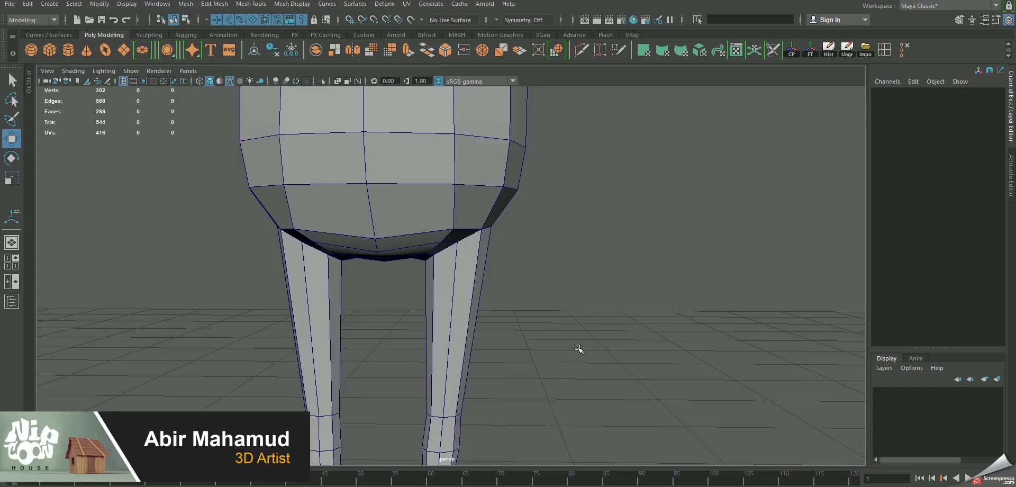
Frame the whole character and sketch, then select both halves of the body
alt+drag(566, 302, 541, 228)
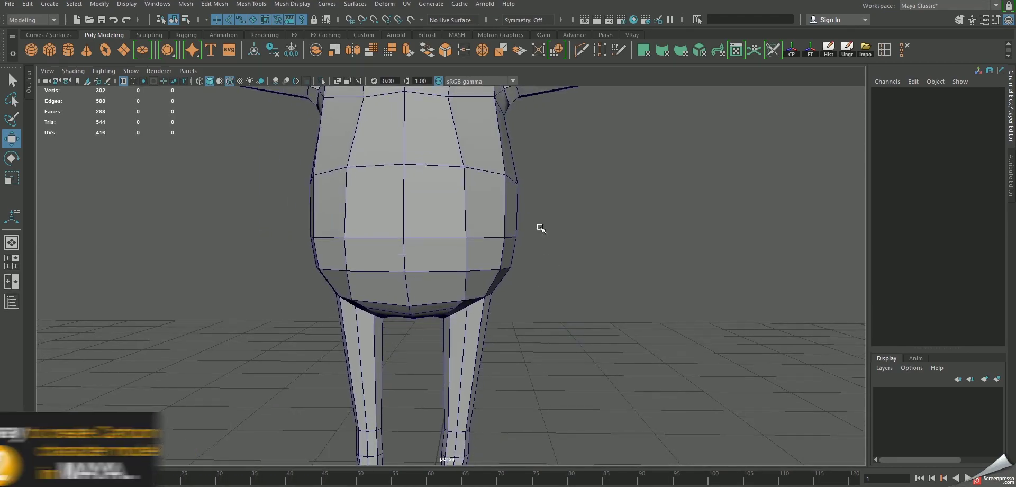
scroll(540, 249, down, 3)
mouse_move(528, 261)
alt+mouse_down()
mouse_move(231, 267)
mouse_move(446, 275)
alt+mouse_up()
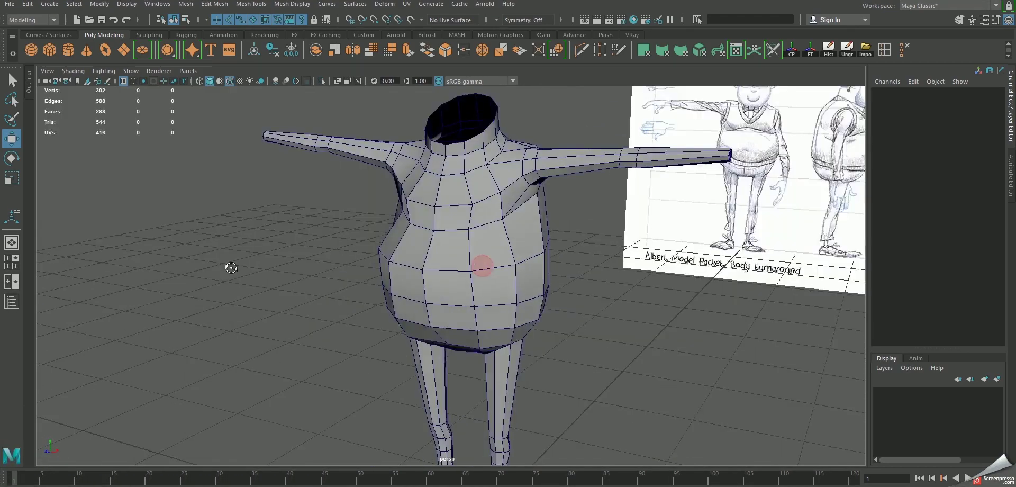
mouse_move(506, 266)
alt+mouse_down()
mouse_move(456, 291)
mouse_move(454, 306)
alt+mouse_up()
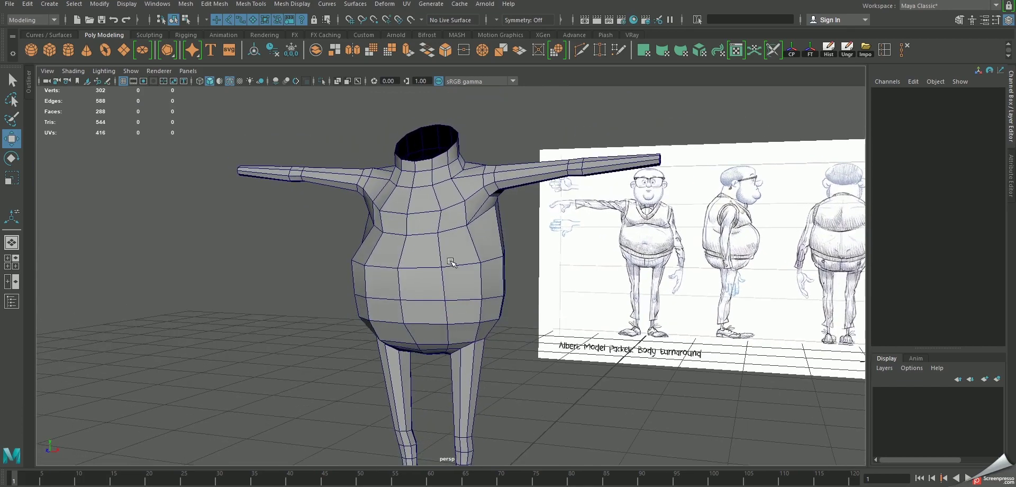
click(450, 262)
mouse_move(450, 262)
alt+mouse_down()
mouse_move(439, 259)
mouse_move(451, 312)
alt+mouse_up()
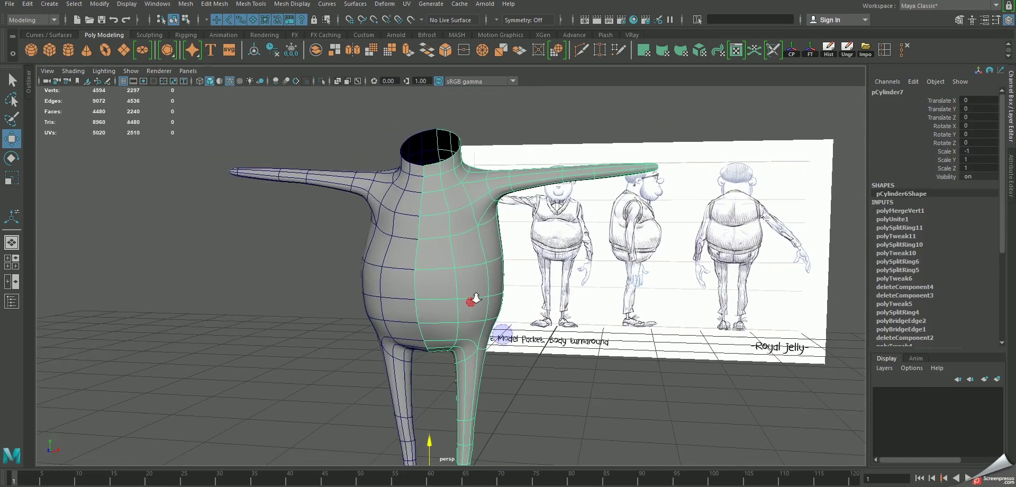
scroll(405, 283, up, 3)
click(430, 302)
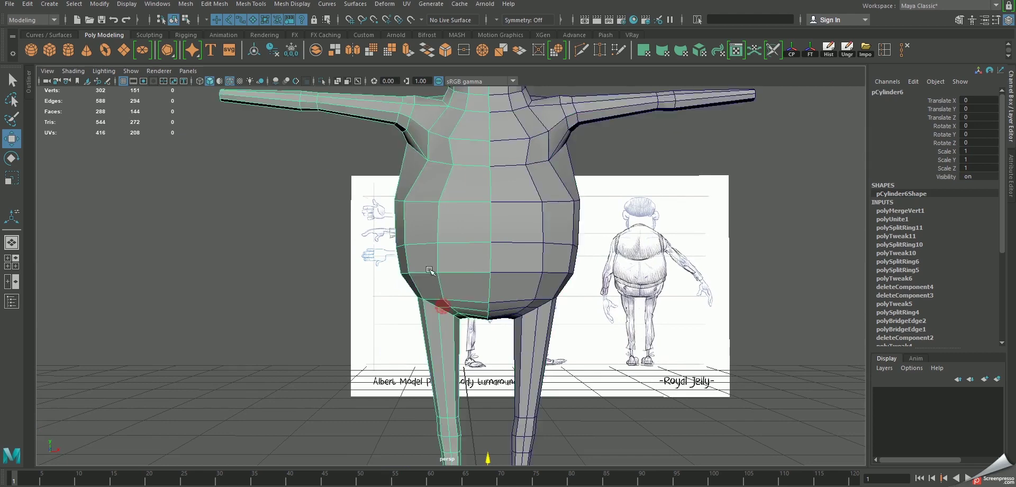
scroll(430, 301, up, 3)
Insert an edge loop around the lower belly and preview the body smoothed
shift+right_drag(434, 287, 314, 338)
click(433, 333)
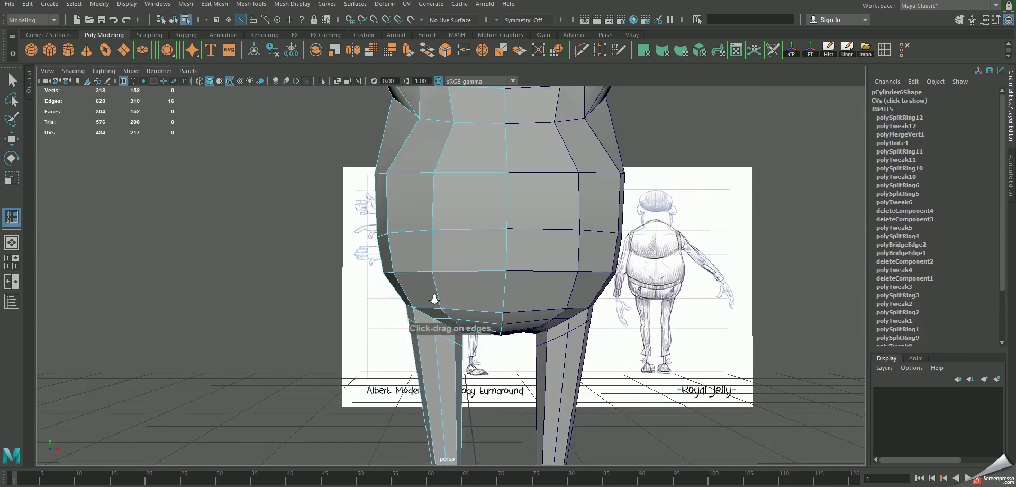
alt+middle_drag(431, 294, 455, 314)
key(w)
right_drag(456, 262, 471, 252)
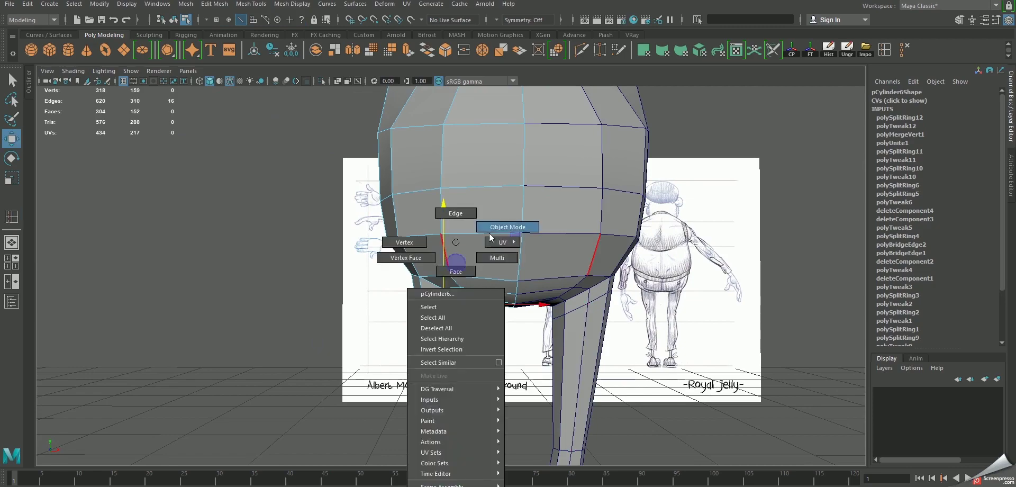
key(3)
click(308, 274)
mouse_move(307, 274)
alt+mouse_down()
mouse_move(481, 352)
mouse_move(566, 219)
mouse_move(573, 243)
alt+mouse_up()
Save the scene, then select one half of the body for moving
key(q)
key(ctrl+s)
key(Return)
click(484, 333)
key(w)
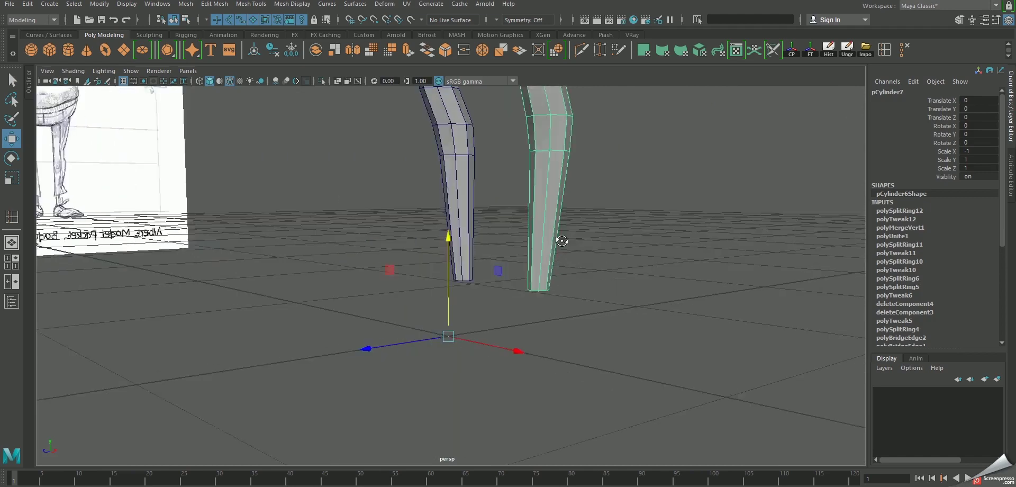
Select the bottom faces of the leg in face mode
right_click(562, 197)
click(562, 223)
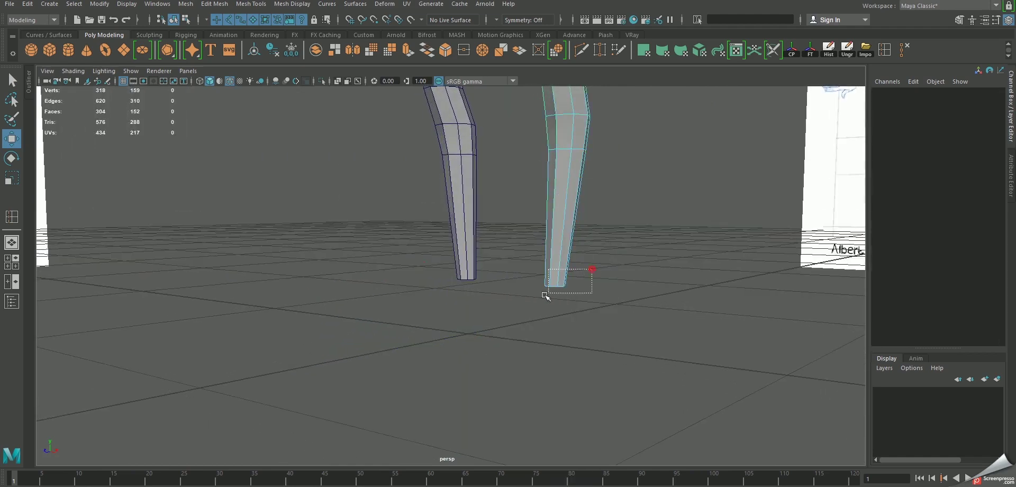
drag(549, 295, 526, 249)
mouse_move(601, 265)
alt+mouse_down()
mouse_move(608, 234)
mouse_move(669, 328)
alt+mouse_up()
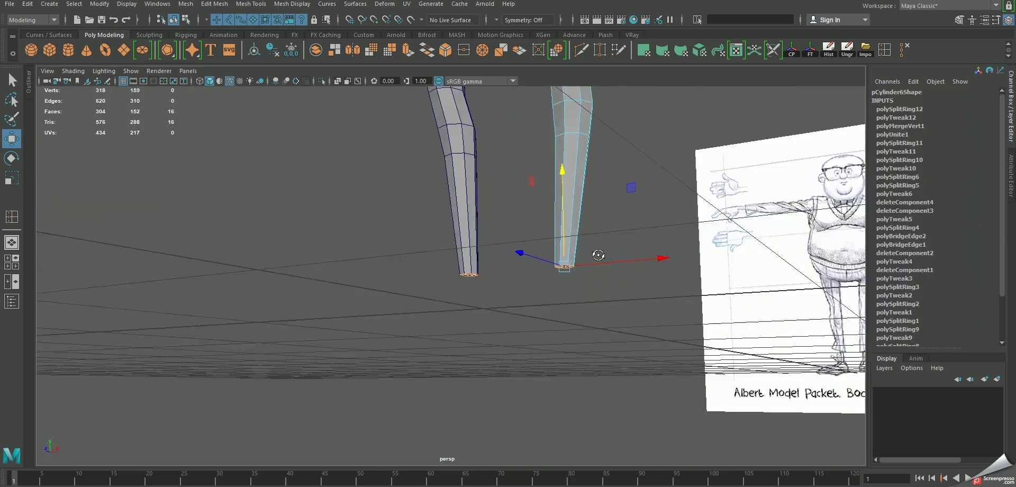
In side view, align the leg's bottom faces with the sketch's ankle and extrude them
key(space)
key(space)
scroll(610, 218, down, 3)
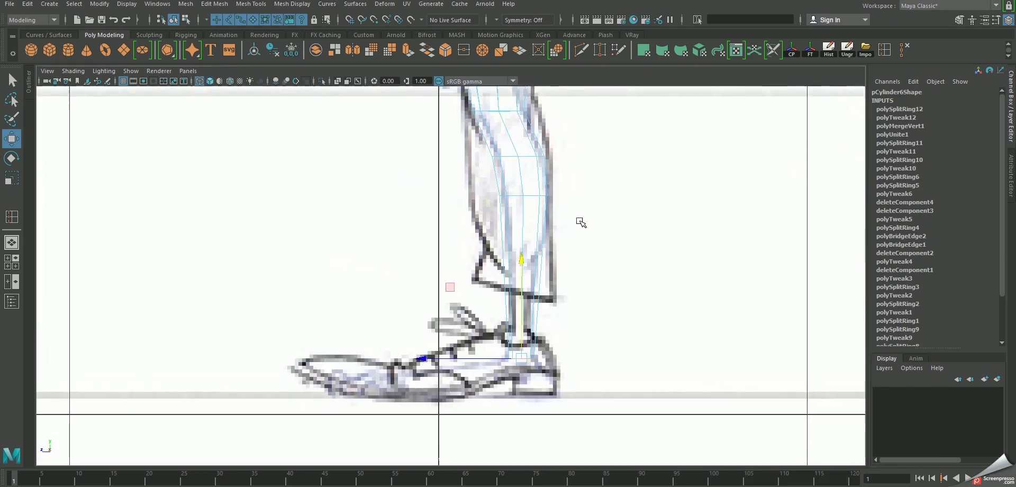
scroll(549, 344, up, 3)
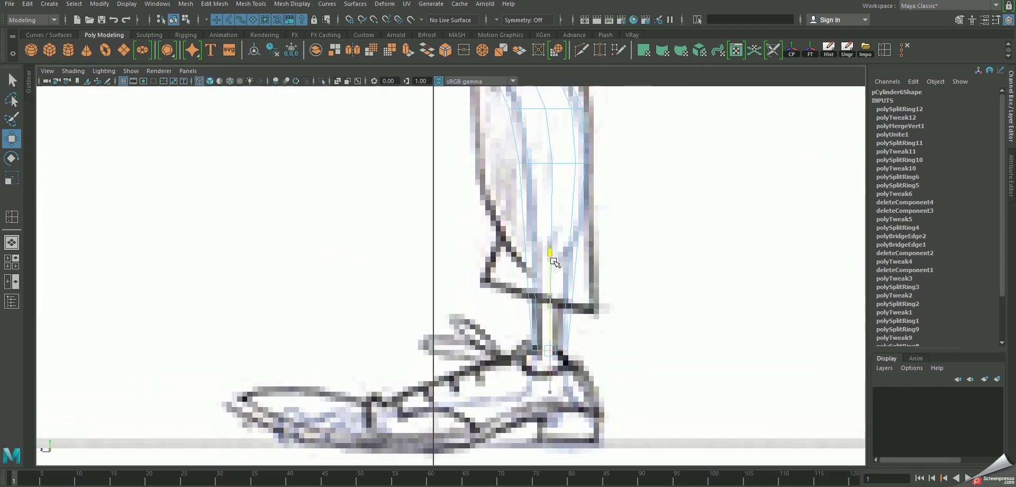
key(e)
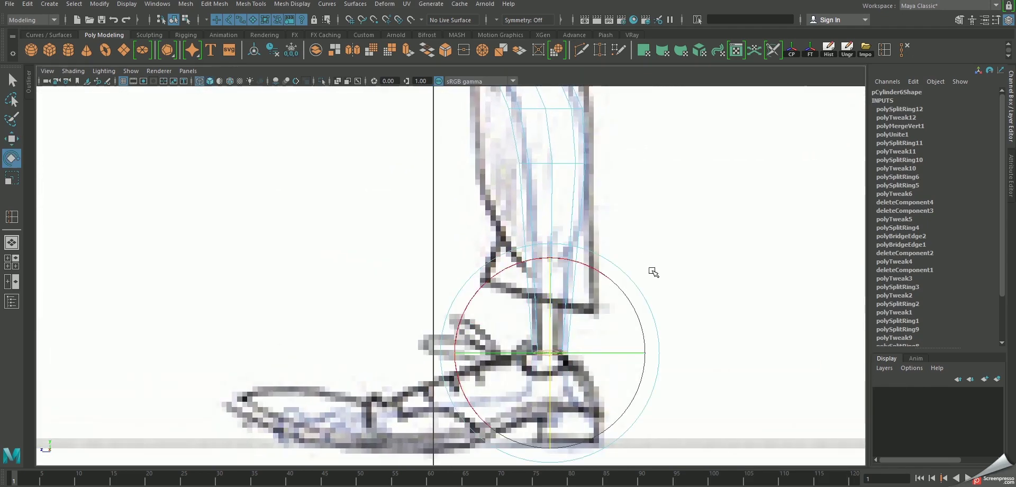
scroll(604, 281, down, 2)
key(w)
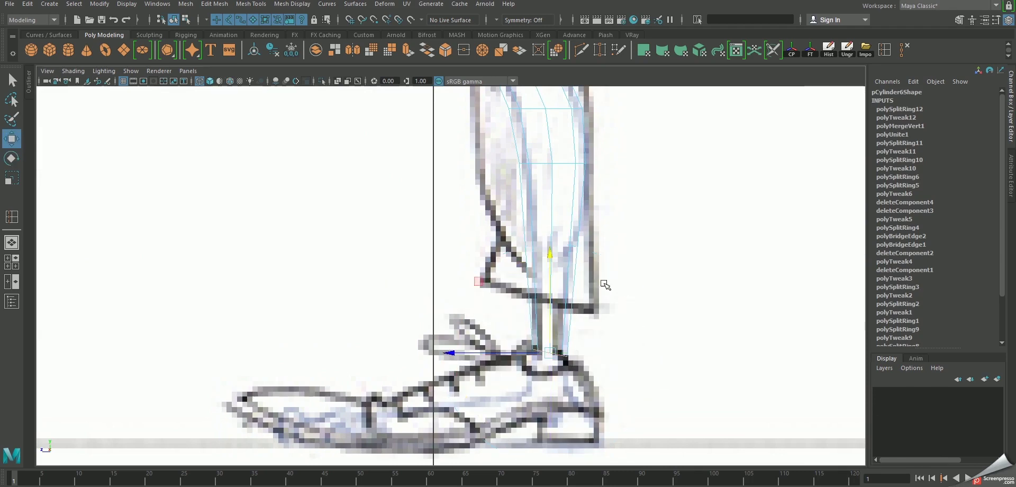
scroll(608, 338, up, 2)
scroll(608, 371, up, 1)
alt+middle_drag(562, 365, 566, 334)
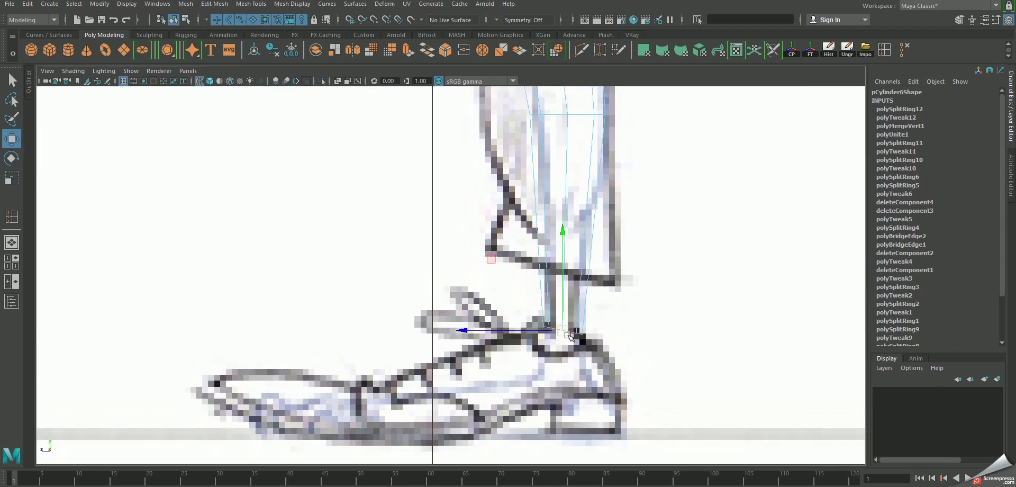
key(ctrl+e)
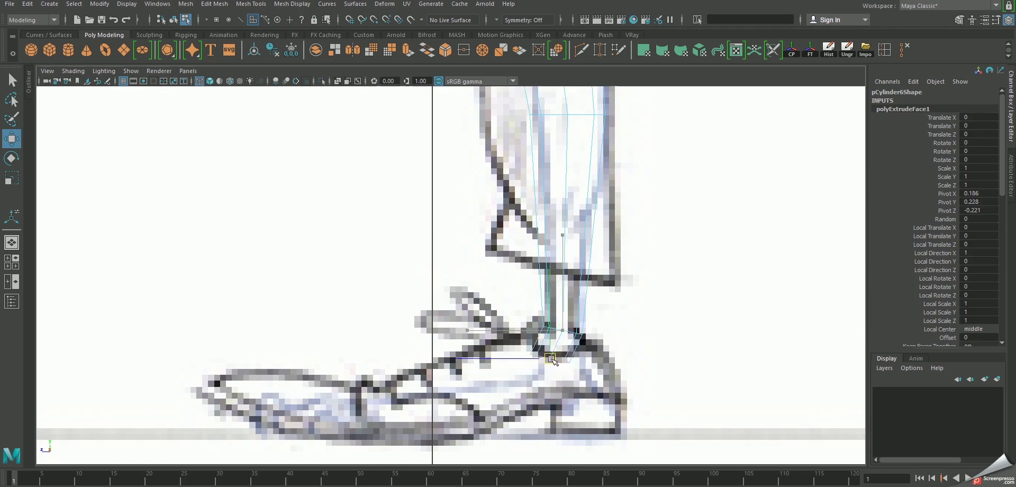
Scale and rotate the first extruded ankle faces to fit the sketched foot
key(r)
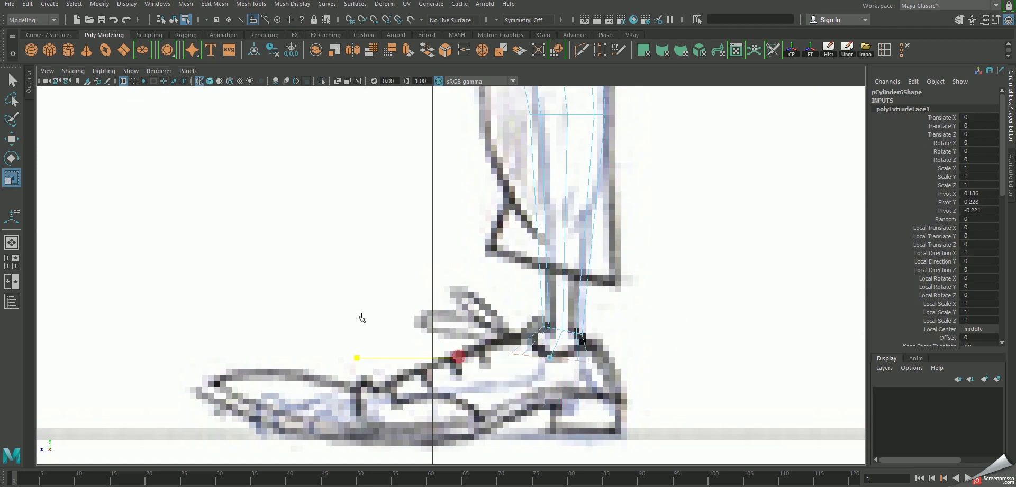
key(e)
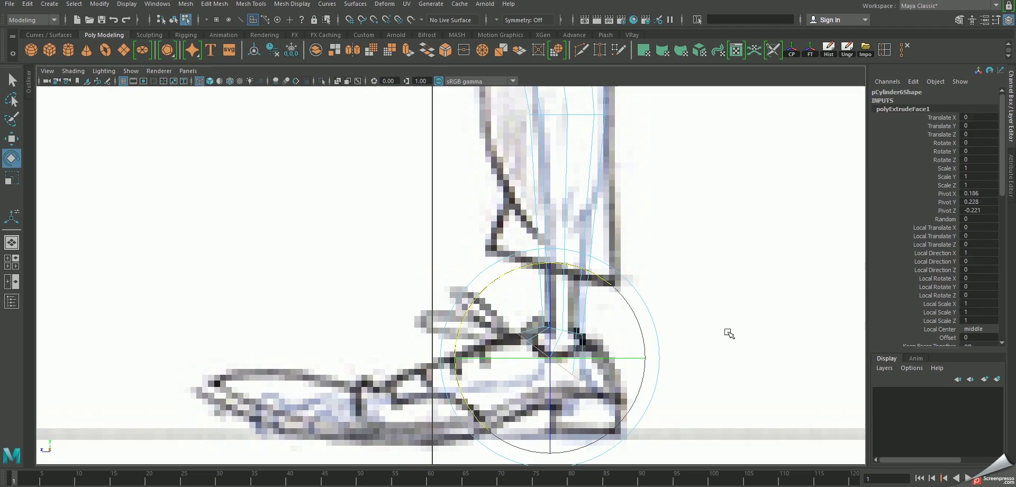
scroll(729, 333, down, 5)
key(w)
key(space)
key(space)
mouse_move(626, 226)
alt+mouse_down()
mouse_move(639, 203)
mouse_move(589, 290)
mouse_move(573, 277)
alt+mouse_up()
scroll(535, 296, up, 3)
key(r)
middle_drag(540, 294, 615, 294)
alt+drag(621, 300, 535, 288)
key(space)
key(space)
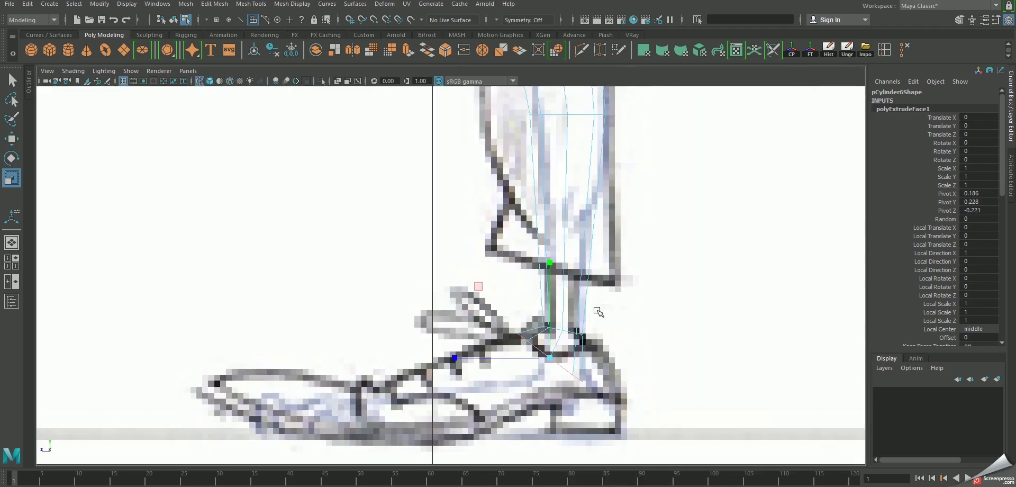
scroll(608, 334, up, 3)
Extrude the foot faces again, flatten them upright and move them toward the toe
key(ctrl+e)
alt+middle_drag(610, 332, 676, 282)
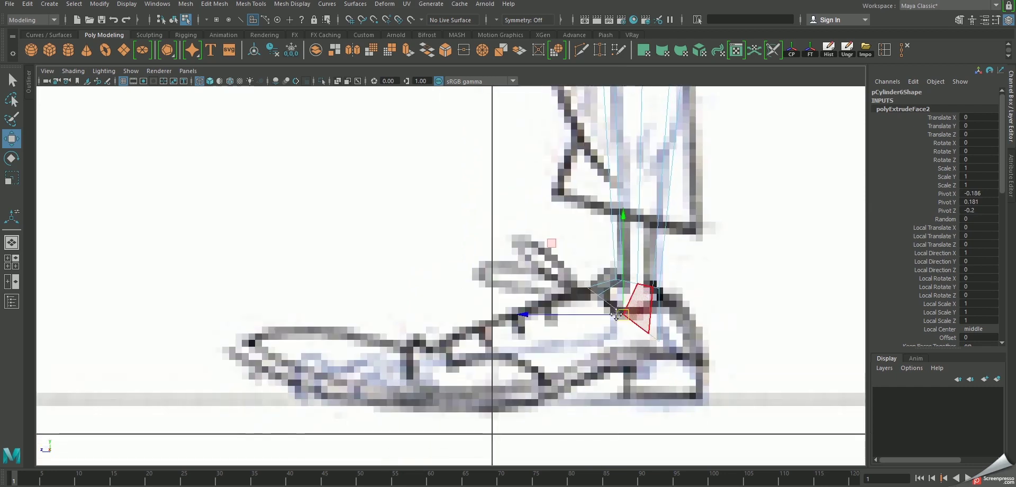
key(w)
drag(535, 351, 516, 358)
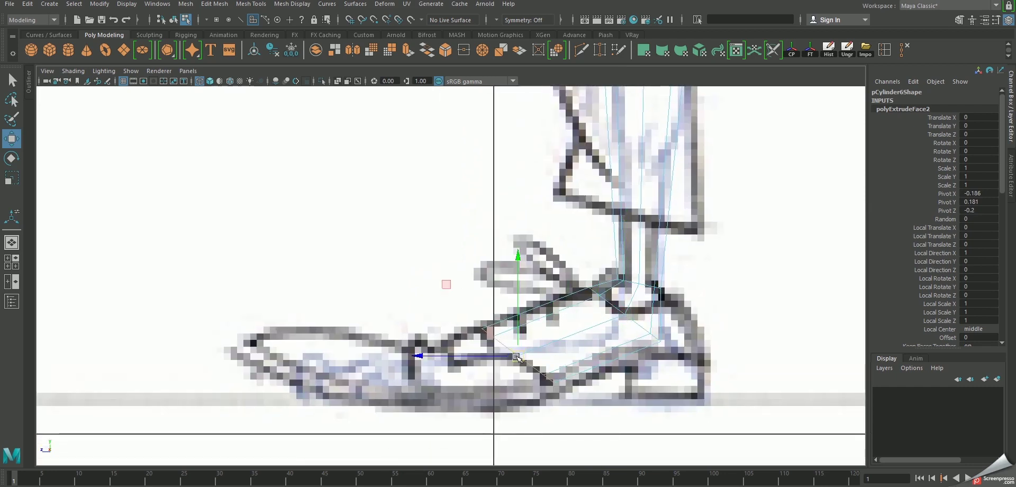
key(r)
drag(434, 354, 546, 341)
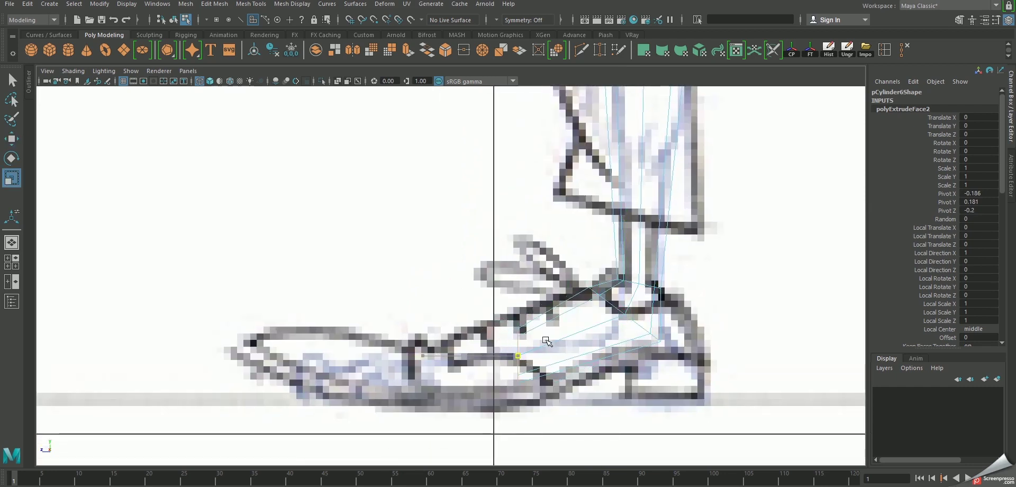
key(w)
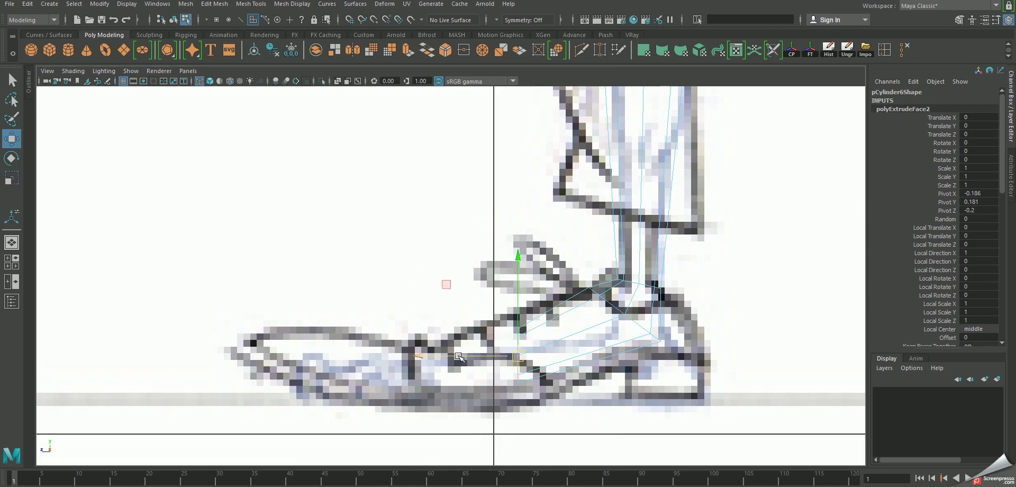
drag(451, 355, 437, 353)
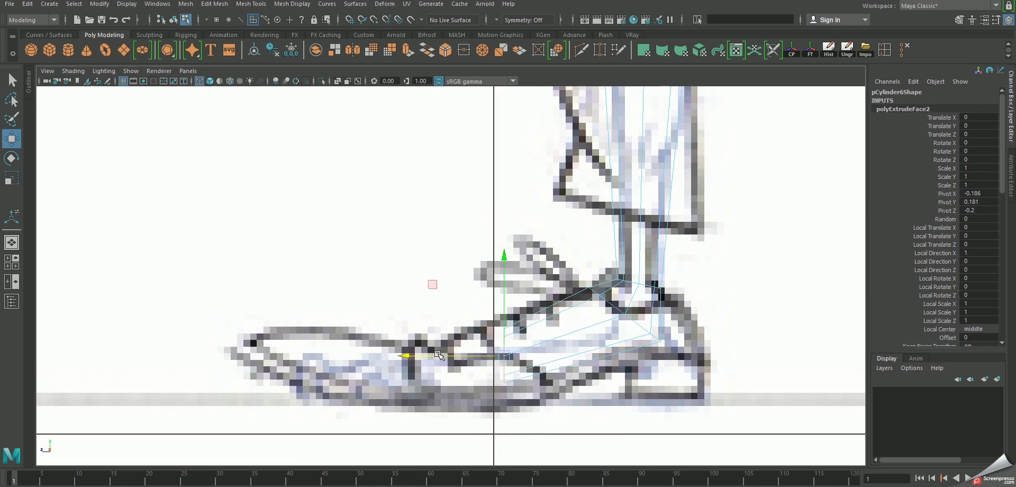
Extrude the front of the foot twice more toward the toe, undoing a tip raise
key(ctrl+e)
key(w)
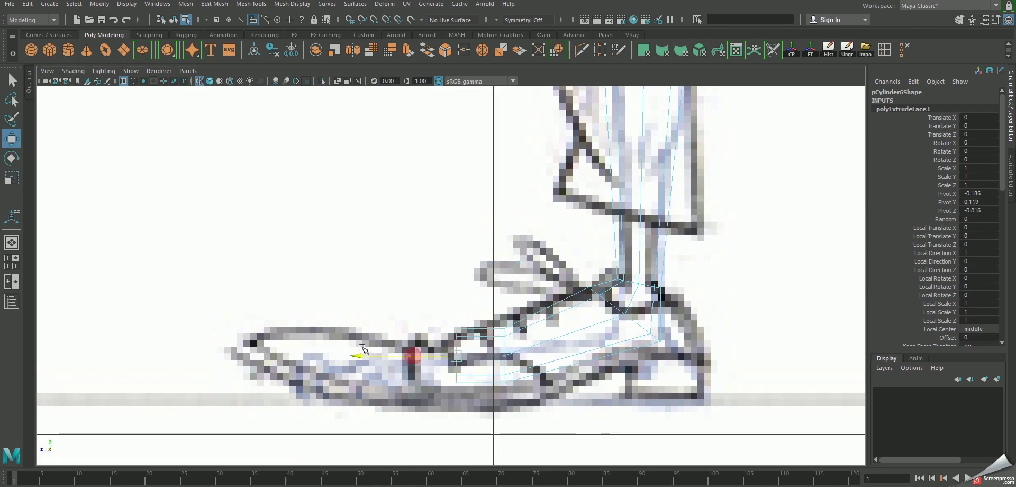
drag(363, 349, 332, 344)
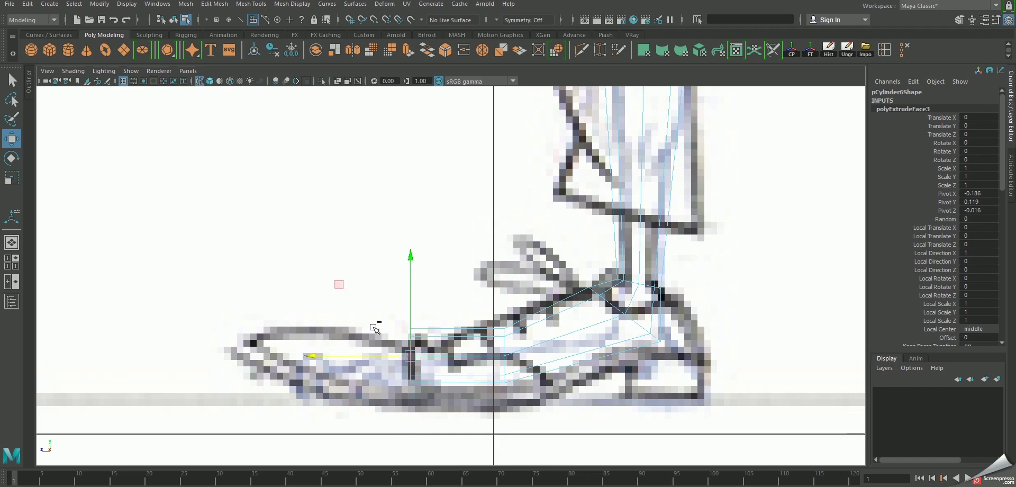
key(ctrl+e)
key(w)
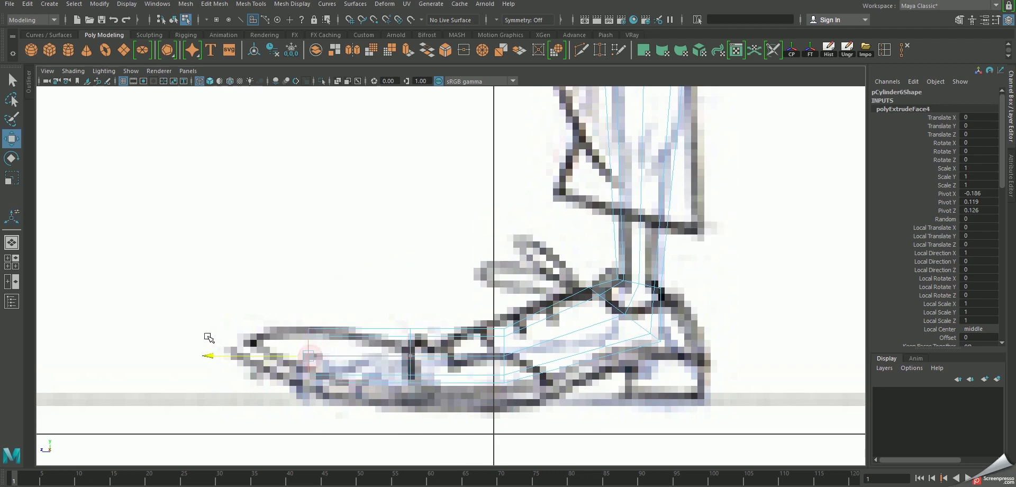
scroll(302, 311, up, 1)
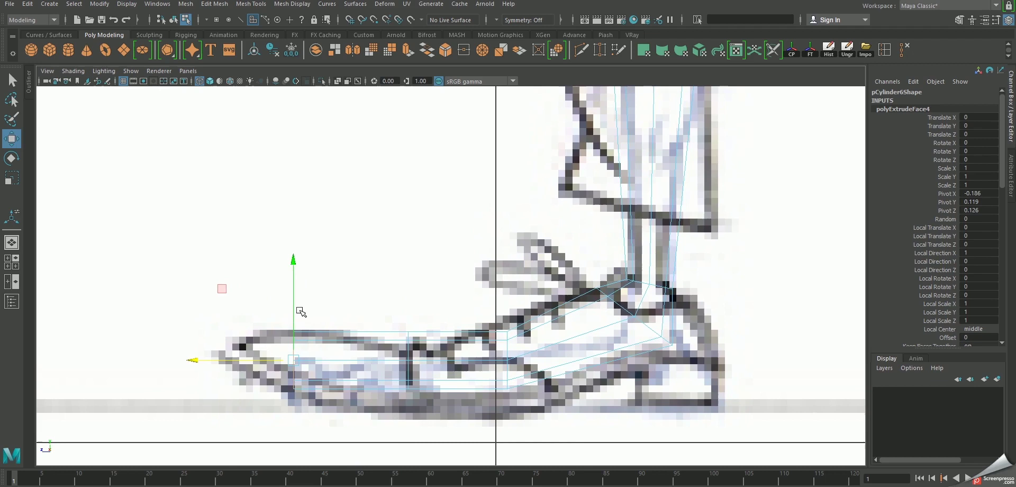
click(292, 268)
key(w)
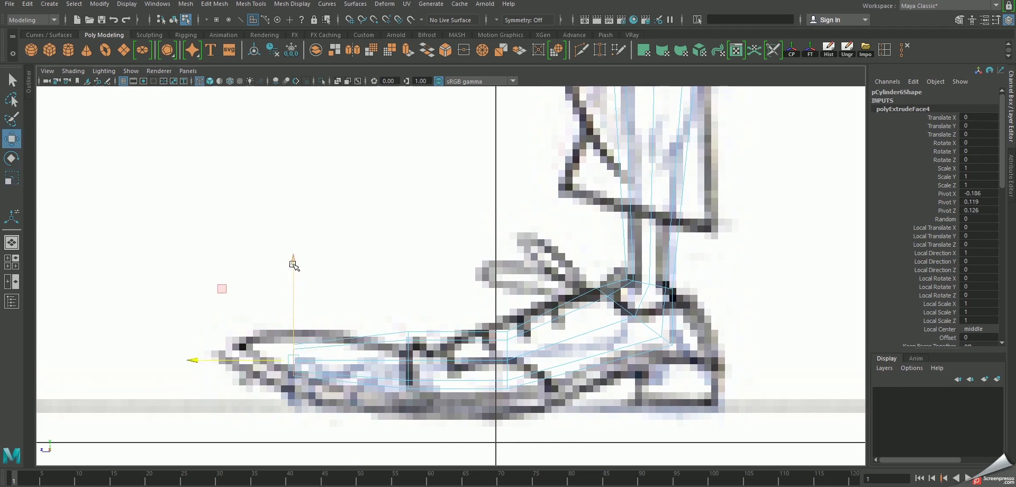
drag(293, 263, 296, 254)
key(ctrl+z)
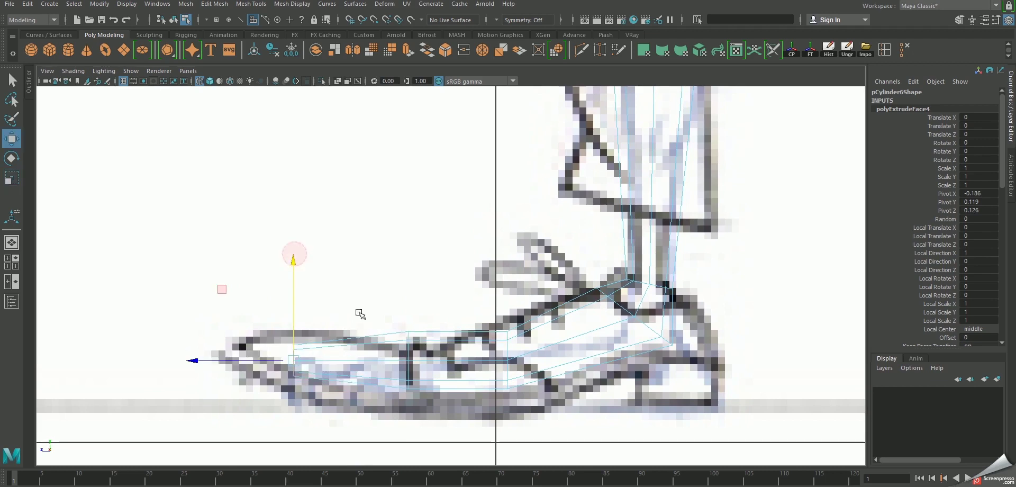
Bring up the foot mesh's component menu to switch to vertex editing
right_click(423, 338)
right_click(400, 338)
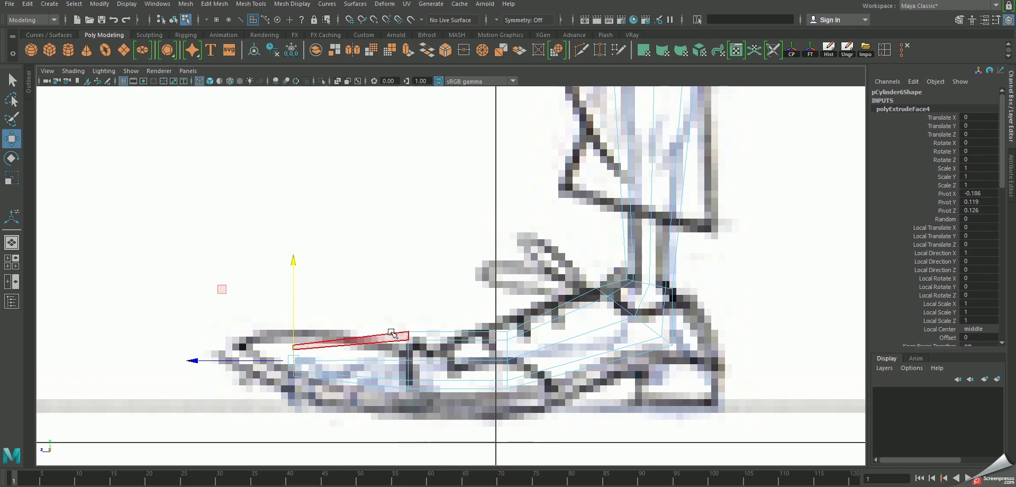
right_click(409, 242)
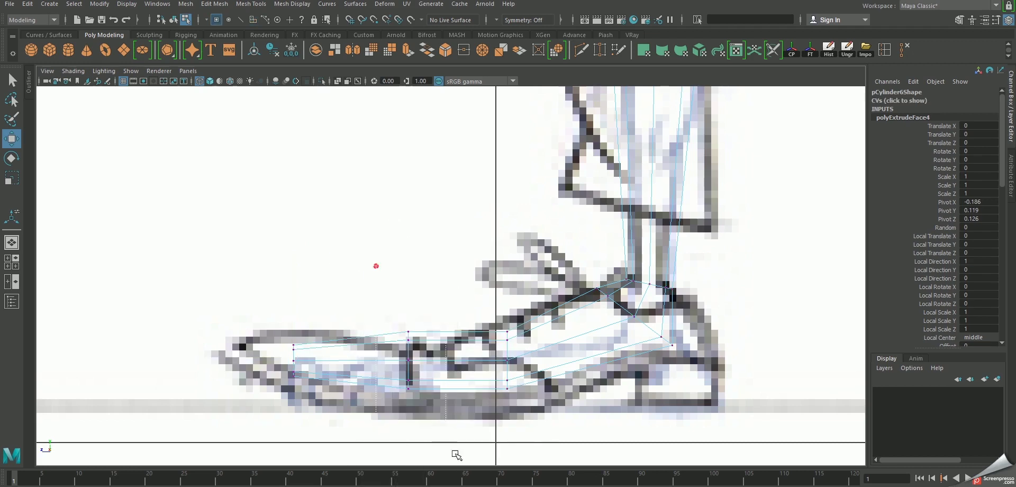
Raise the middle column of foot vertices to match the sketch's instep
drag(394, 339, 421, 408)
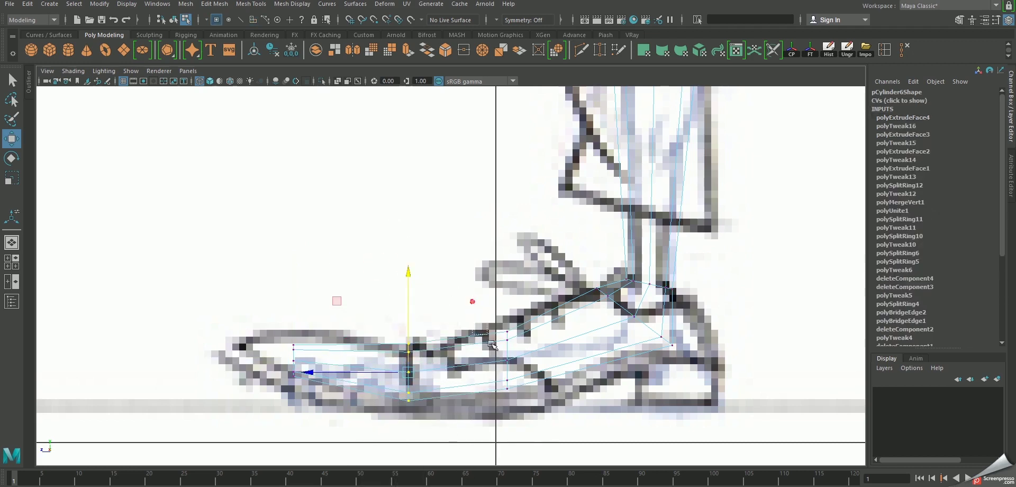
drag(491, 344, 511, 391)
drag(509, 297, 510, 269)
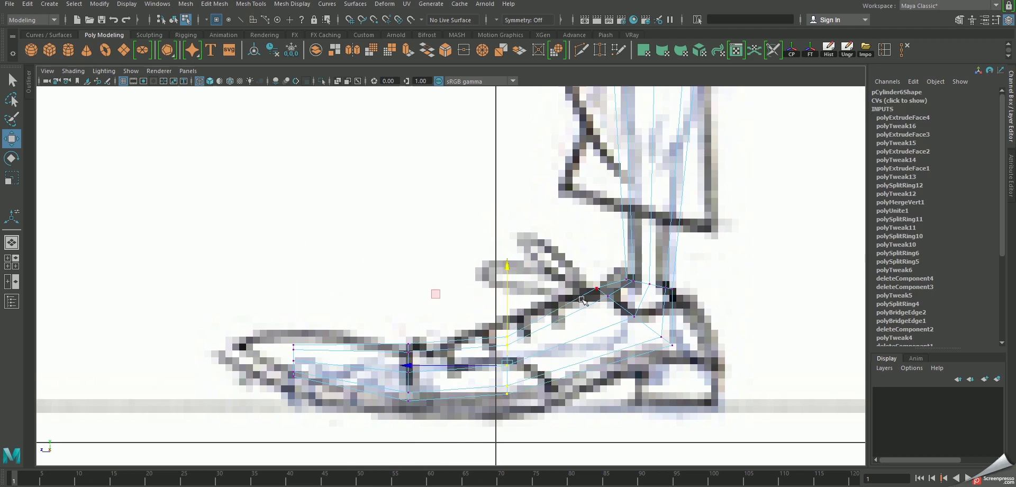
scroll(582, 300, up, 1)
Adjust an ankle edge, then delete and restore the leg's edges with undo
right_drag(650, 319, 646, 233)
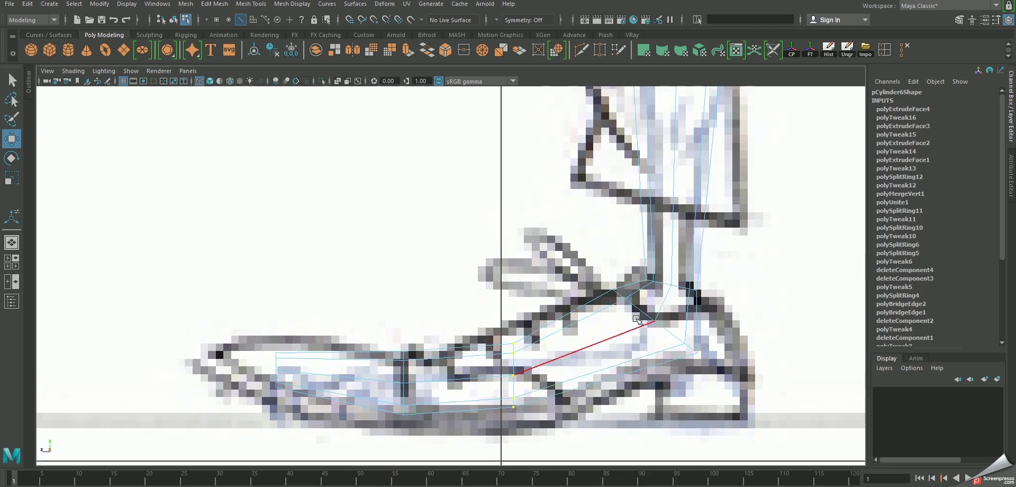
key(e)
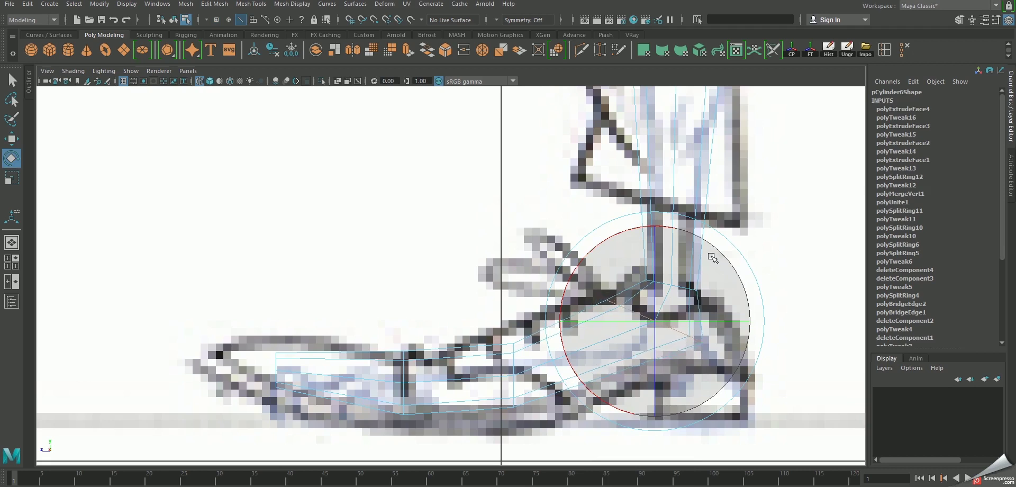
key(w)
right_click(686, 284)
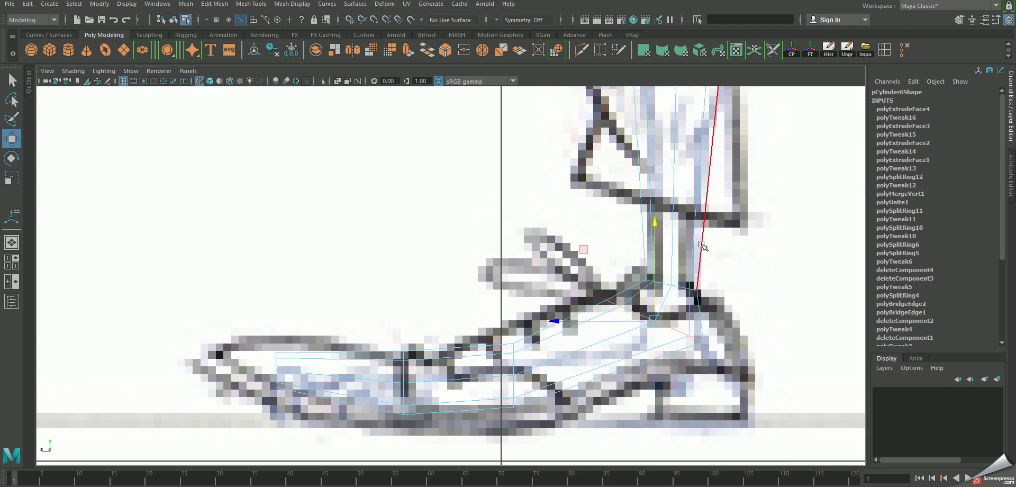
right_drag(686, 238, 696, 262)
shift+right_drag(652, 287, 629, 340)
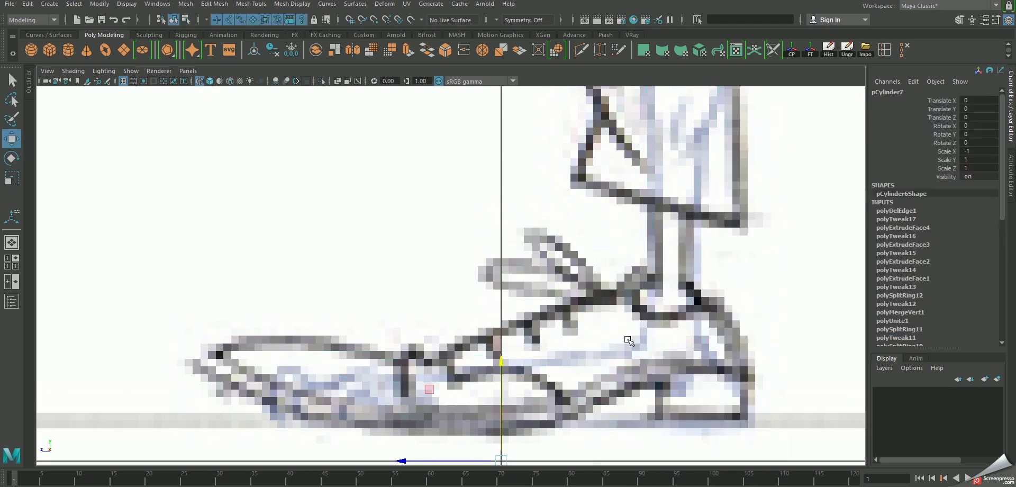
key(ctrl+z)
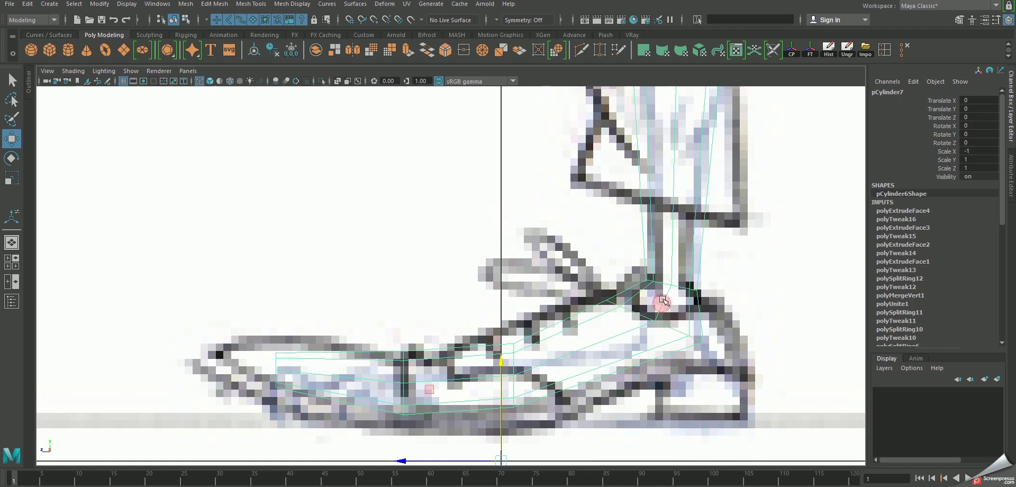
shift+right_drag(665, 289, 633, 303)
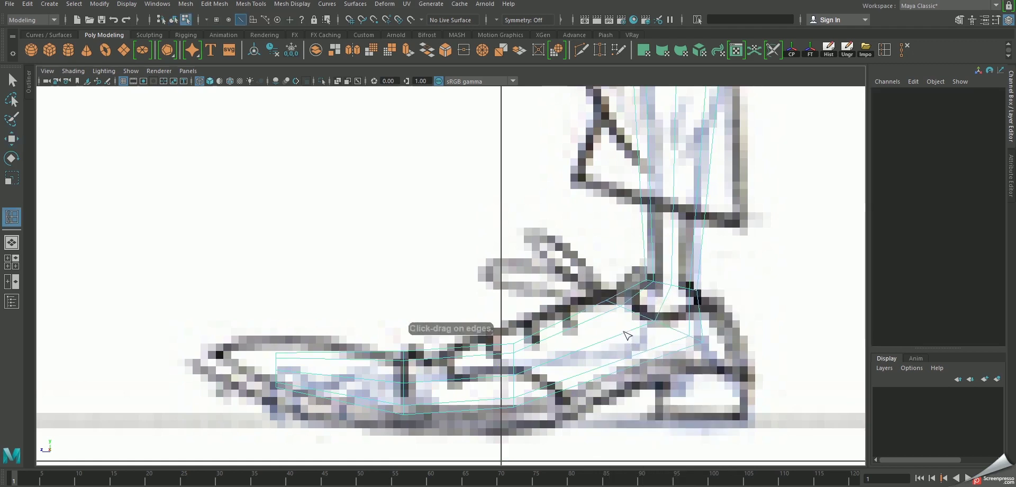
Insert an edge loop across the foot and move one of its vertices onto the sketch outline
click(622, 335)
scroll(605, 345, up, 1)
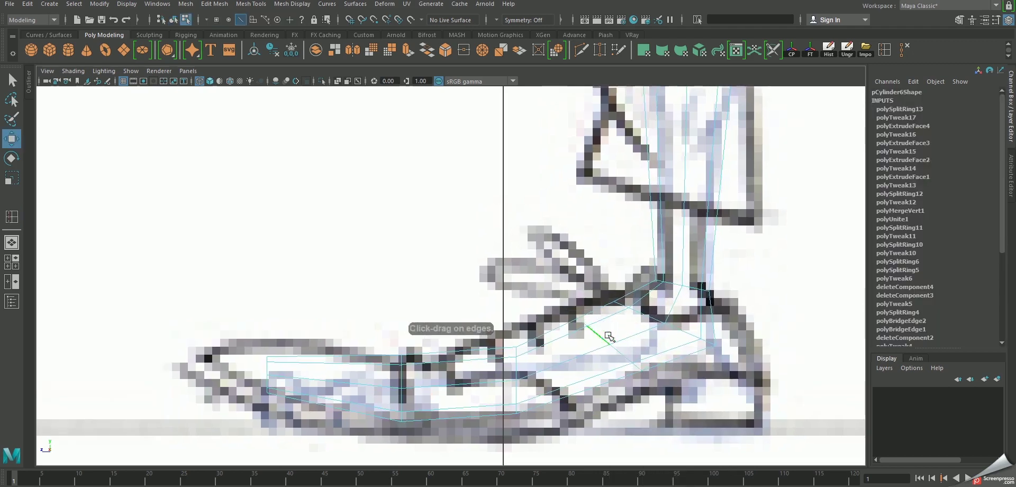
key(F9)
click(597, 334)
mouse_move(622, 359)
mouse_down()
mouse_move(707, 398)
mouse_move(680, 388)
mouse_up()
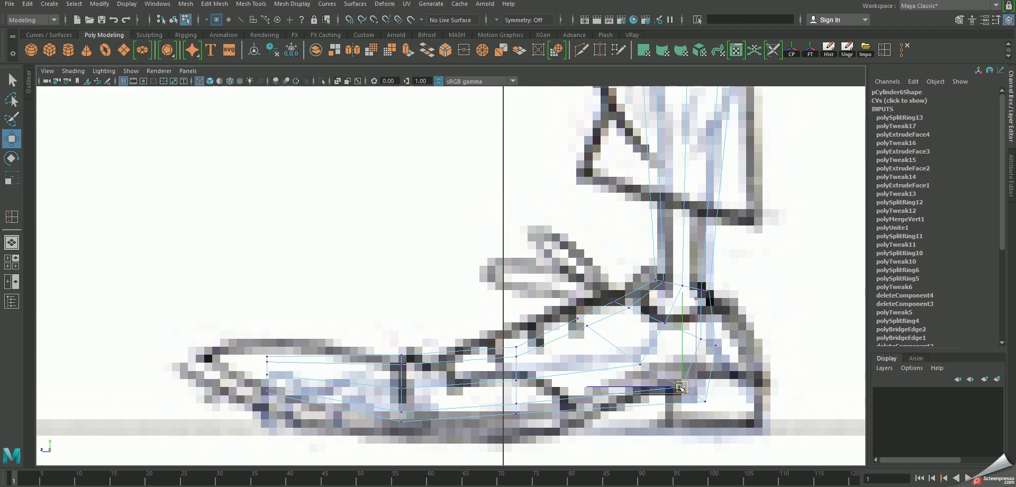
Select the instep and toe-tip vertices, then view both legs in perspective
click(582, 323)
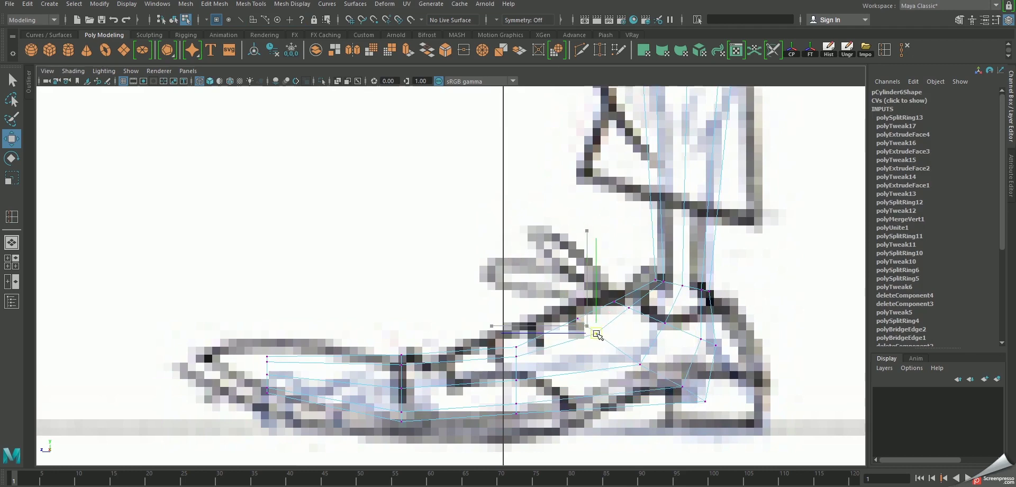
alt+middle_drag(596, 334, 636, 334)
click(307, 374)
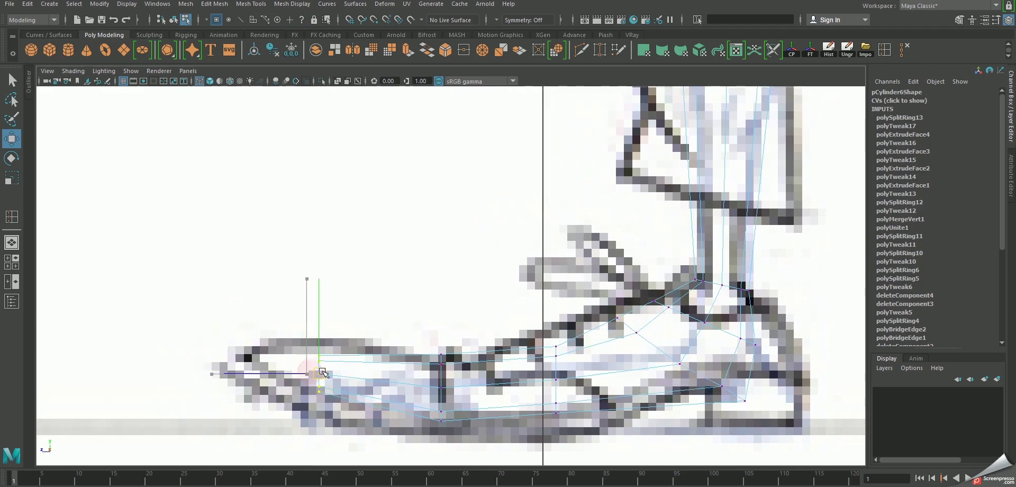
key(space)
scroll(608, 288, up, 3)
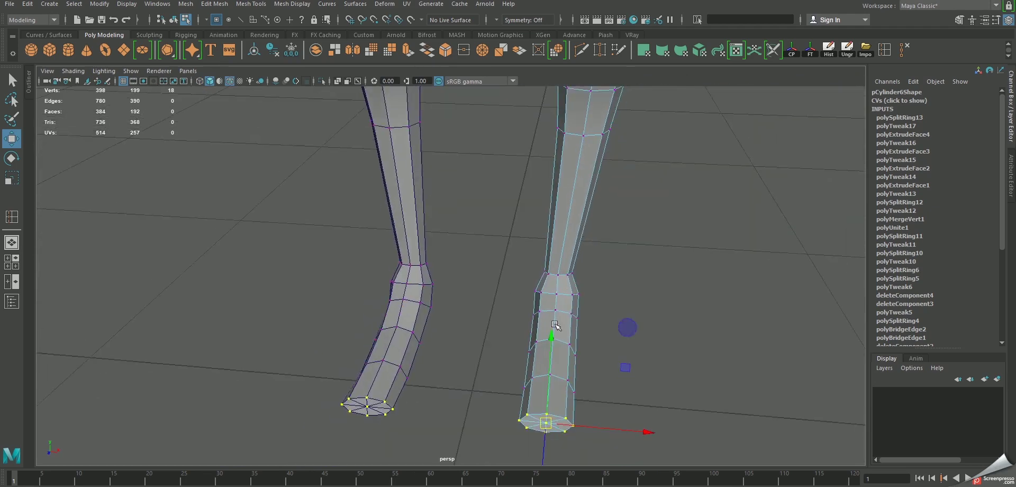
Scale an edge loop on the lower right leg wider
alt+drag(555, 324, 638, 397)
key(r)
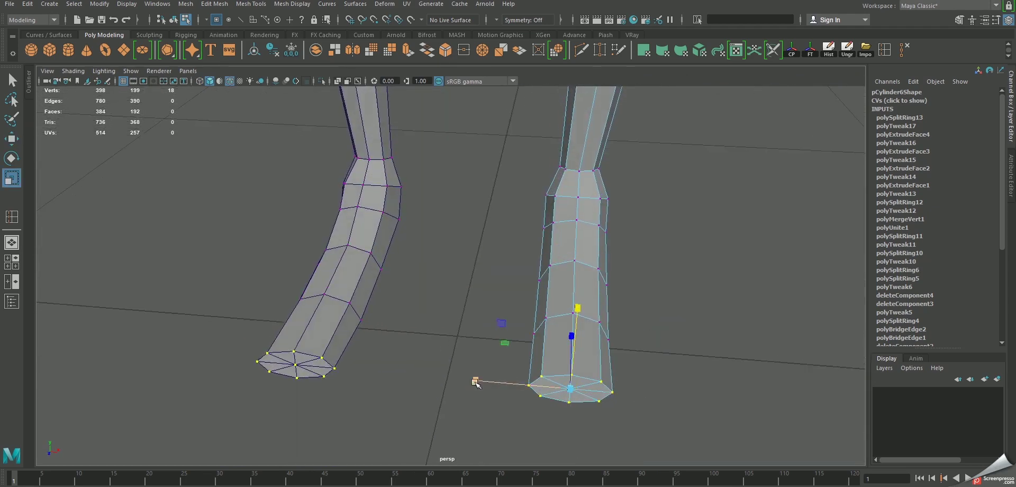
mouse_move(476, 382)
alt+mouse_down()
mouse_move(498, 339)
mouse_move(449, 325)
mouse_move(480, 317)
alt+mouse_up()
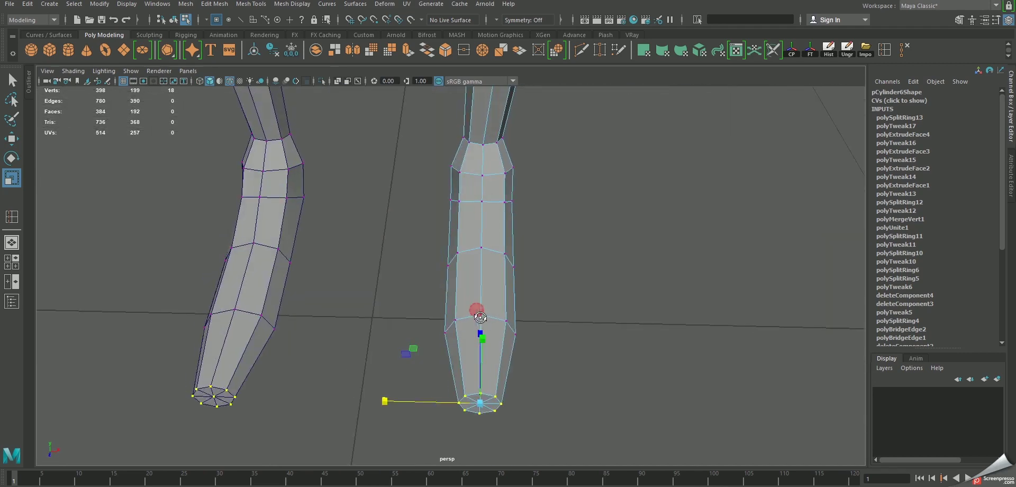
right_drag(483, 270, 484, 254)
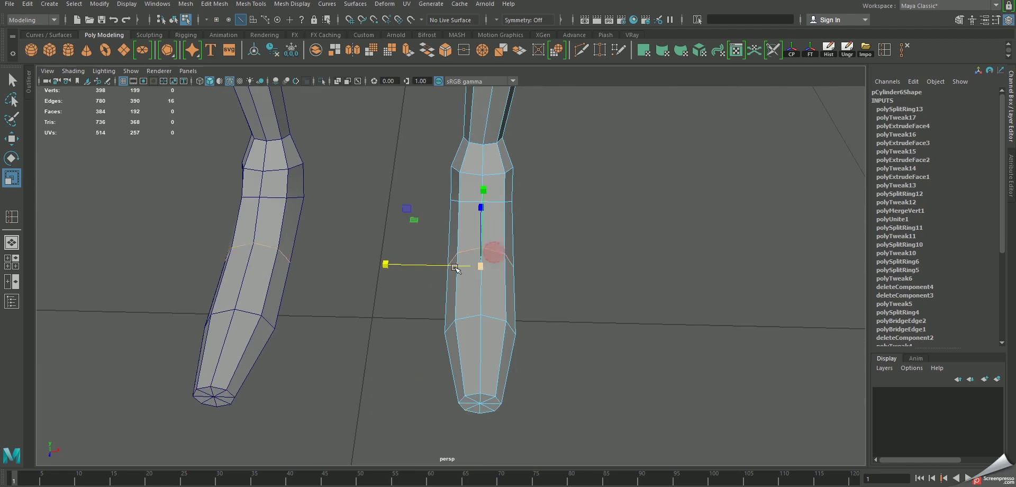
drag(455, 269, 360, 264)
Select the foot's end edges and delete the end loop, dropping faces from 384 to 376
double_click(499, 320)
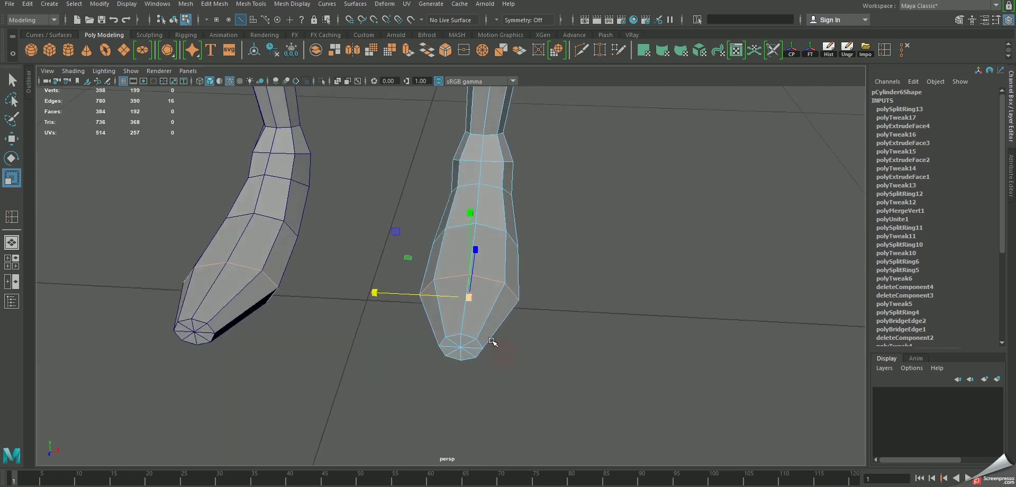
alt+drag(502, 356, 487, 298)
click(481, 336)
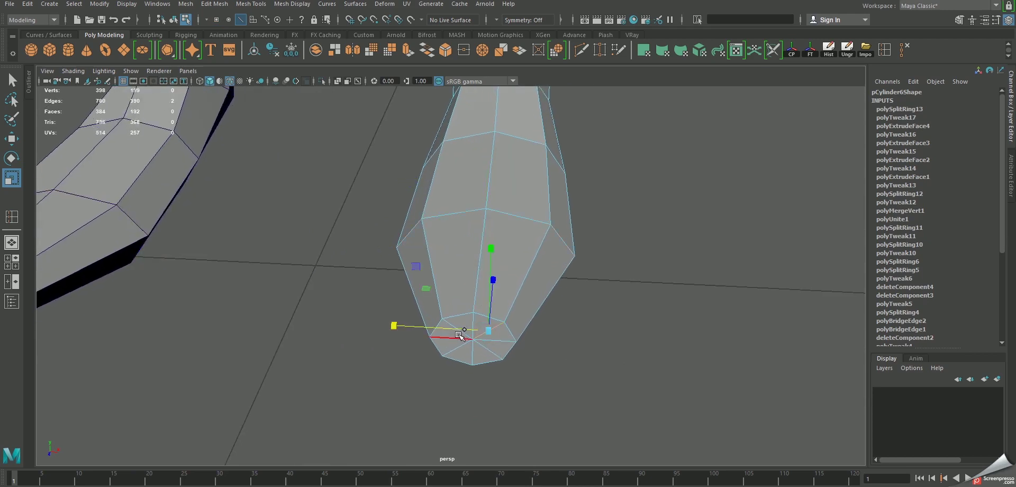
key(ctrl+e)
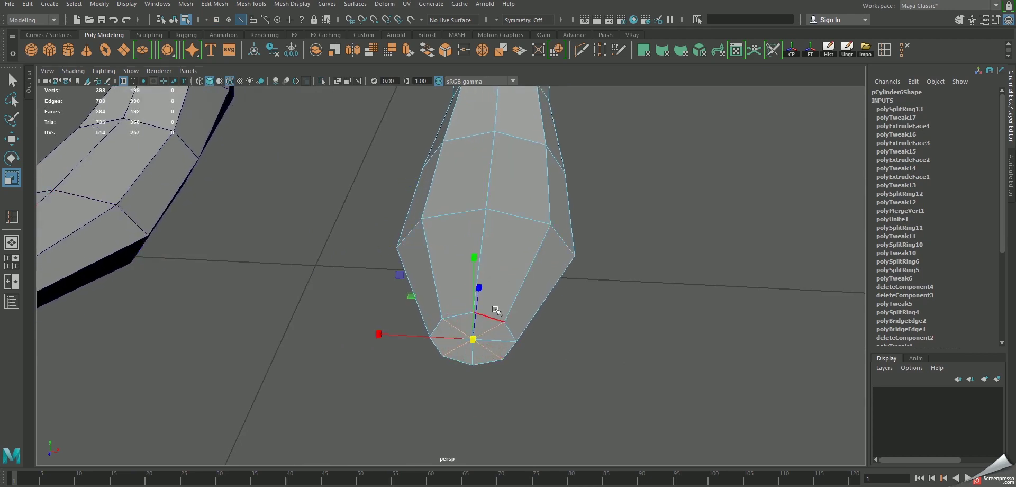
mouse_move(505, 319)
alt+mouse_down()
mouse_move(436, 301)
mouse_move(503, 290)
alt+mouse_up()
shift+right_drag(521, 241, 418, 279)
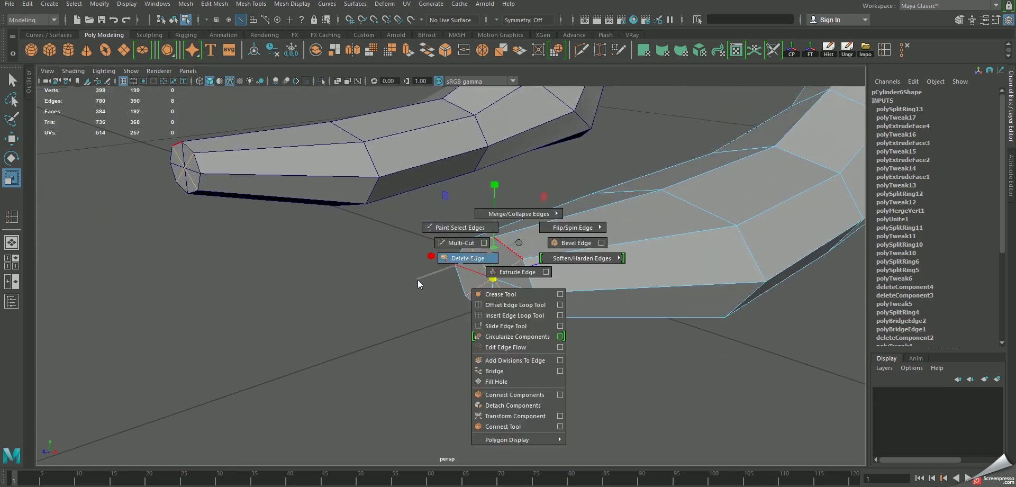
Return to object mode and preview both feet smoothed from the front
key(F8)
key(3)
click(719, 347)
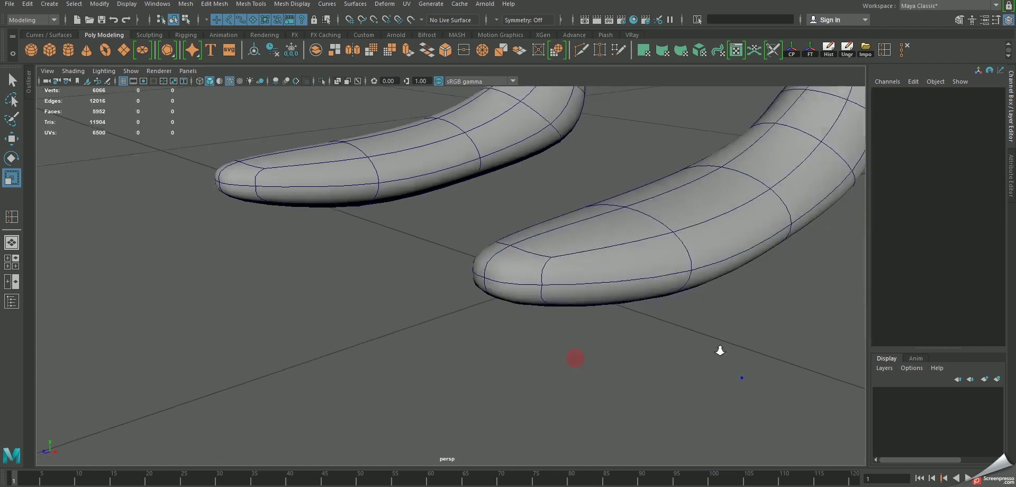
mouse_move(719, 347)
alt+mouse_down()
mouse_move(656, 294)
mouse_move(677, 315)
mouse_move(630, 288)
mouse_move(583, 296)
mouse_move(595, 257)
alt+mouse_up()
Turn off smooth preview and shift an edge loop on the right leg along X
click(619, 280)
key(1)
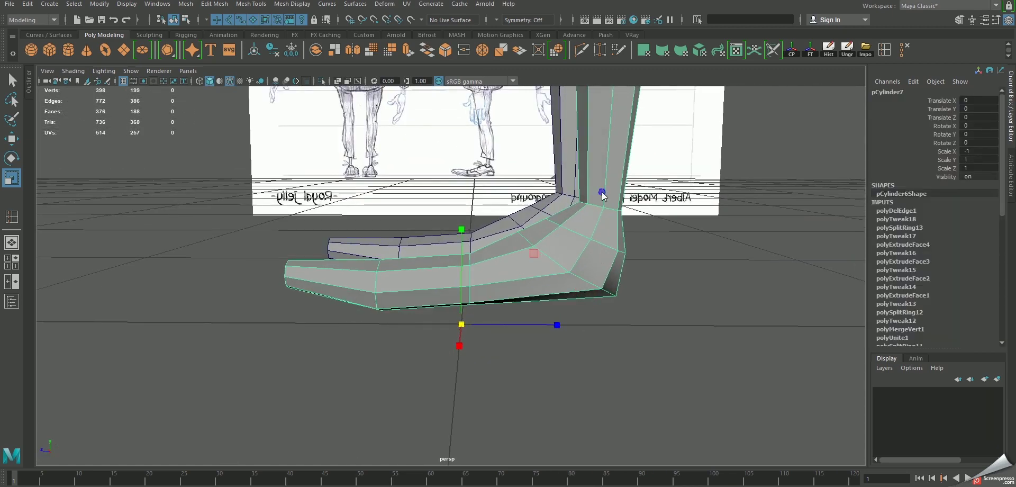
right_drag(603, 195, 597, 178)
double_click(572, 240)
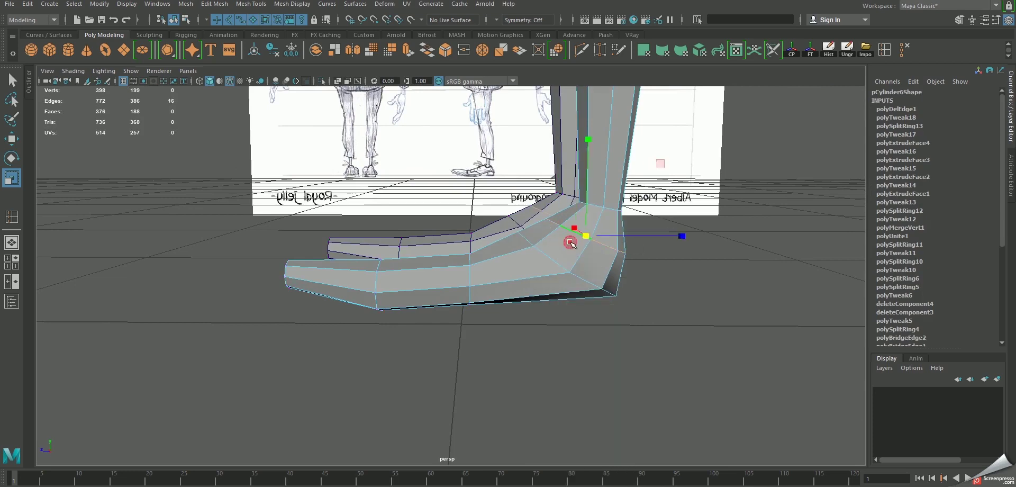
mouse_move(570, 242)
alt+mouse_down()
mouse_move(661, 277)
mouse_move(513, 299)
mouse_move(434, 291)
alt+mouse_up()
key(w)
click(406, 283)
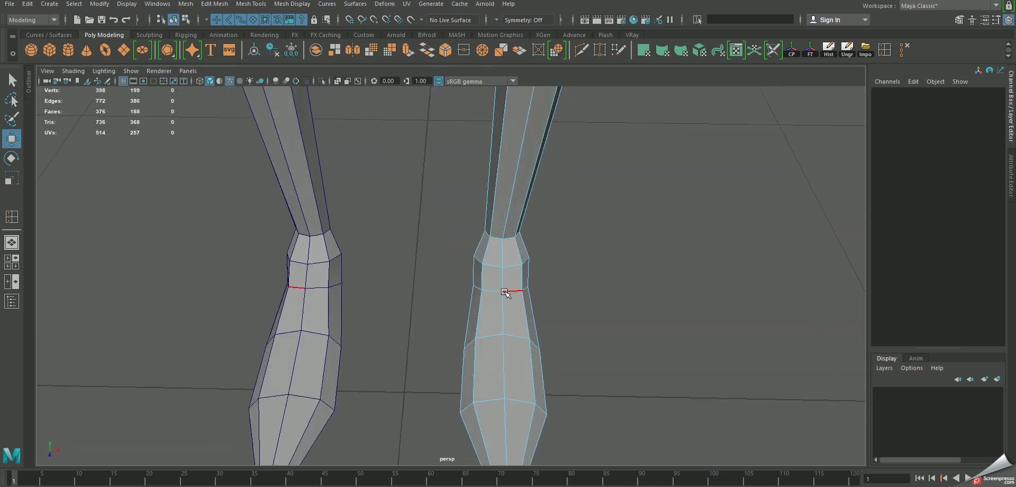
double_click(505, 291)
mouse_move(595, 286)
mouse_down()
mouse_move(563, 351)
mouse_move(521, 315)
mouse_move(516, 284)
mouse_up()
Select the foot-tip vertices and pull them further out along X
right_drag(515, 242, 440, 248)
drag(455, 392, 524, 429)
alt+drag(524, 428, 260, 363)
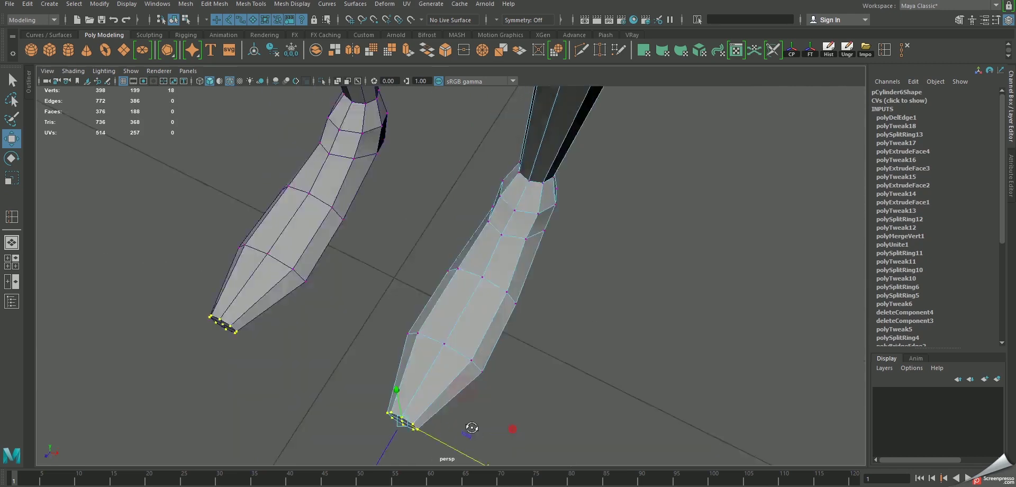
mouse_move(198, 373)
mouse_down()
mouse_move(204, 363)
mouse_move(405, 369)
mouse_move(408, 340)
mouse_move(417, 350)
mouse_up()
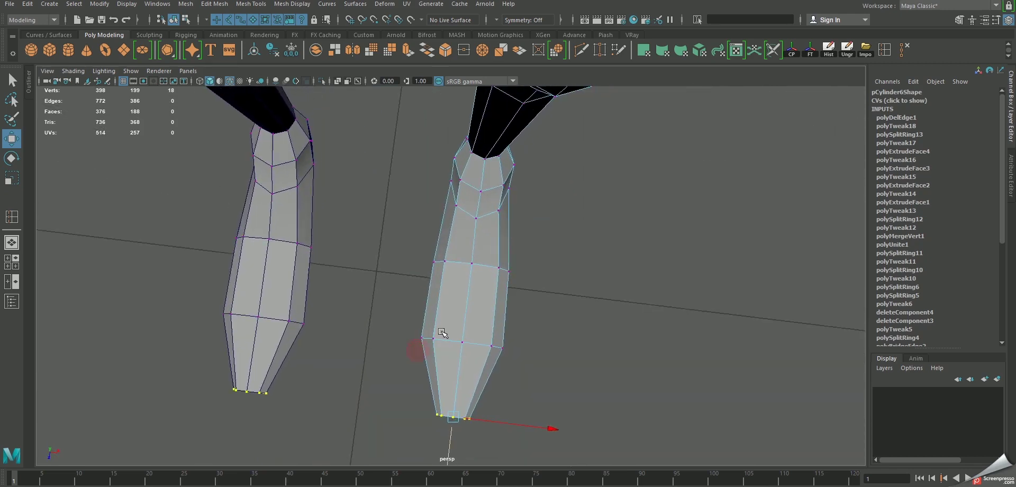
Widen both mirrored lower legs and scale the bottom ankle ring wider
drag(519, 362, 519, 361)
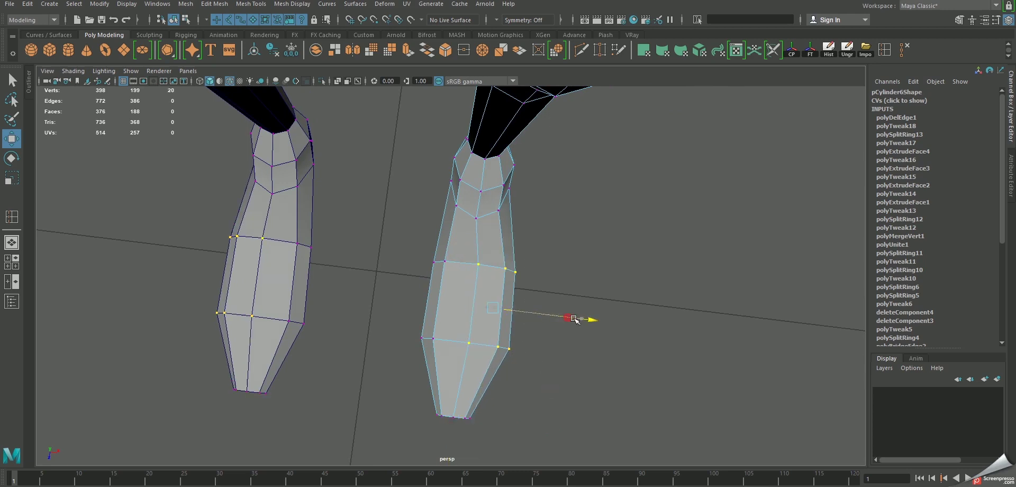
middle_drag(413, 256, 400, 251)
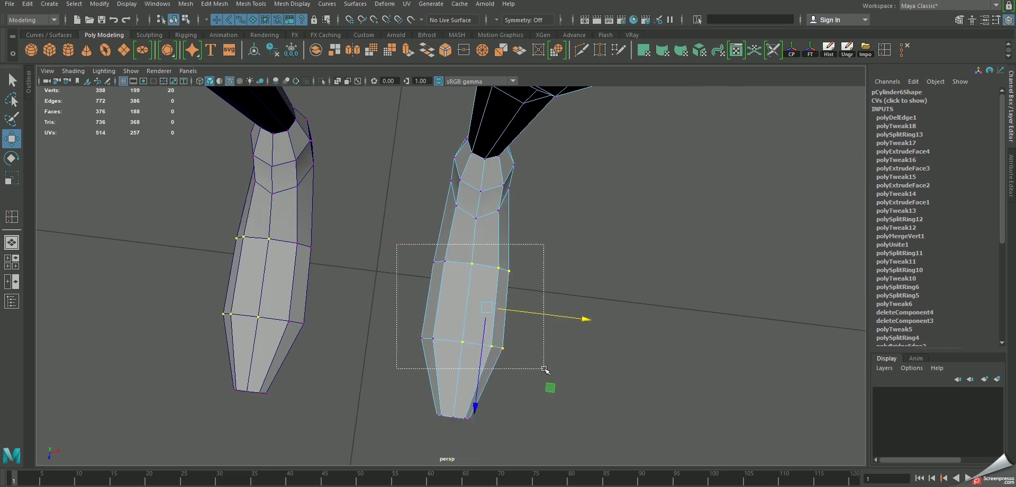
drag(544, 368, 544, 368)
drag(567, 319, 573, 321)
mouse_move(406, 378)
mouse_down()
mouse_move(506, 449)
mouse_move(458, 424)
mouse_move(463, 406)
mouse_up()
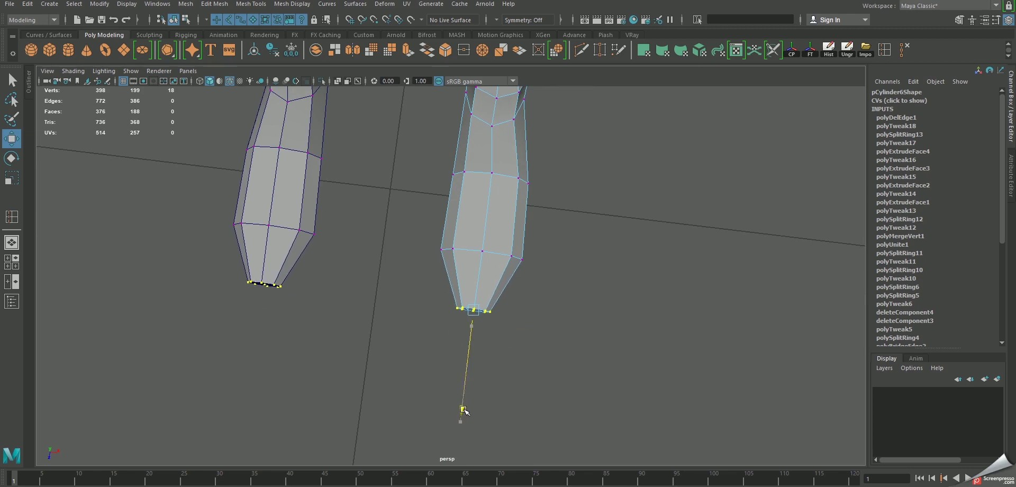
key(r)
drag(376, 304, 338, 292)
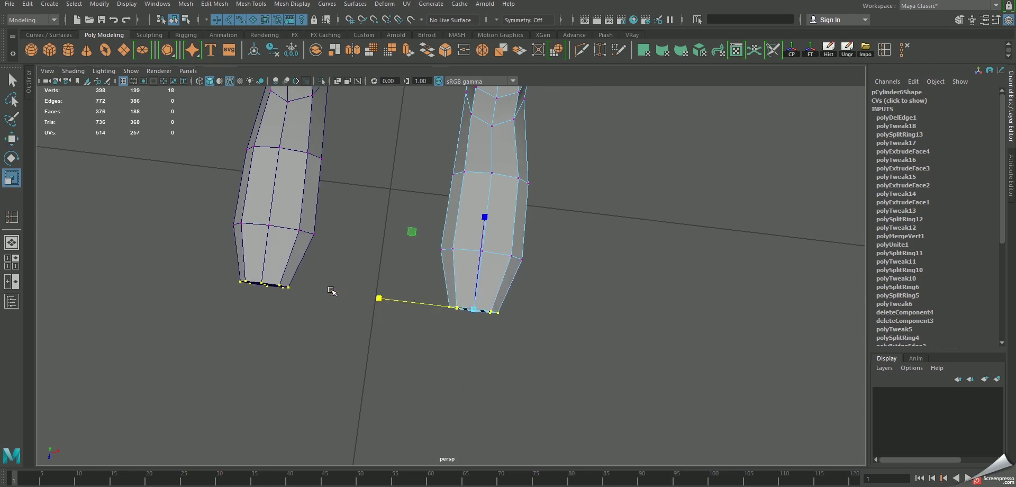
Preview the legs smoothed, then rescale selected edge rings along X
key(3)
mouse_move(517, 281)
alt+mouse_down()
mouse_move(476, 296)
mouse_move(479, 284)
alt+mouse_up()
scroll(487, 183, up, 2)
right_drag(487, 183, 501, 83)
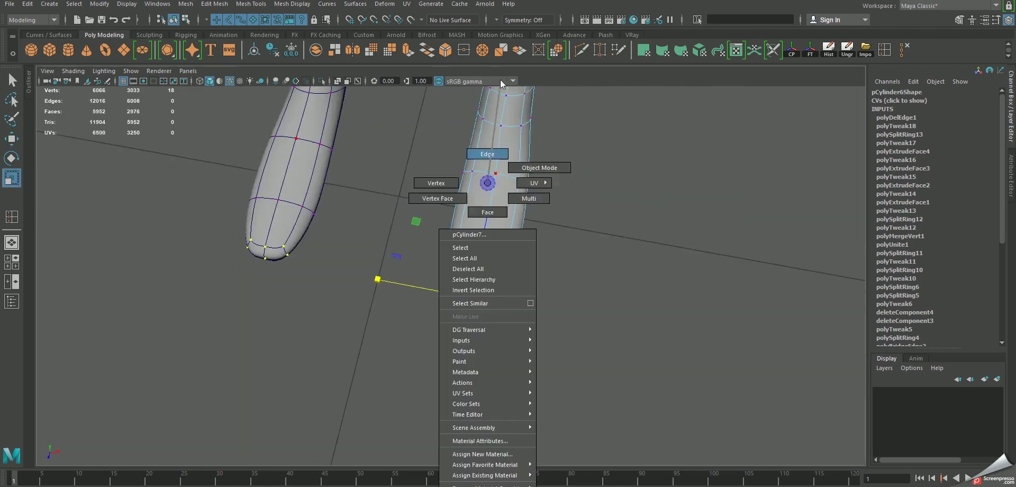
scroll(478, 261, down, 2)
mouse_move(478, 260)
alt+mouse_down()
mouse_move(471, 275)
mouse_move(446, 281)
alt+mouse_up()
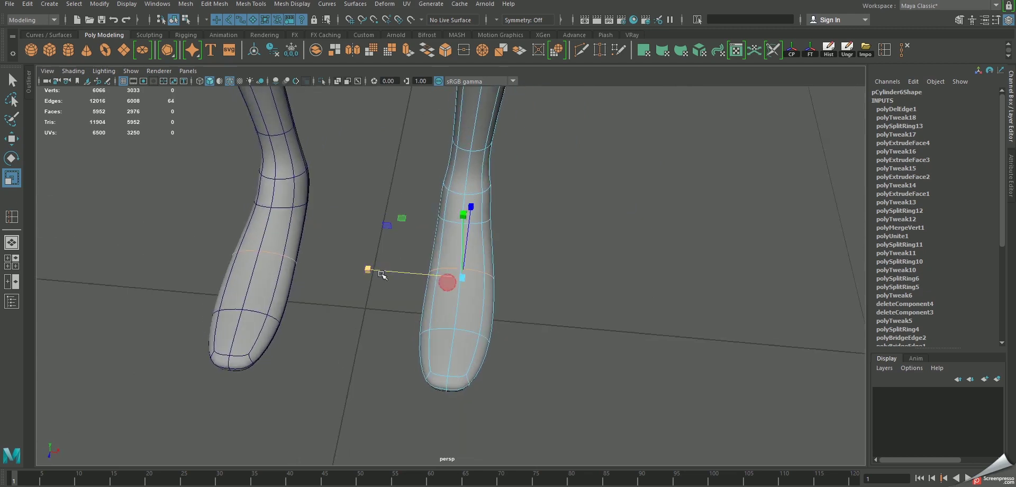
drag(369, 270, 364, 269)
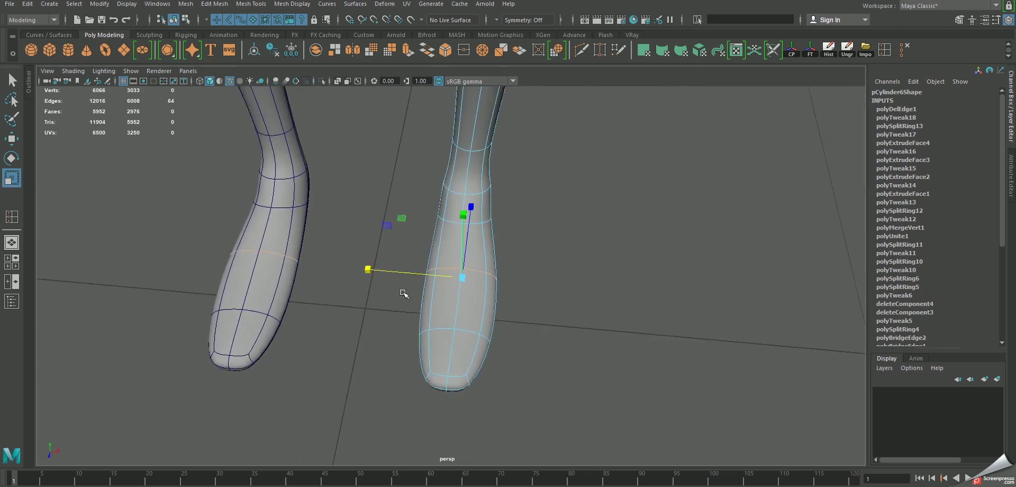
double_click(445, 328)
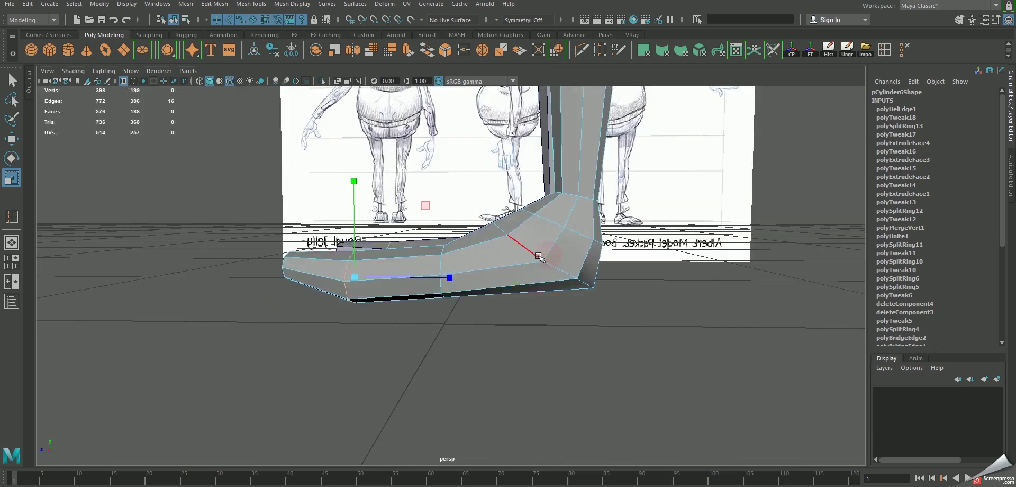
Select a vertex on top of the right foot and frame it with the Move tool active
right_drag(587, 233, 597, 188)
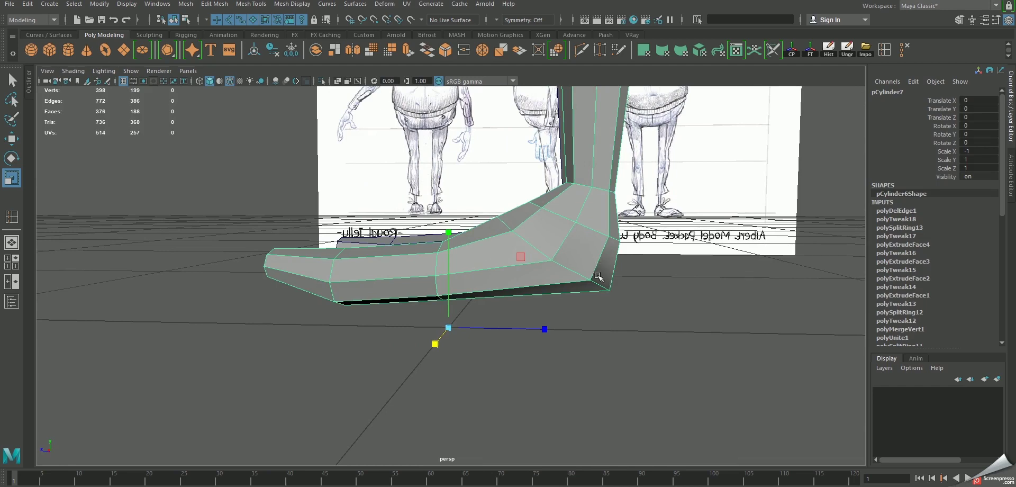
mouse_move(598, 276)
alt+mouse_down()
mouse_move(572, 254)
mouse_move(640, 266)
mouse_move(581, 259)
mouse_move(584, 271)
mouse_move(675, 288)
mouse_move(537, 227)
mouse_move(541, 253)
mouse_move(482, 234)
alt+mouse_up()
mouse_move(495, 257)
alt+mouse_down()
mouse_move(508, 195)
mouse_move(379, 156)
mouse_move(567, 333)
alt+mouse_up()
click(567, 332)
right_drag(545, 242, 489, 282)
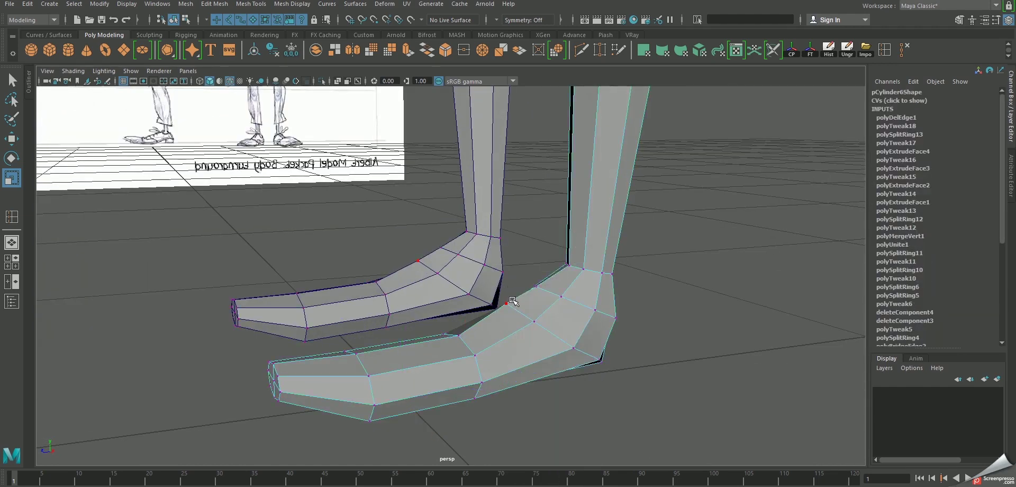
click(514, 310)
key(w)
key(f)
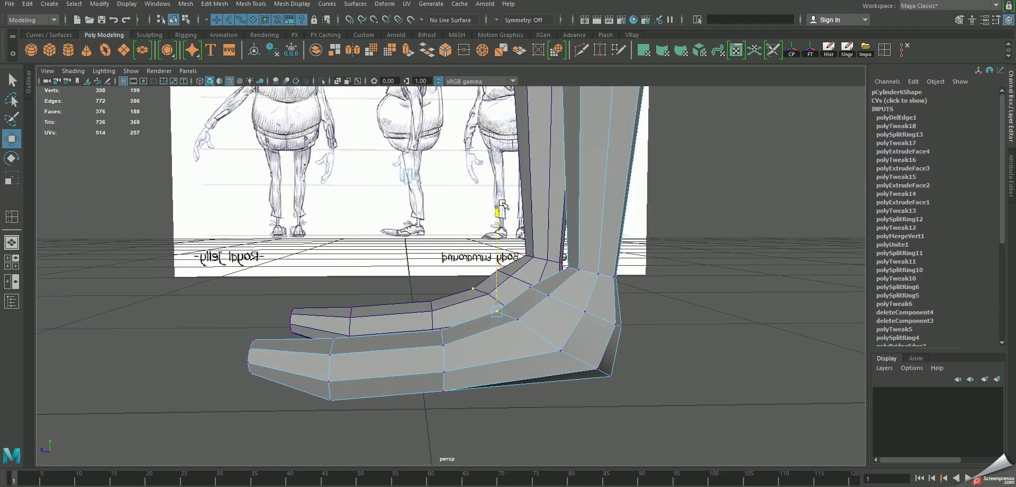
In the side view, move the instep vertex up onto the sketched shoe's ankle curve
key(space)
key(space)
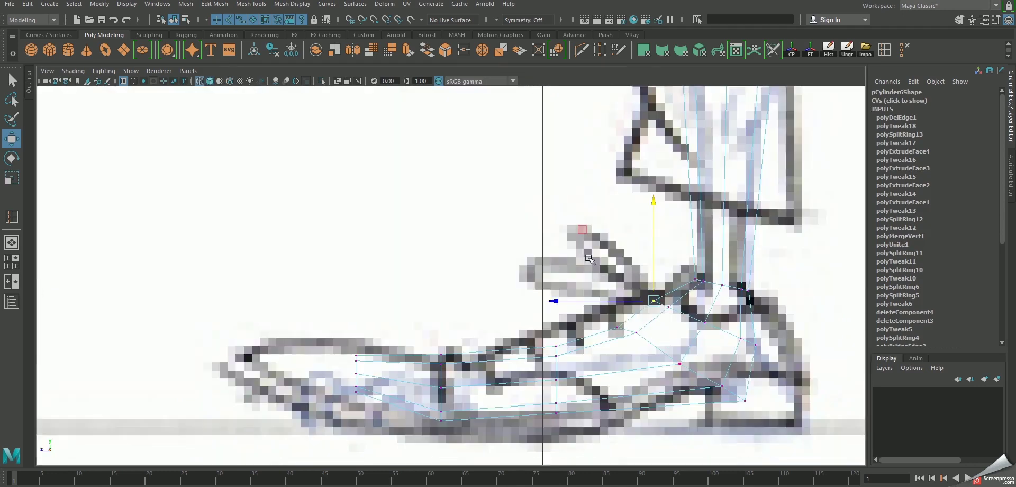
scroll(709, 325, up, 5)
alt+middle_drag(709, 326, 612, 303)
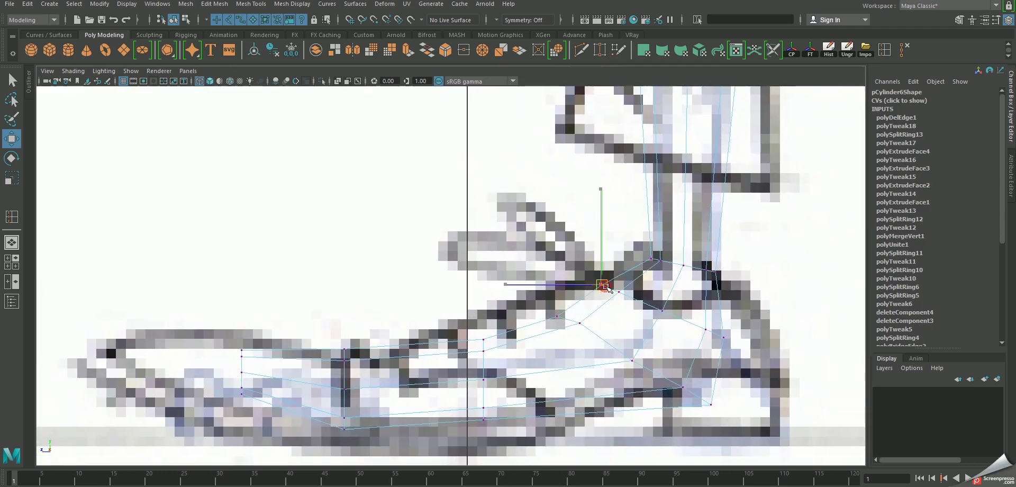
drag(601, 285, 616, 292)
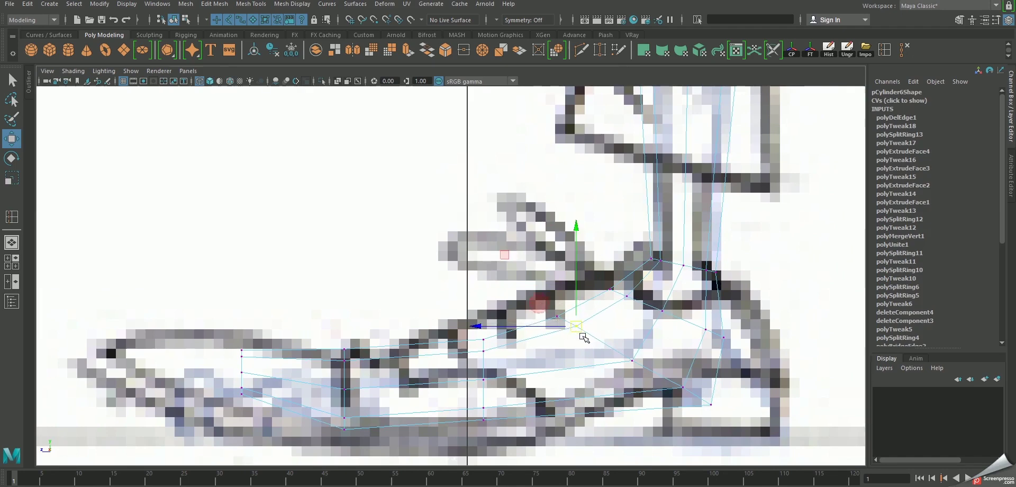
drag(582, 335, 564, 326)
key(space)
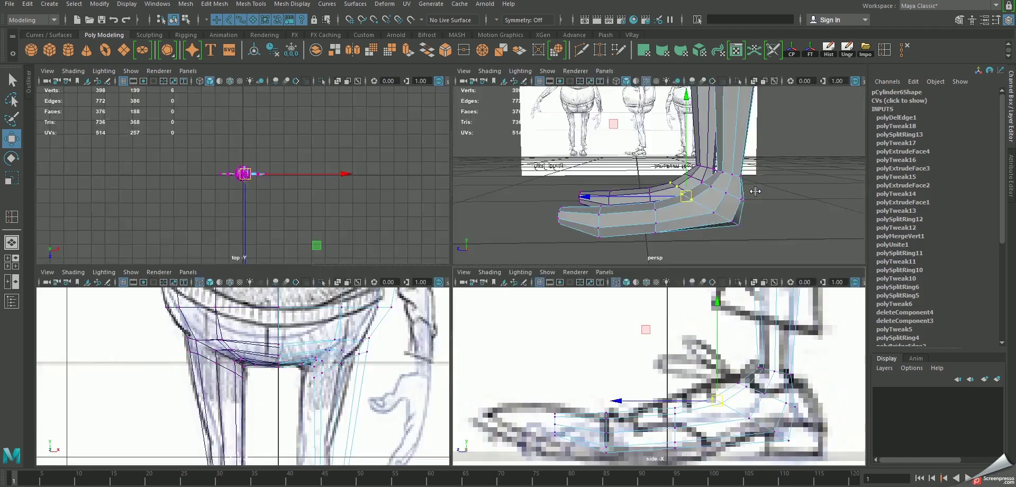
key(space)
mouse_move(673, 233)
alt+mouse_down()
mouse_move(687, 249)
mouse_move(573, 295)
mouse_move(591, 262)
mouse_move(538, 315)
alt+mouse_up()
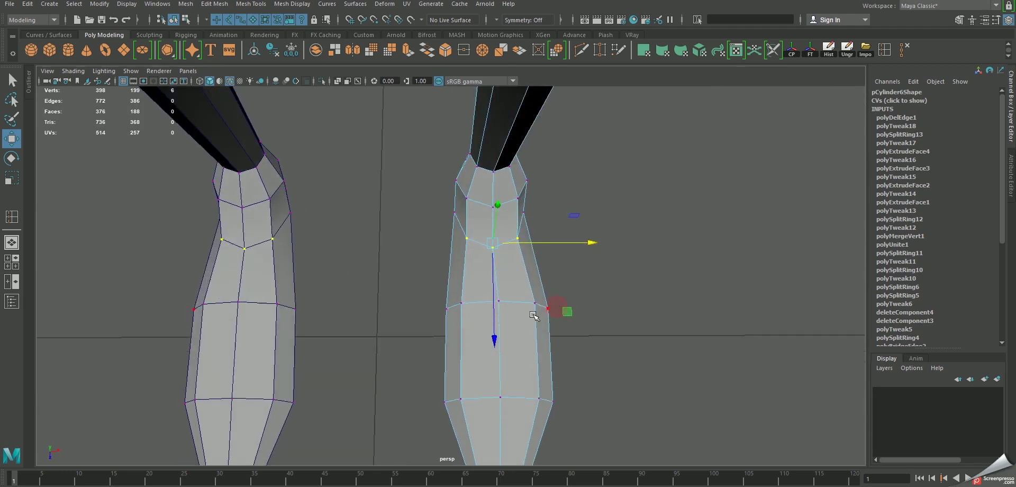
Nudge a lower vertex ring of the leg slightly along X, then return to object selection
click(537, 313)
drag(606, 301, 601, 301)
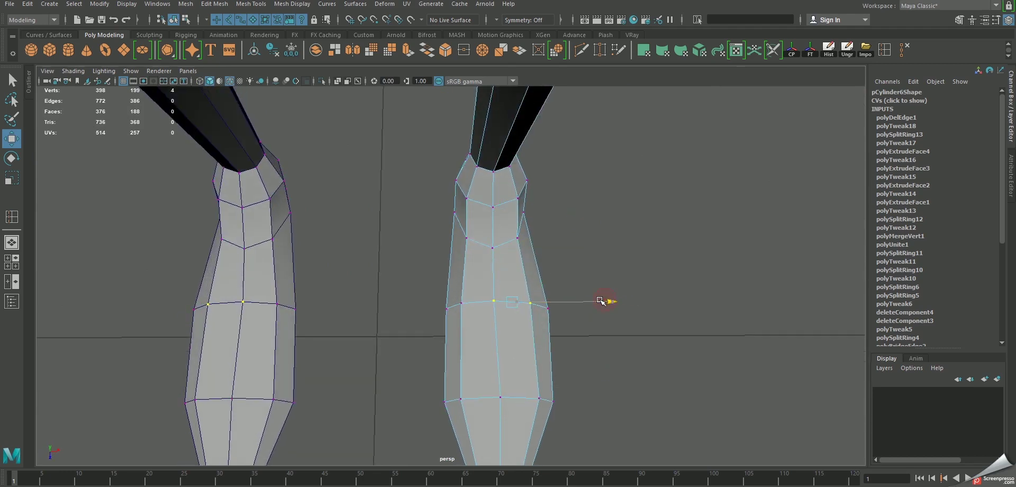
alt+middle_drag(575, 325, 569, 291)
right_drag(484, 220, 475, 175)
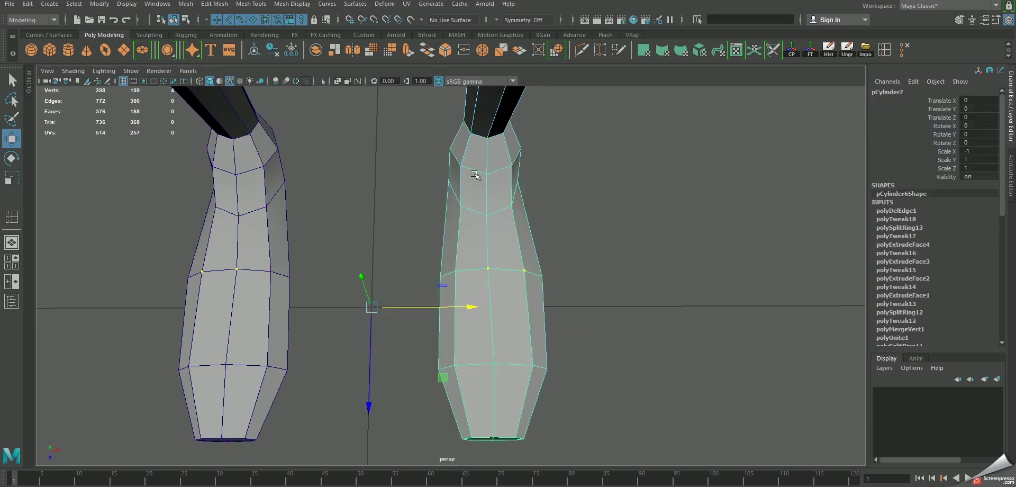
click(612, 211)
mouse_move(633, 347)
alt+mouse_down()
mouse_move(539, 321)
mouse_move(548, 279)
mouse_move(476, 254)
mouse_move(510, 198)
alt+mouse_up()
Insert two edge loops around the right leg near knee height
click(466, 265)
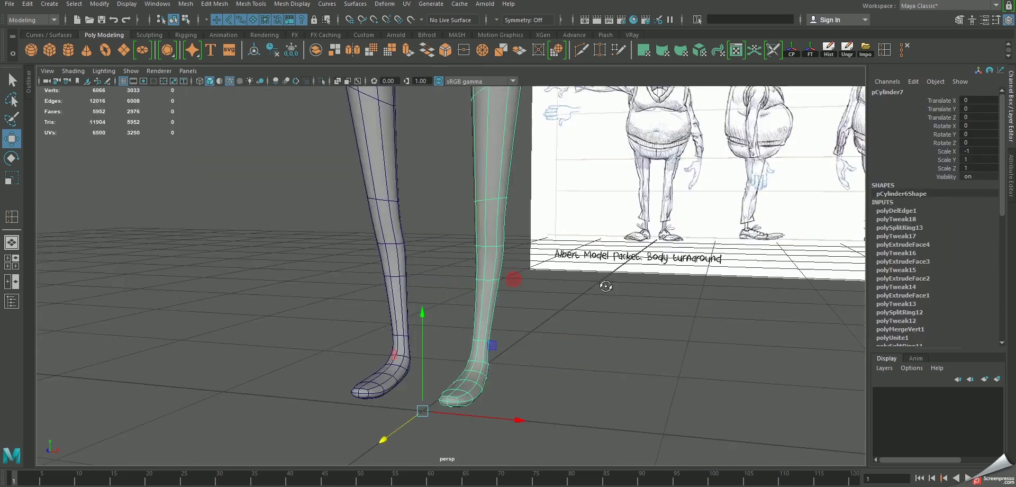
scroll(510, 197, up, 3)
scroll(492, 175, up, 2)
shift+right_drag(475, 161, 473, 201)
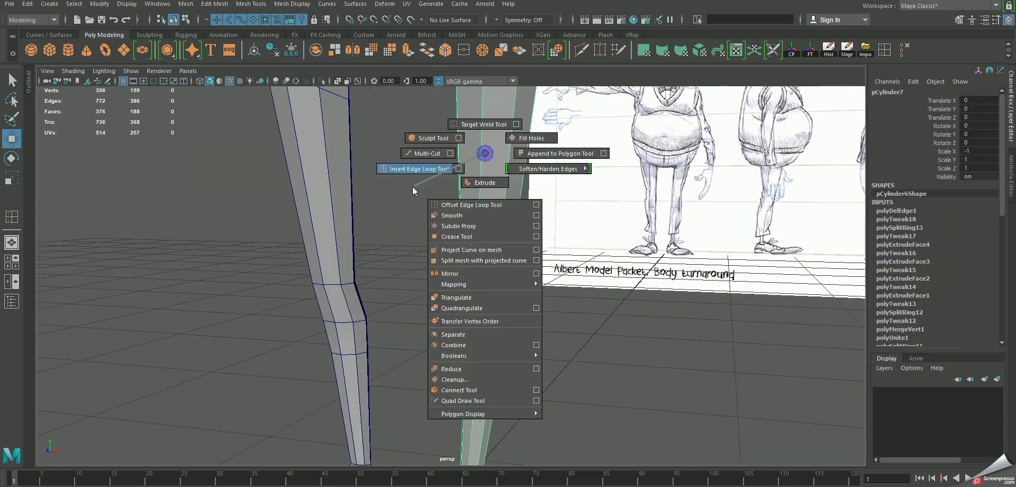
click(474, 180)
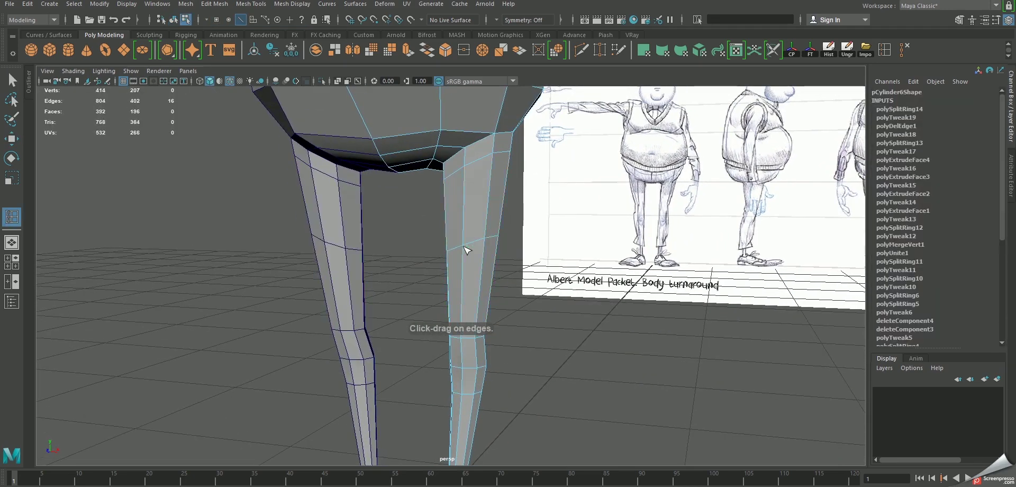
mouse_move(482, 227)
alt+mouse_down()
mouse_move(456, 249)
mouse_move(485, 263)
mouse_move(465, 227)
alt+mouse_up()
click(489, 249)
In side view, widen the selected knee edges along X to match the sketched leg
key(w)
scroll(613, 336, up, 5)
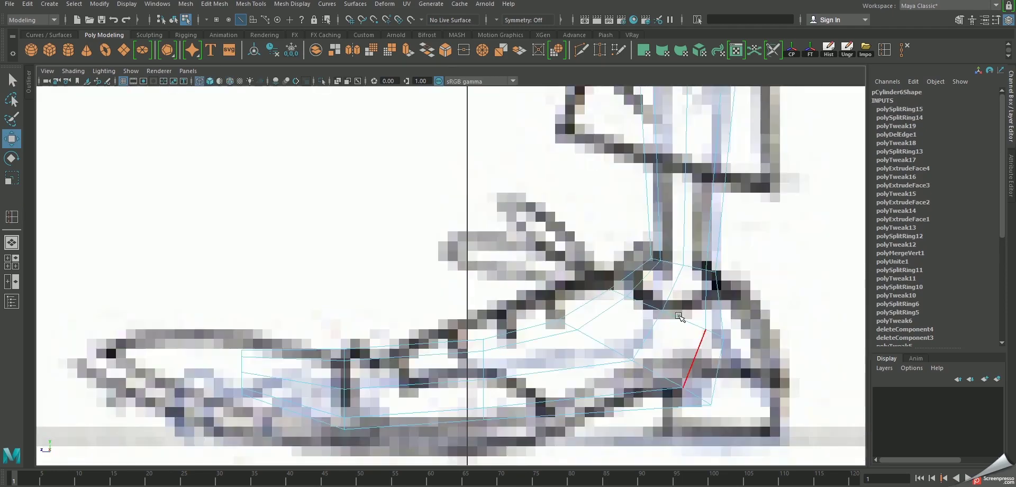
scroll(614, 336, up, 3)
scroll(614, 336, down, 10)
scroll(436, 320, up, 3)
scroll(436, 320, up, 2)
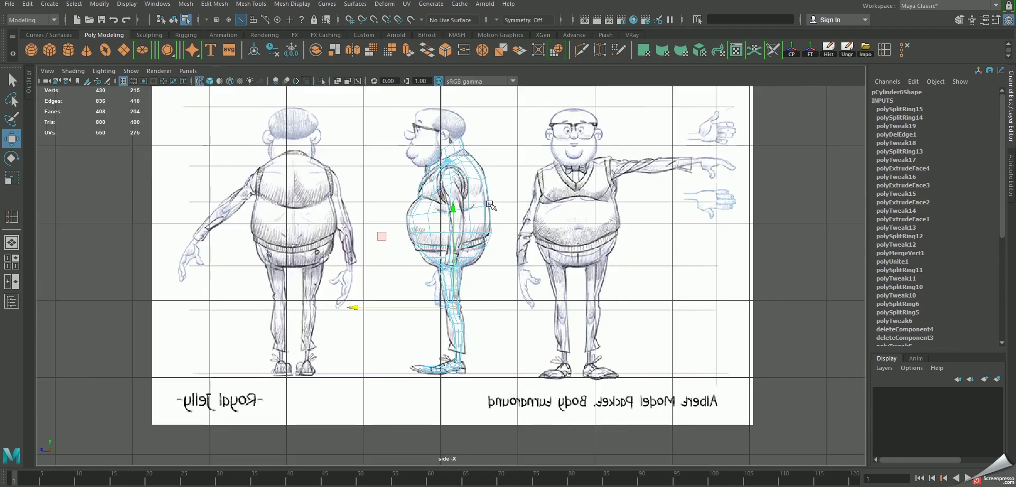
scroll(436, 319, up, 5)
scroll(493, 329, up, 2)
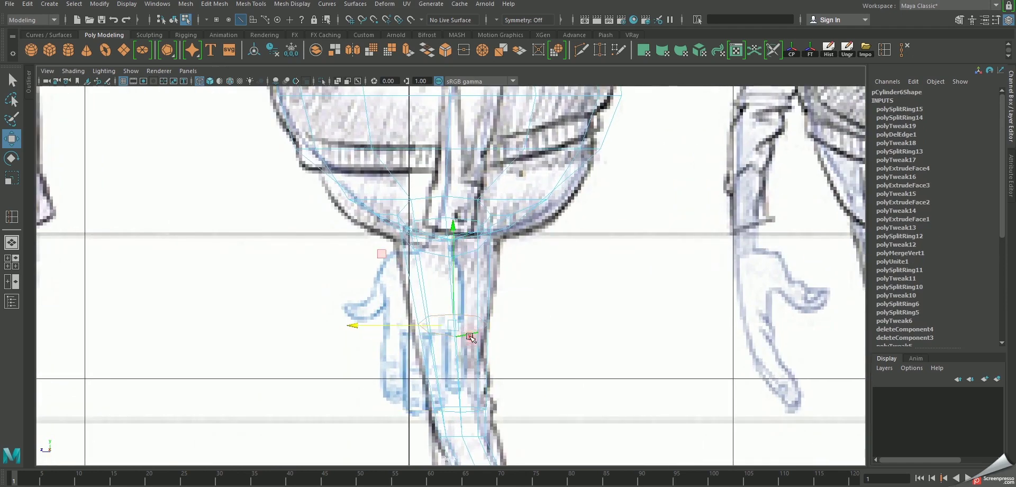
alt+middle_drag(469, 337, 474, 305)
key(r)
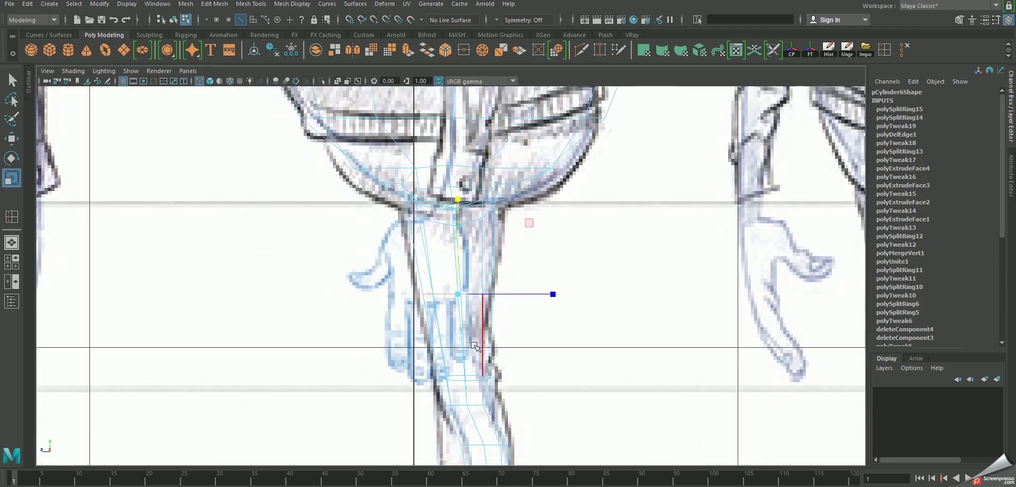
alt+middle_drag(475, 346, 485, 304)
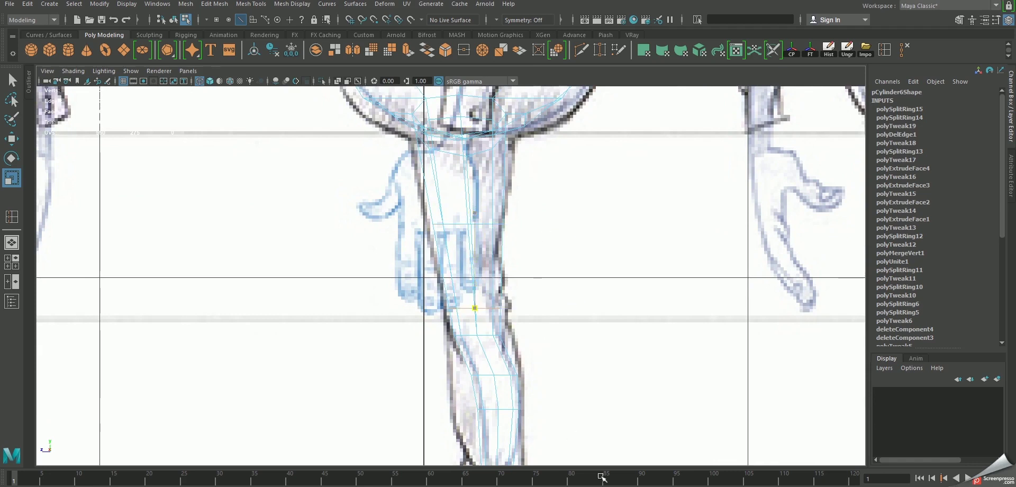
alt+right_drag(473, 201, 583, 274)
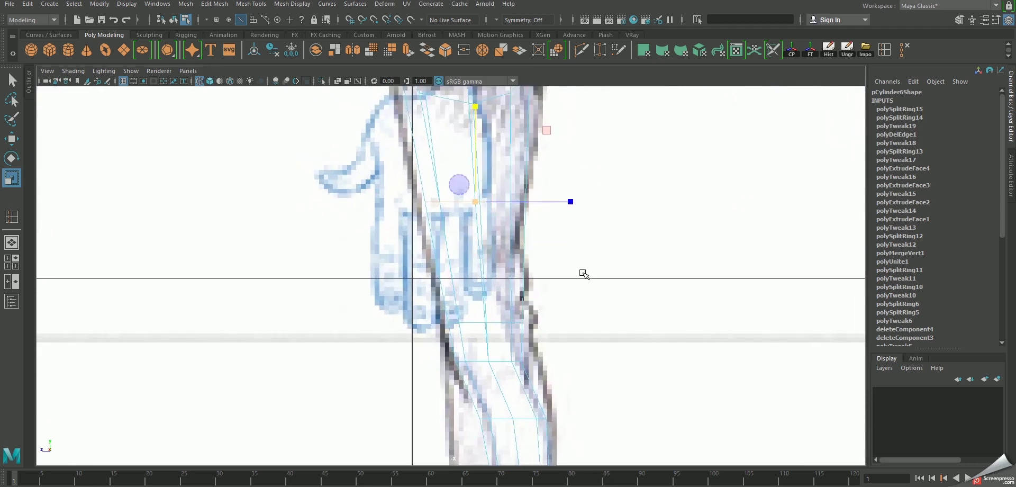
drag(570, 201, 580, 202)
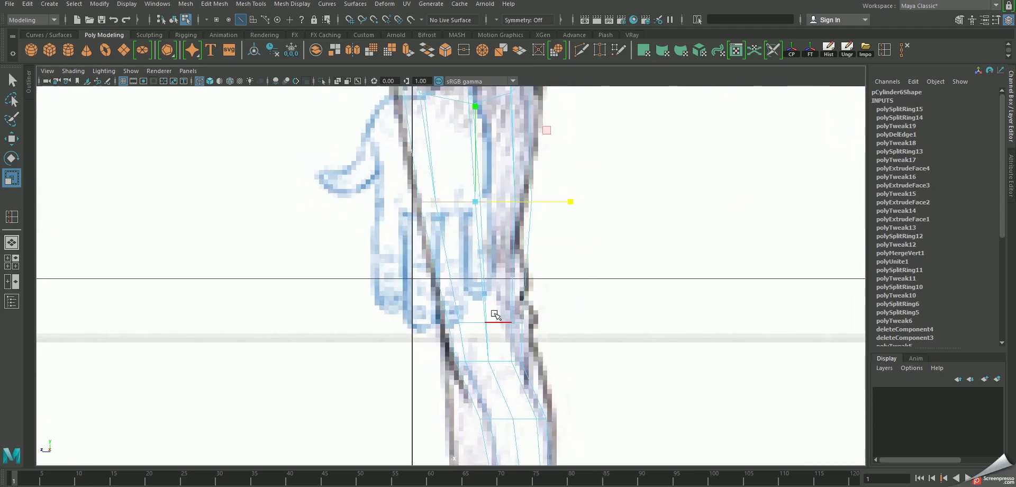
drag(568, 323, 565, 325)
Nudge the knee edge slightly left, then orbit the perspective view to check the legs
key(w)
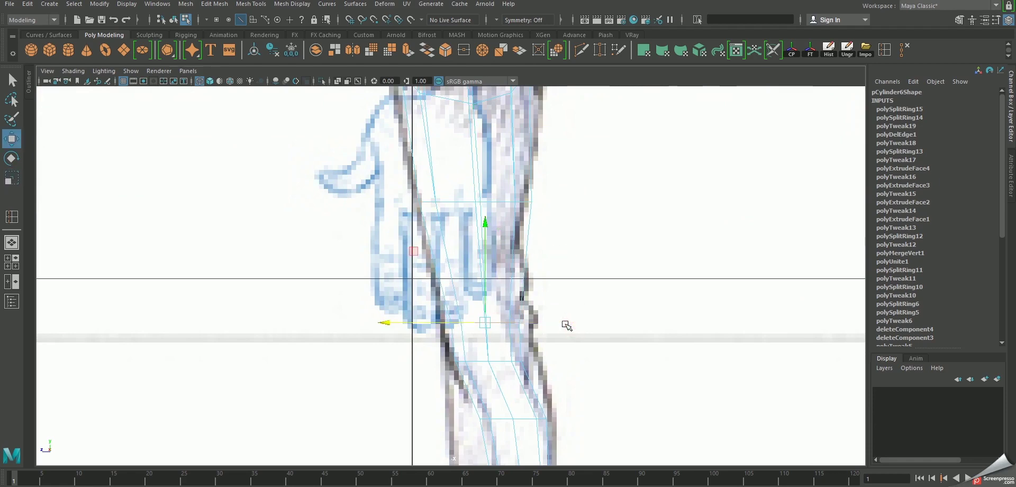
drag(448, 320, 390, 322)
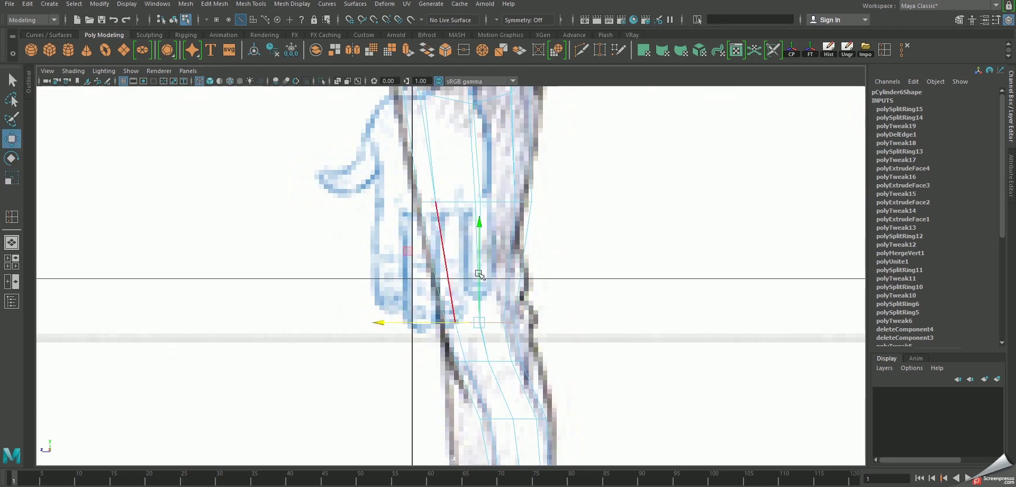
key(space)
key(space)
mouse_move(644, 195)
alt+mouse_down()
mouse_move(453, 249)
mouse_move(520, 230)
mouse_move(536, 292)
mouse_move(517, 290)
mouse_move(483, 245)
alt+mouse_up()
key(space)
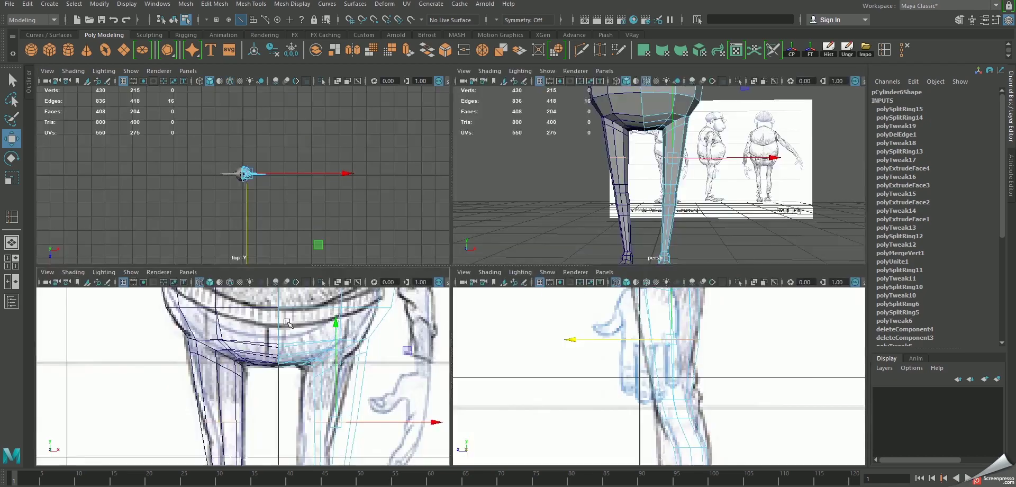
key(space)
alt+middle_drag(440, 205, 555, 293)
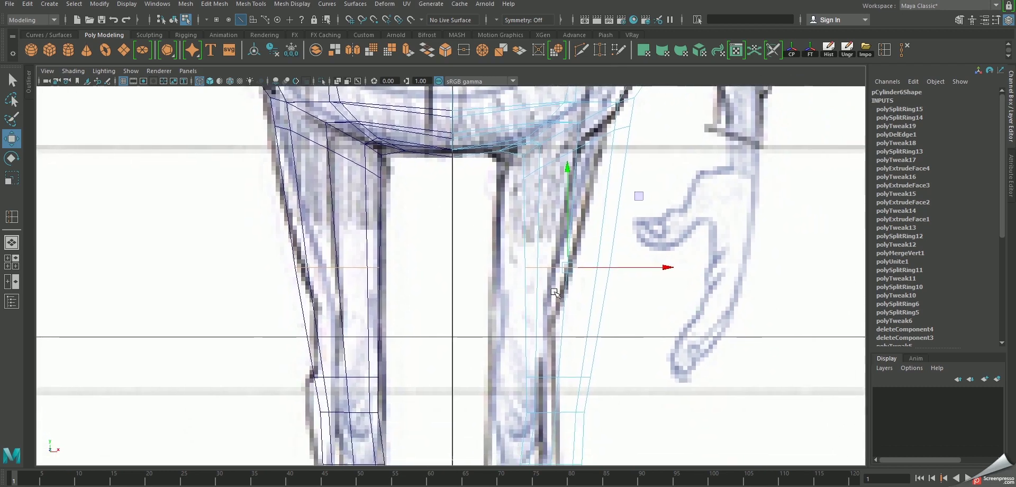
scroll(550, 286, down, 5)
scroll(392, 270, up, 5)
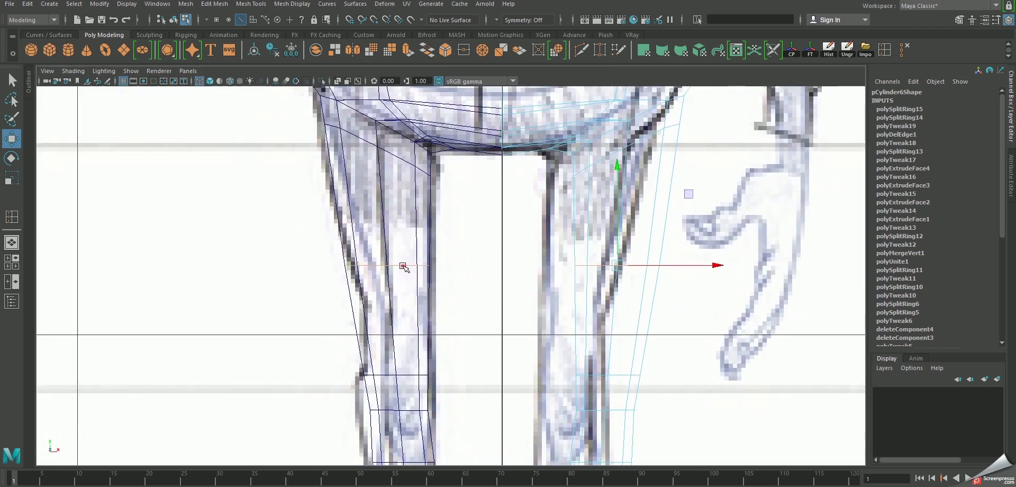
scroll(403, 266, down, 5)
Insert a new edge loop across the left leg and scale its knee edge to the sketch
click(404, 266)
scroll(470, 261, up, 5)
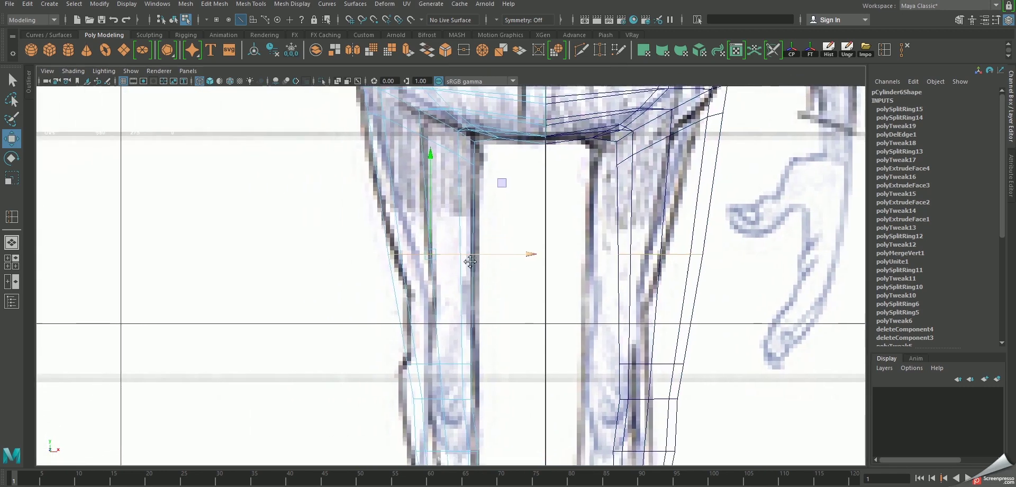
click(532, 258)
scroll(532, 258, down, 3)
scroll(494, 294, up, 3)
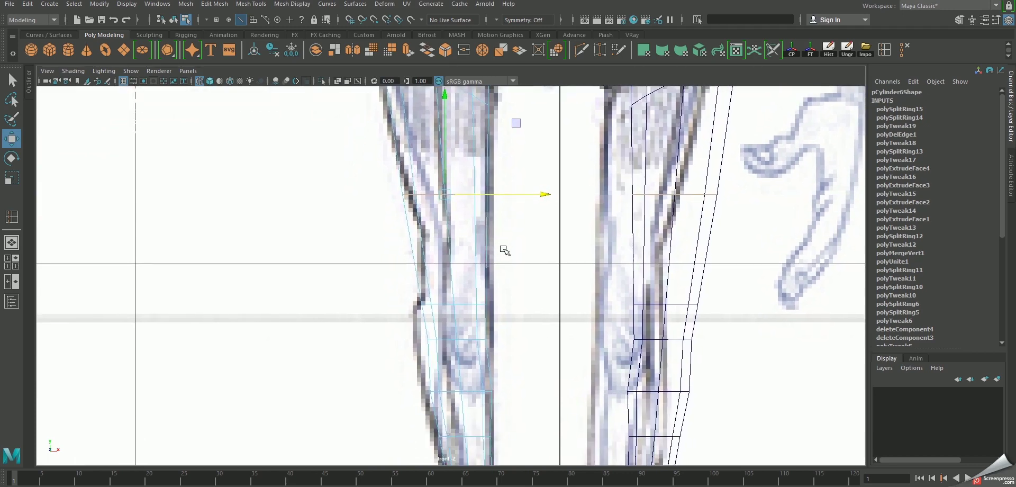
click(468, 304)
scroll(476, 285, down, 2)
scroll(496, 258, up, 2)
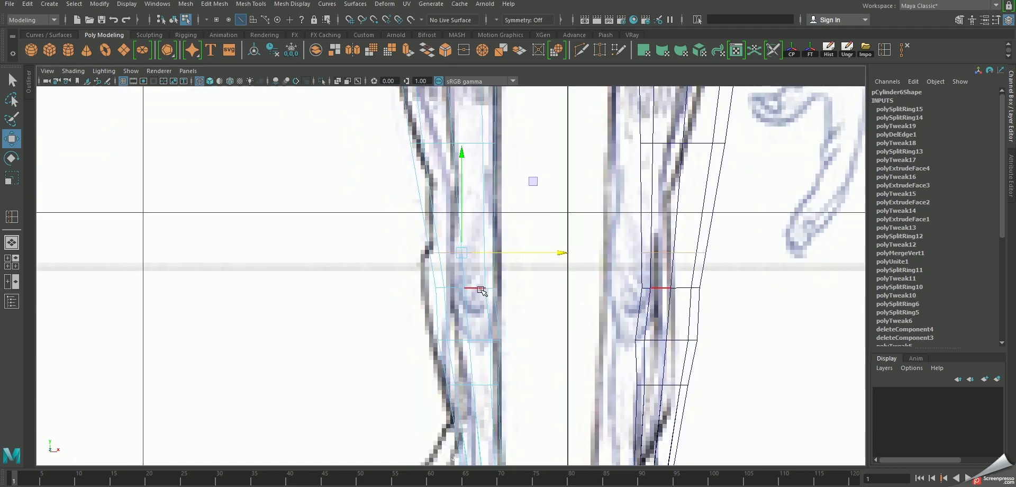
key(r)
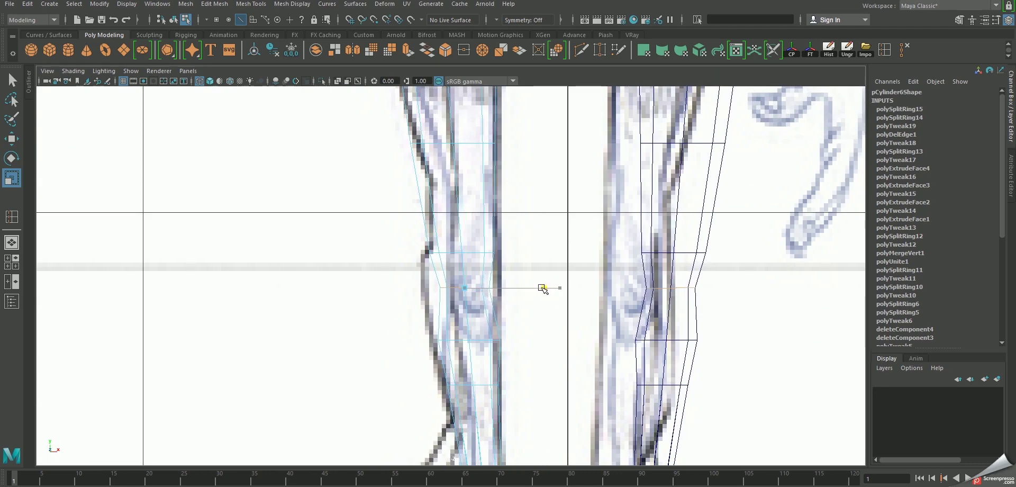
scroll(540, 290, down, 2)
scroll(522, 302, up, 2)
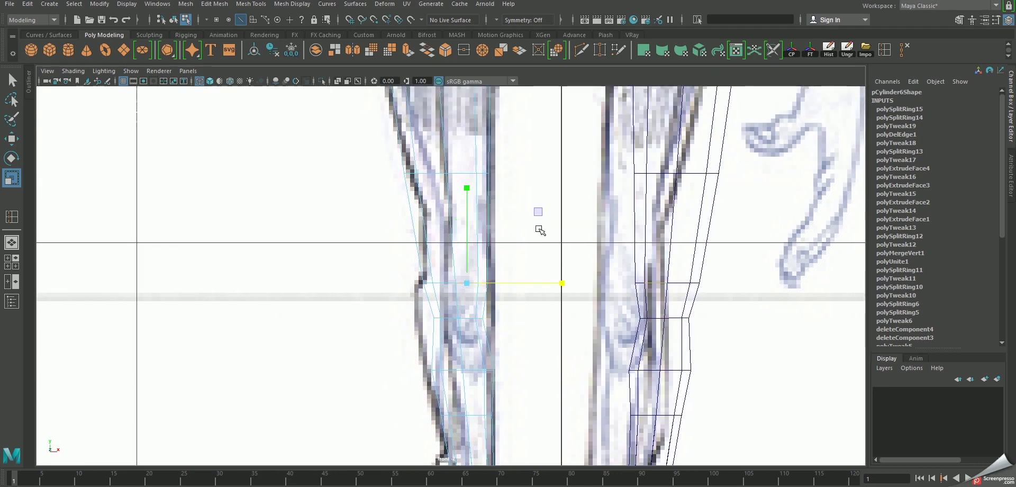
key(space)
key(space)
right_drag(406, 174, 407, 151)
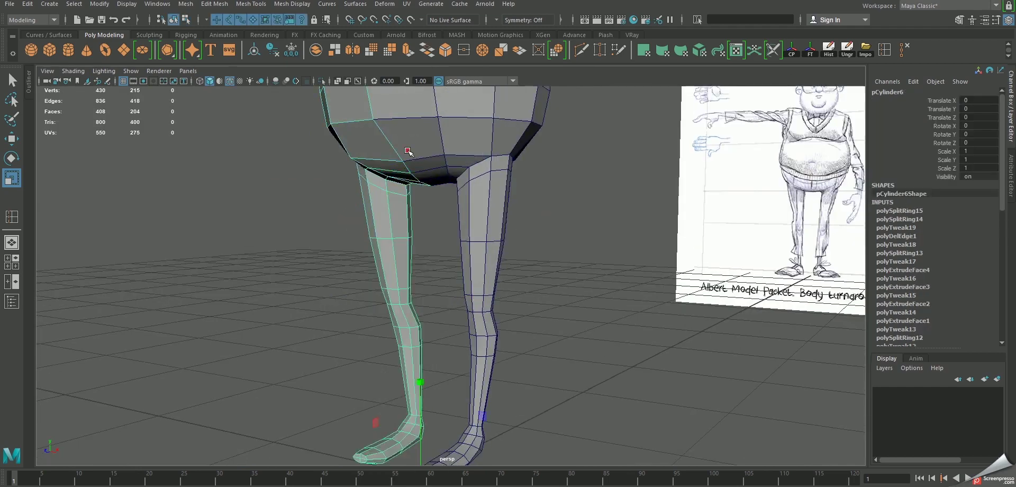
Turn on smooth preview, hide the wireframe, and view the character from side and front
key(3)
click(408, 154)
click(538, 242)
alt+drag(538, 241, 303, 107)
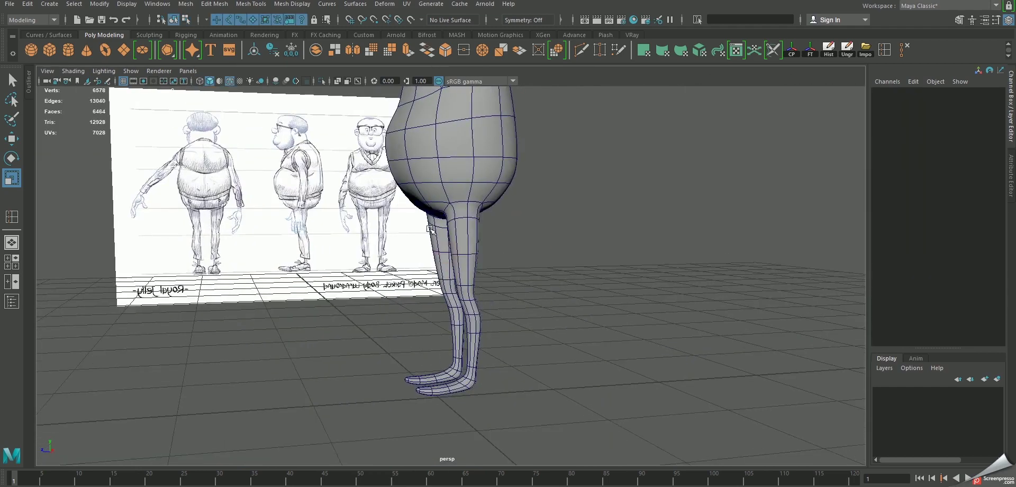
click(233, 82)
alt+drag(508, 217, 561, 207)
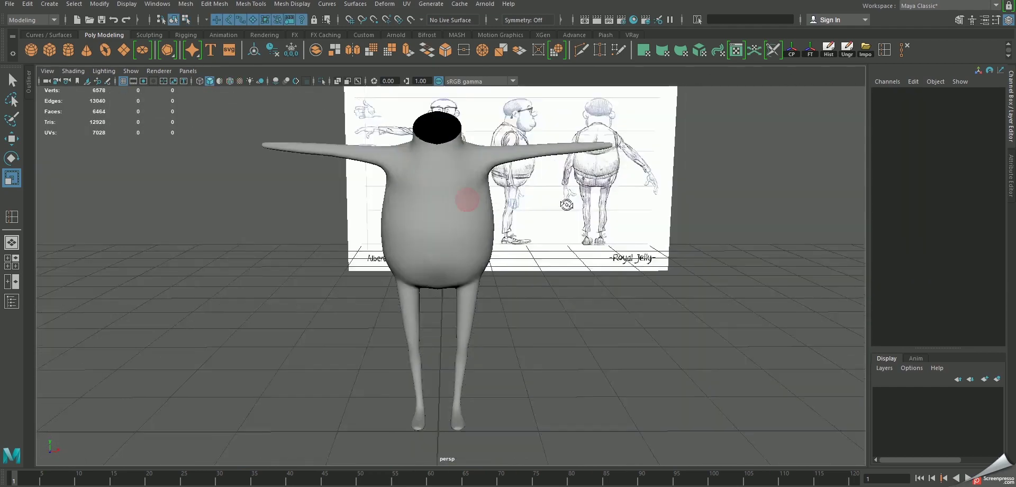
Dismiss the student notice, turn smoothing off, and return to the side orthographic view
click(483, 277)
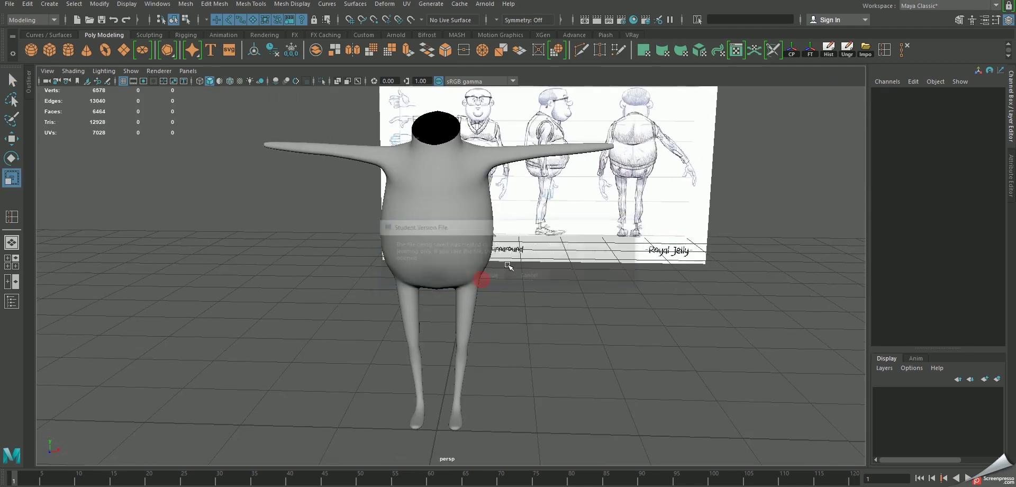
mouse_move(483, 283)
alt+mouse_down()
mouse_move(503, 306)
mouse_move(471, 283)
mouse_move(476, 301)
alt+mouse_up()
click(471, 288)
key(1)
key(space)
key(space)
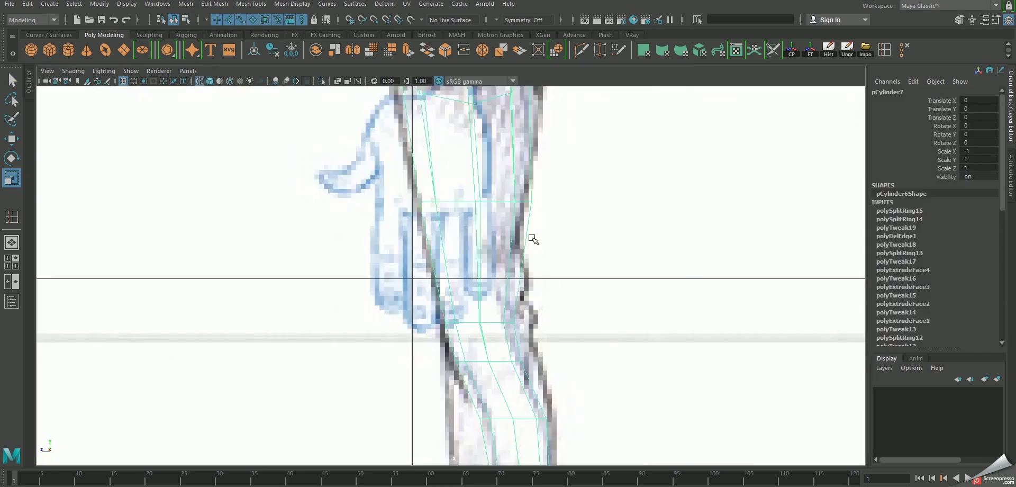
In vertex mode, move two back-of-head vertices up onto the sketch outline
mouse_move(533, 237)
alt+middle_down()
mouse_move(480, 248)
mouse_move(439, 281)
alt+middle_up()
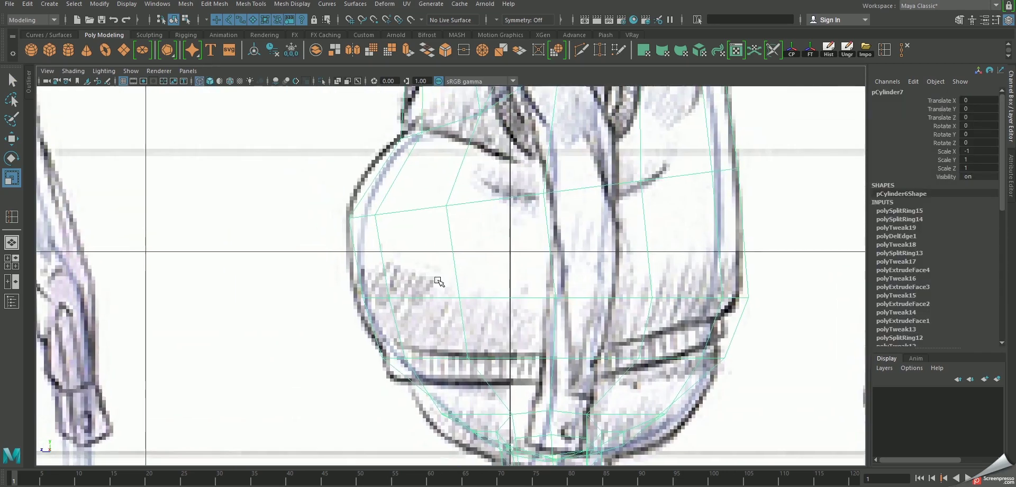
right_click(414, 204)
right_drag(371, 212, 324, 216)
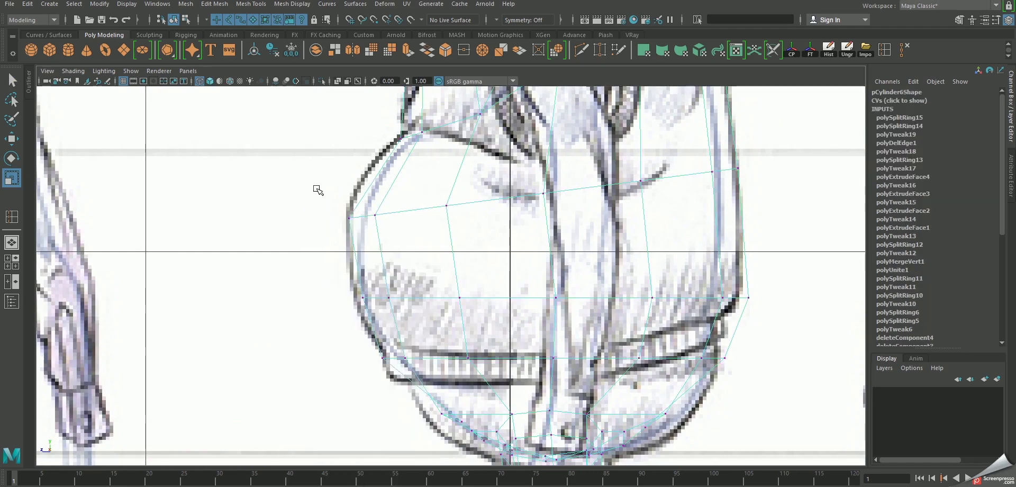
drag(317, 189, 415, 234)
key(w)
middle_drag(408, 225, 414, 190)
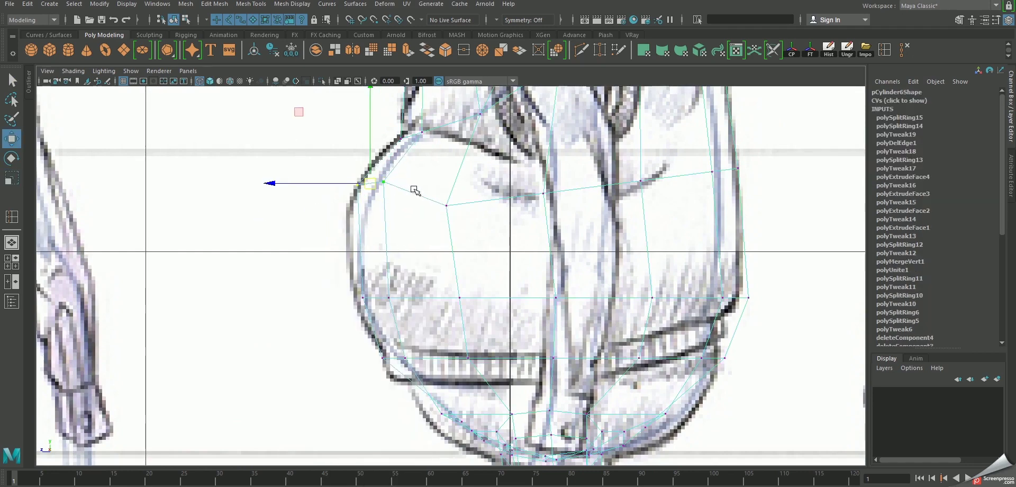
key(e)
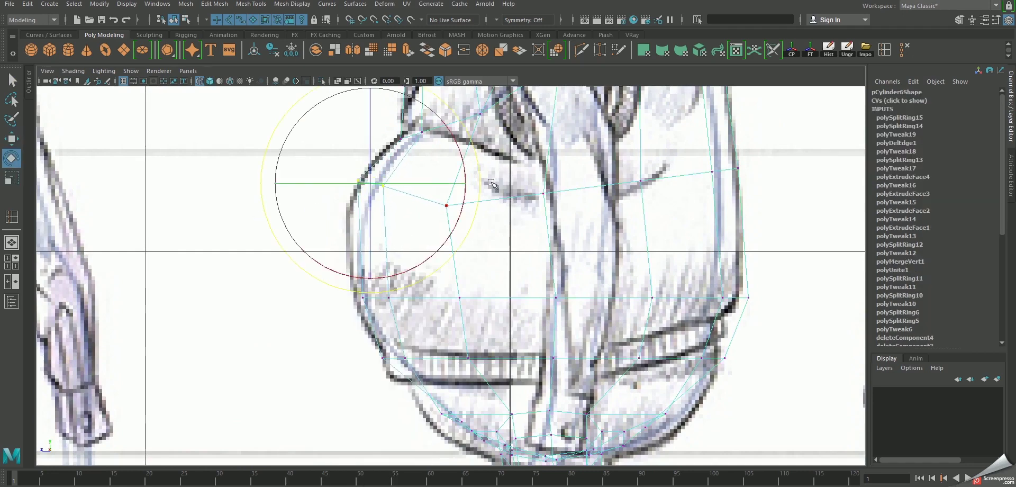
key(w)
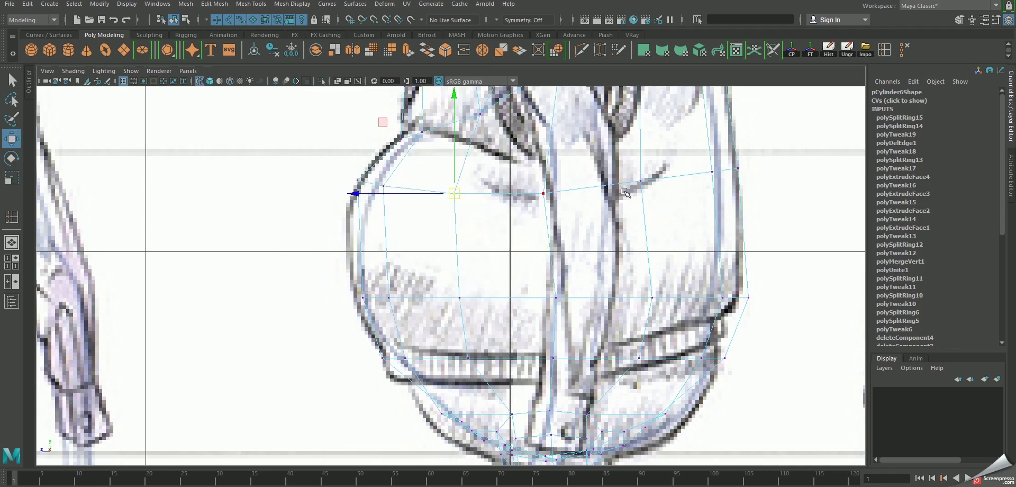
Adjust more head vertex rows up and left so they follow the sketched head outline
alt+middle_drag(700, 167, 638, 235)
click(482, 276)
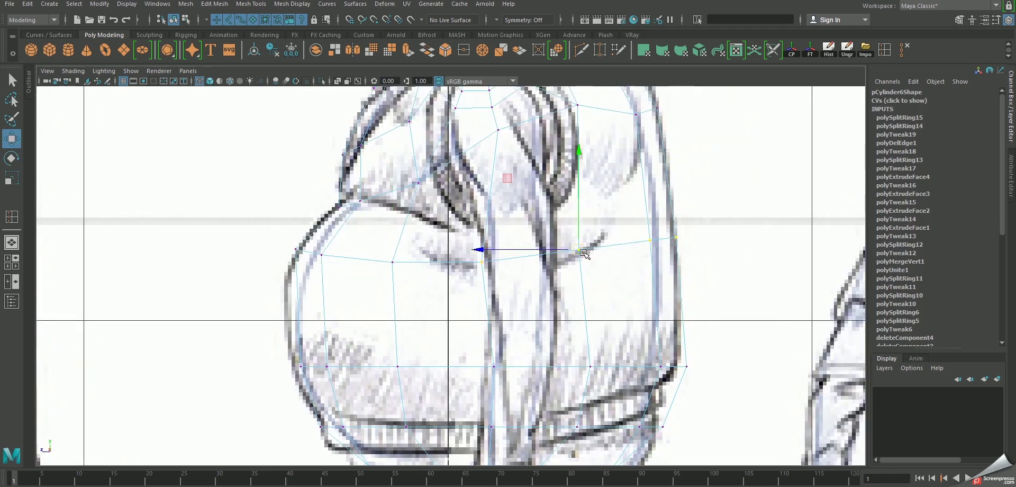
drag(583, 253, 583, 237)
mouse_move(386, 256)
mouse_down()
mouse_move(415, 281)
mouse_move(398, 249)
mouse_up()
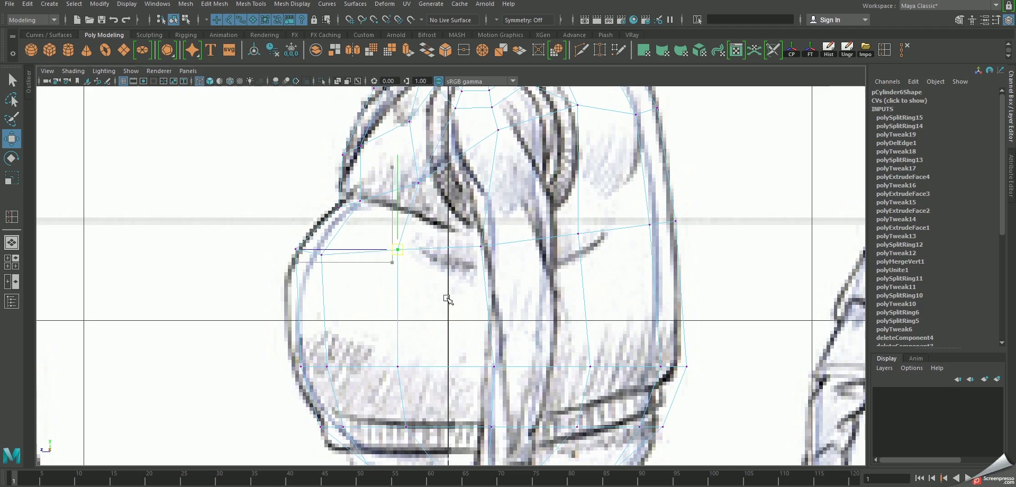
middle_drag(447, 300, 447, 303)
drag(283, 323, 408, 394)
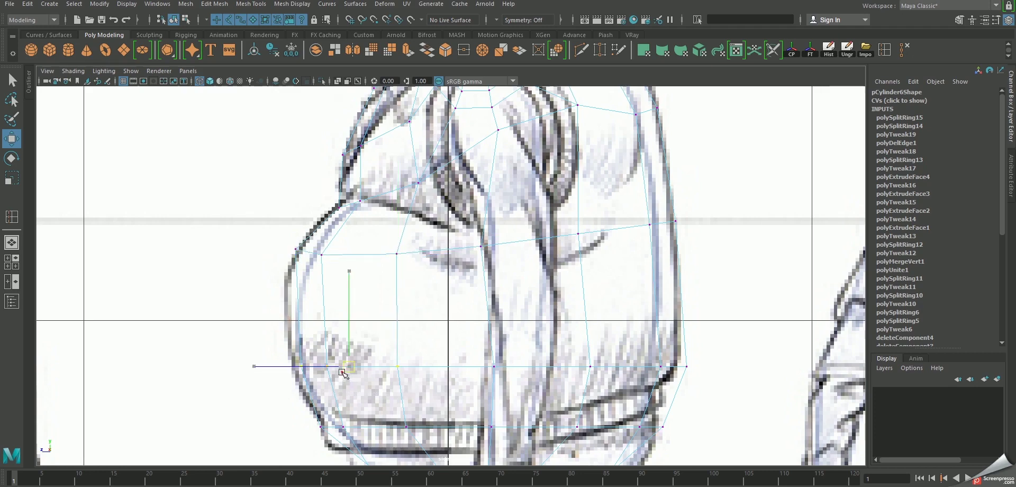
drag(343, 373, 332, 372)
Split an edge ring across the lower head near the chin and scale it along one axis
drag(649, 352, 686, 436)
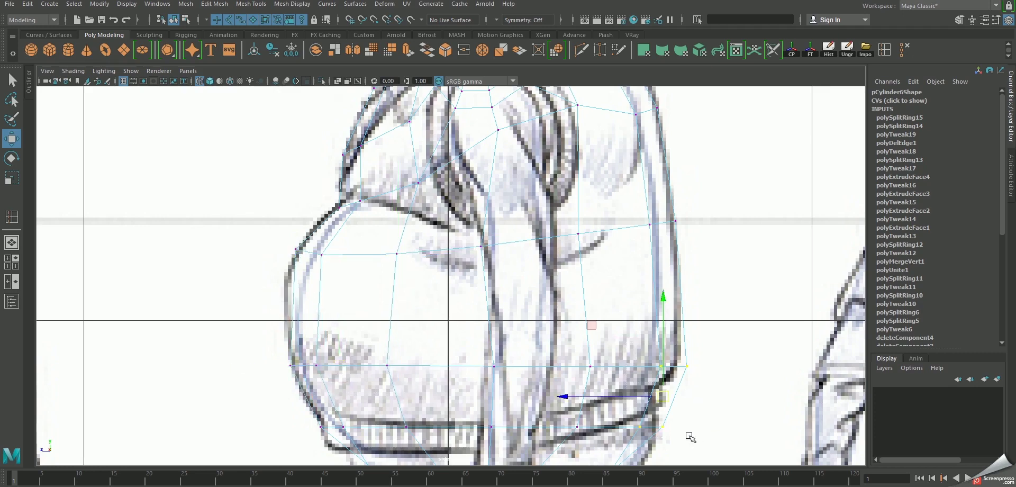
alt+middle_drag(686, 436, 682, 332)
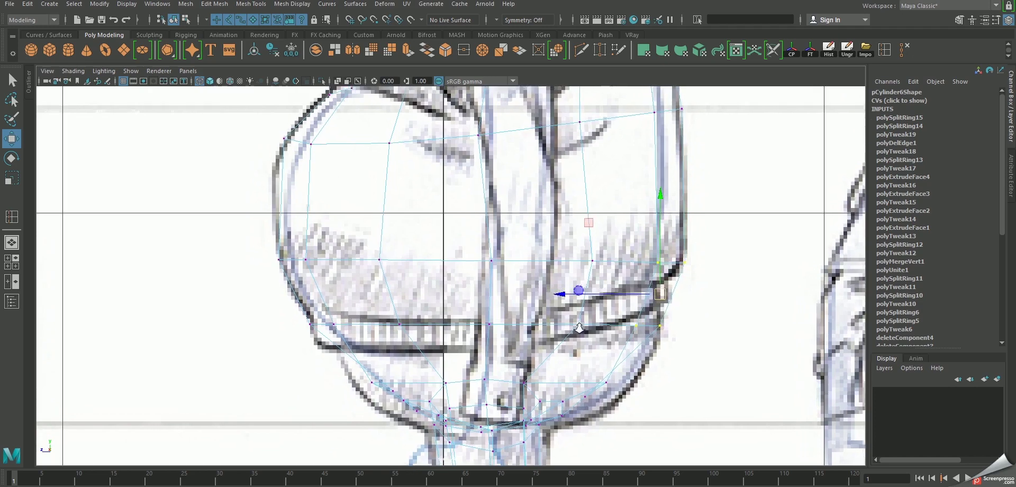
scroll(567, 337, up, 2)
click(571, 336)
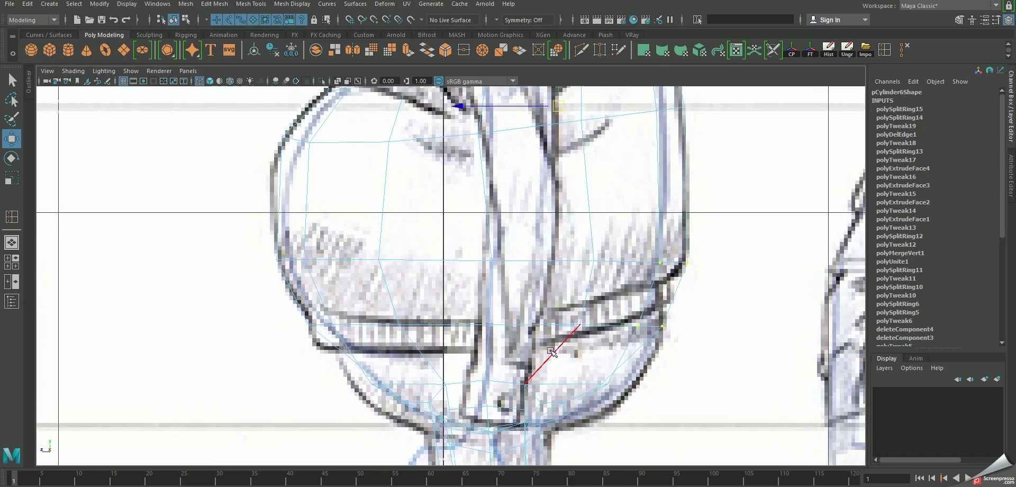
shift+right_drag(543, 300, 621, 332)
scroll(529, 344, up, 1)
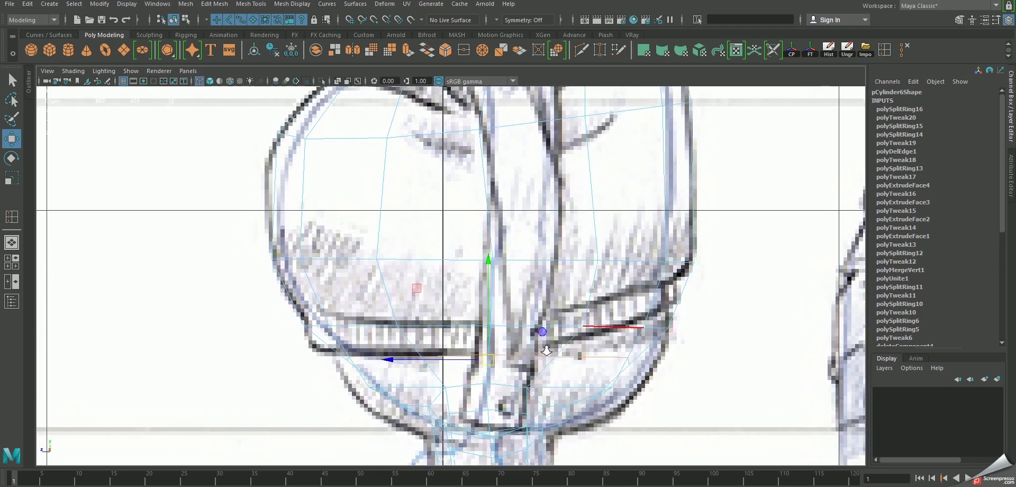
key(r)
drag(584, 359, 599, 360)
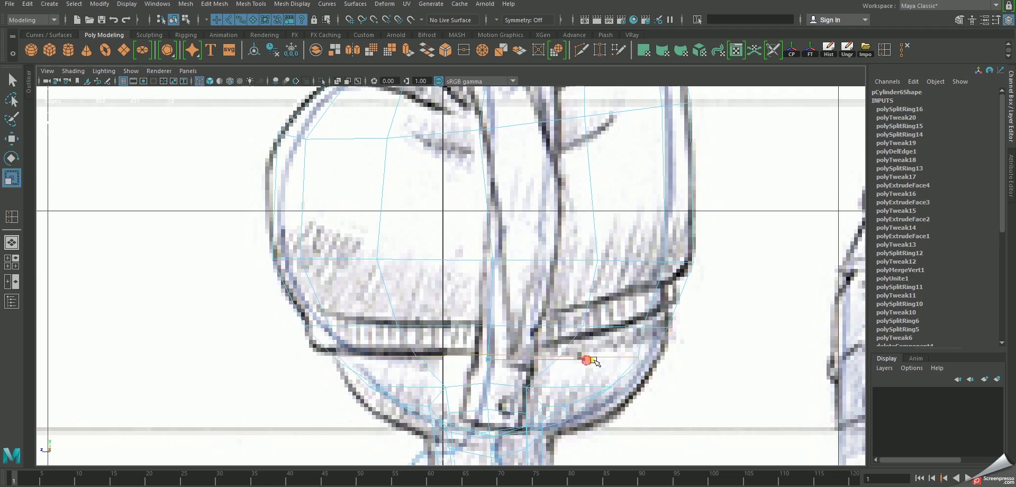
Select a horizontal edge row near the chin and scale it
key(w)
click(651, 327)
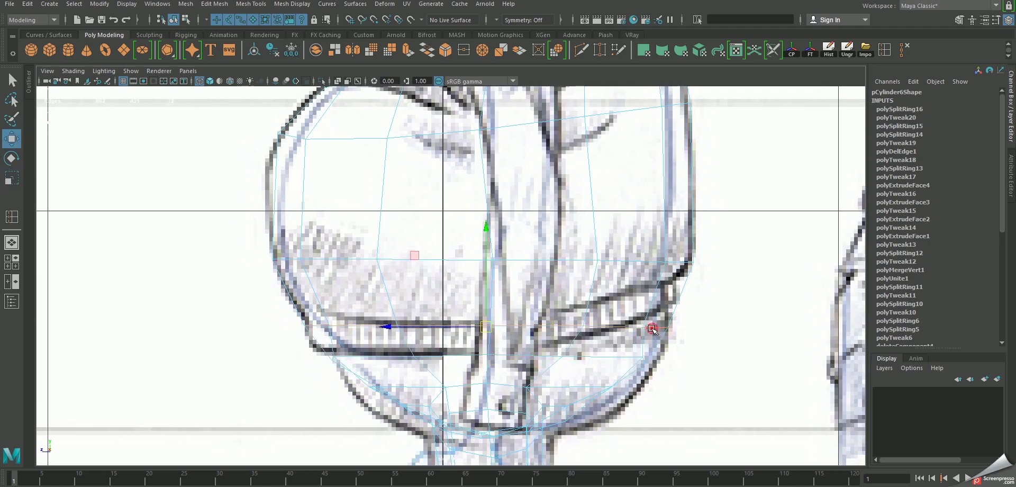
key(r)
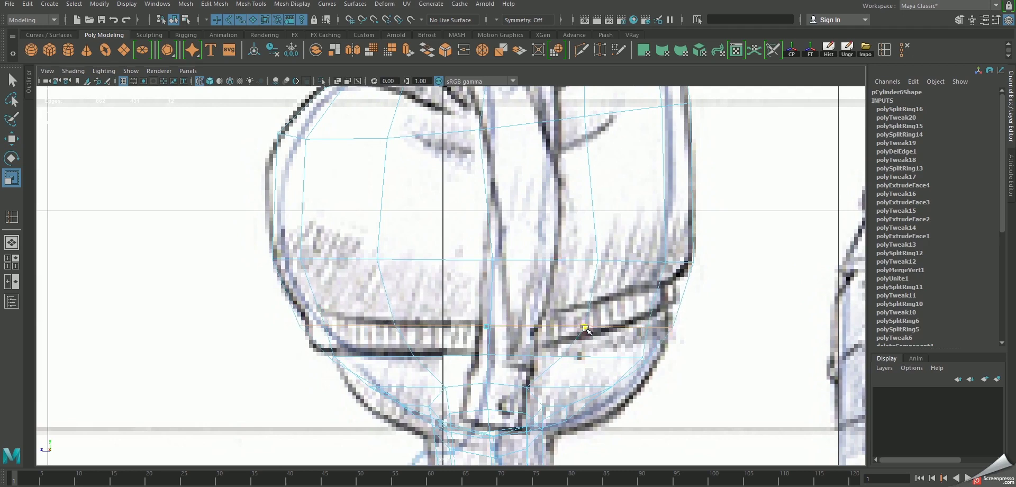
scroll(580, 332, up, 2)
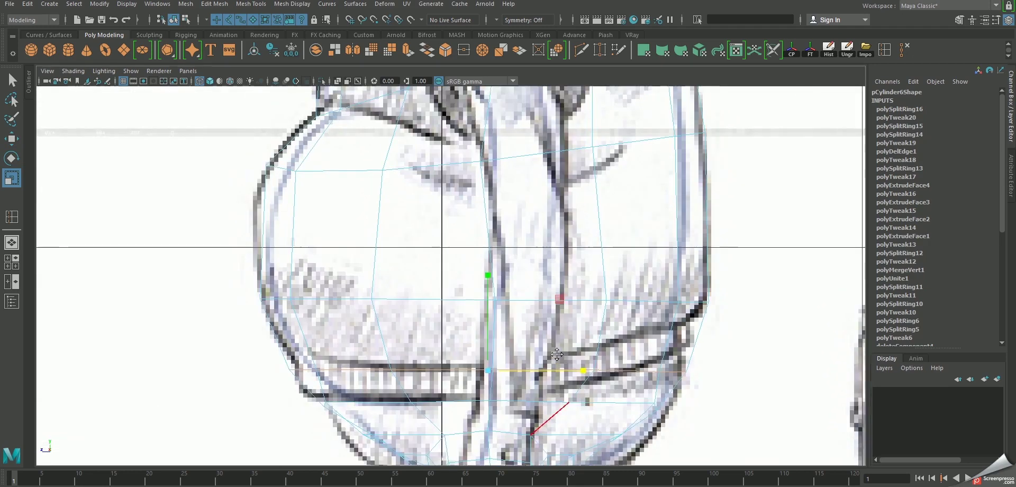
Insert a new edge loop through a vertical edge on the belly
alt+middle_drag(529, 318, 388, 281)
click(374, 243)
shift+right_drag(328, 233, 405, 261)
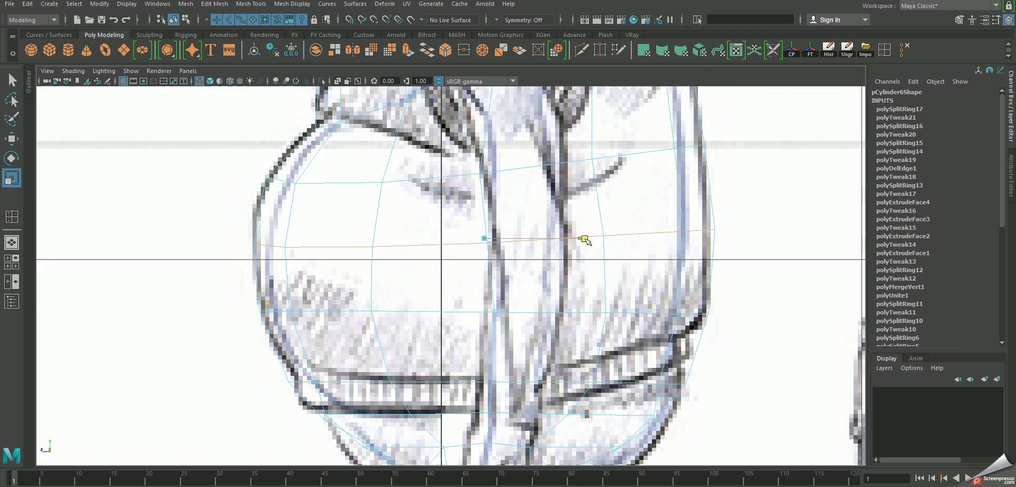
In the front view, slide belly edge loops sideways toward the sketched outline
key(w)
click(483, 238)
drag(386, 241, 382, 241)
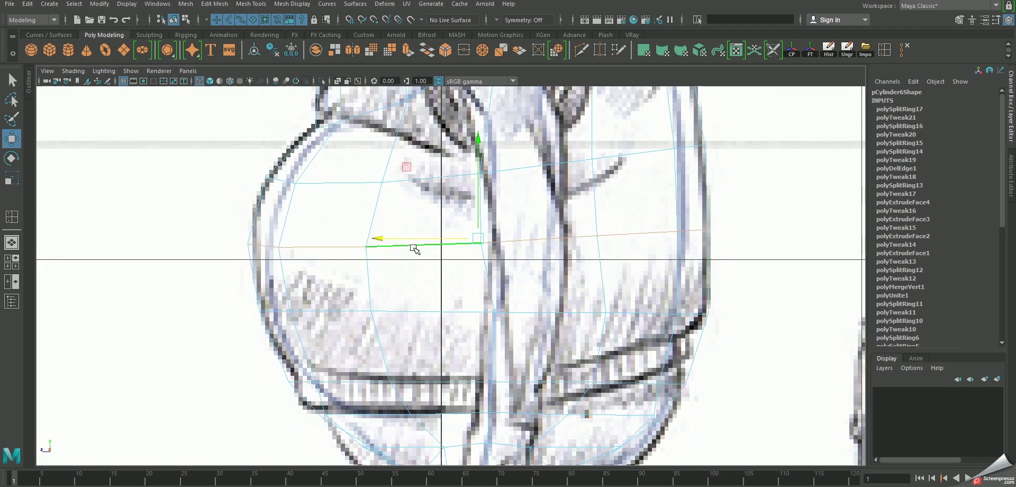
key(space)
key(f)
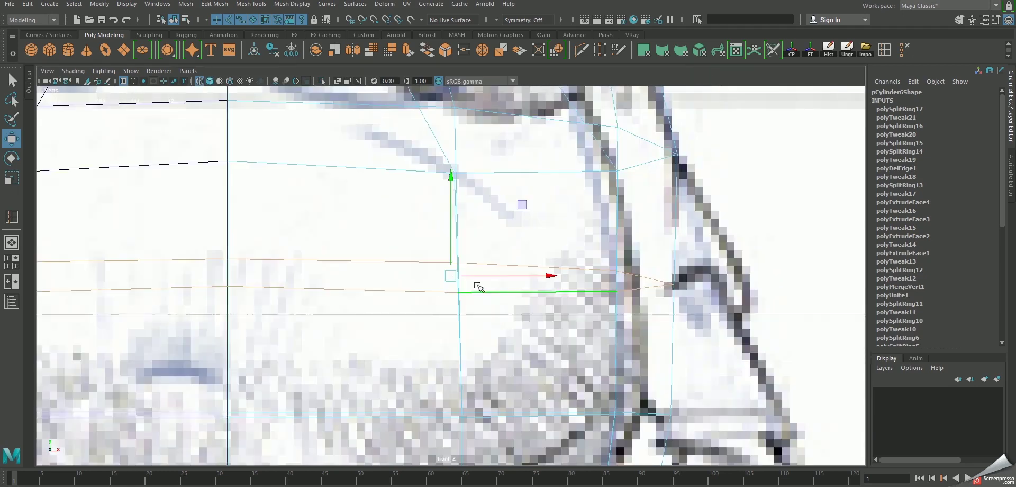
scroll(478, 286, down, 5)
scroll(455, 296, up, 2)
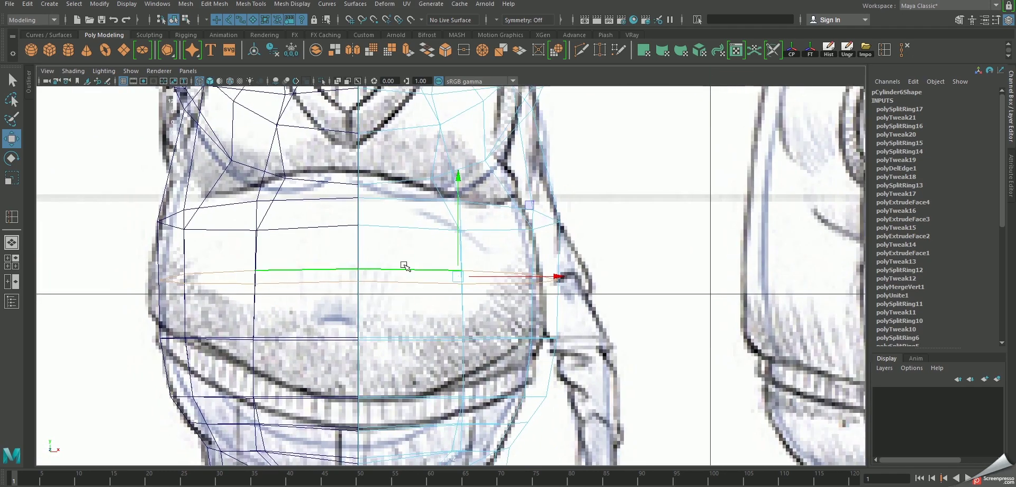
click(404, 252)
drag(598, 274, 609, 280)
Scale the upper and lower belly loops to follow the round belly outline, then return to perspective
alt+middle_drag(610, 280, 615, 297)
click(427, 243)
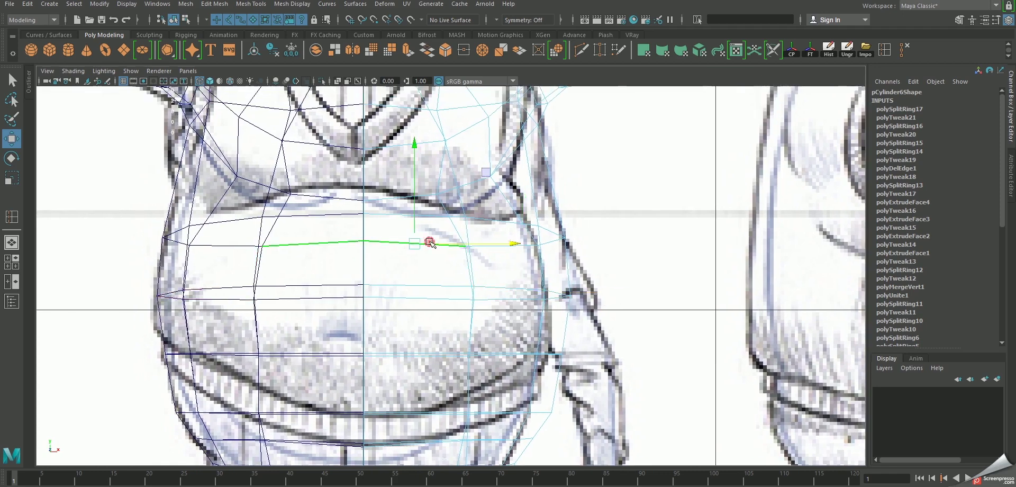
key(r)
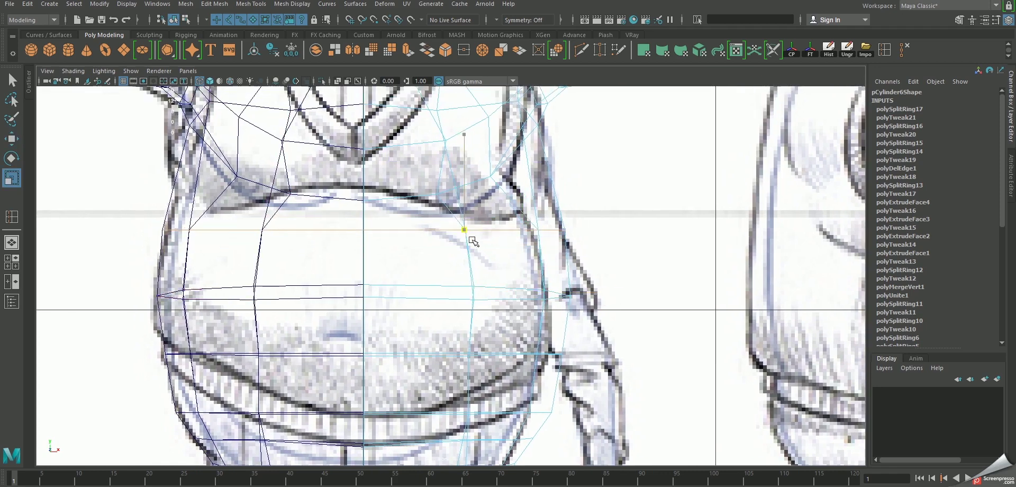
double_click(445, 297)
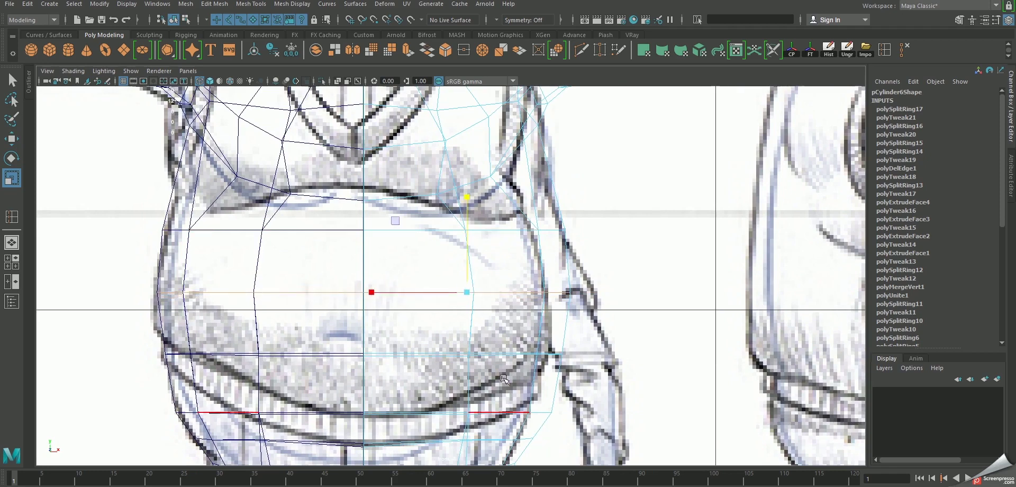
double_click(531, 354)
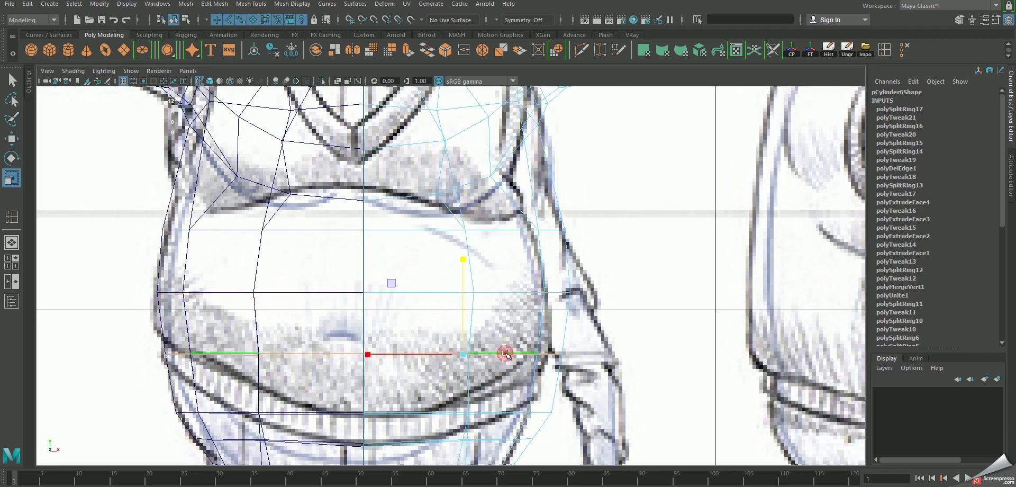
double_click(392, 230)
key(w)
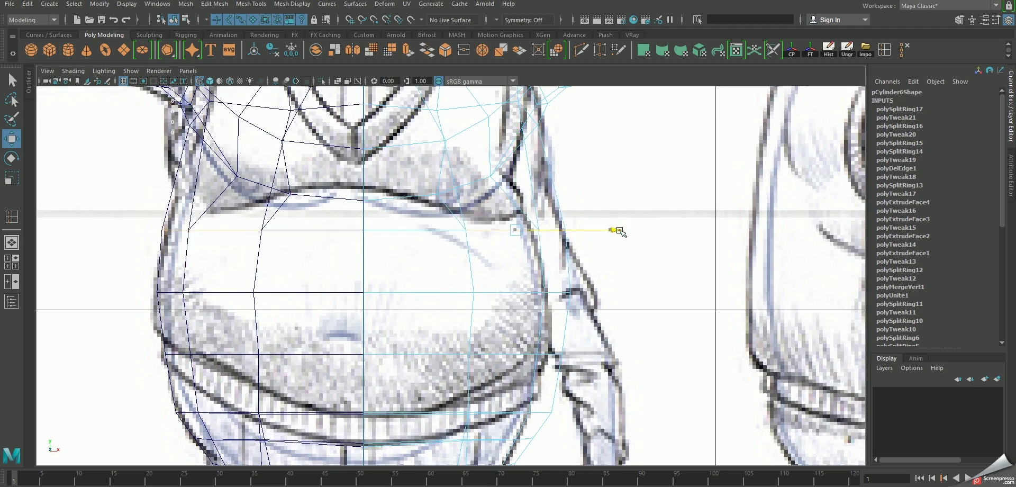
scroll(498, 226, down, 3)
scroll(497, 226, down, 2)
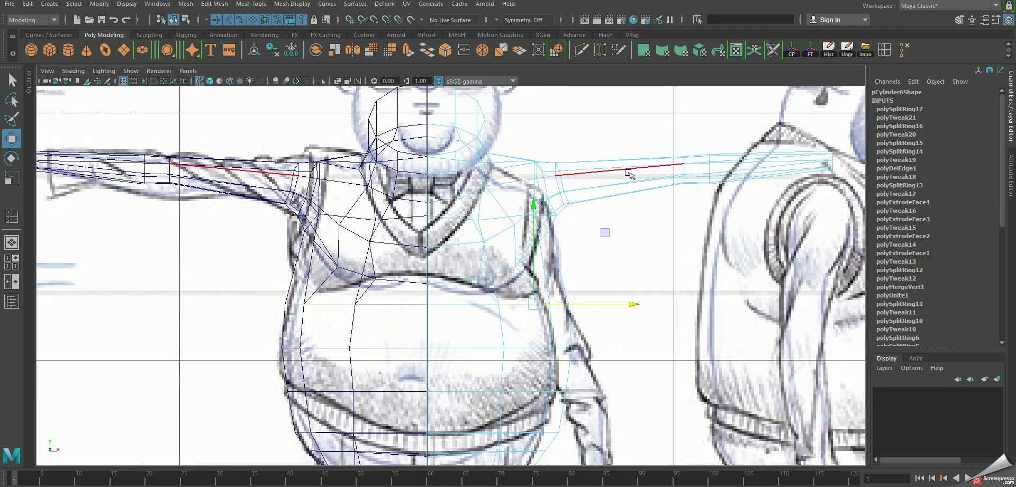
key(space)
drag(667, 149, 455, 207)
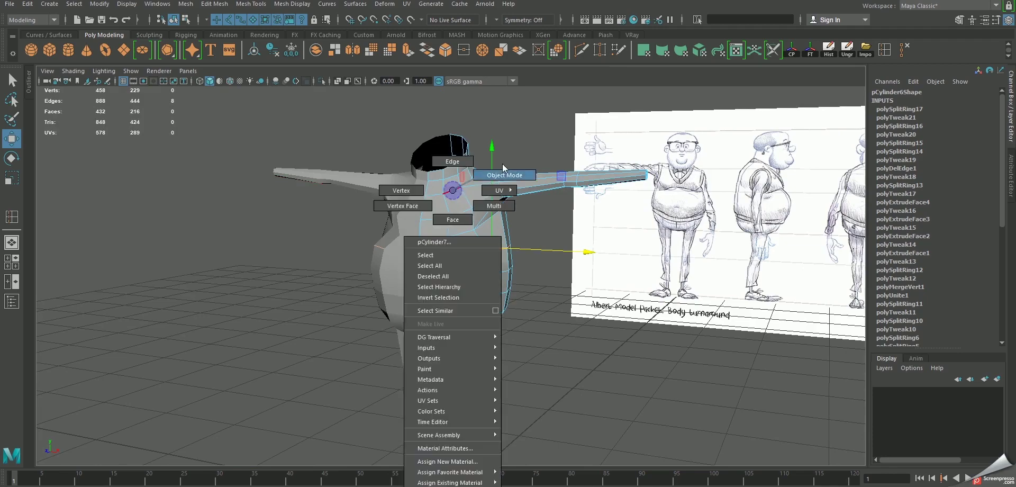
Orbit around the whole body in smooth preview, then return to the enlarged front view
right_drag(454, 204, 503, 163)
key(3)
mouse_move(486, 240)
alt+mouse_down()
mouse_move(521, 298)
mouse_move(508, 288)
mouse_move(419, 297)
mouse_move(475, 302)
alt+mouse_up()
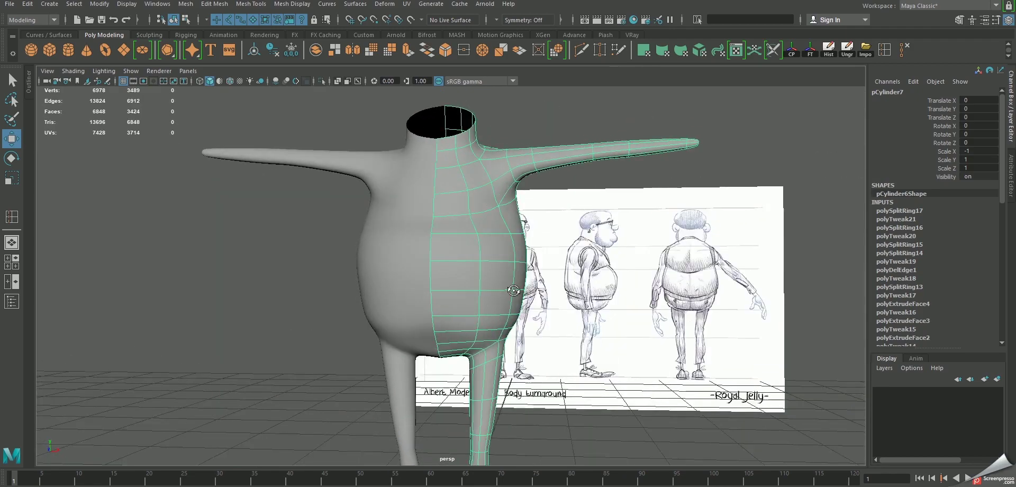
key(space)
key(space)
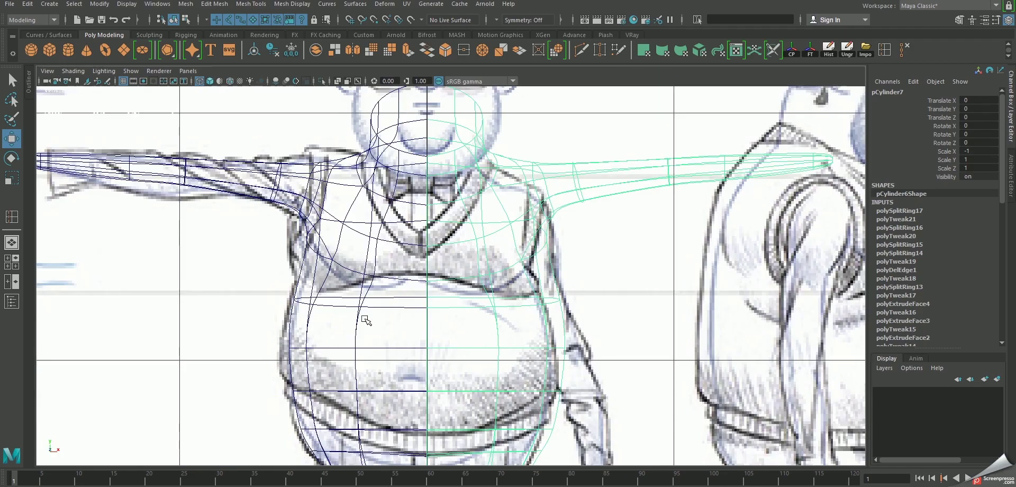
In vertex mode, select the outer and inner columns of belly vertices
scroll(363, 317, up, 2)
right_drag(321, 297, 248, 267)
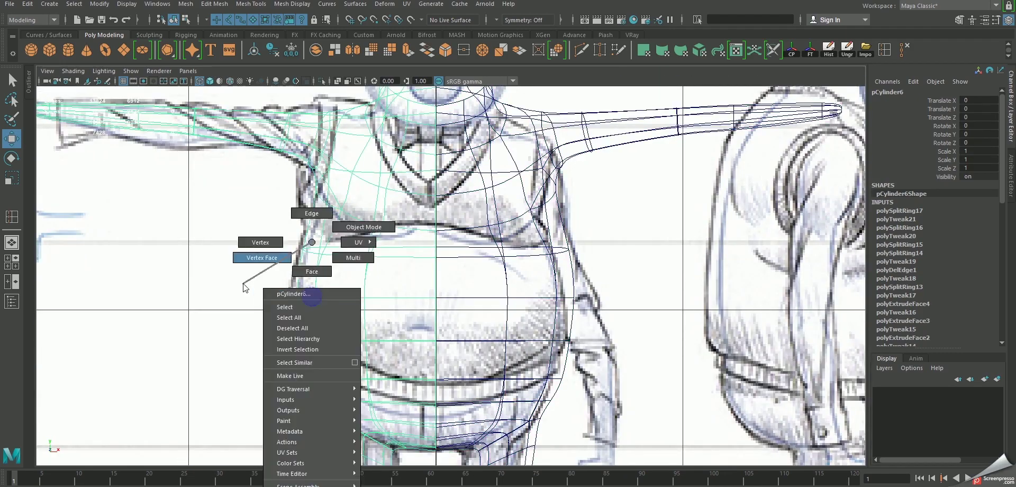
scroll(334, 286, up, 2)
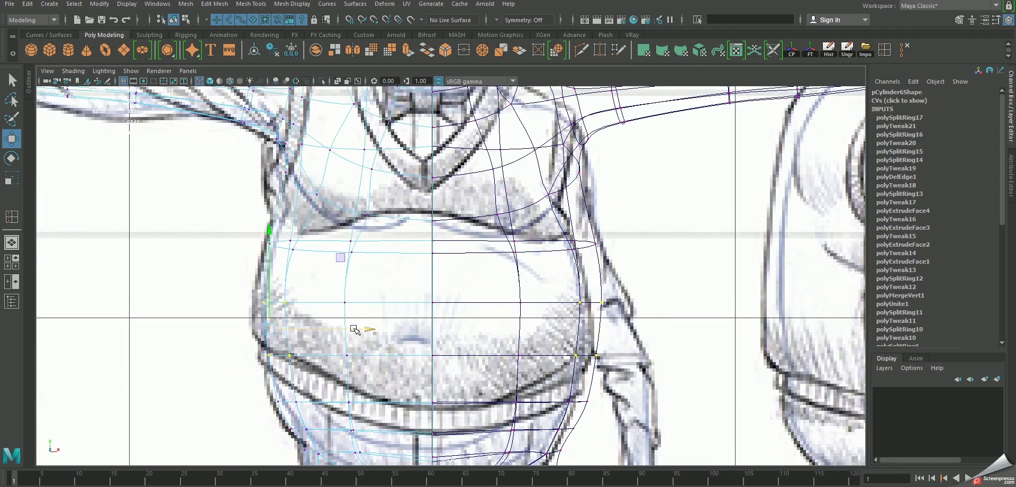
click(354, 330)
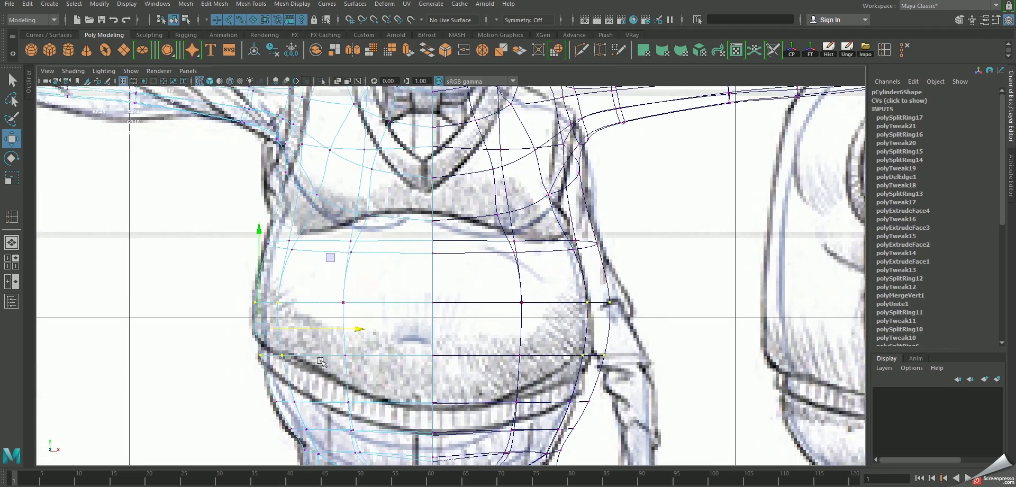
drag(320, 361, 365, 294)
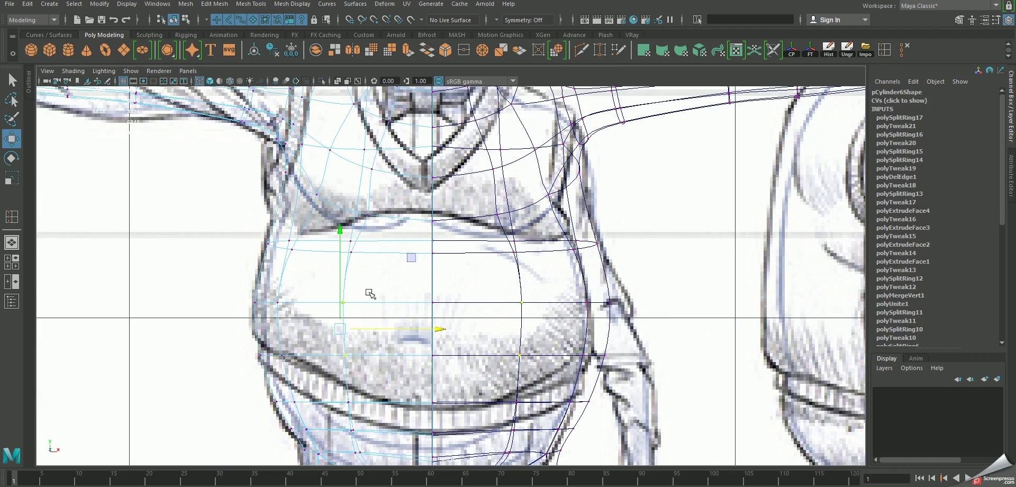
alt+middle_drag(204, 332, 209, 261)
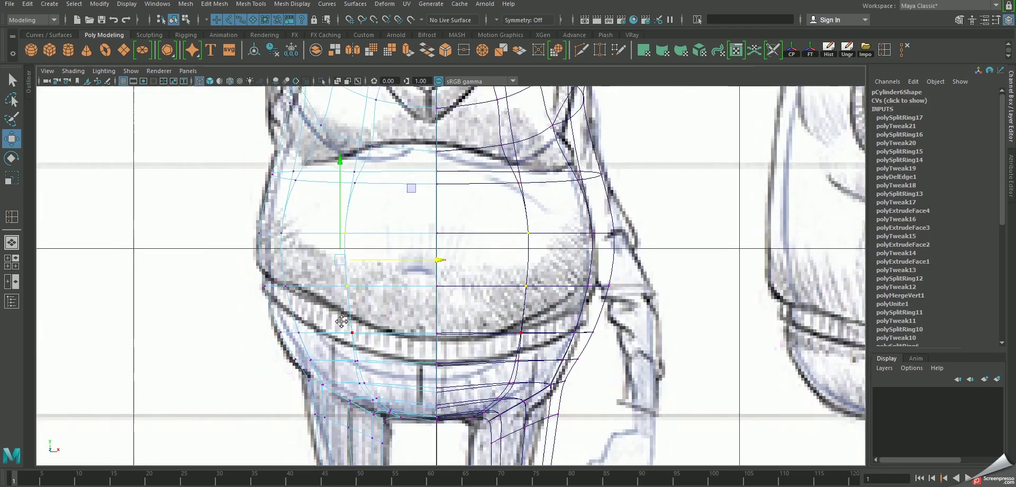
Widen the lower belly loop and narrow the lowest loop near the crotch to fit the sketch
double_click(355, 295)
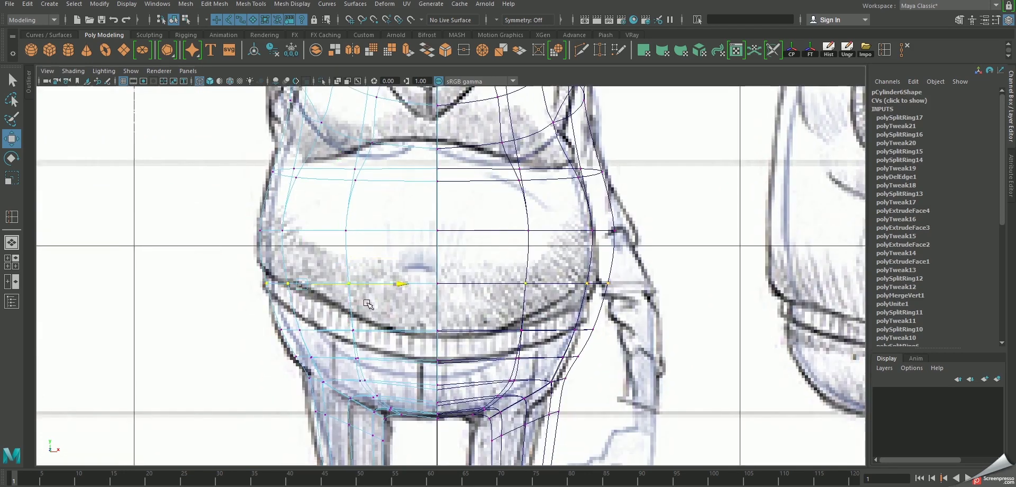
middle_drag(365, 301, 362, 301)
double_click(377, 333)
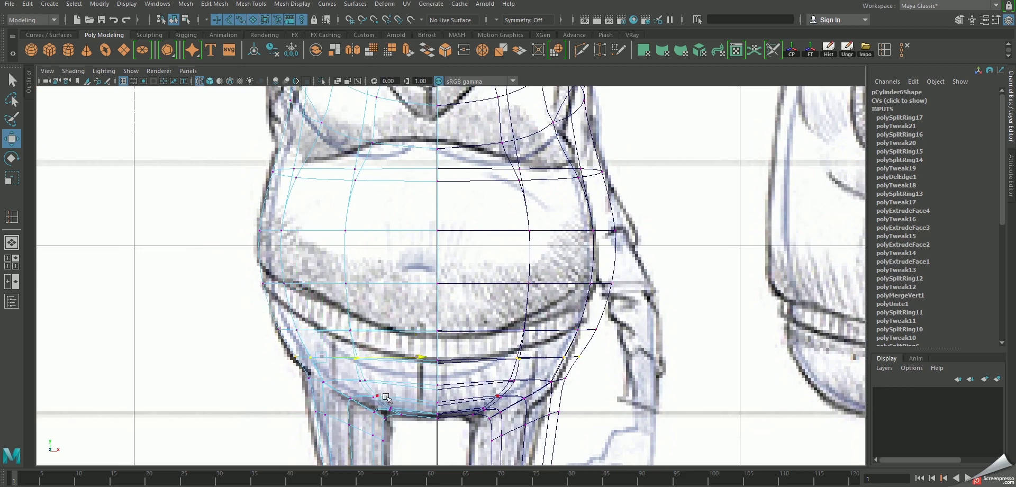
double_click(328, 358)
middle_drag(377, 396, 380, 398)
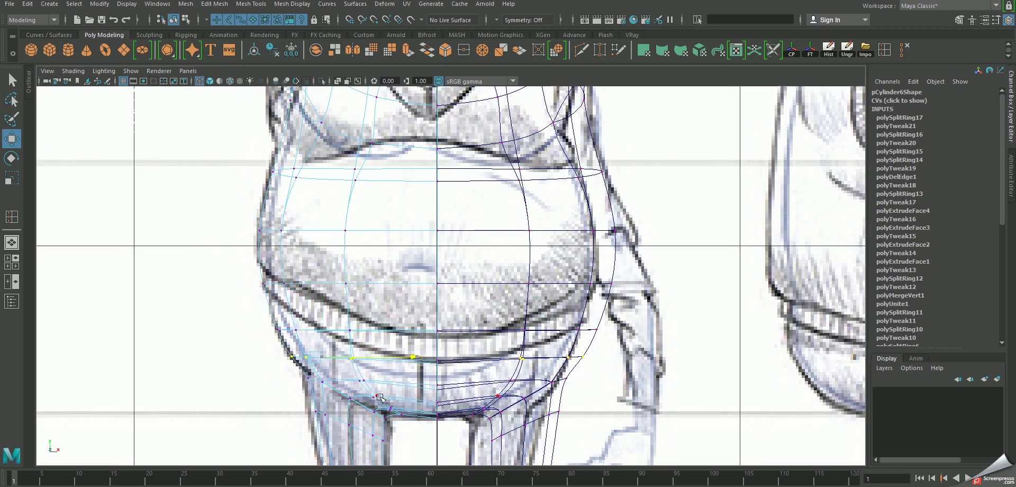
Deselect the body and orbit the perspective view to check its side and back
scroll(373, 342, down, 3)
scroll(344, 263, up, 3)
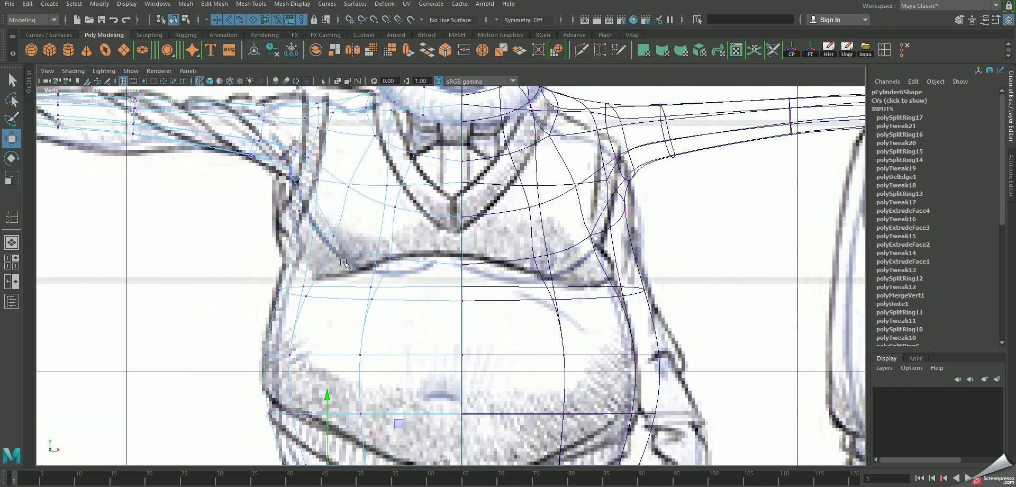
key(space)
key(space)
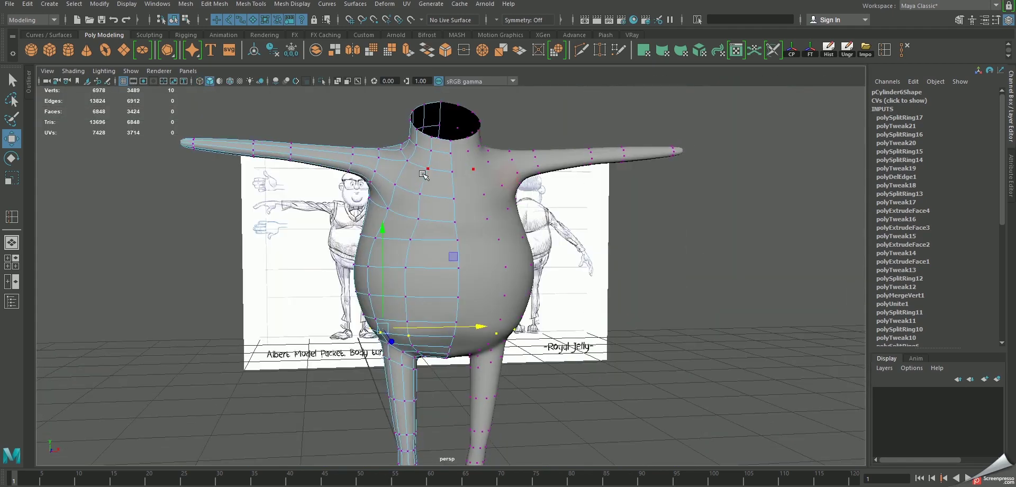
click(447, 172)
mouse_move(658, 283)
alt+mouse_down()
mouse_move(417, 297)
mouse_move(691, 363)
alt+mouse_up()
Put the body in vertex mode and frame the shoulder in the side view
click(463, 300)
scroll(626, 272, up, 5)
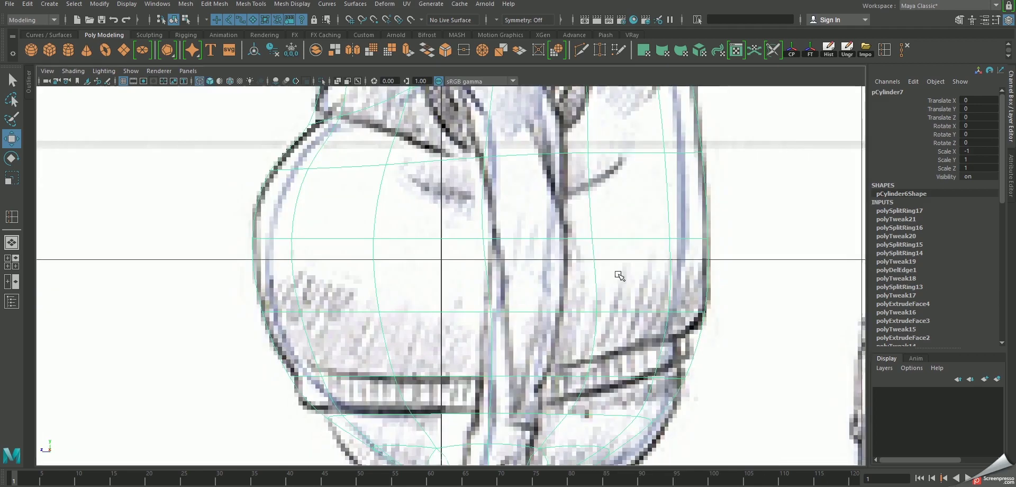
scroll(597, 365, up, 3)
scroll(464, 227, up, 2)
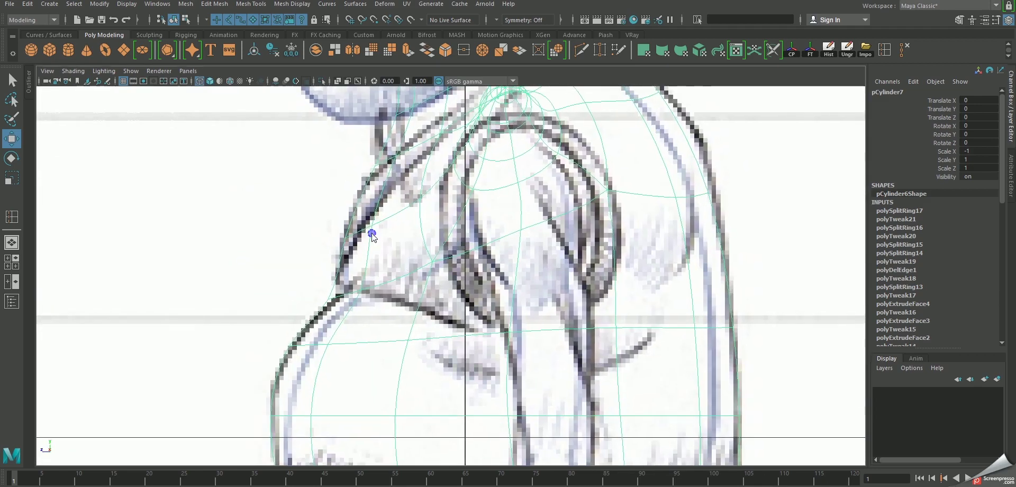
right_drag(372, 233, 311, 249)
drag(350, 281, 377, 310)
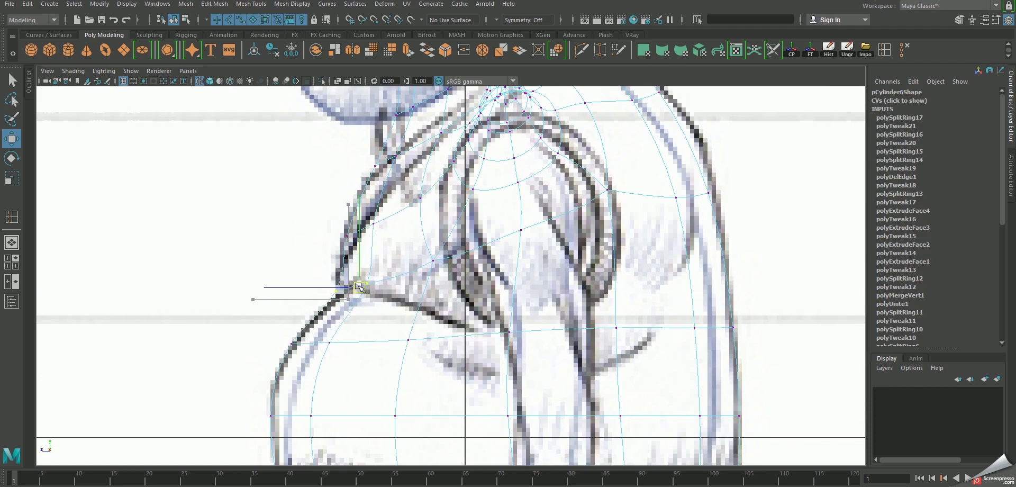
alt+middle_drag(694, 181, 691, 254)
Pull two shoulder vertices up and out onto the side-view sketch outline
click(655, 270)
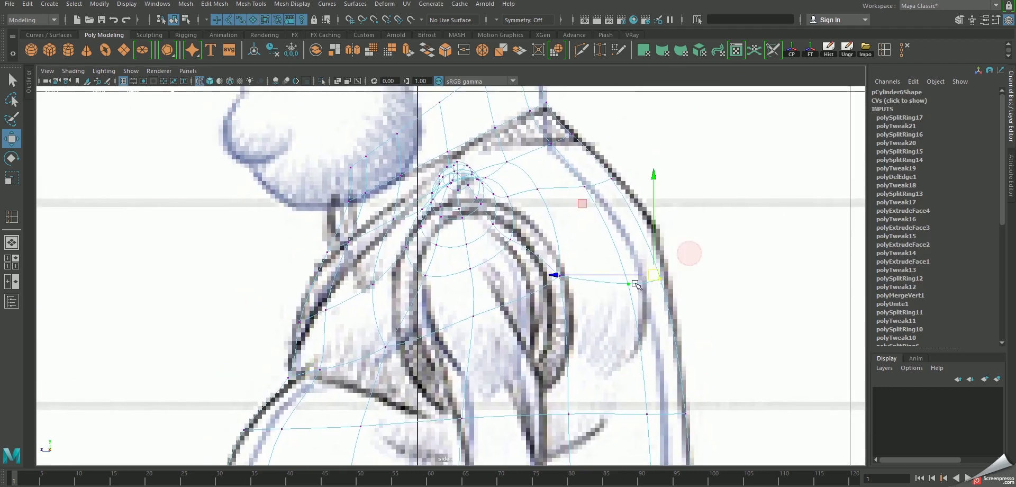
drag(656, 266, 661, 261)
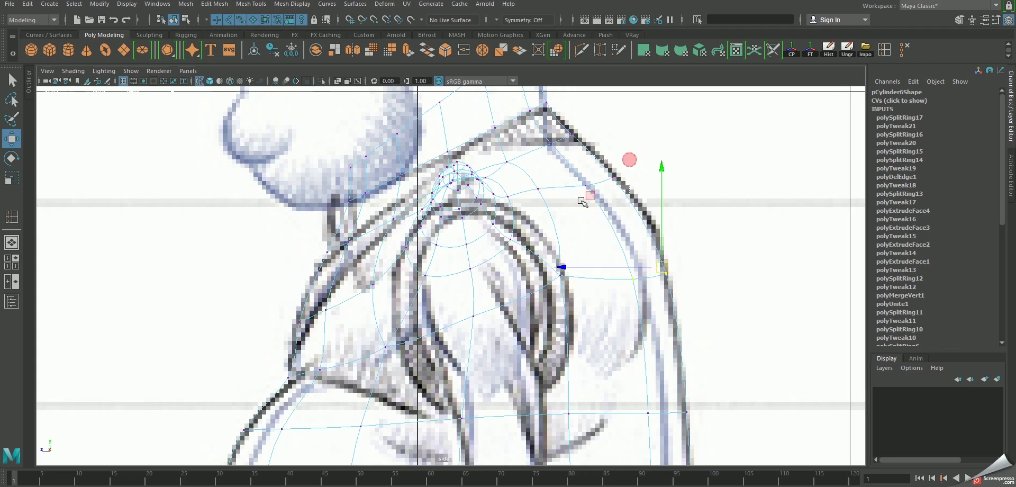
click(590, 196)
drag(591, 195, 601, 168)
scroll(601, 168, down, 3)
scroll(628, 170, up, 2)
scroll(640, 196, down, 2)
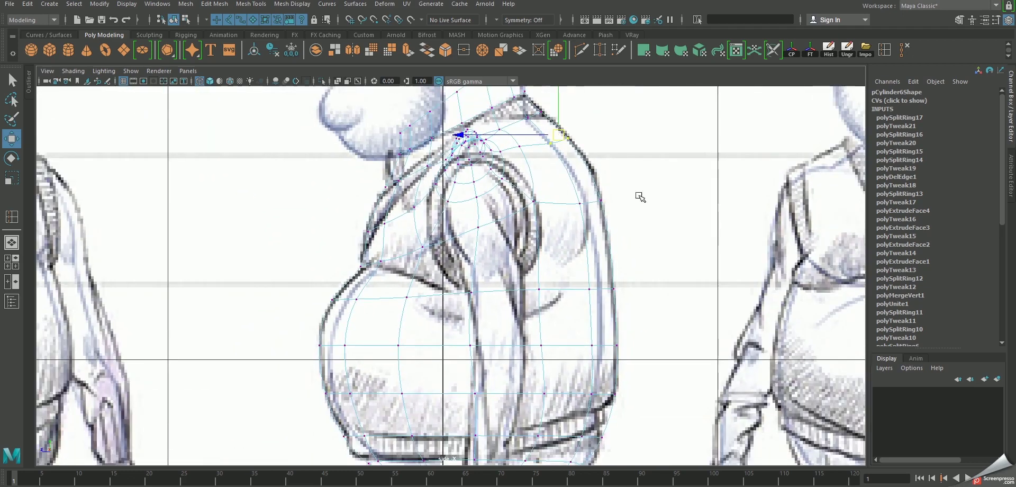
scroll(640, 197, down, 3)
key(space)
key(space)
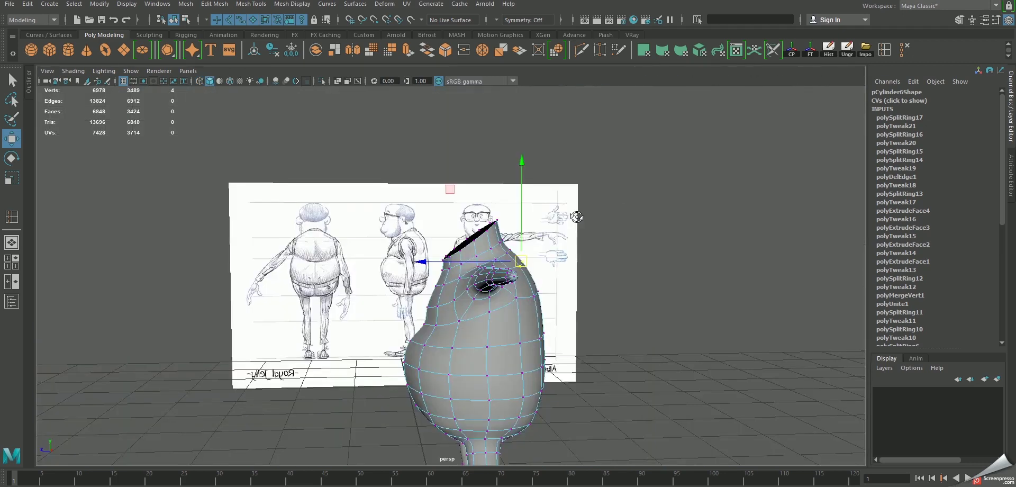
Delete the construction history of the mirrored body half
alt+drag(576, 217, 476, 228)
right_drag(477, 227, 508, 217)
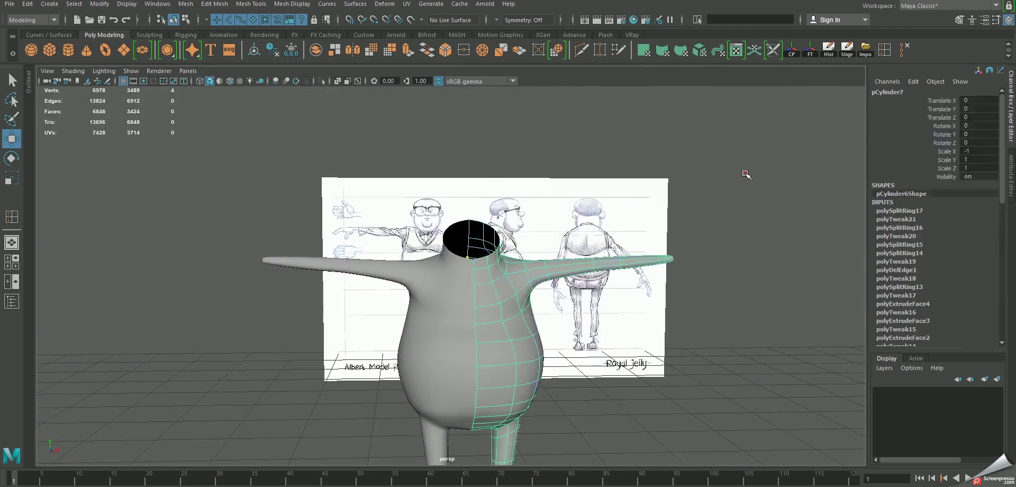
click(511, 284)
click(828, 50)
alt+drag(737, 151, 429, 154)
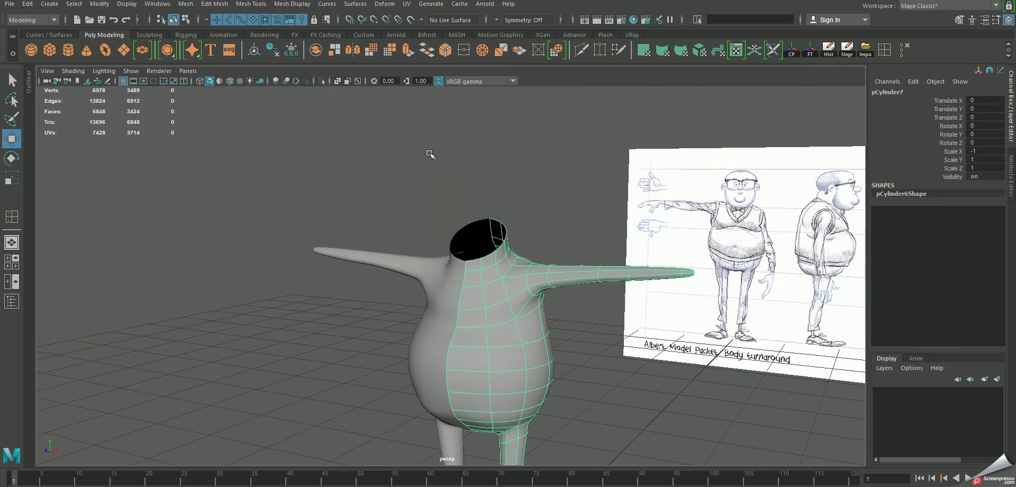
click(429, 154)
Save the scene with Ctrl+S, continuing past the Student Version warning
key(q)
key(ctrl+s)
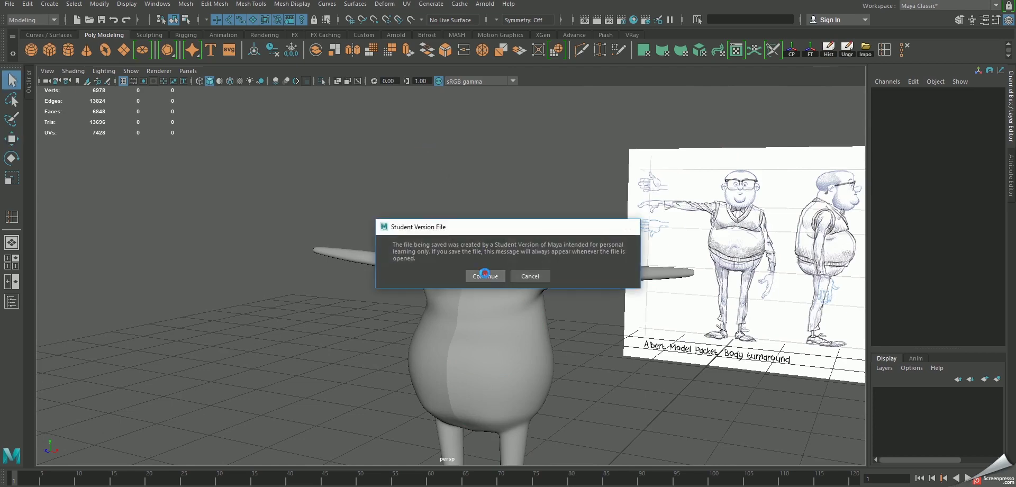
mouse_move(465, 192)
alt+mouse_down()
mouse_move(487, 283)
mouse_move(544, 276)
mouse_move(424, 200)
mouse_move(449, 200)
alt+mouse_up()
click(517, 235)
key(w)
click(424, 200)
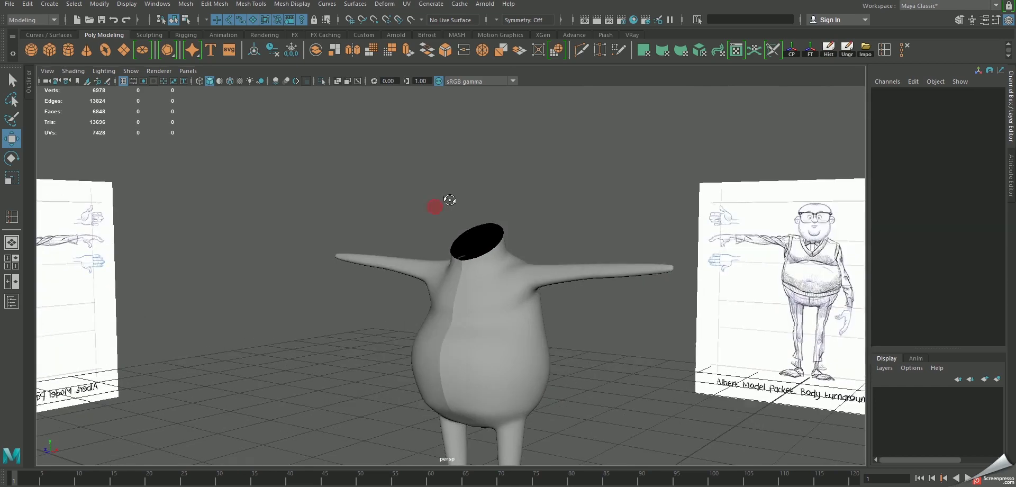
Create a polygon sphere with 12 axis and 6 height subdivisions
shift+right_click(429, 155)
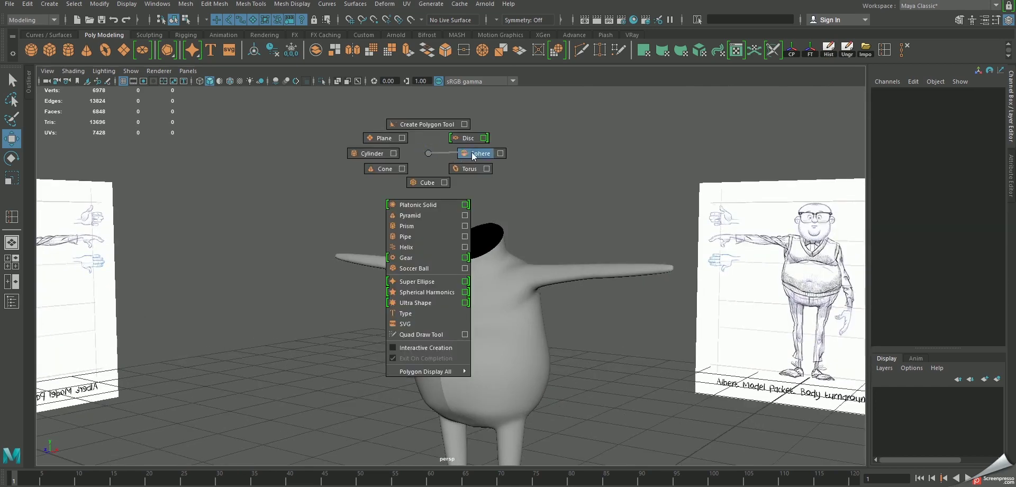
shift+right_drag(472, 151, 472, 153)
mouse_move(471, 152)
alt+mouse_down()
mouse_move(381, 206)
mouse_move(464, 335)
mouse_move(459, 91)
mouse_move(836, 225)
alt+mouse_up()
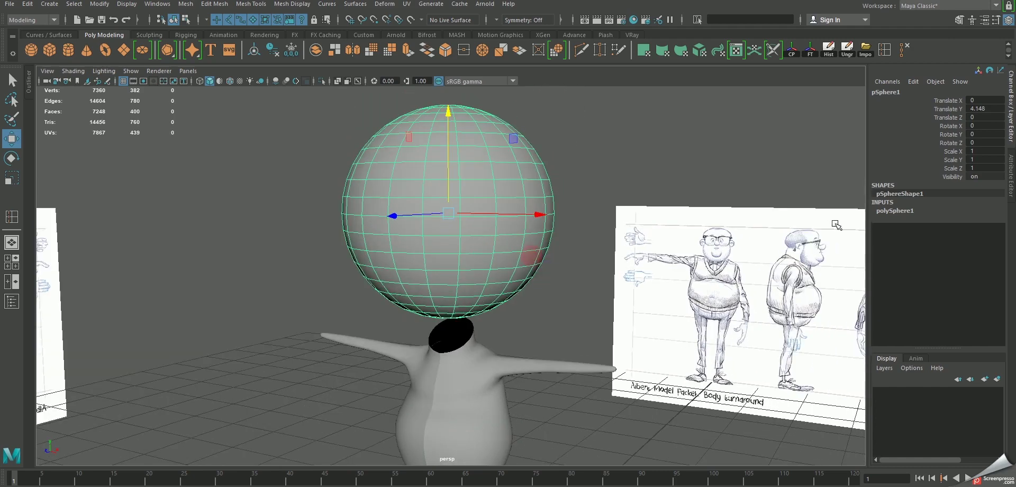
click(893, 212)
drag(975, 227, 978, 235)
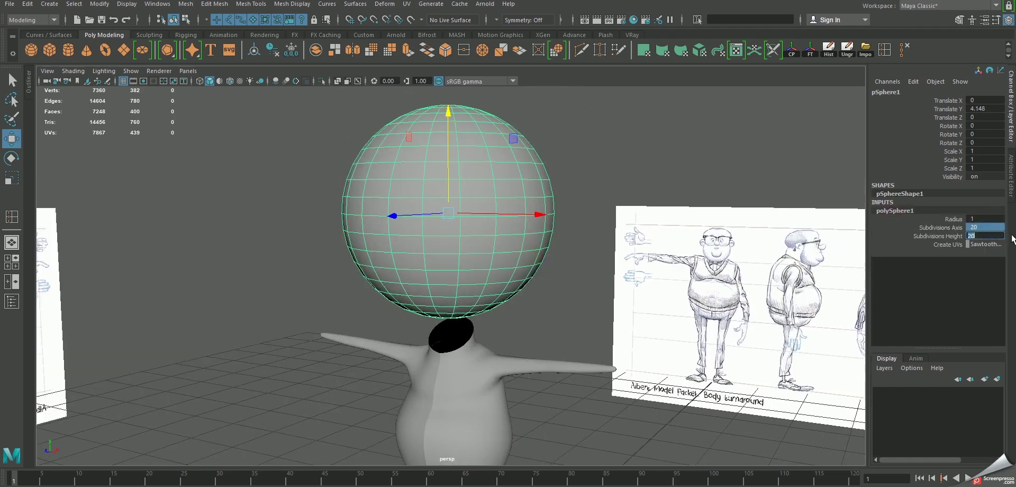
key(Return)
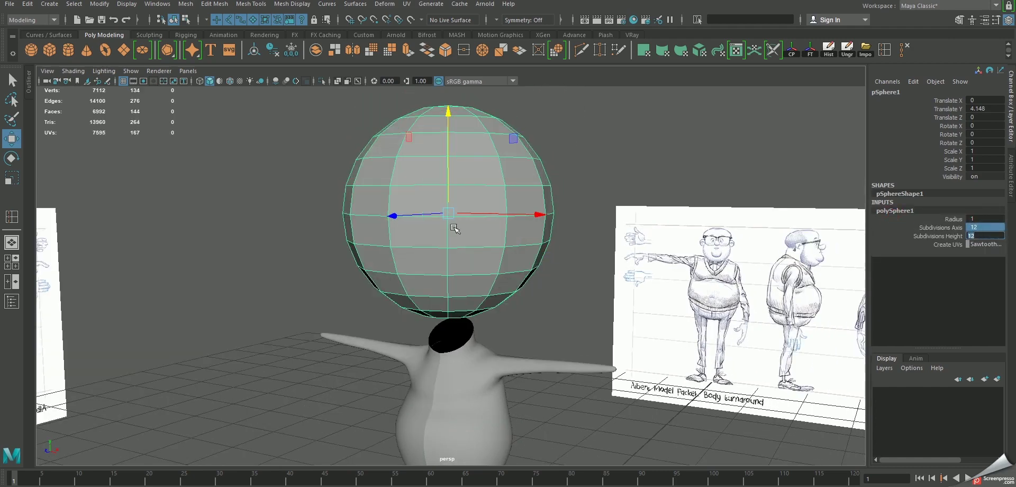
click(895, 210)
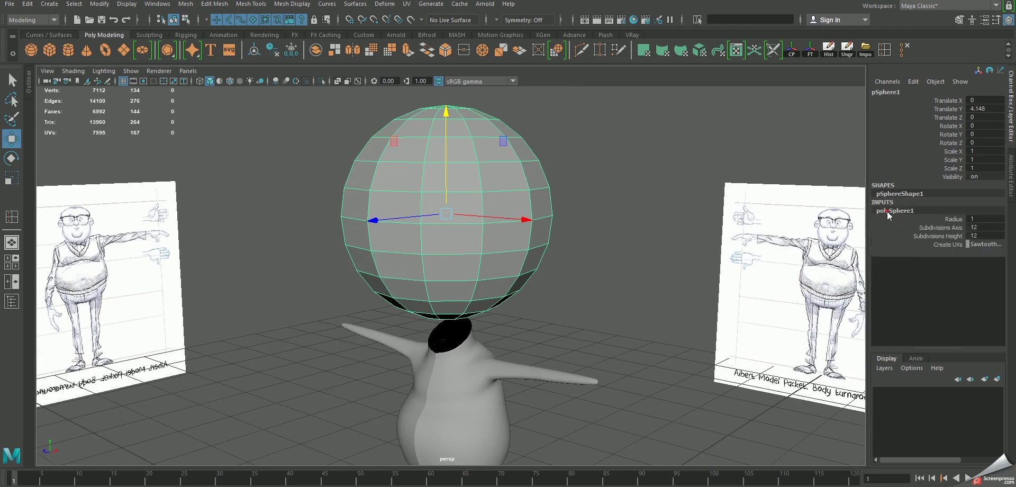
click(937, 236)
middle_drag(741, 254, 582, 265)
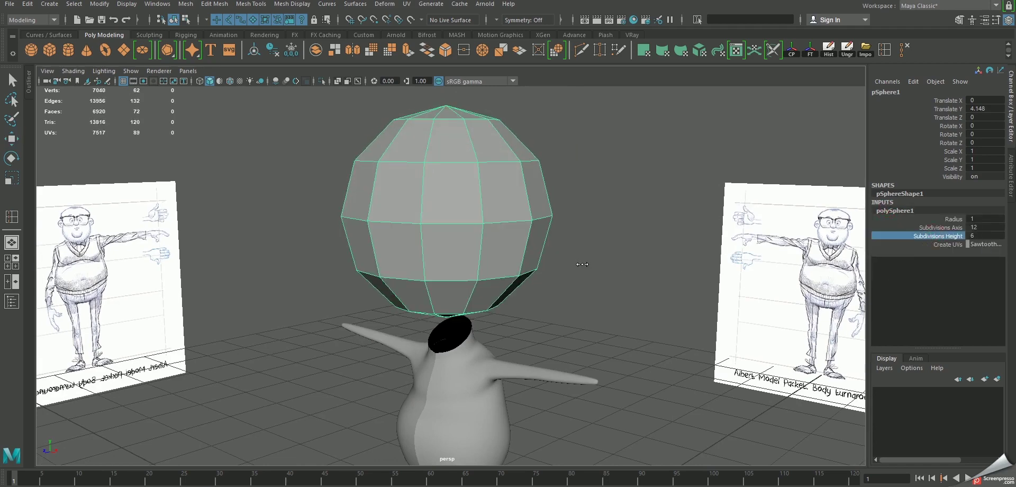
Scale the sphere to about 0.48 and move it above the body's neck
key(w)
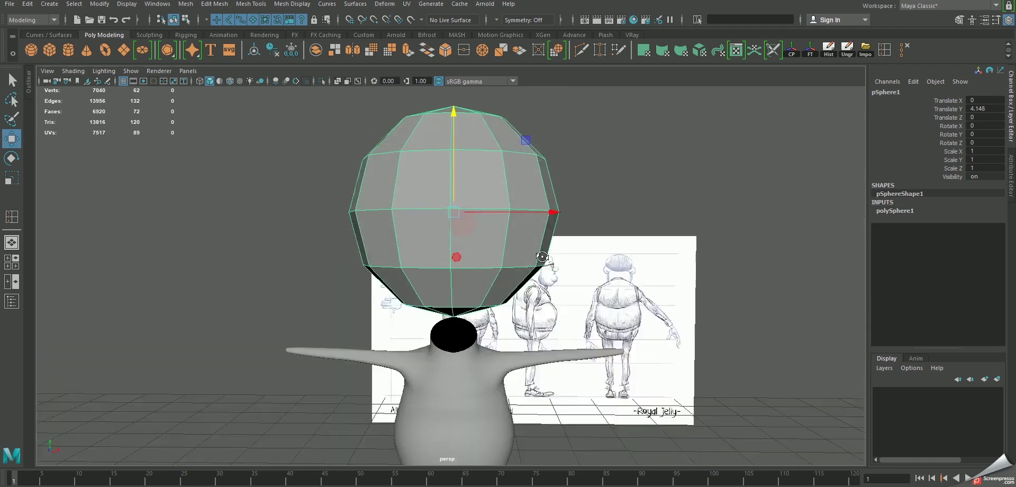
key(r)
middle_drag(468, 226, 370, 201)
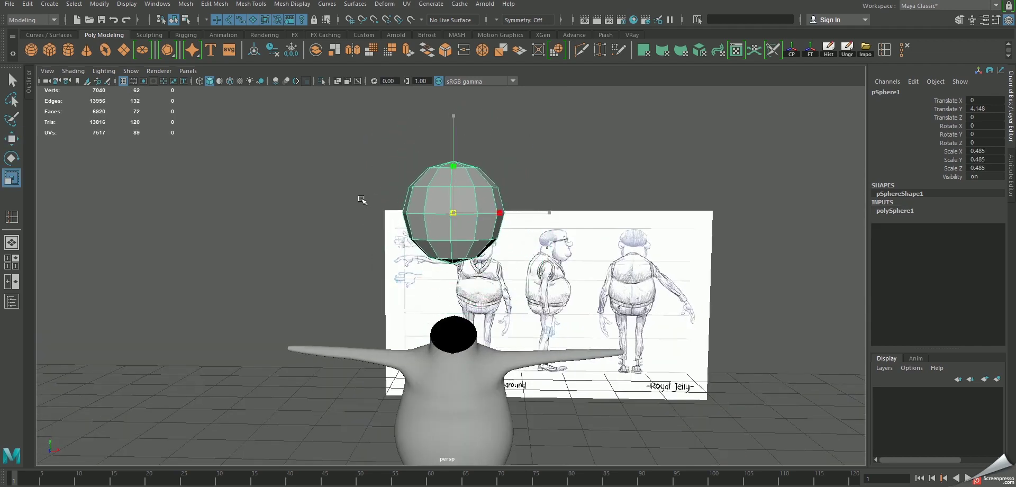
key(w)
drag(451, 115, 452, 185)
mouse_move(453, 185)
alt+mouse_down()
mouse_move(459, 266)
mouse_move(474, 276)
alt+mouse_up()
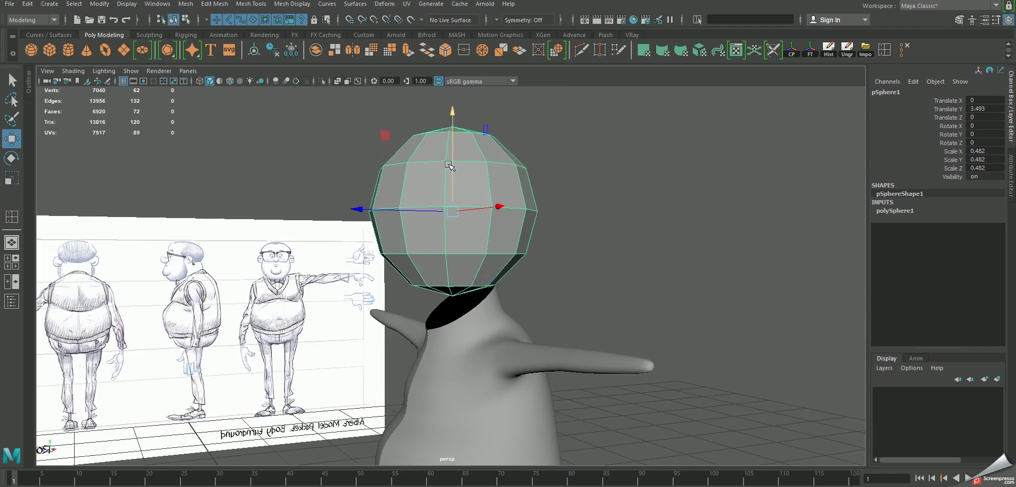
drag(452, 112, 453, 63)
right_drag(453, 193, 455, 226)
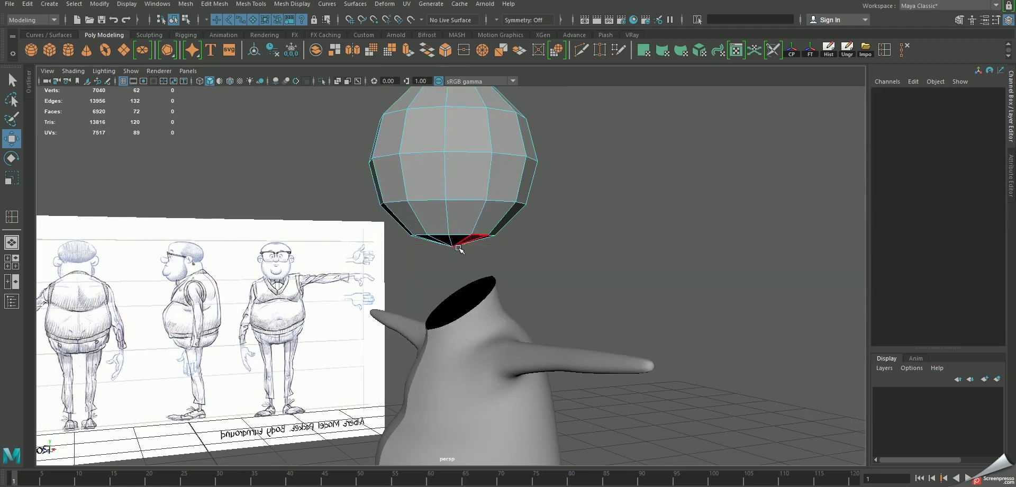
Delete the sphere's bottom cap faces to open the head's underside
drag(463, 251, 435, 245)
key(Delete)
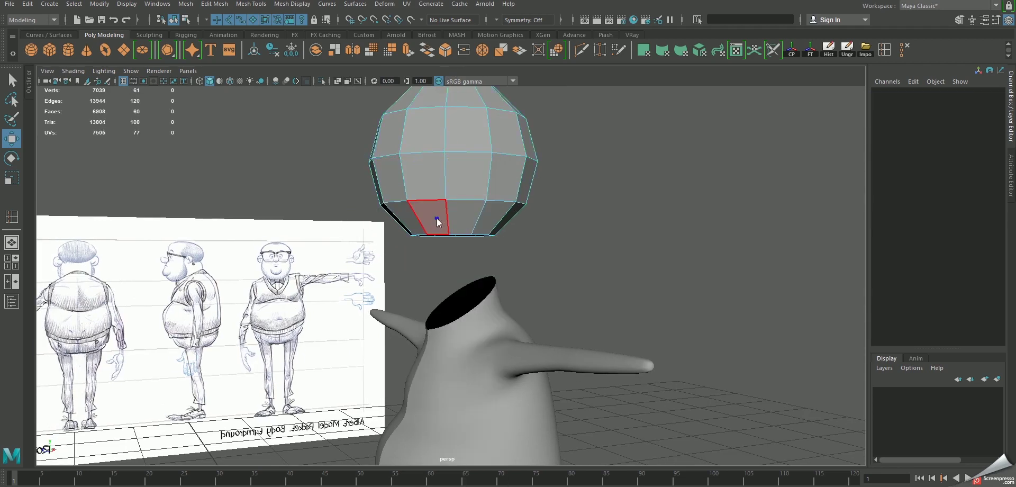
right_drag(437, 221, 465, 164)
mouse_move(465, 164)
alt+mouse_down()
mouse_move(562, 188)
mouse_move(476, 180)
mouse_move(492, 206)
mouse_move(476, 175)
mouse_move(447, 232)
alt+mouse_up()
scroll(447, 232, up, 3)
Delete five radial edges meeting at the sphere's pole
right_drag(448, 231, 445, 174)
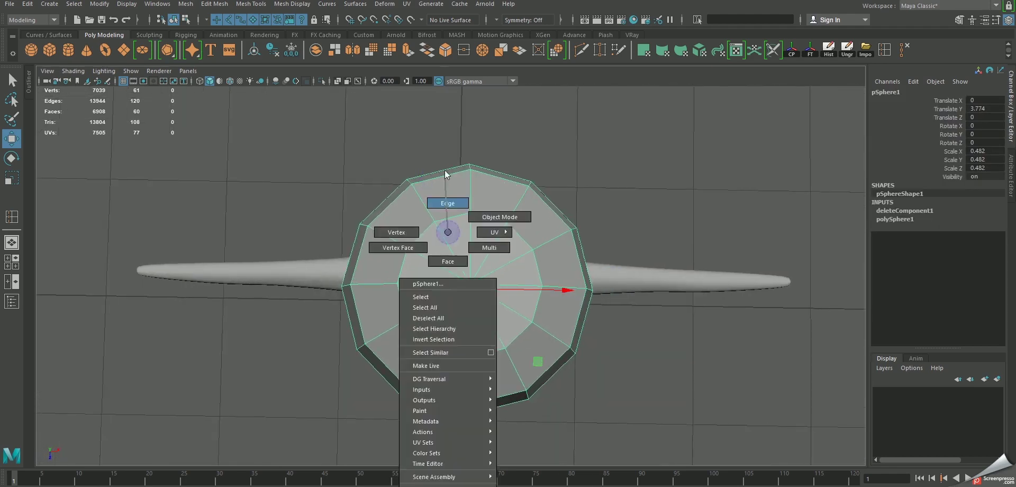
click(447, 245)
shift+click(434, 264)
shift+click(427, 284)
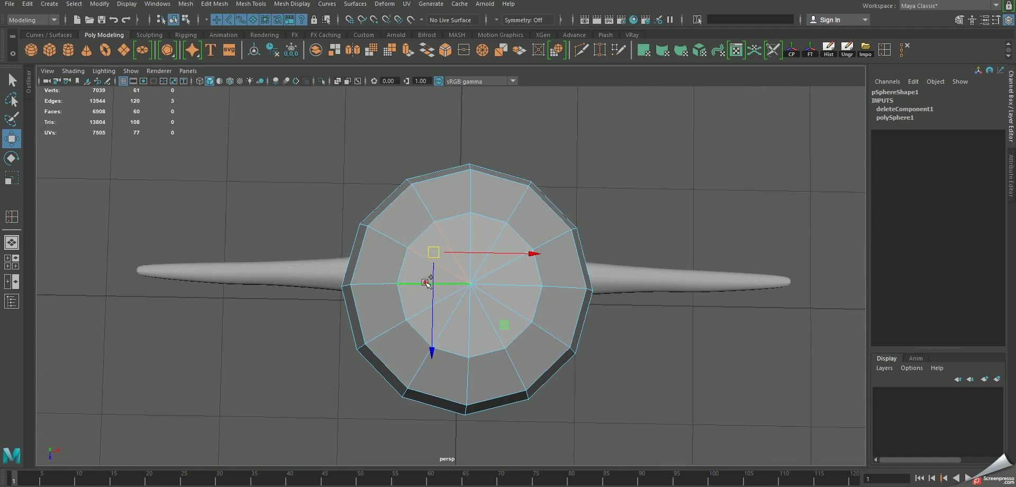
shift+click(423, 307)
shift+click(451, 318)
key(Delete)
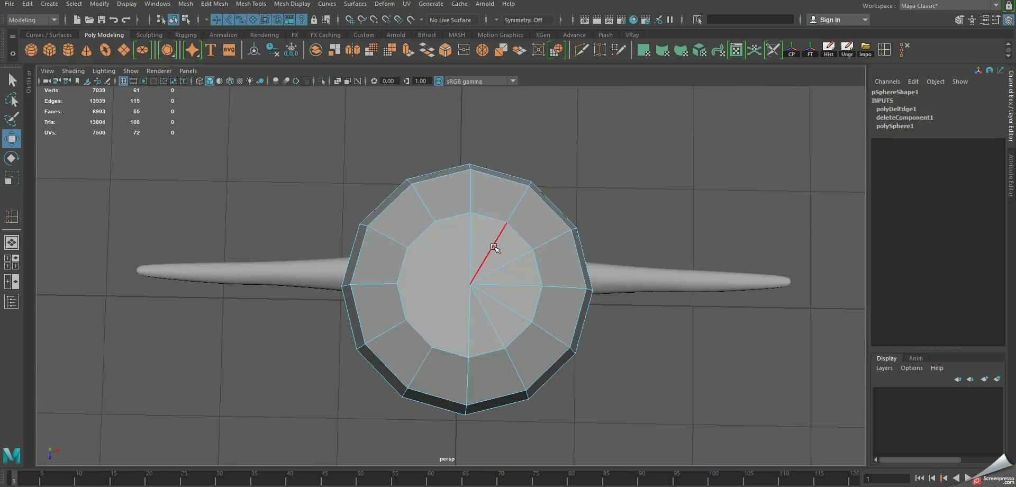
Delete one half of the sphere's faces, leaving a half head
right_drag(486, 218, 482, 264)
mouse_move(477, 171)
mouse_down()
mouse_move(578, 427)
mouse_move(460, 251)
mouse_move(463, 209)
mouse_up()
key(Delete)
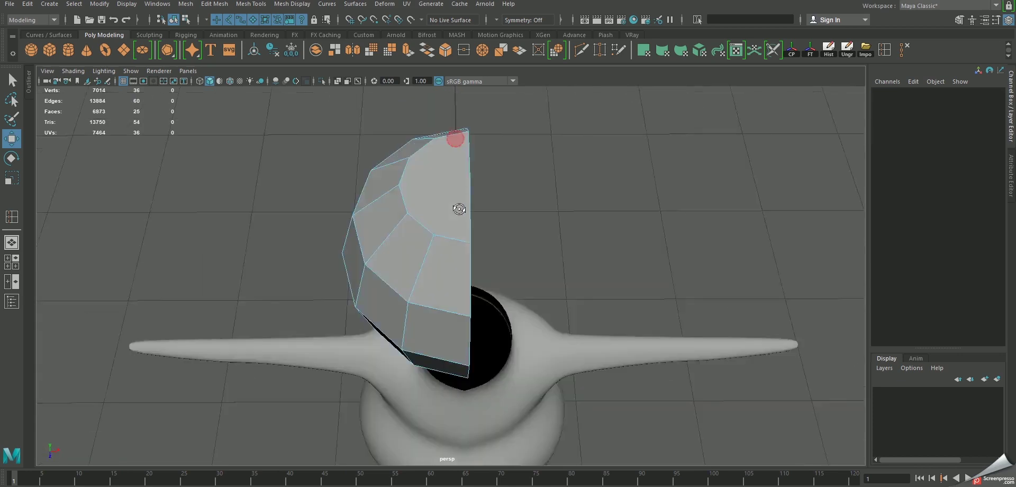
alt+right_drag(463, 209, 460, 256)
alt+drag(460, 256, 422, 213)
click(363, 225)
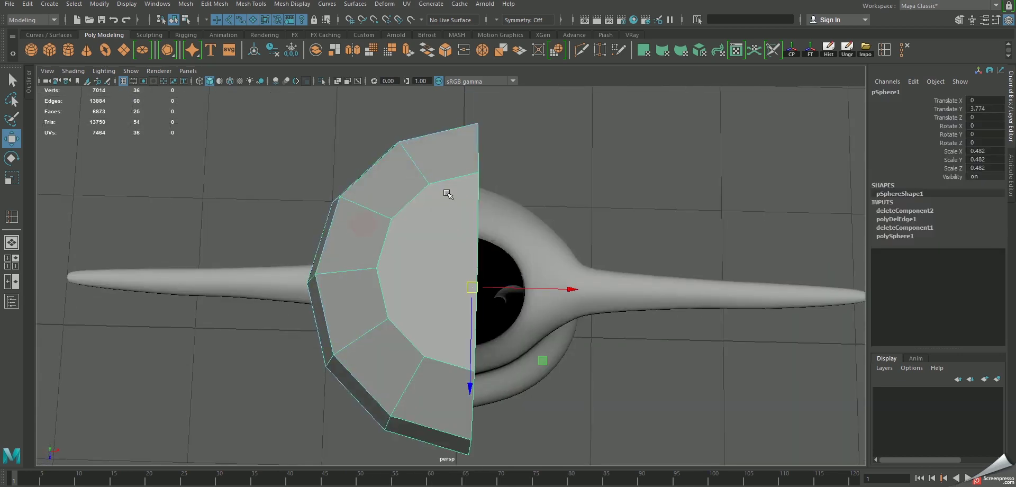
Add a vertical edge across the half head with Multi-Cut
shift+right_drag(447, 193, 442, 188)
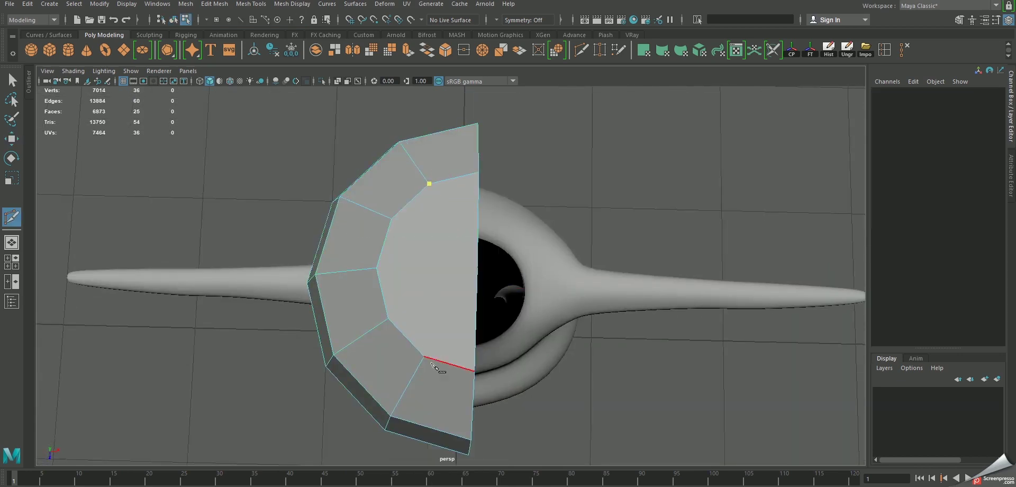
right_click(417, 360)
alt+drag(450, 271, 442, 268)
key(w)
Tweak a vertex on the head, then return to object selection
right_drag(422, 223, 465, 189)
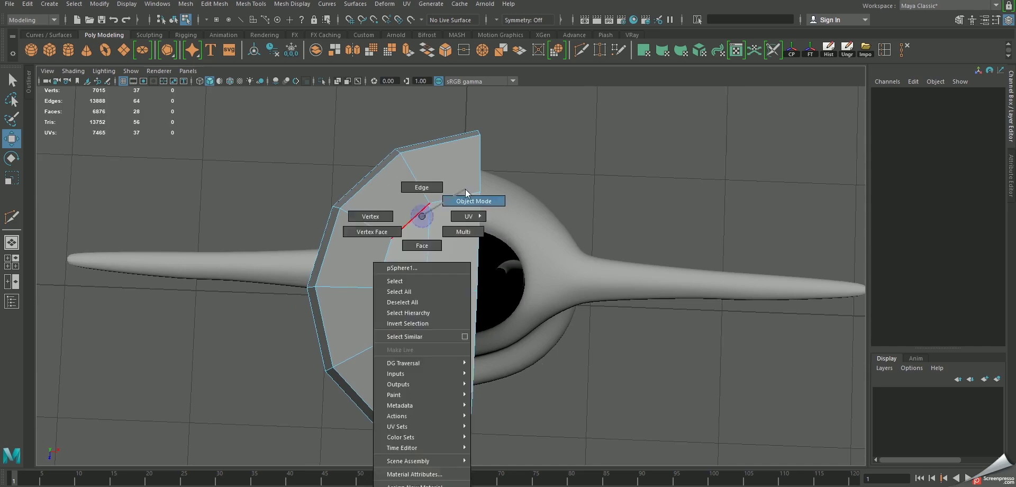
mouse_move(465, 189)
alt+mouse_down()
mouse_move(429, 309)
mouse_move(352, 277)
mouse_move(379, 265)
mouse_move(431, 294)
mouse_move(433, 197)
alt+mouse_up()
right_drag(433, 197, 402, 200)
mouse_move(476, 192)
alt+mouse_down()
mouse_move(481, 182)
mouse_move(535, 286)
mouse_move(517, 200)
mouse_move(482, 206)
mouse_move(517, 159)
mouse_move(540, 161)
mouse_move(519, 267)
alt+mouse_up()
click(481, 182)
right_drag(519, 267, 522, 232)
mouse_move(521, 233)
alt+mouse_down()
mouse_move(537, 292)
mouse_move(404, 199)
mouse_move(505, 129)
mouse_move(447, 175)
mouse_move(459, 185)
mouse_move(452, 239)
alt+mouse_up()
Check the head in side view, then delete the mirrored pCylinder7 body half
key(space)
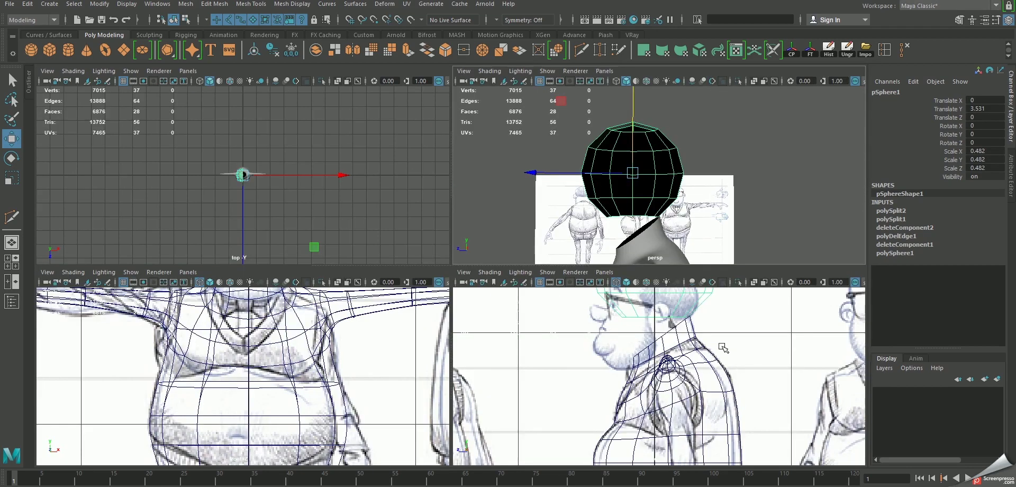
key(space)
mouse_move(582, 220)
alt+middle_down()
mouse_move(503, 181)
mouse_move(487, 199)
mouse_move(726, 190)
alt+middle_up()
scroll(503, 181, up, 3)
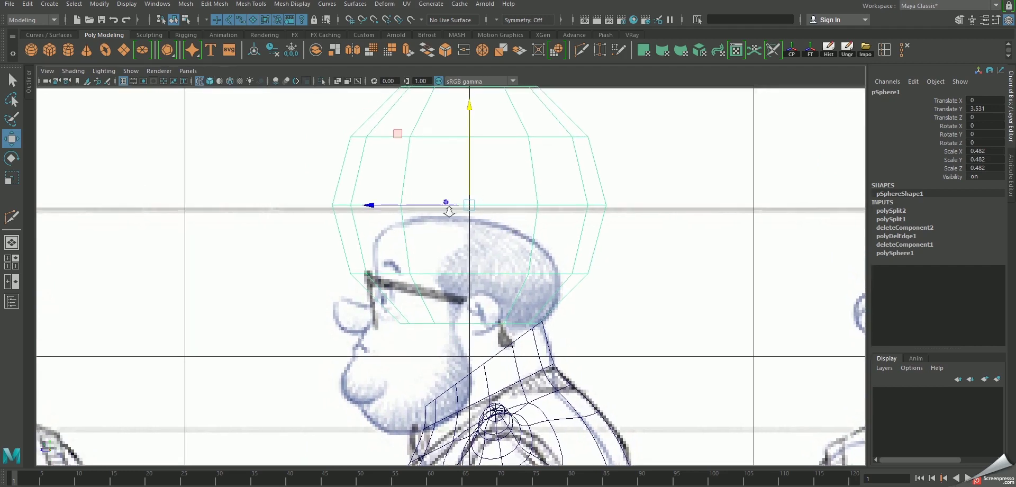
scroll(447, 209, up, 2)
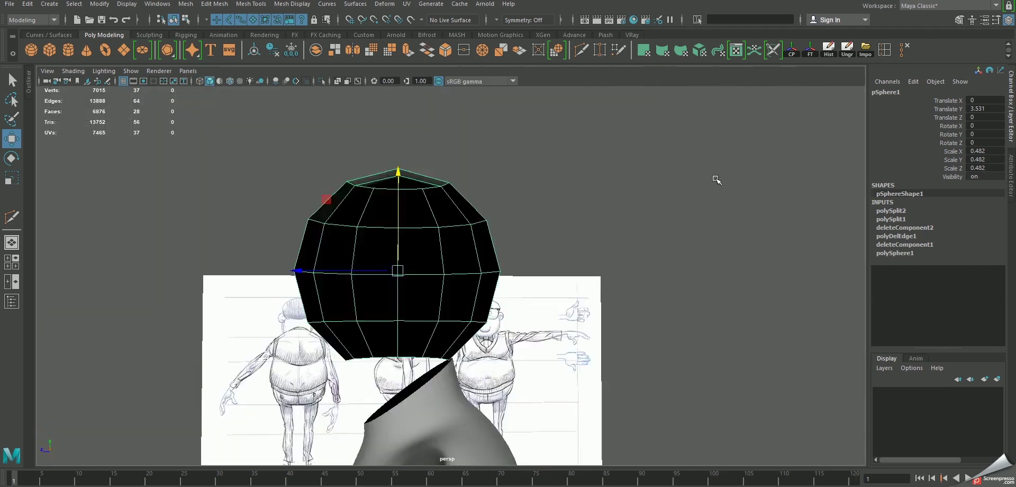
mouse_move(716, 176)
alt+mouse_down()
mouse_move(694, 426)
mouse_move(570, 232)
alt+mouse_up()
click(525, 368)
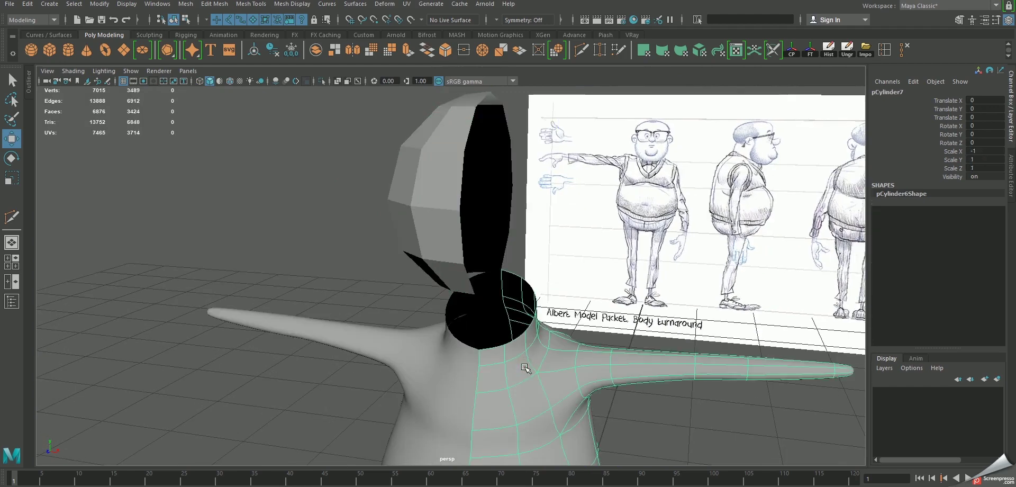
key(Delete)
Select the head and toggle wireframe and shaded display to inspect its fit
alt+drag(476, 306, 546, 243)
click(526, 229)
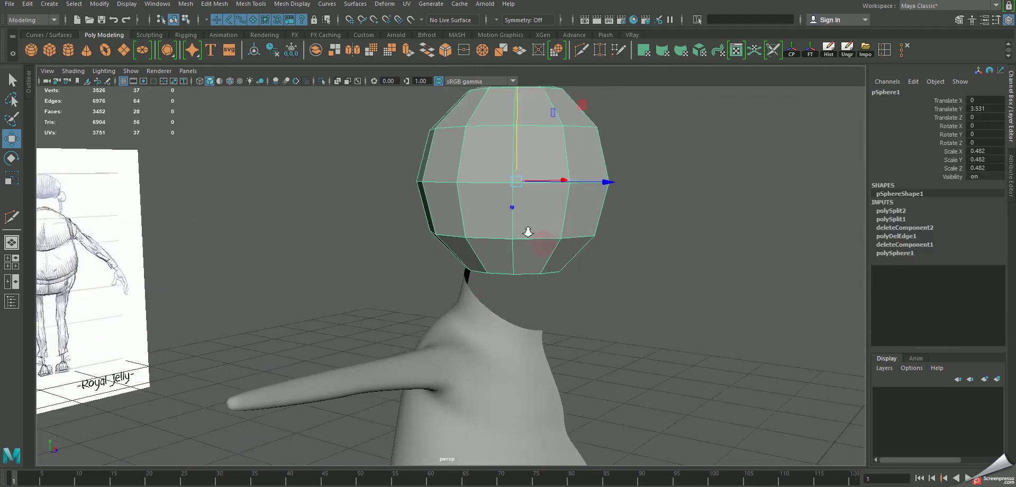
key(4)
key(5)
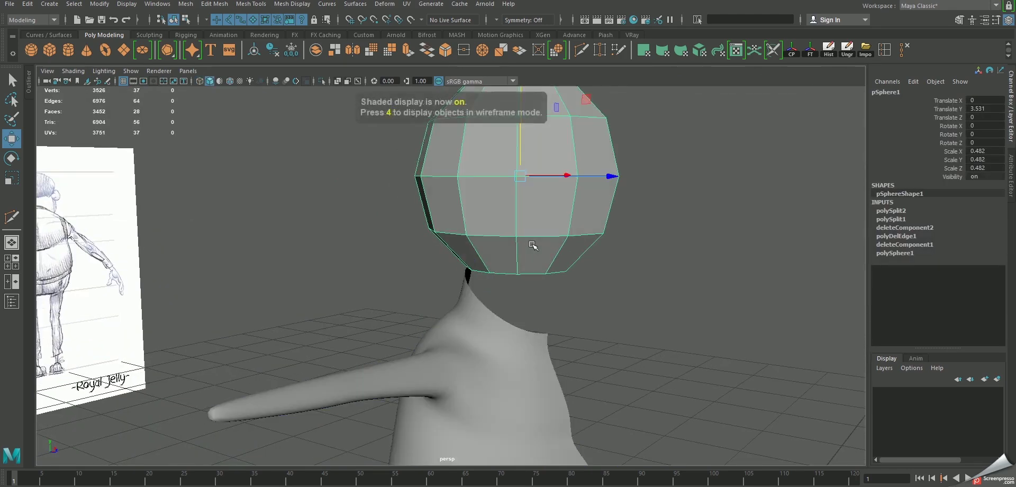
key(4)
key(5)
alt+right_drag(517, 211, 526, 286)
alt+drag(611, 334, 557, 302)
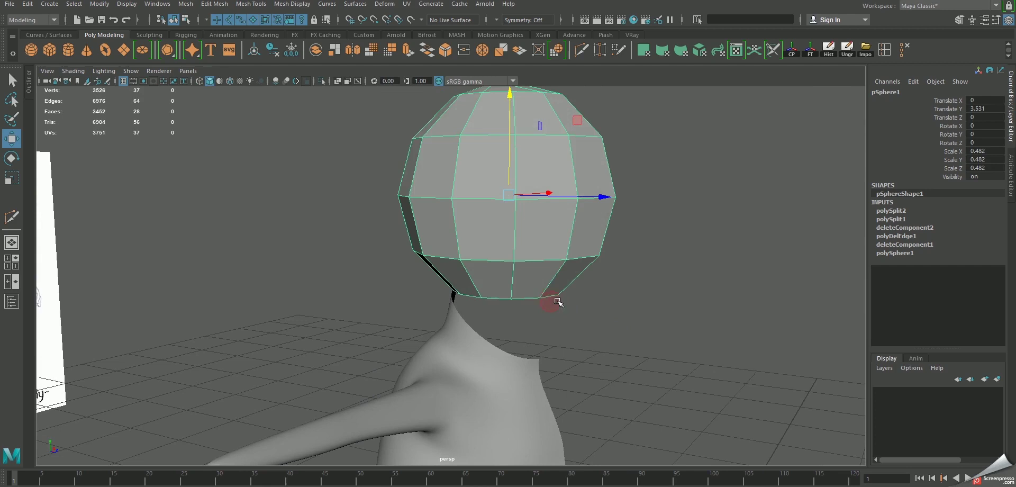
Return the body to low-poly display and pick the head's bottom vertex with wireframe-on-shaded shown
click(508, 352)
key(1)
mouse_move(478, 285)
alt+mouse_down()
mouse_move(508, 275)
mouse_move(469, 320)
alt+mouse_up()
click(458, 255)
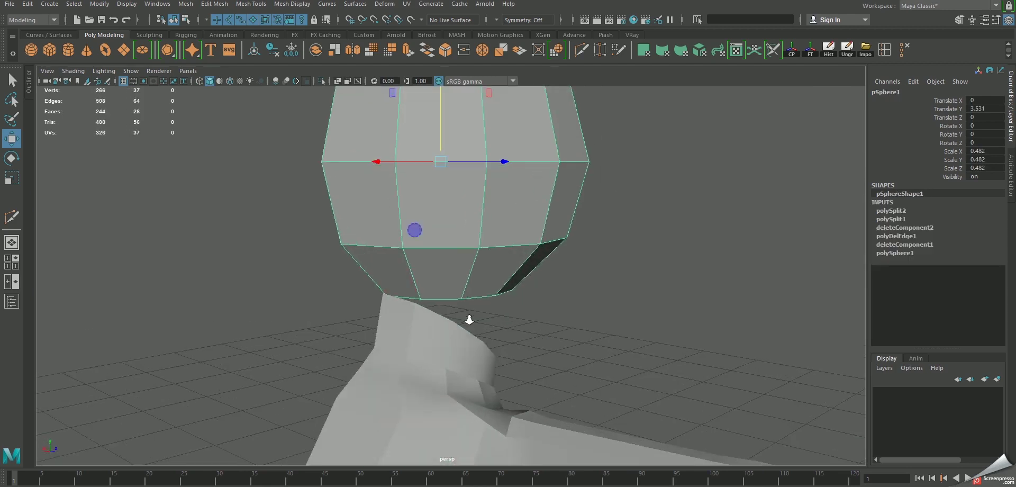
right_drag(394, 242, 377, 289)
drag(379, 303, 426, 339)
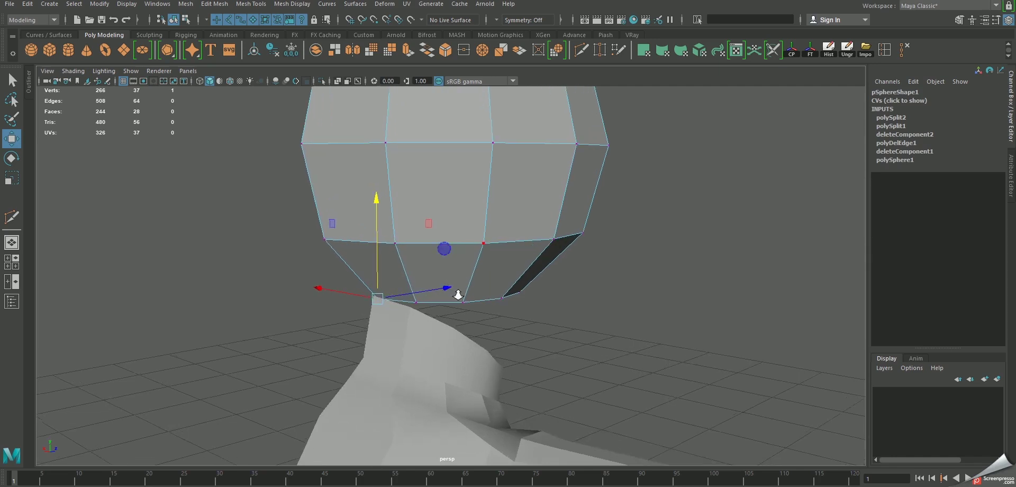
click(362, 299)
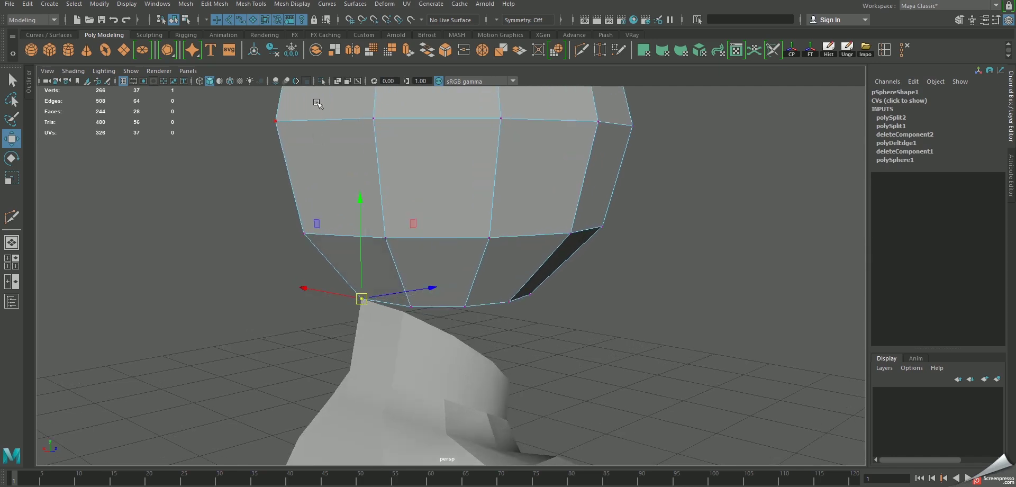
click(231, 81)
Point-snap the head's lower vertices onto the body's neck vertices
middle_drag(423, 303, 454, 334)
alt+drag(454, 334, 512, 296)
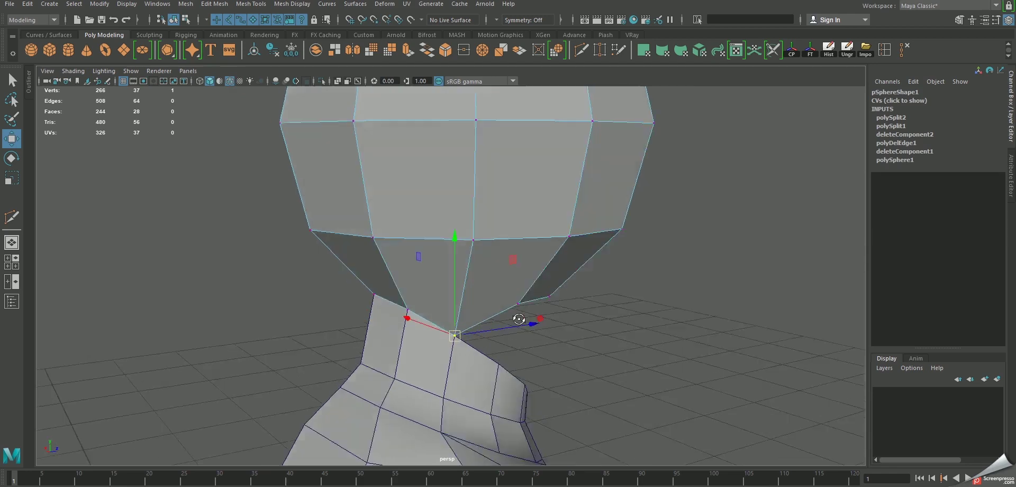
middle_drag(512, 296, 519, 325)
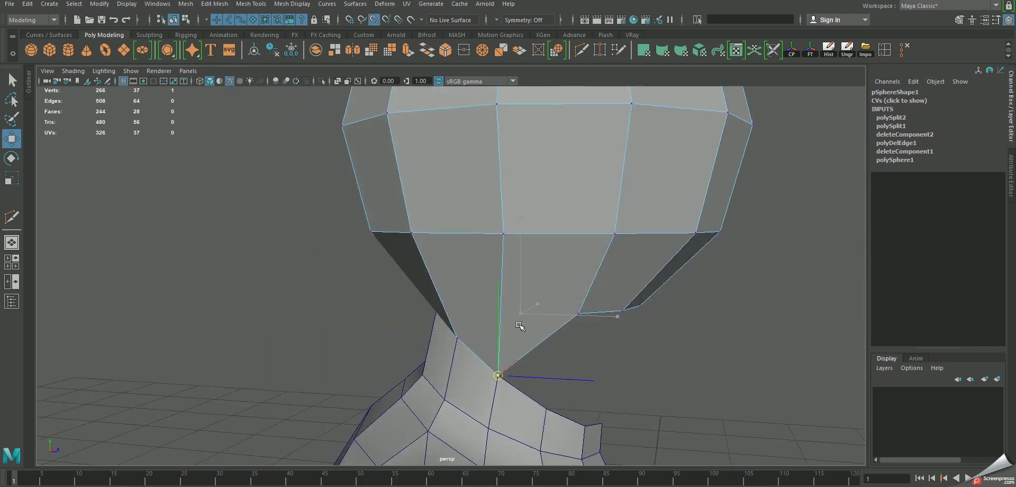
middle_drag(583, 315, 553, 395)
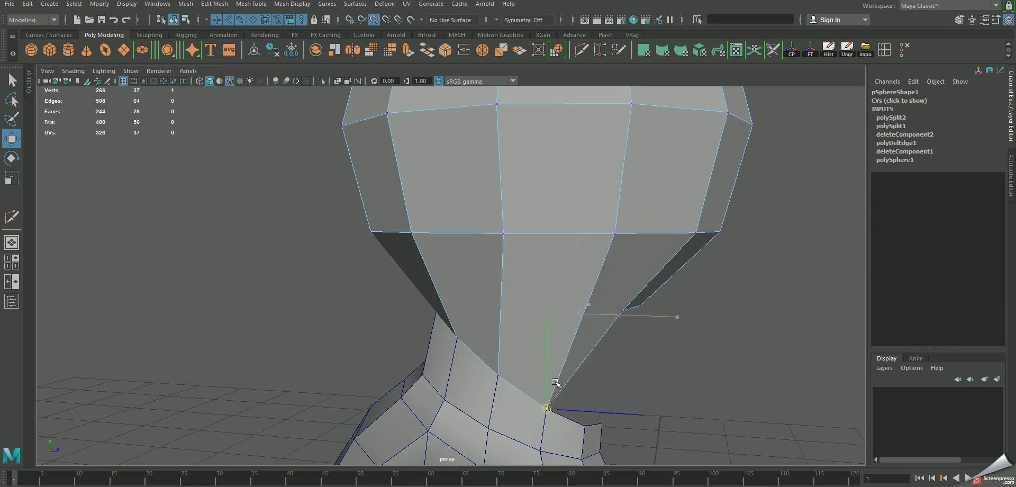
mouse_move(553, 395)
alt+mouse_down()
mouse_move(535, 283)
mouse_move(550, 312)
alt+mouse_up()
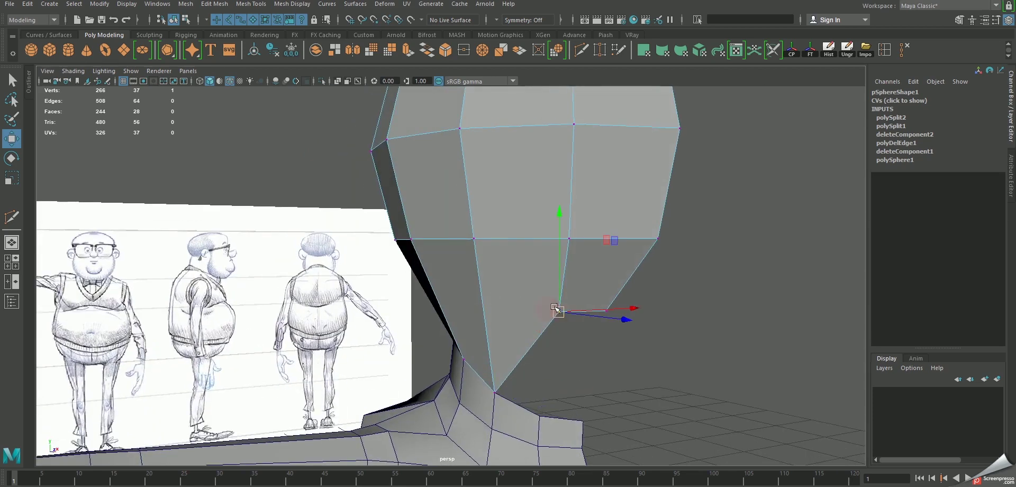
middle_drag(557, 309, 553, 386)
click(658, 238)
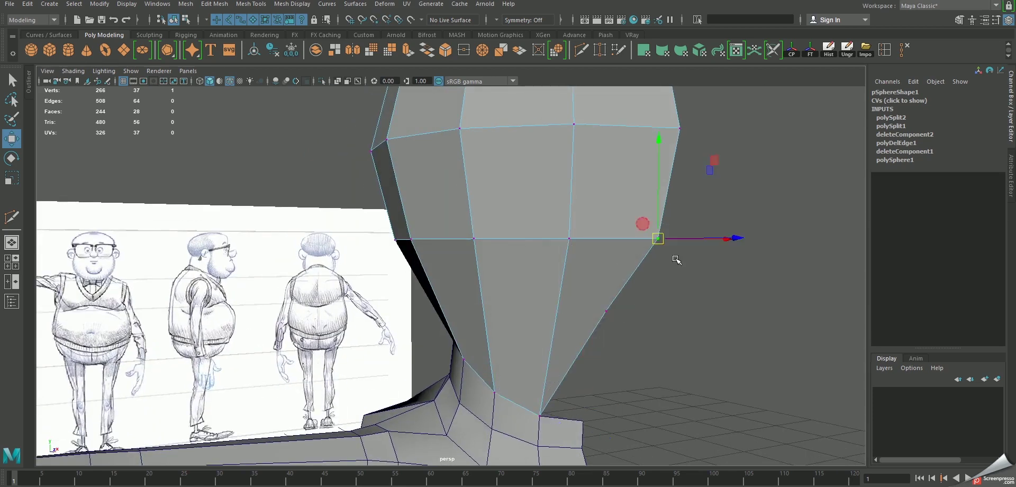
middle_drag(607, 312, 588, 399)
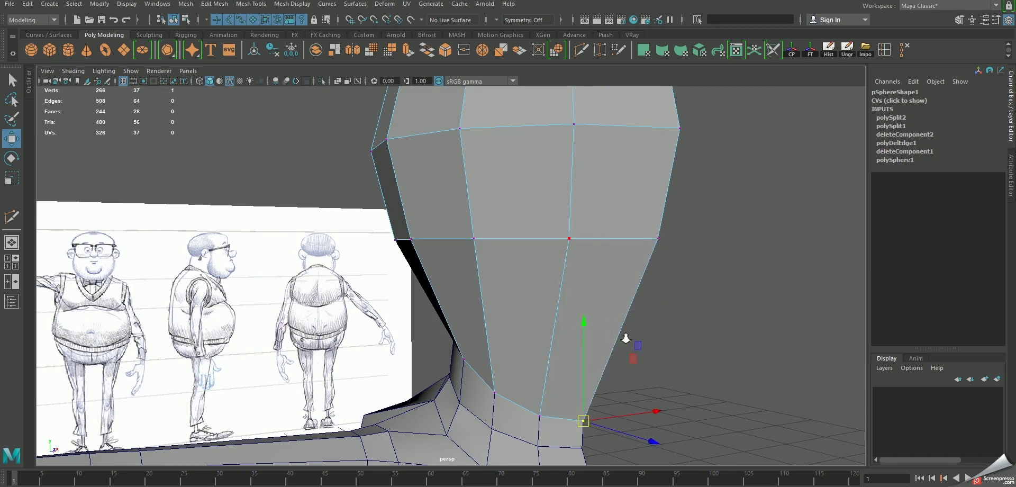
Scale the upper head vertices narrower and lower them to taper the crown
alt+drag(625, 339, 581, 242)
right_drag(450, 196, 449, 197)
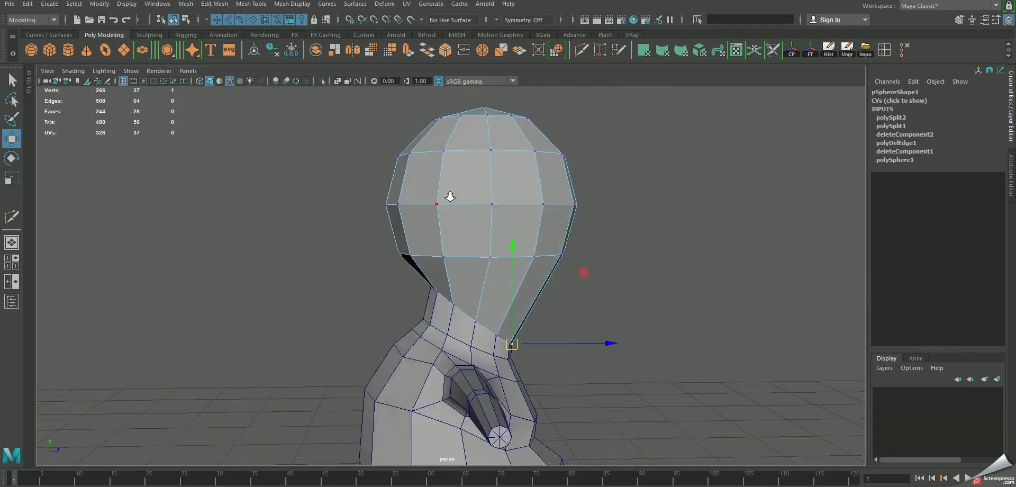
alt+drag(450, 197, 395, 150)
drag(332, 118, 589, 272)
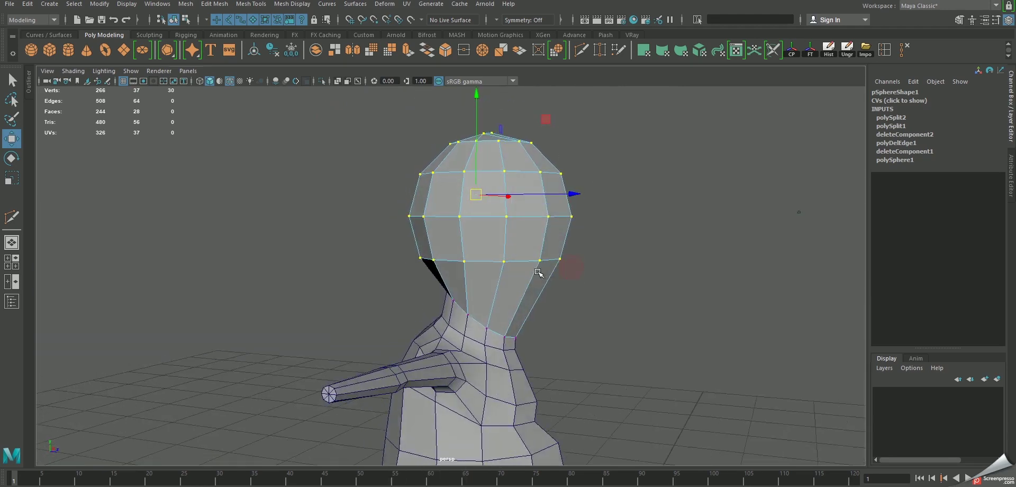
key(r)
drag(477, 197, 452, 198)
key(w)
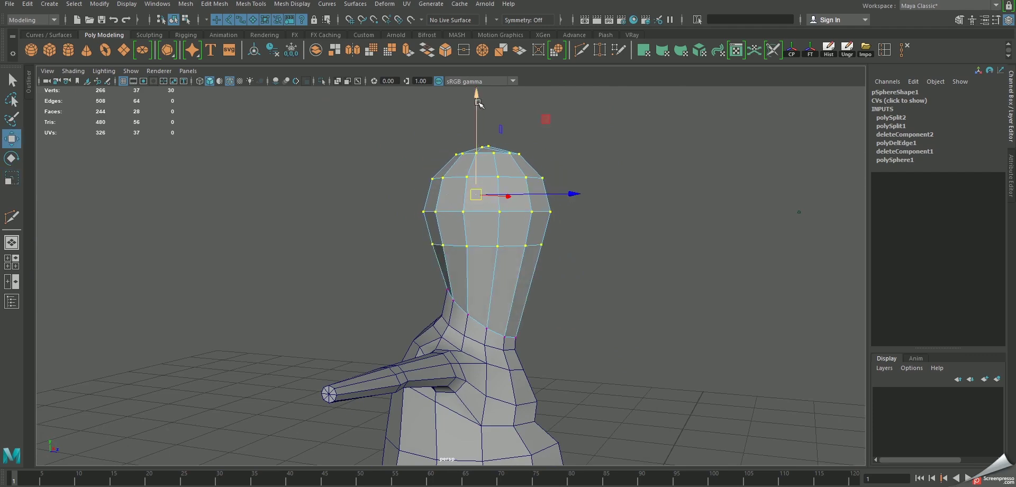
drag(477, 98, 476, 128)
mouse_move(468, 179)
alt+mouse_down()
mouse_move(404, 214)
mouse_move(526, 256)
alt+mouse_up()
key(F8)
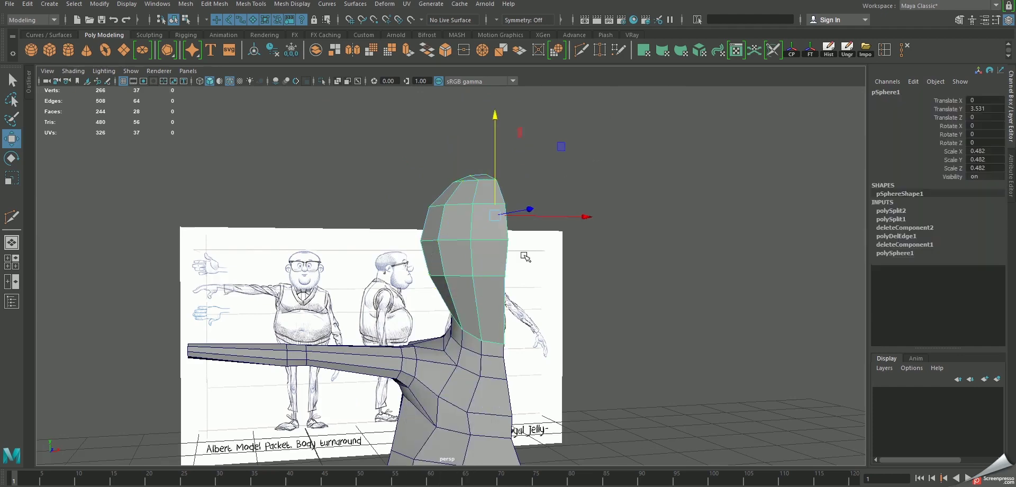
Combine head and body into one mesh and merge the neck vertices, 266 down to 259
shift+click(486, 362)
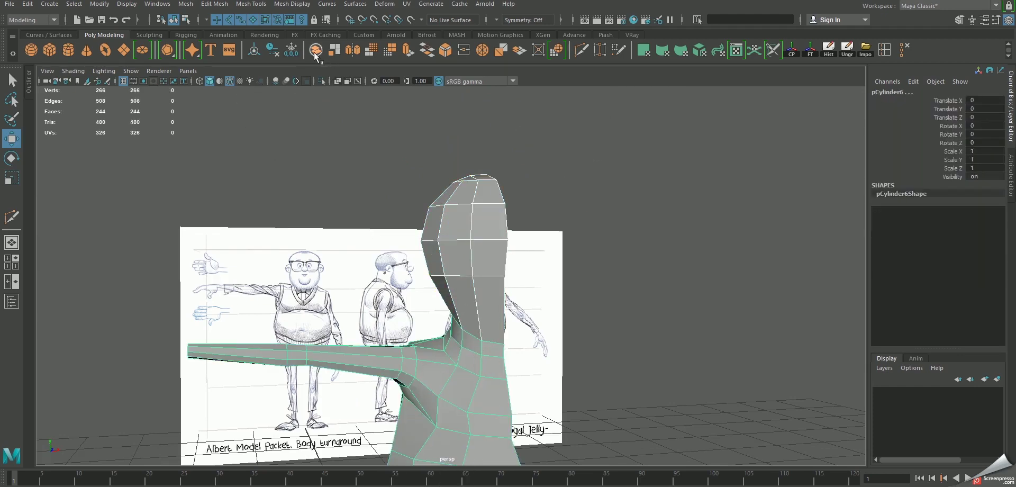
alt+drag(411, 200, 476, 204)
right_drag(477, 205, 477, 174)
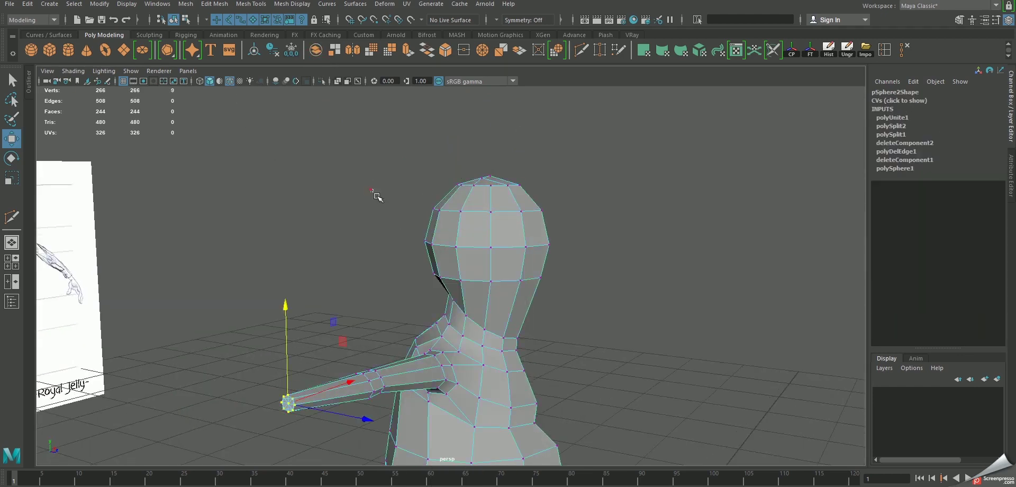
shift+right_drag(518, 305, 558, 223)
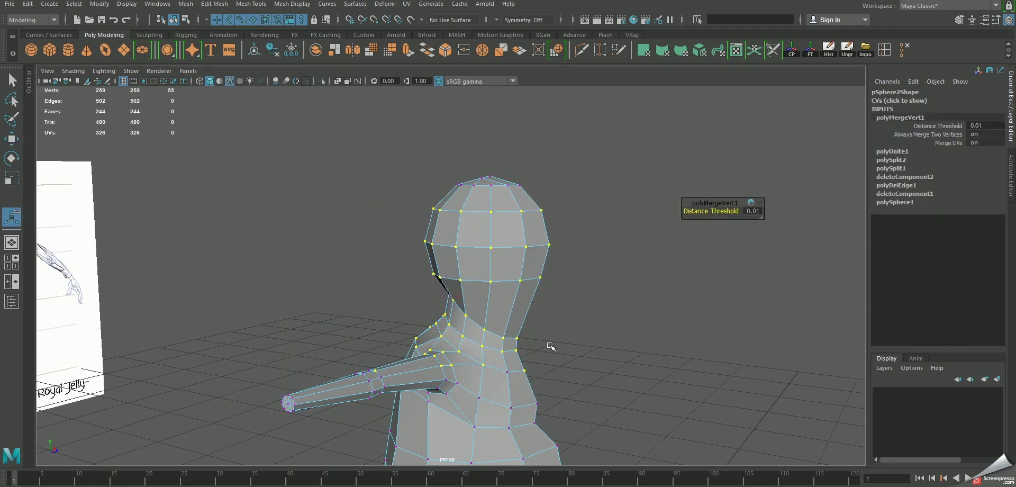
Create a mirrored copy of the body mesh with Duplicate Special at Scale X -1
key(3)
right_drag(498, 283, 608, 222)
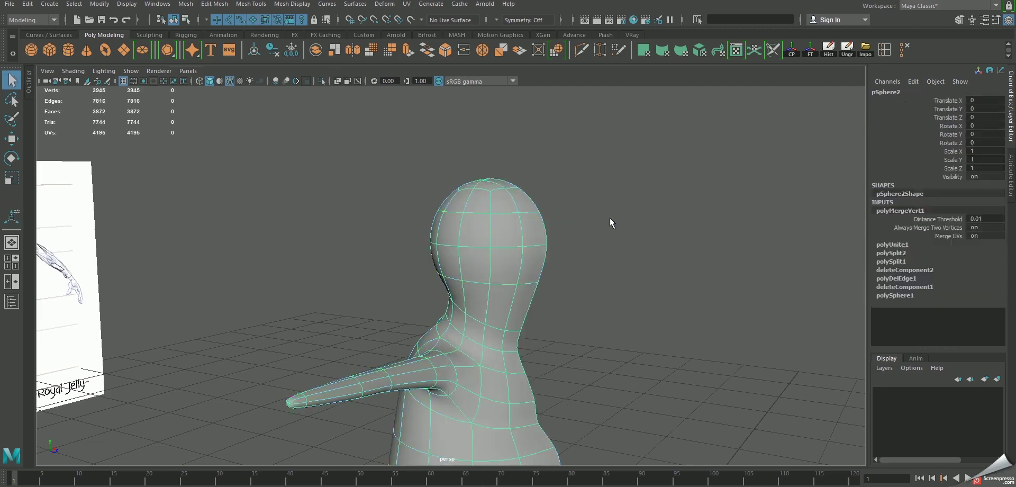
click(608, 223)
mouse_move(556, 277)
alt+mouse_down()
mouse_move(567, 272)
mouse_move(397, 268)
alt+mouse_up()
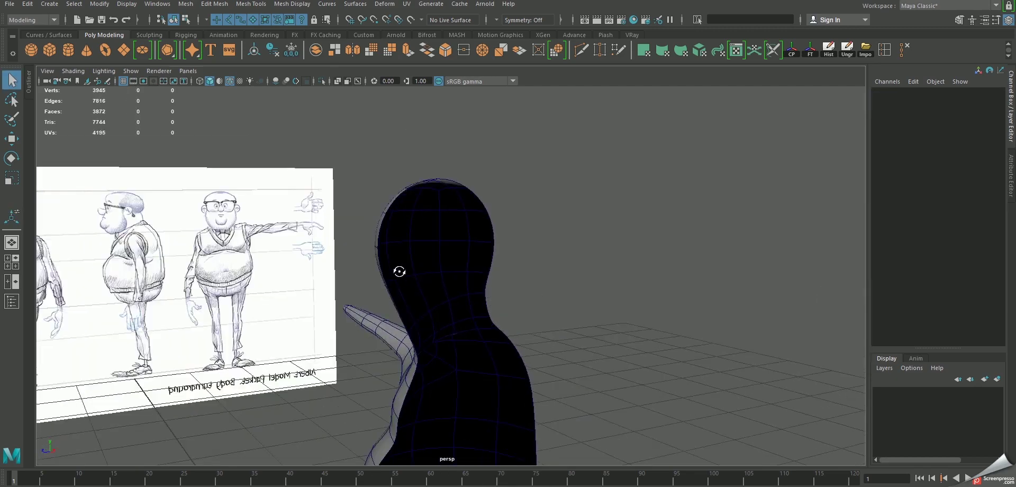
click(465, 250)
mouse_move(465, 249)
alt+mouse_down()
mouse_move(481, 266)
mouse_move(523, 266)
alt+mouse_up()
key(ctrl+shift+d)
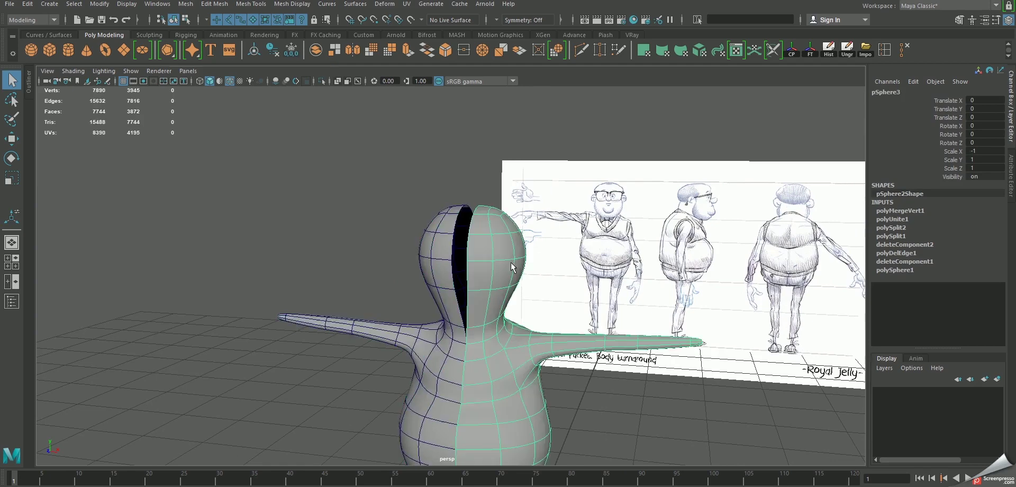
Scale the centre seam edge loop flat in X and slide it over to close the gap
alt+drag(537, 295, 497, 247)
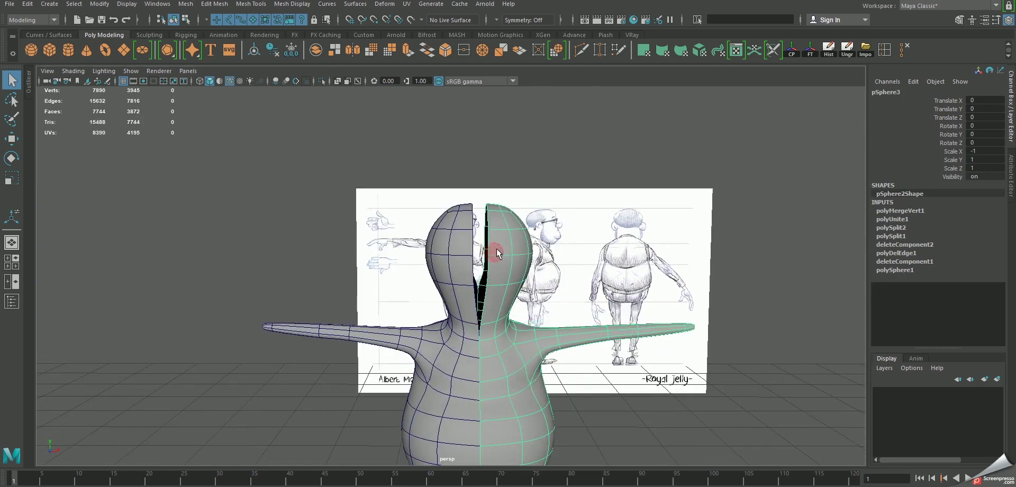
right_drag(497, 241, 497, 179)
double_click(483, 227)
alt+drag(483, 226, 472, 318)
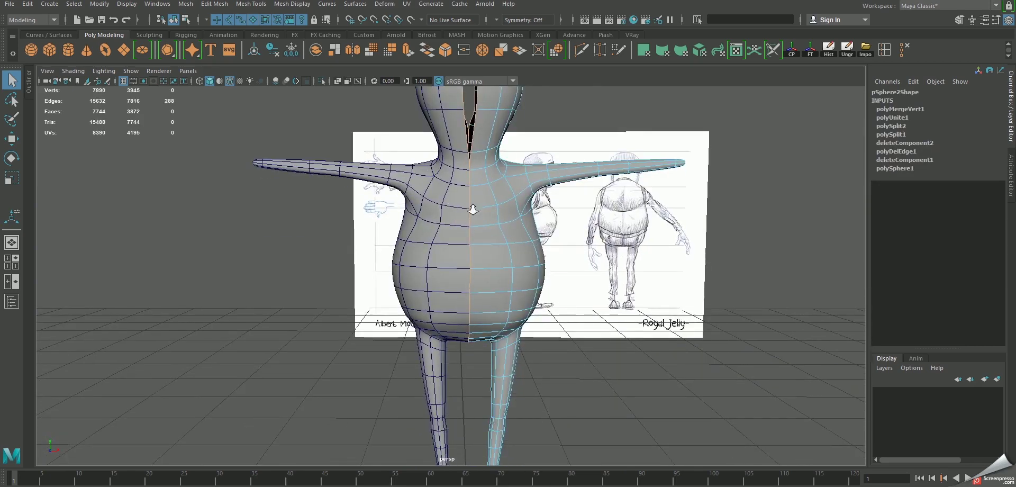
key(r)
drag(373, 266, 496, 270)
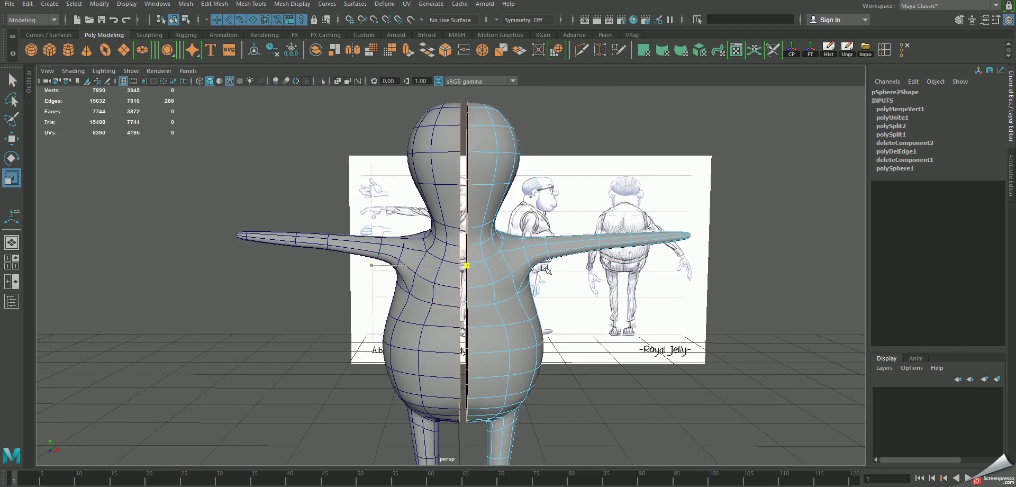
key(w)
scroll(488, 295, up, 2)
drag(570, 262, 545, 266)
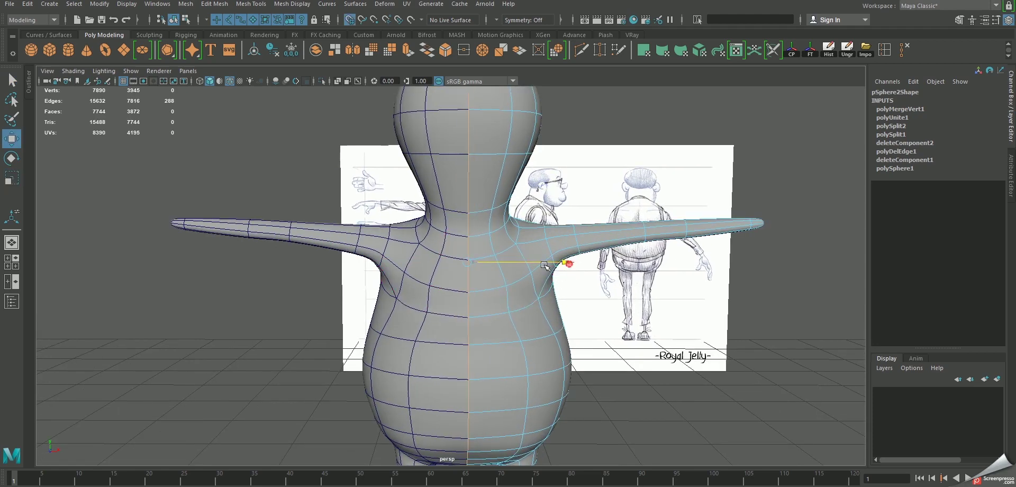
Select the mirrored right half and save the scene as a student version file
mouse_move(531, 329)
alt+mouse_down()
mouse_move(476, 174)
mouse_move(260, 239)
alt+mouse_up()
click(474, 169)
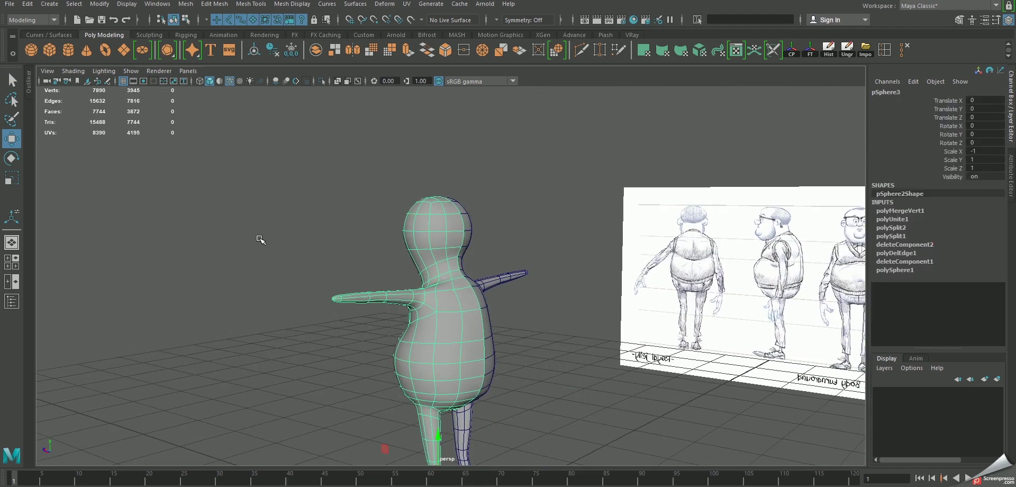
mouse_move(259, 239)
alt+mouse_down()
mouse_move(399, 283)
mouse_move(494, 256)
alt+mouse_up()
key(ctrl+s)
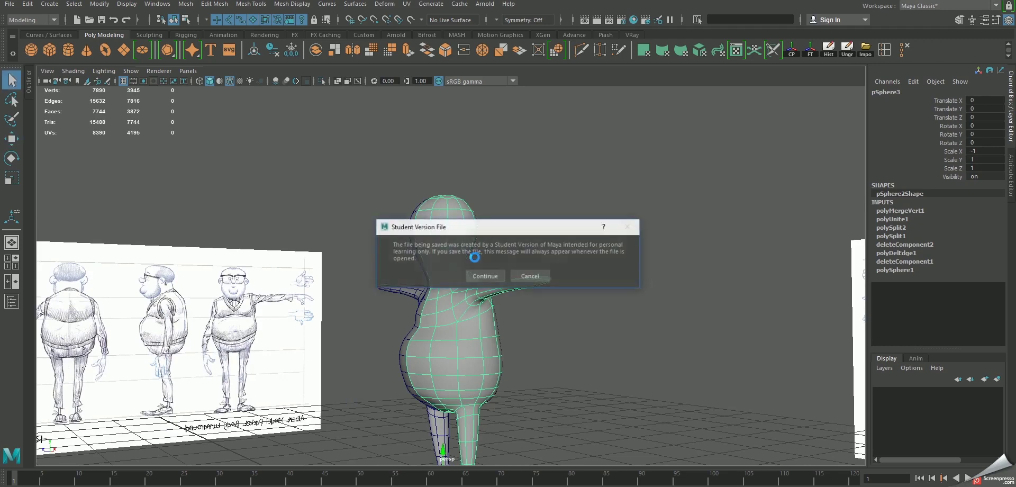
click(490, 274)
key(space)
key(space)
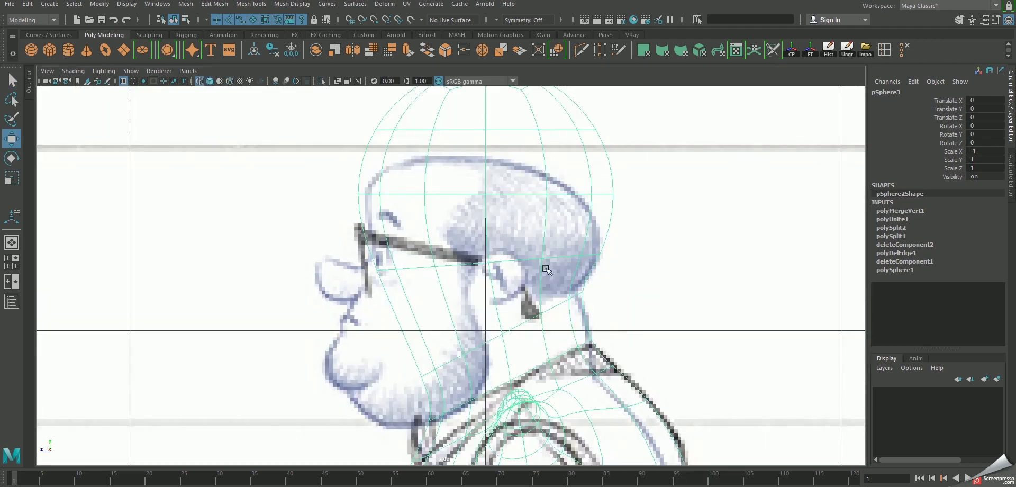
In the side view, select the head's upper vertices and move them down toward the skull line
alt+middle_drag(557, 282, 572, 326)
scroll(572, 327, down, 2)
key(1)
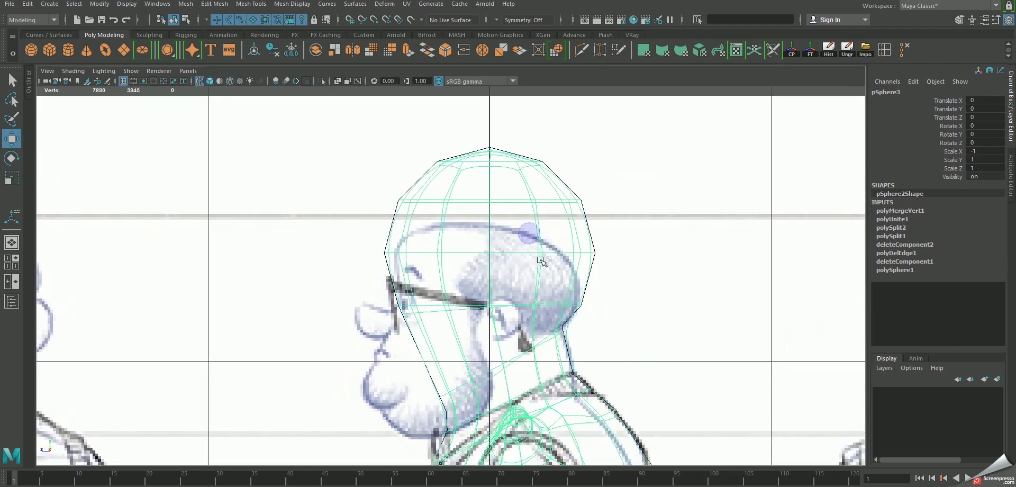
right_click(518, 184)
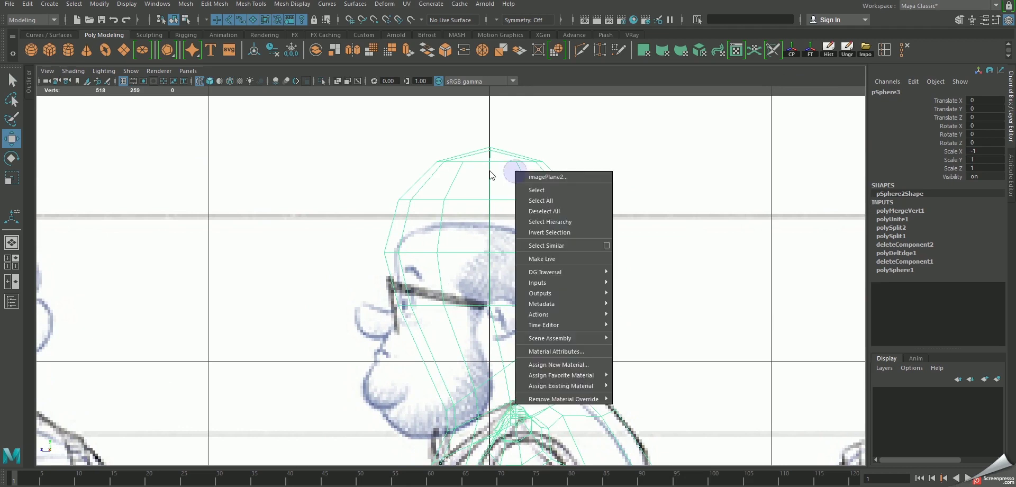
right_drag(495, 158, 458, 158)
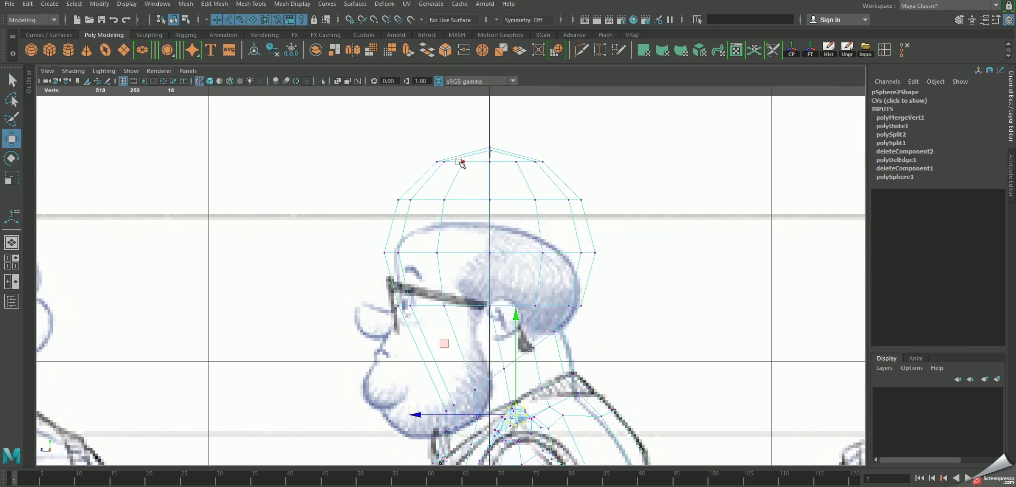
drag(686, 314, 370, 129)
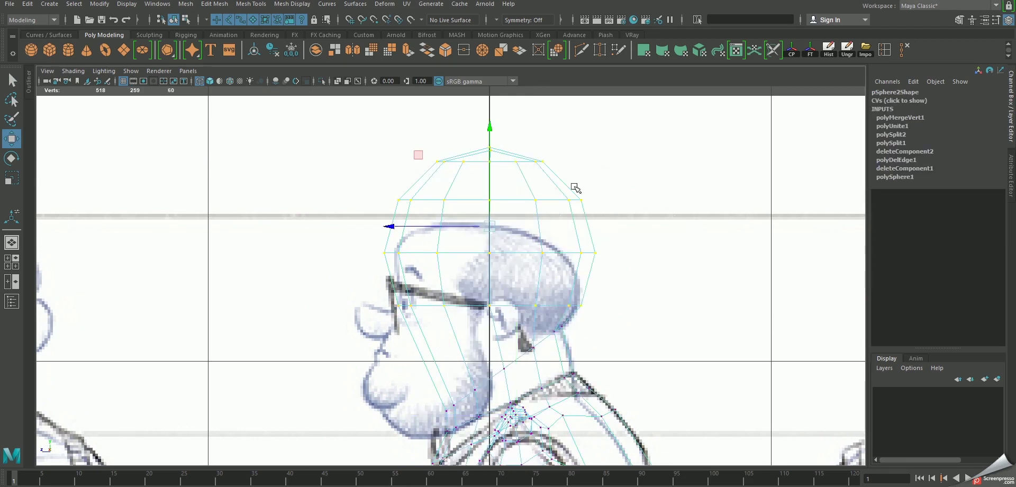
scroll(493, 248, up, 2)
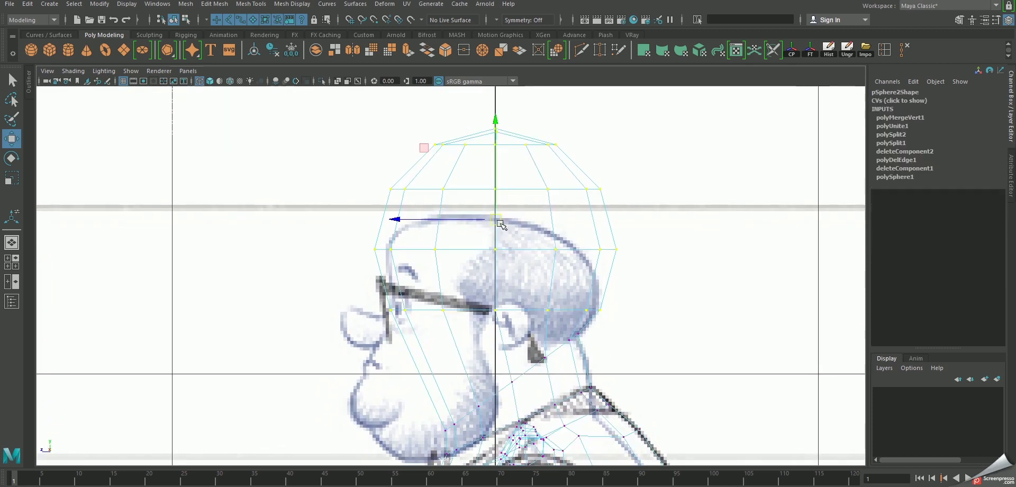
drag(497, 220, 481, 236)
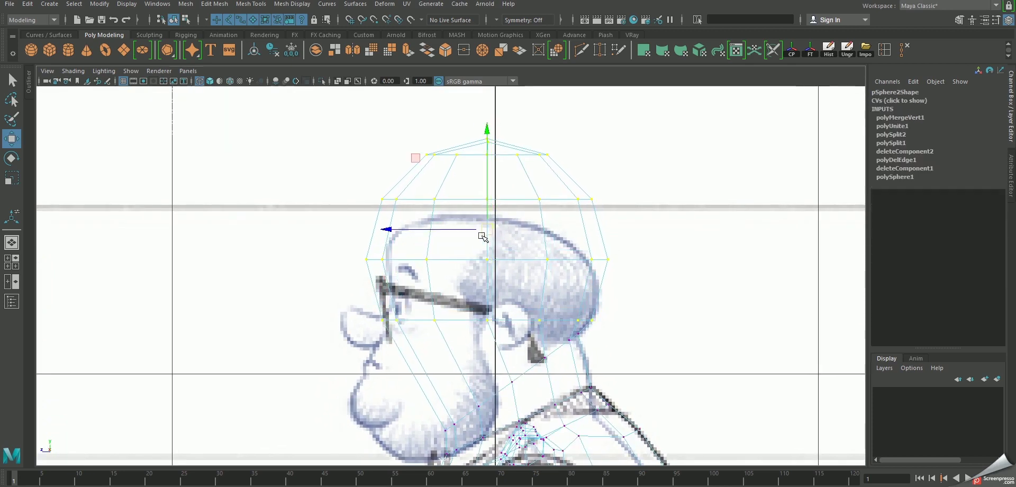
key(ctrl+z)
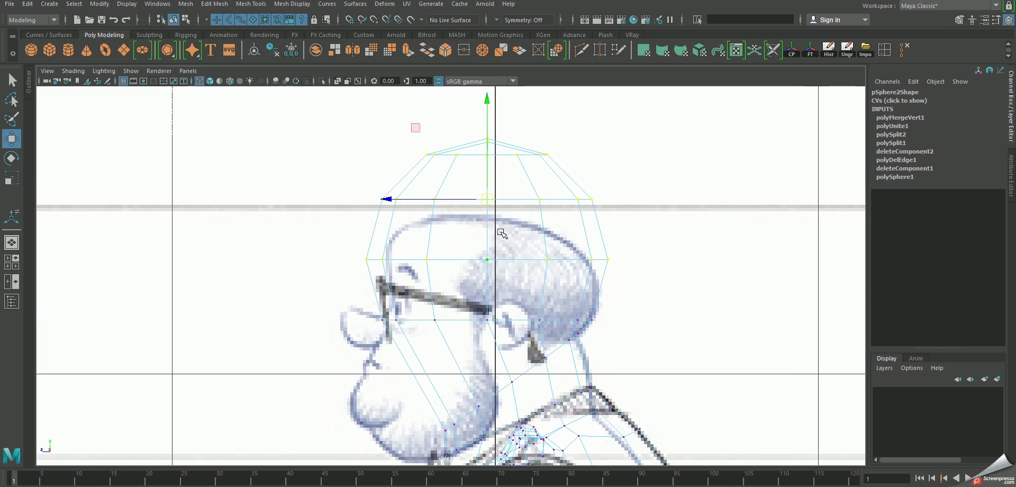
drag(487, 200, 479, 231)
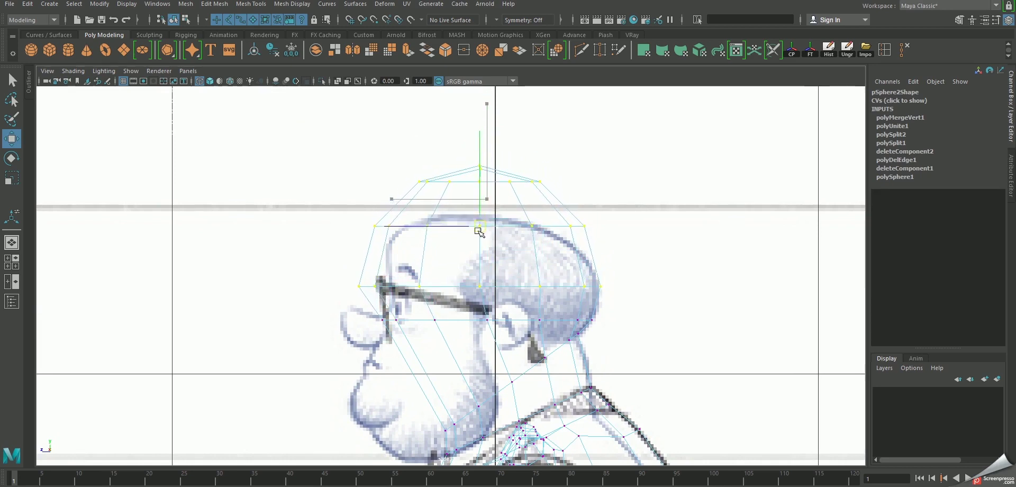
Drop the lower row from the selection and lower the remaining top rows onto the crown outline
ctrl+drag(320, 271, 716, 319)
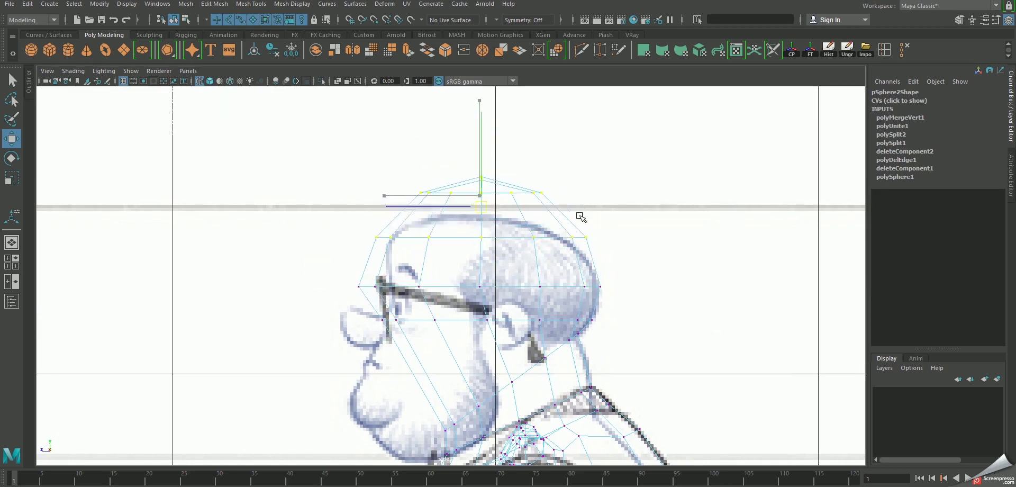
middle_drag(581, 216, 580, 226)
scroll(344, 183, up, 1)
scroll(345, 182, up, 2)
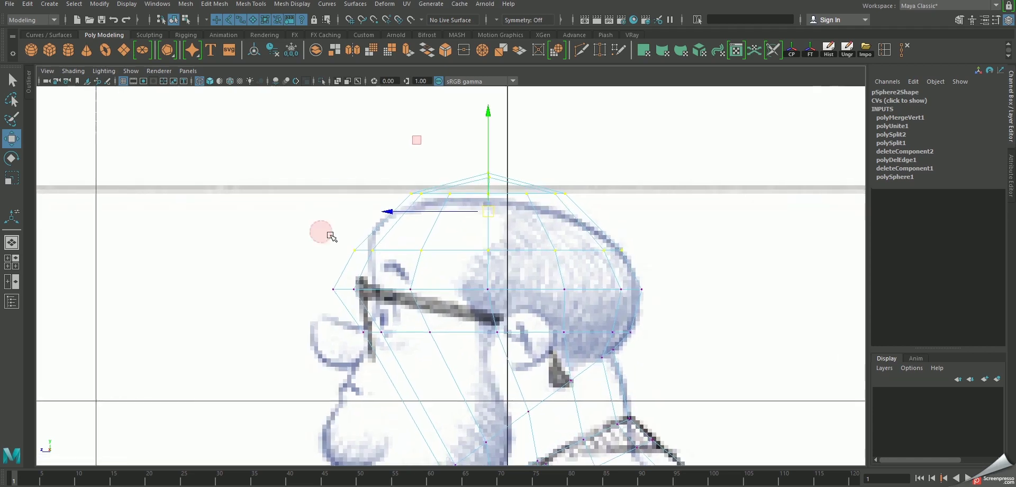
click(329, 233)
click(461, 194)
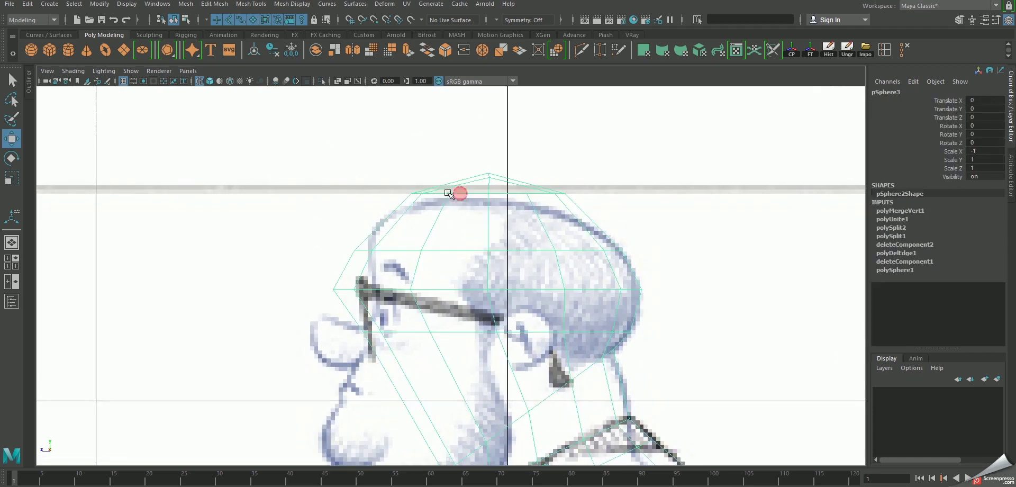
key(F9)
Move the head's top vertex row down and adjust its horizontal width to fit the sketch
drag(316, 118, 651, 207)
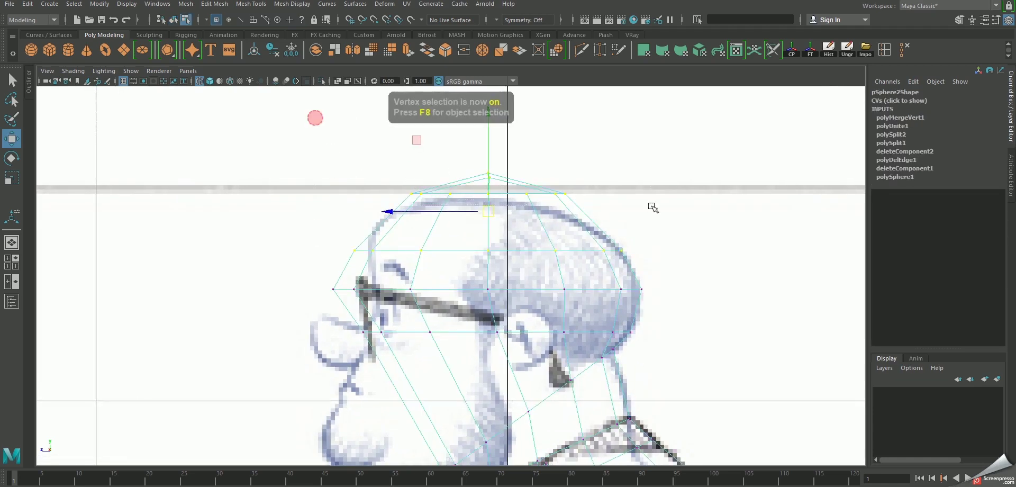
scroll(517, 186, up, 1)
drag(493, 168, 494, 200)
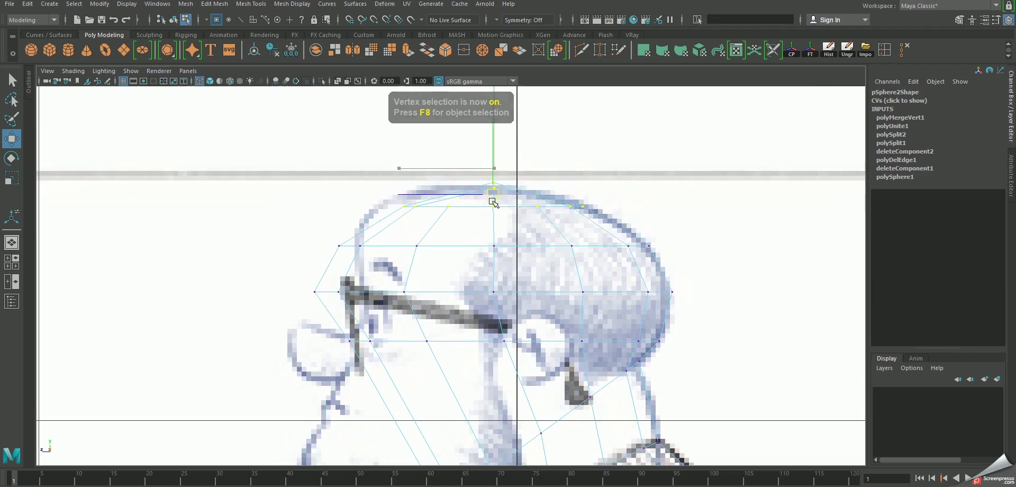
scroll(448, 205, up, 1)
key(r)
alt+middle_drag(529, 138, 491, 188)
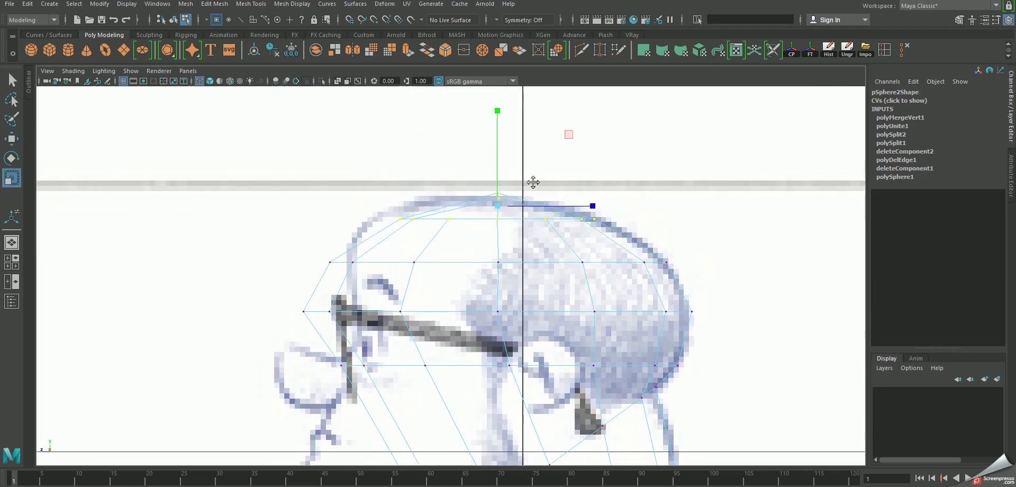
drag(594, 242, 629, 240)
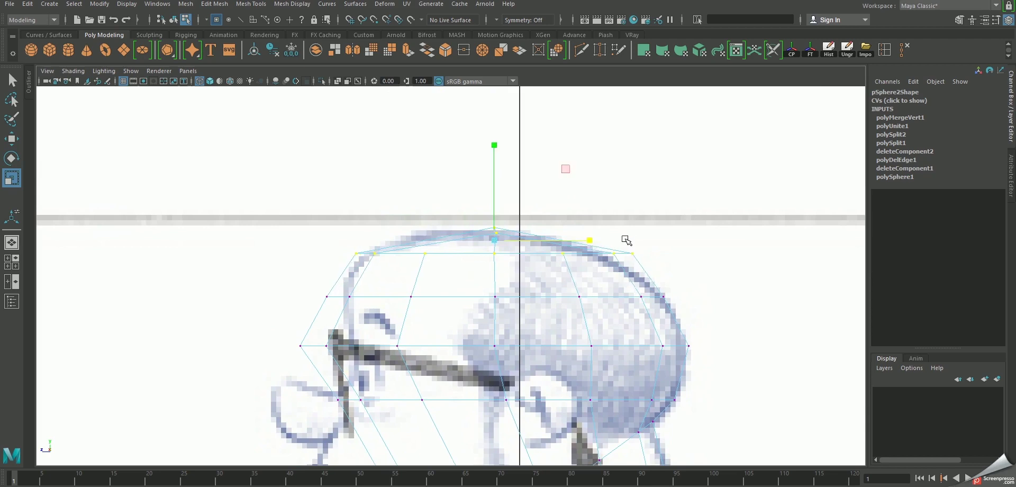
key(w)
key(r)
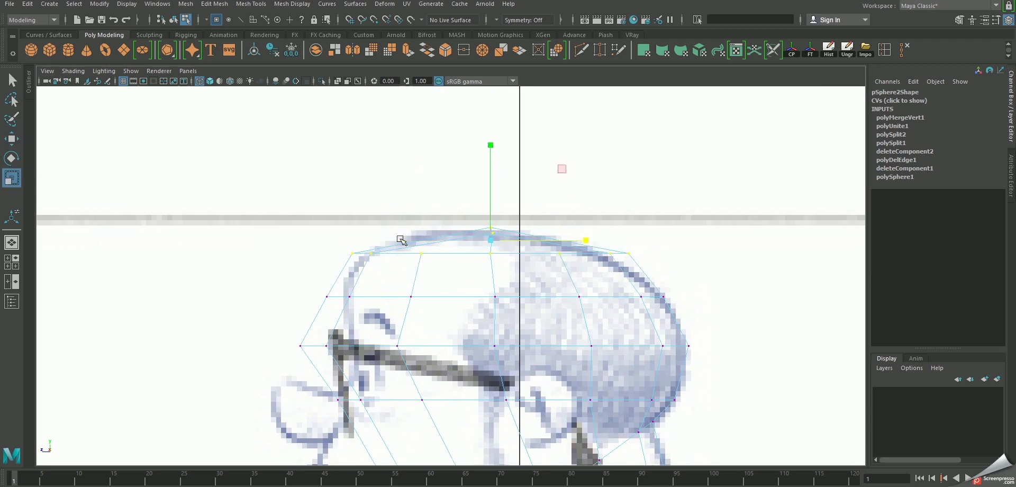
drag(558, 246, 547, 247)
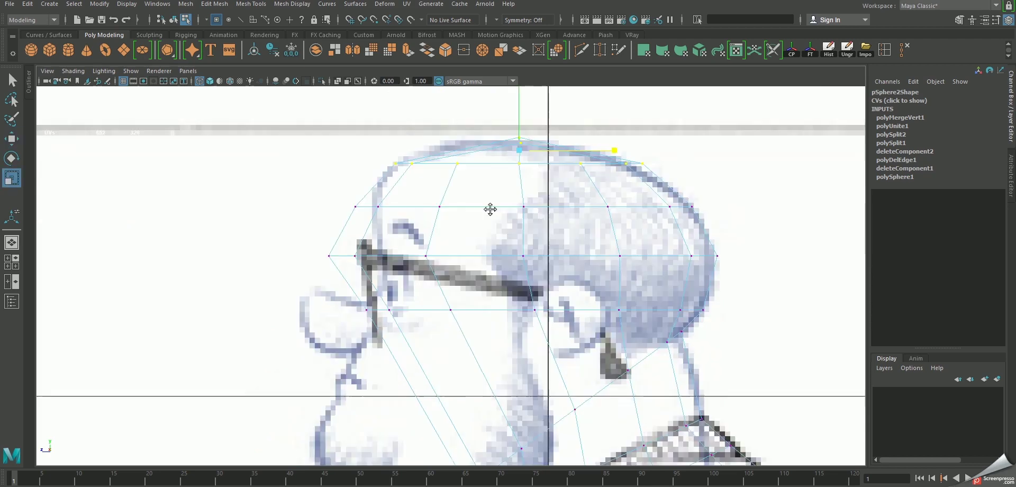
alt+middle_drag(547, 246, 576, 156)
Shift the vertex row along the glasses in X to follow the sketch's face profile
drag(304, 238, 424, 260)
key(w)
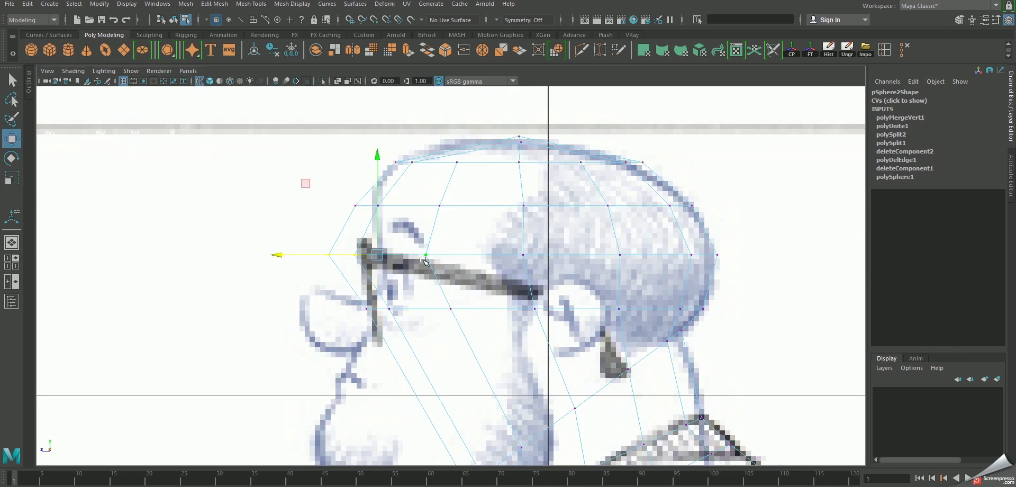
drag(283, 254, 312, 255)
drag(315, 257, 322, 258)
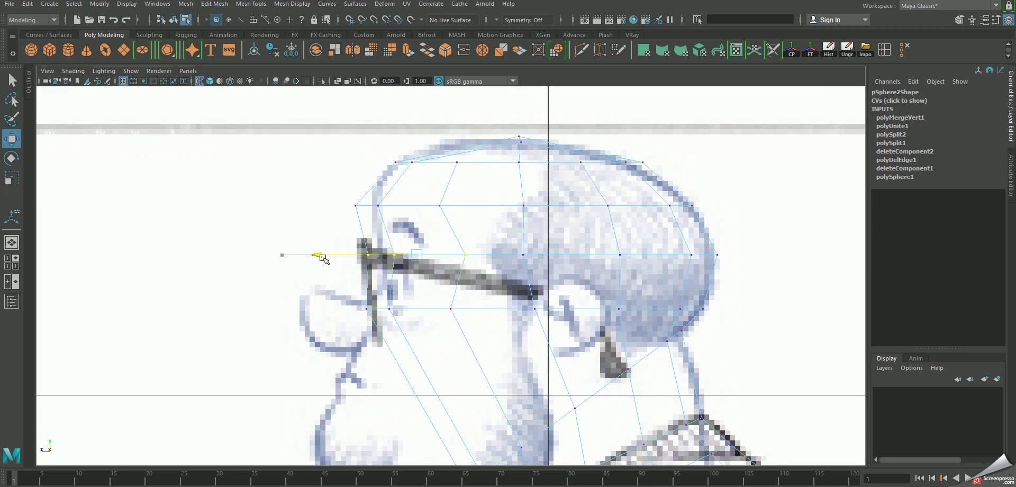
key(ctrl+z)
key(ctrl+z)
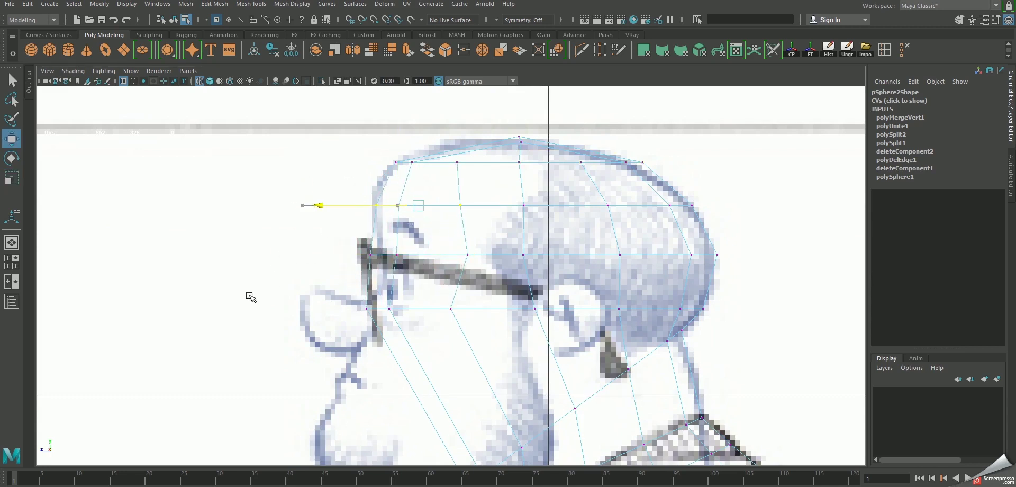
key(ctrl+z)
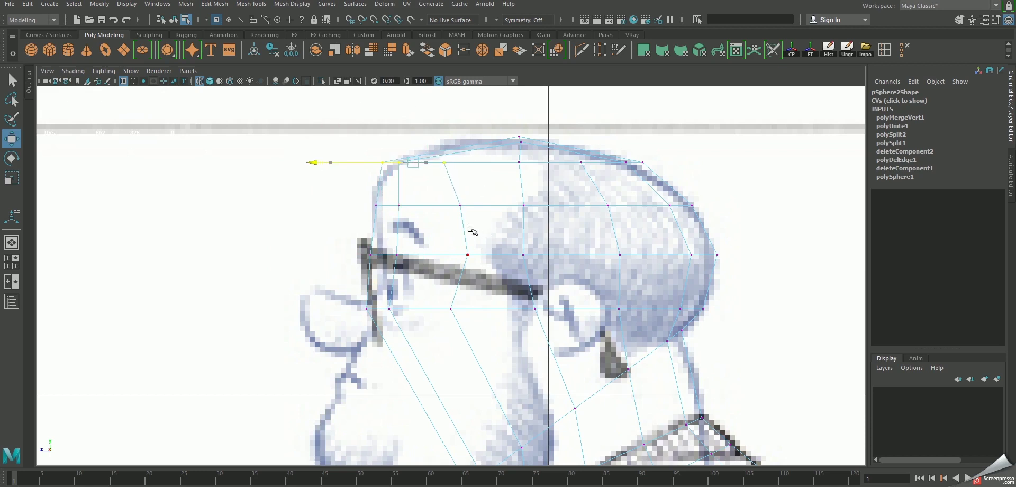
key(ctrl+z)
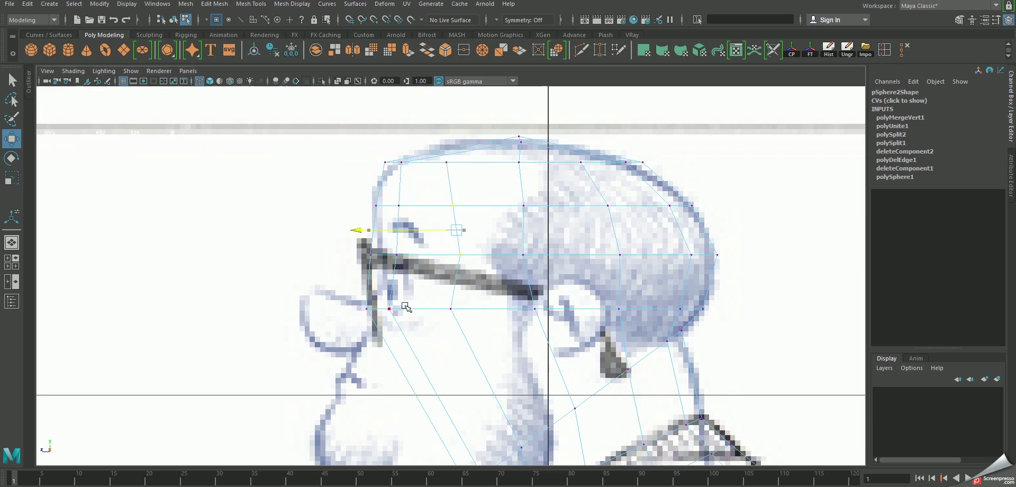
Pull the back-of-jaw vertex in and move the jaw-neck vertex down onto the sketched jawline
alt+middle_drag(397, 305, 414, 201)
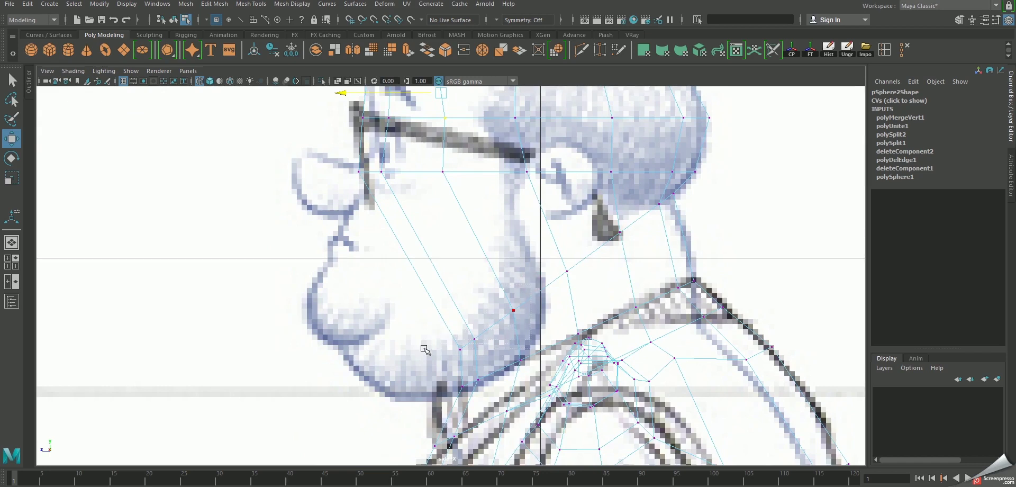
mouse_move(424, 349)
mouse_down()
mouse_move(495, 331)
mouse_move(427, 357)
mouse_up()
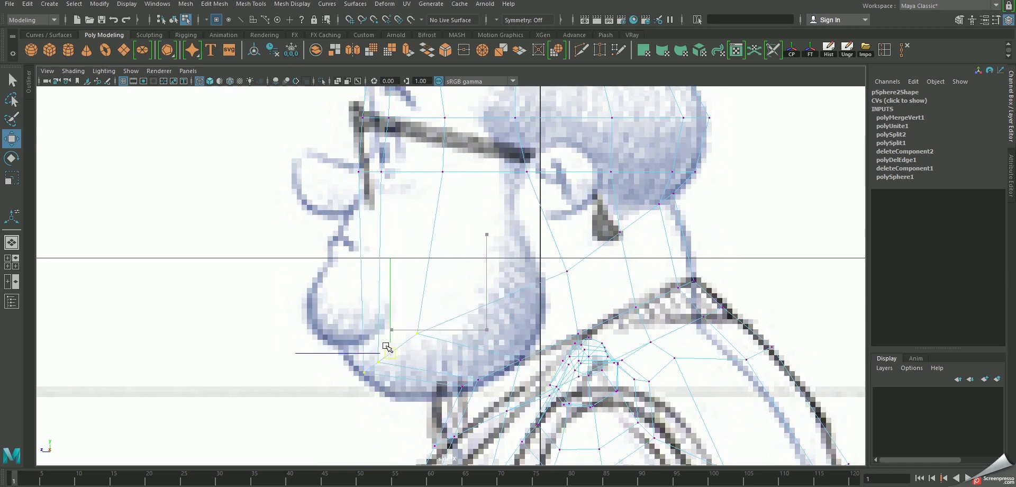
alt+middle_drag(426, 356, 419, 348)
click(559, 263)
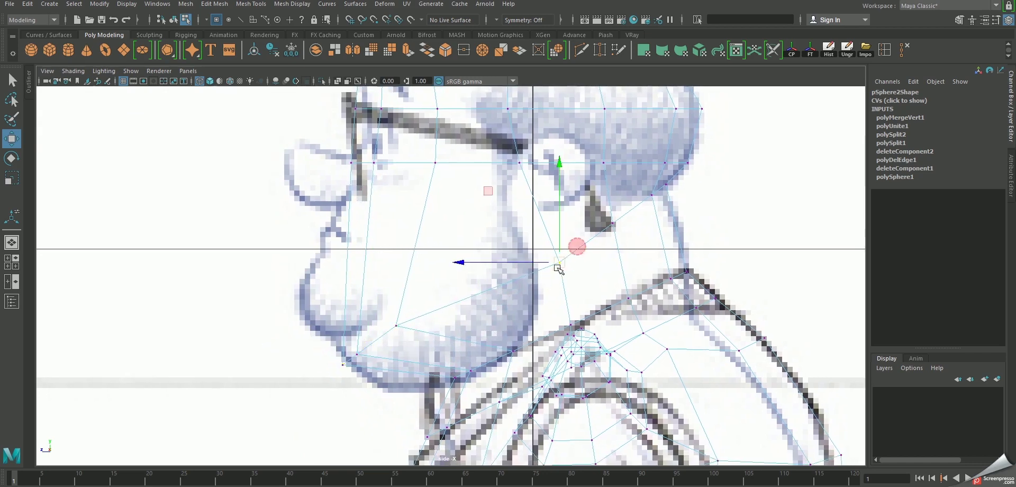
drag(559, 262, 518, 271)
alt+middle_drag(653, 227, 570, 244)
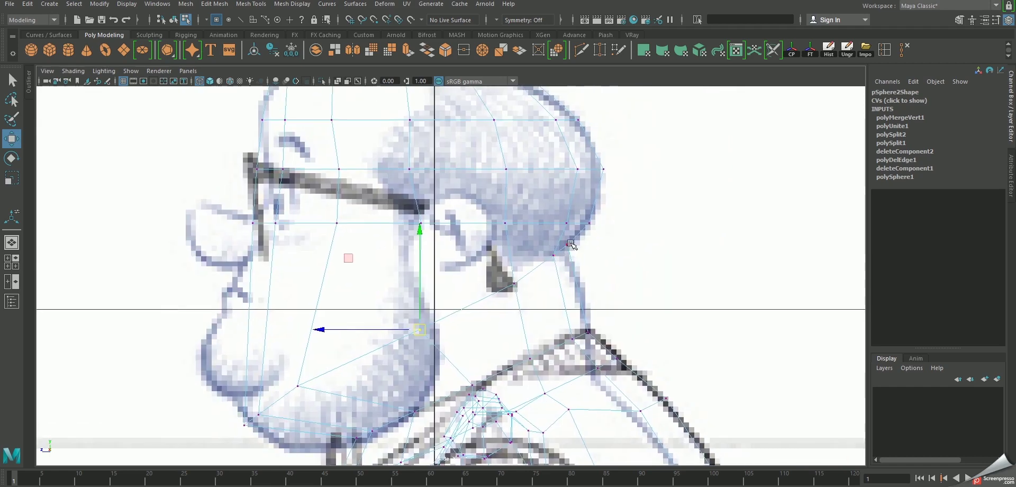
click(568, 245)
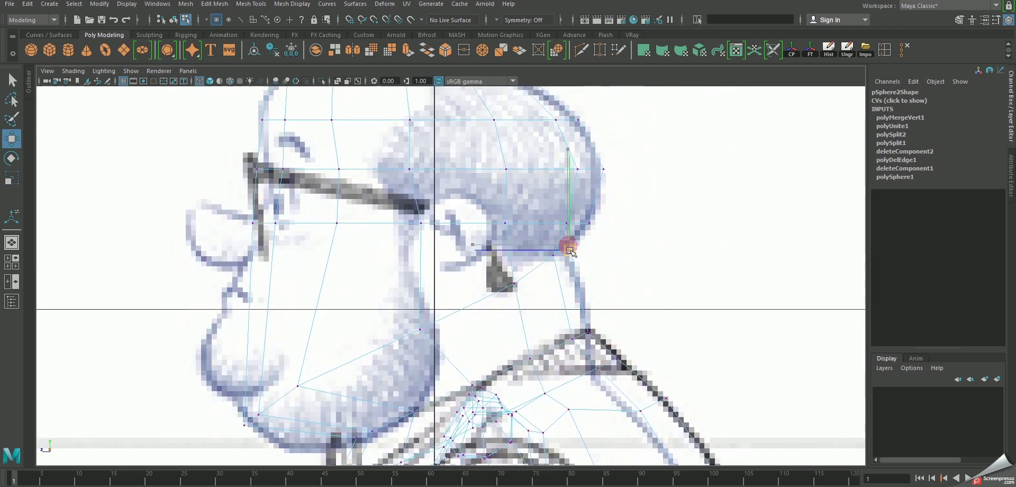
middle_drag(562, 275, 554, 302)
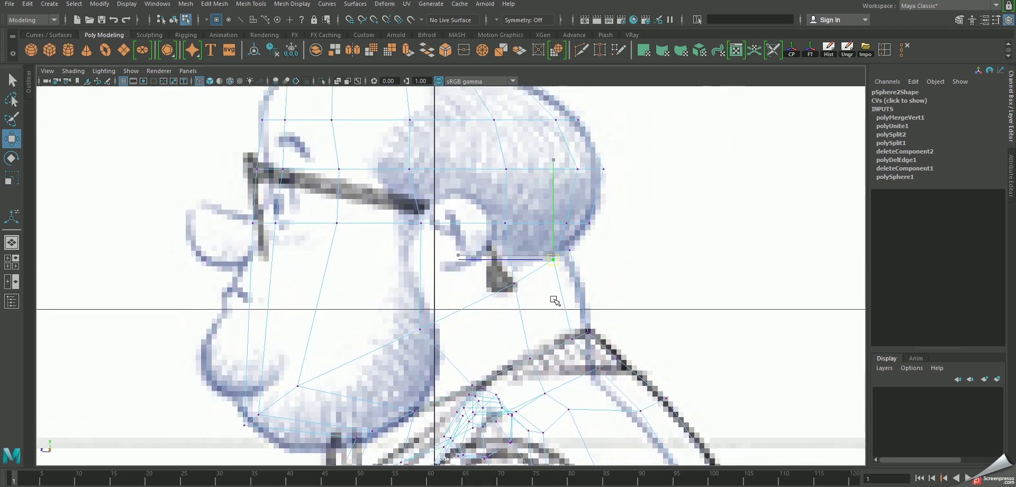
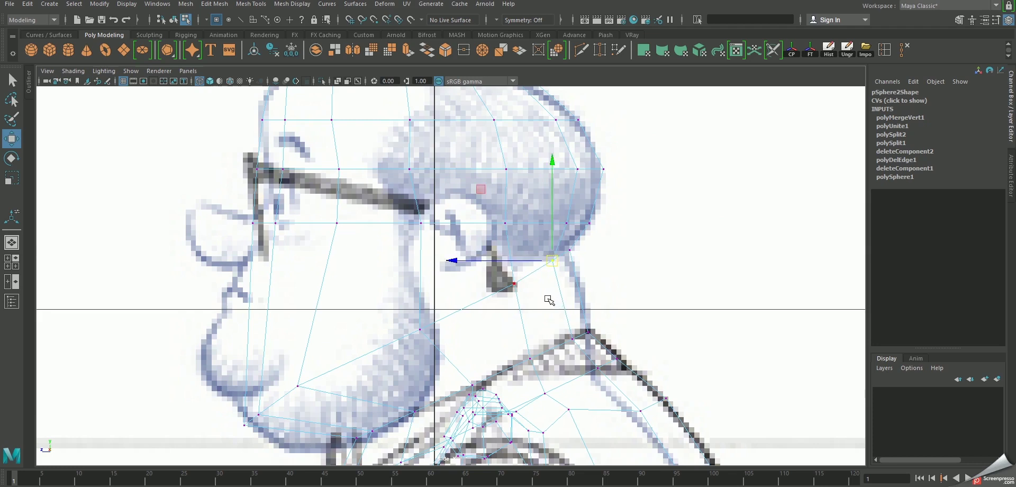
In the side view, drag the jaw vertices down and the chin vertex onto the sketched outline
middle_drag(529, 294, 497, 289)
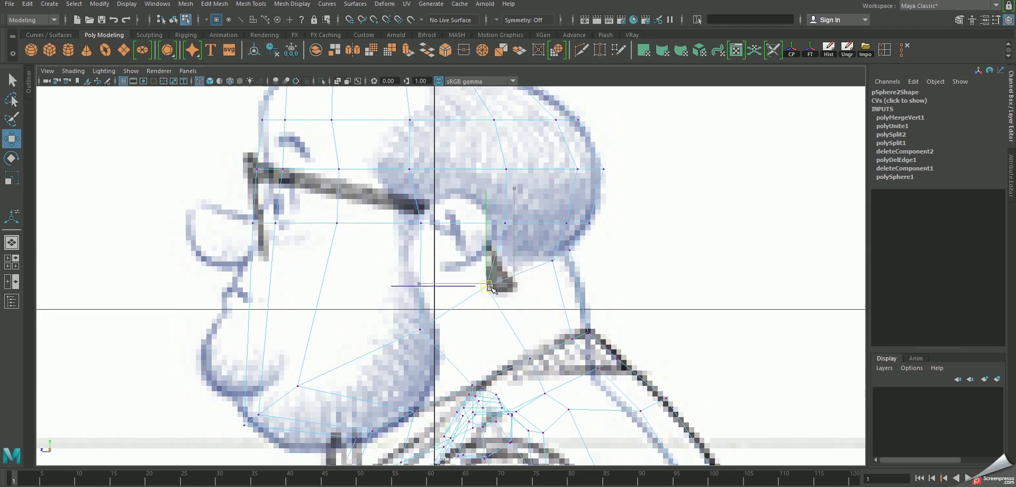
alt+middle_drag(516, 257, 586, 291)
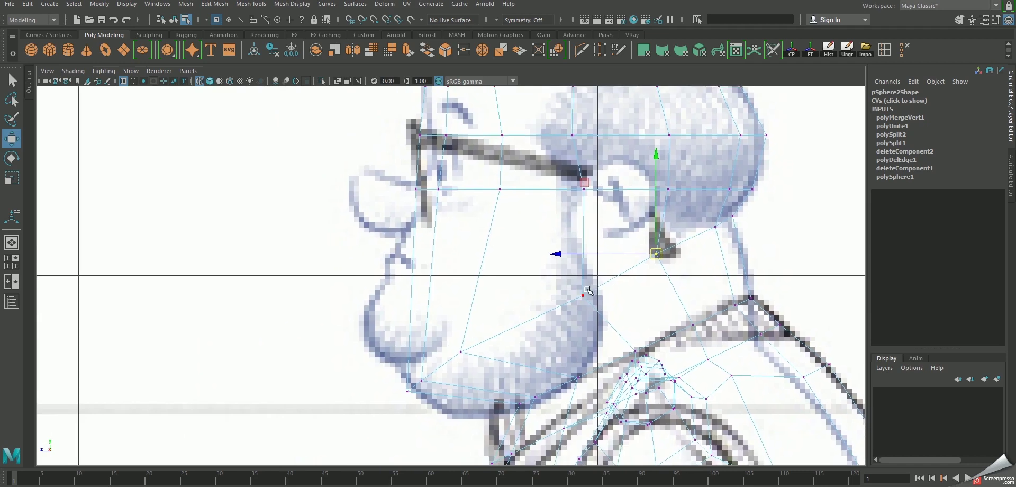
click(460, 352)
drag(460, 353, 479, 355)
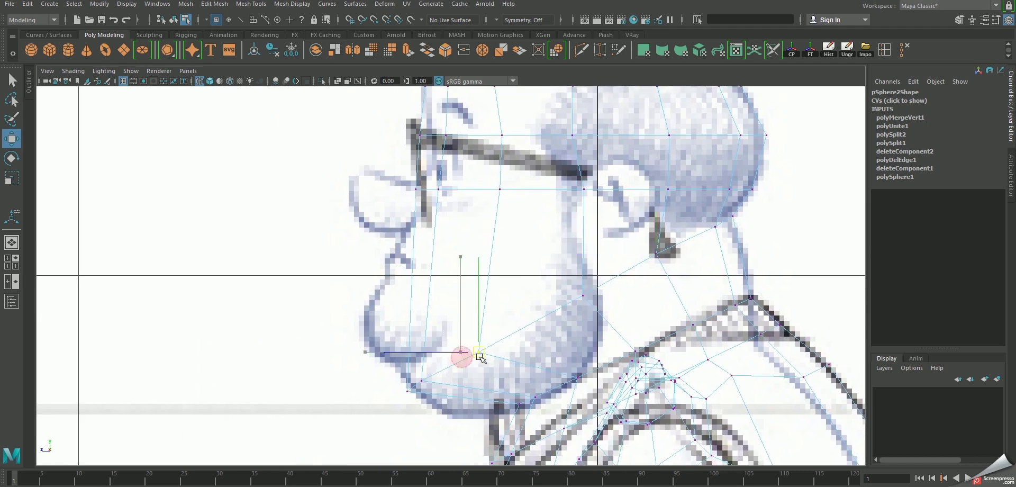
click(422, 380)
drag(424, 381, 437, 377)
alt+middle_drag(467, 288, 475, 313)
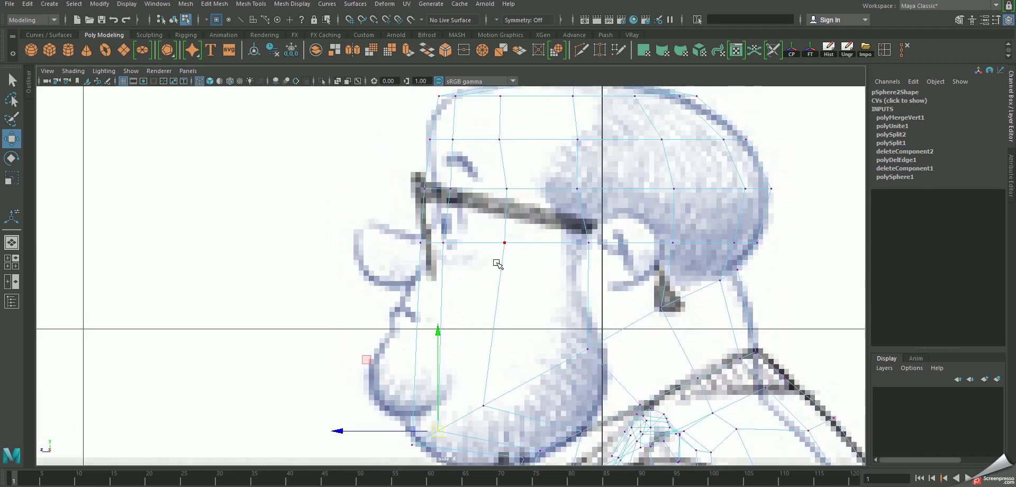
key(F8)
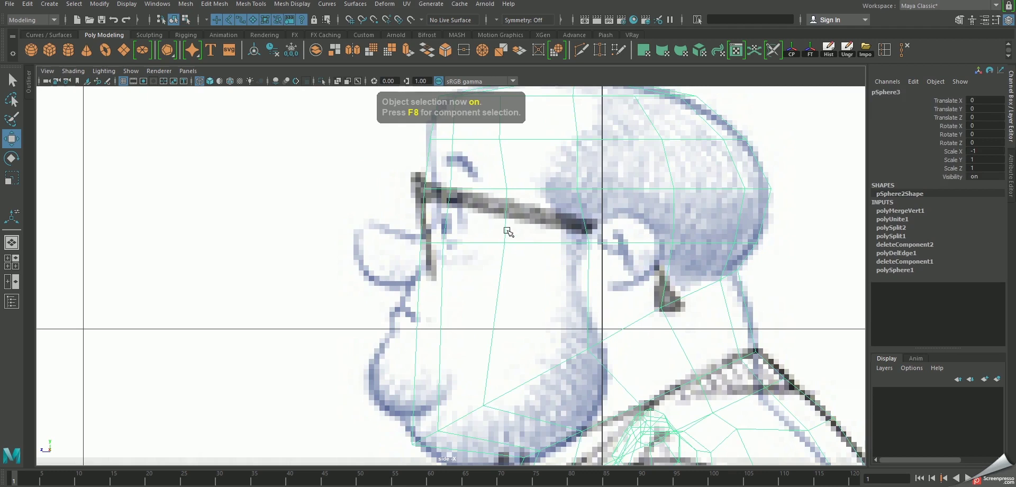
shift+right_drag(506, 231, 400, 242)
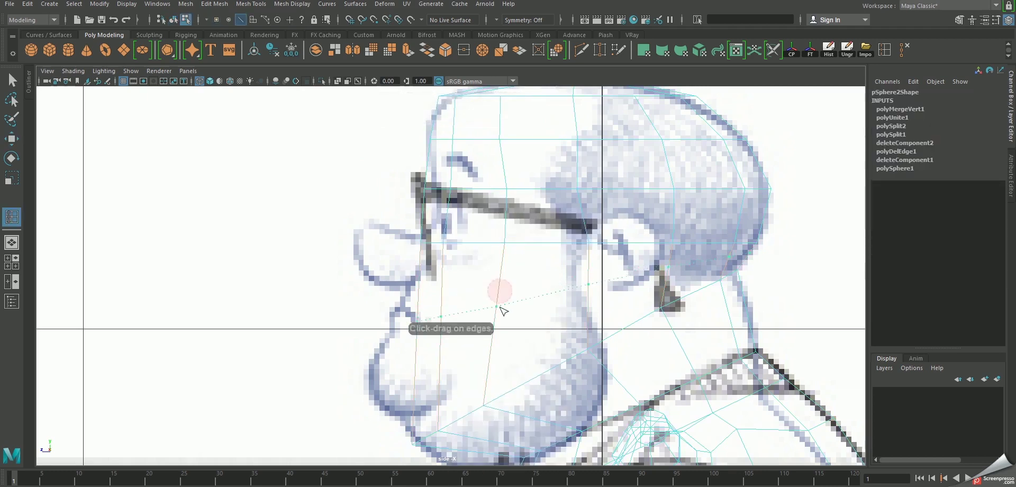
Insert a vertical edge loop down the face with Multi-Cut, then switch to vertex editing
ctrl+click(498, 314)
scroll(503, 249, up, 2)
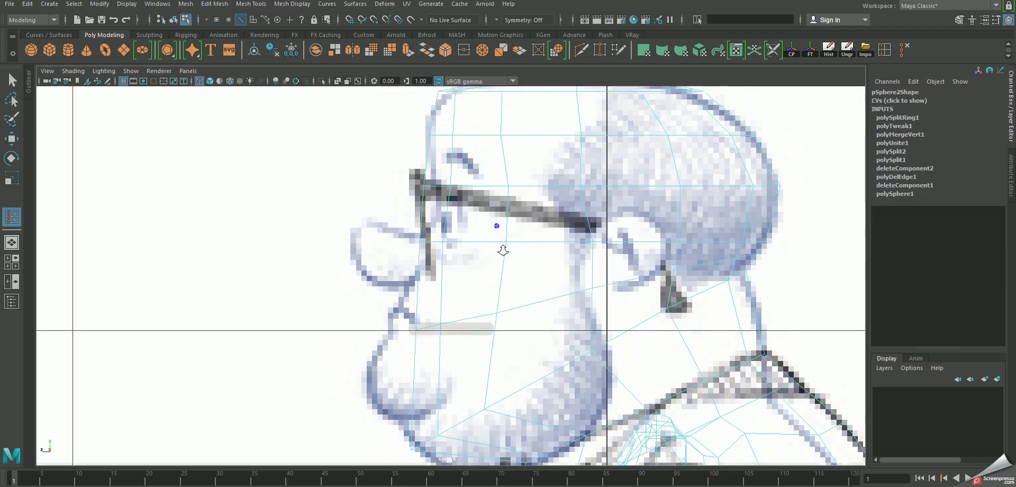
key(w)
right_click(502, 234)
right_drag(424, 234, 373, 235)
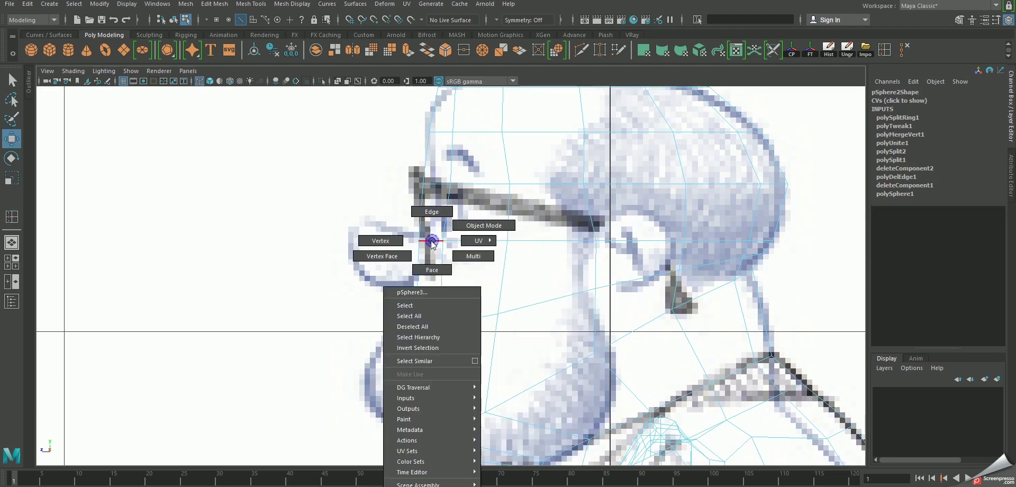
Move the new loop's face and chin vertices forward to fit the side profile
click(440, 324)
drag(448, 324, 428, 324)
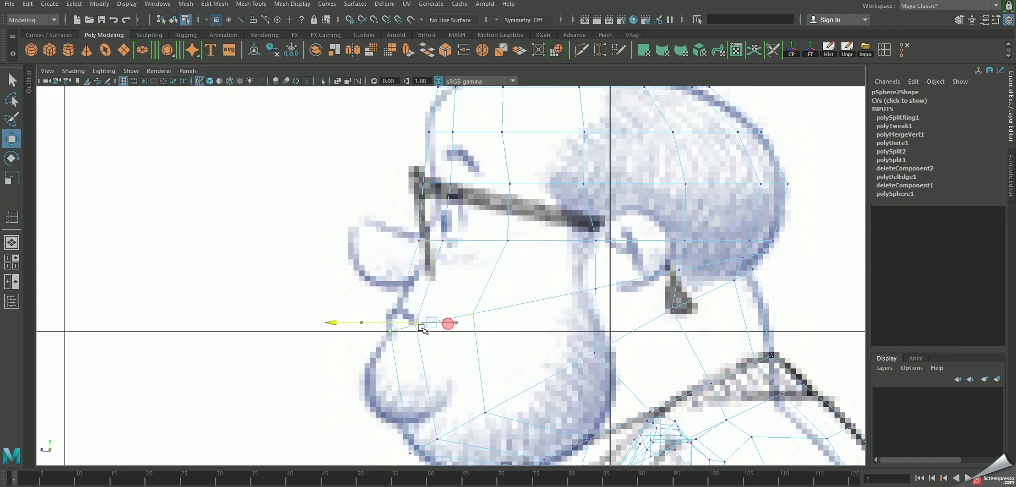
alt+middle_drag(483, 362, 486, 302)
click(438, 379)
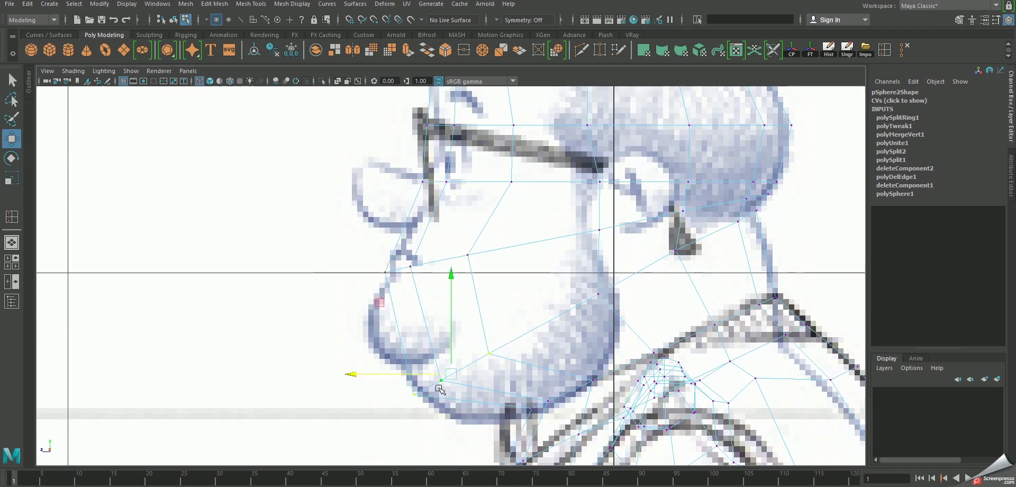
alt+middle_drag(595, 274, 520, 311)
drag(531, 260, 490, 336)
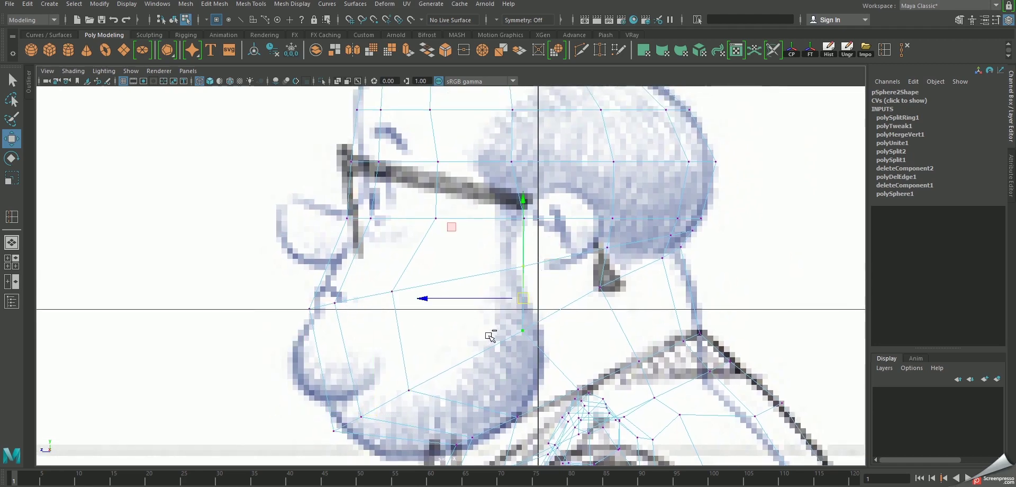
drag(523, 302, 492, 304)
Save the scene and confirm the student version file prompt
key(q)
key(ctrl+s)
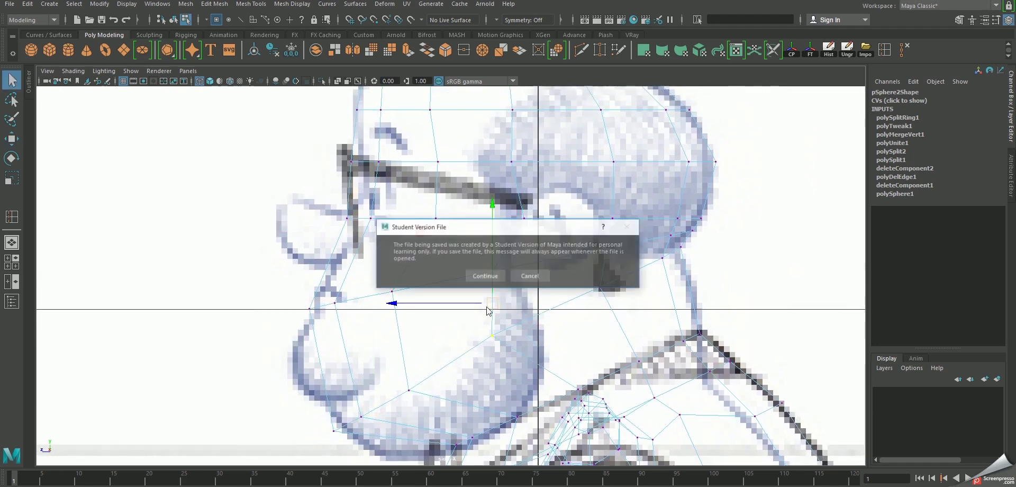
click(491, 277)
key(w)
Slide the brow vertices and the two vertices near the glasses forward onto the sketch line
alt+middle_drag(447, 222, 442, 309)
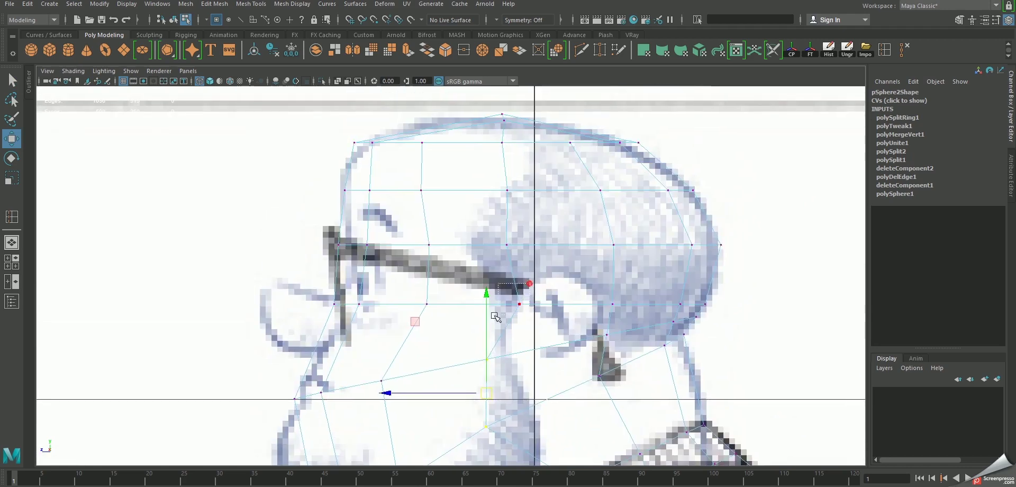
drag(419, 306, 409, 306)
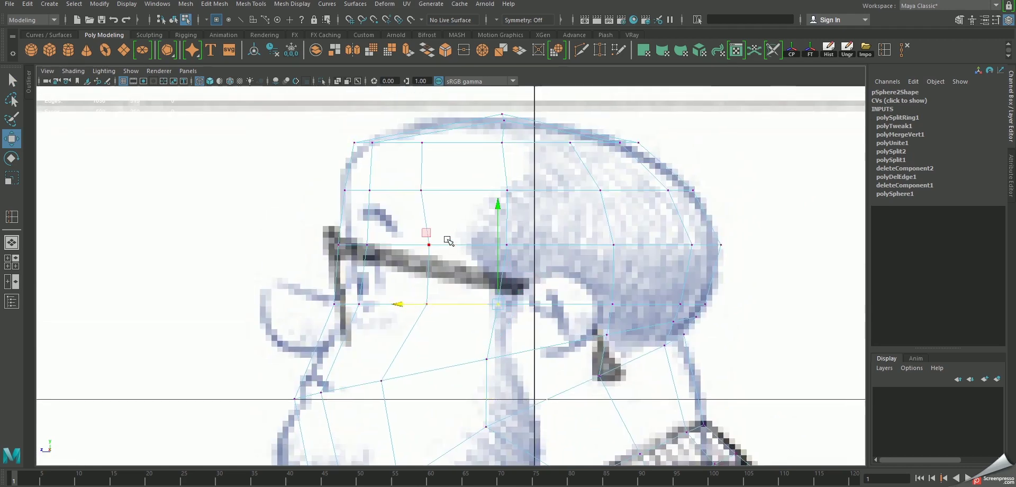
drag(452, 244, 411, 324)
drag(325, 275, 315, 276)
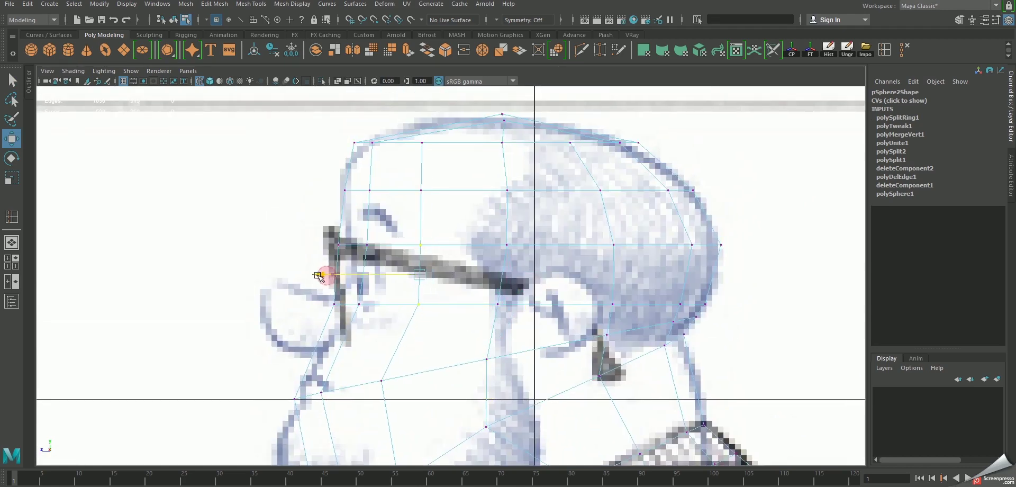
scroll(384, 367, down, 3)
scroll(397, 363, up, 3)
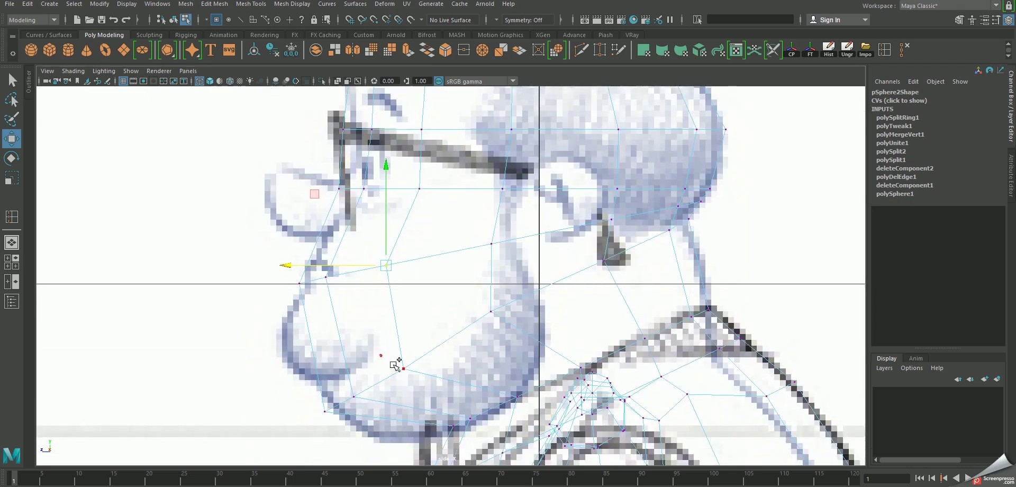
drag(392, 378, 423, 254)
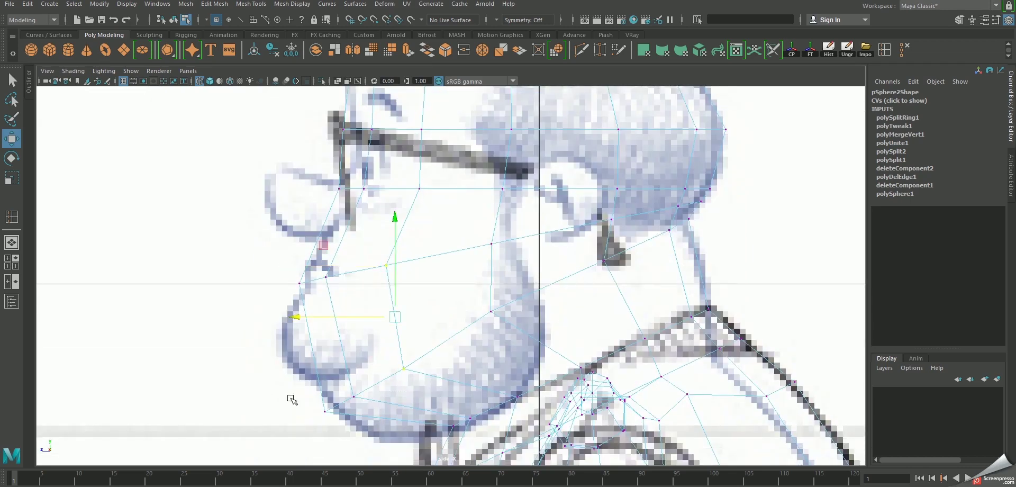
Nudge the cheek vertex and three vertices around the ear down and back
click(491, 311)
drag(491, 311, 509, 320)
alt+middle_drag(600, 248, 533, 276)
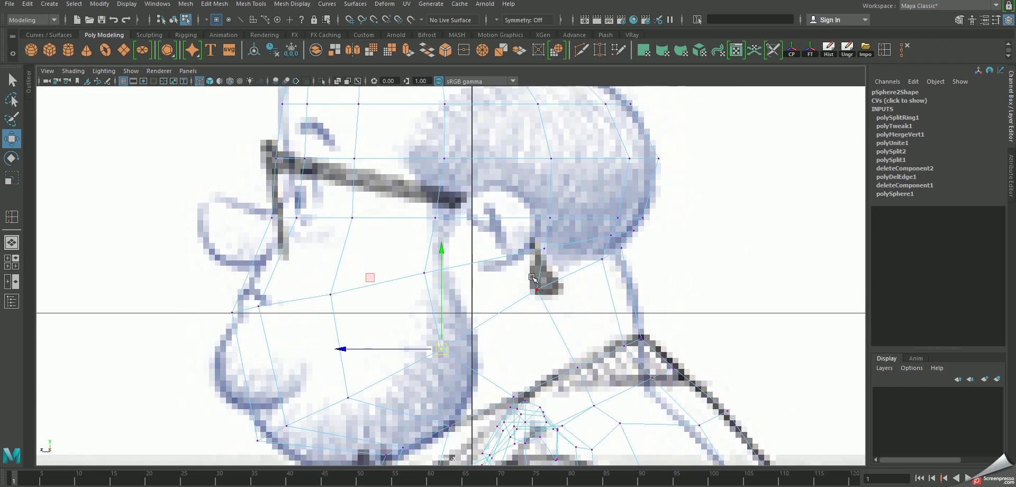
click(535, 289)
shift+click(603, 258)
shift+click(619, 246)
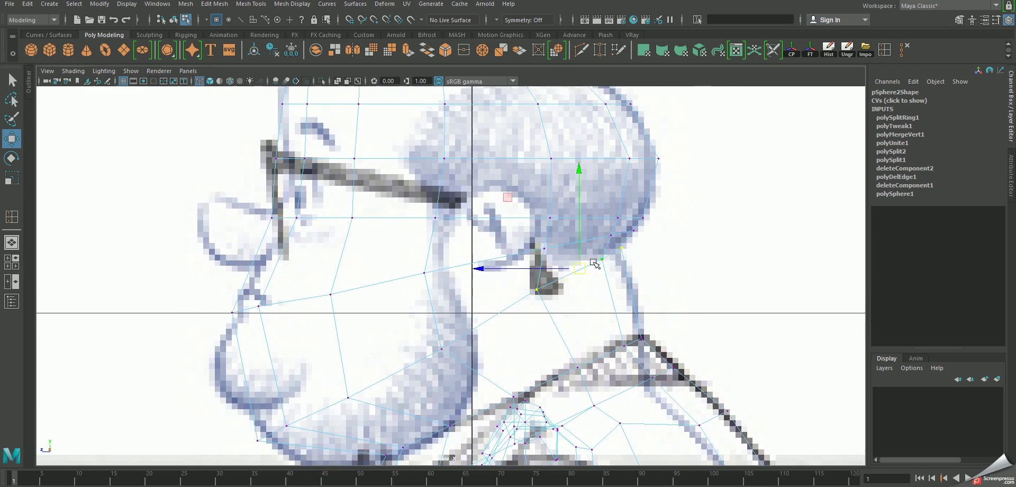
drag(578, 268, 586, 272)
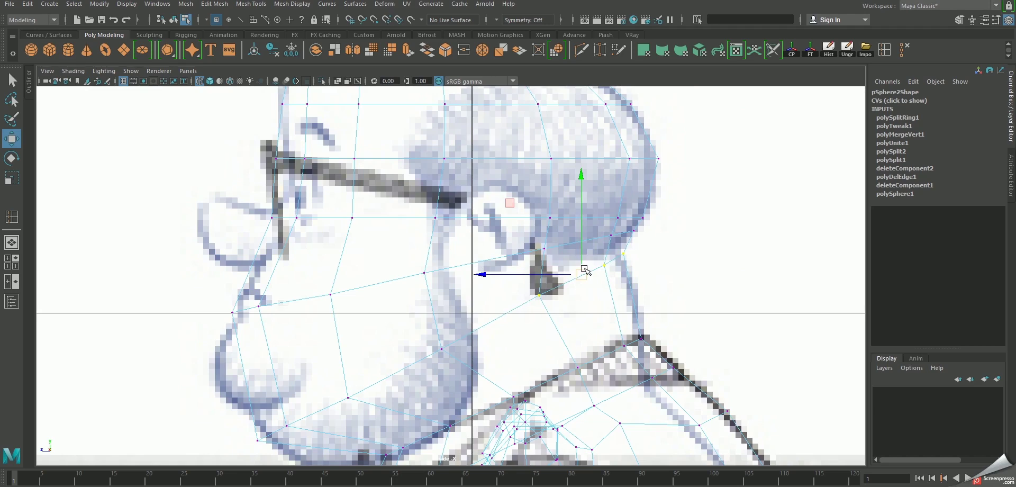
alt+middle_drag(416, 294, 464, 283)
Orbit the maximized perspective view around the character's head, back in object mode, then restore four views
key(space)
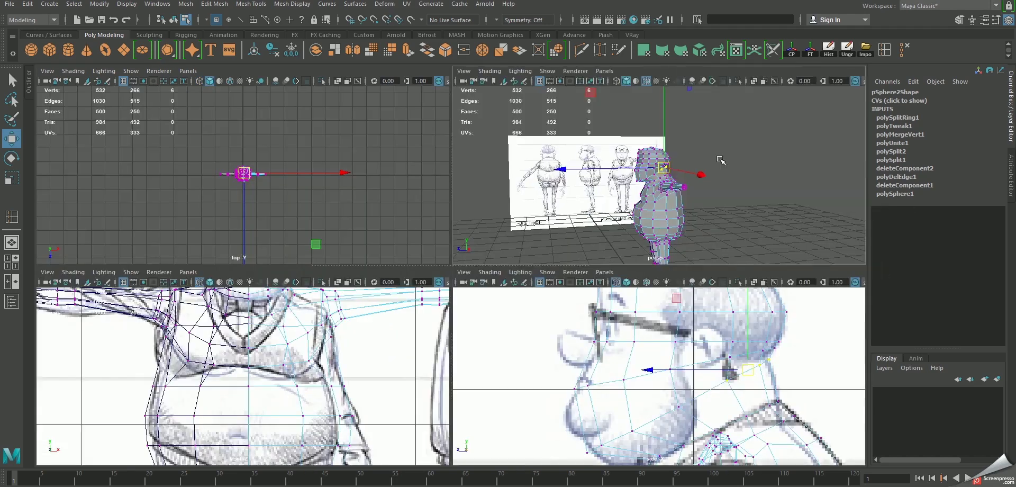
key(space)
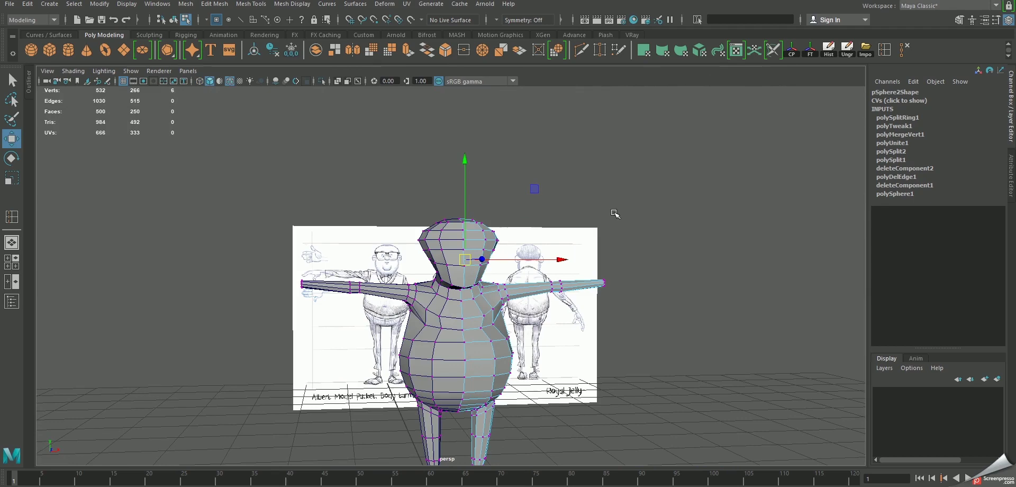
scroll(491, 181, up, 2)
alt+drag(492, 187, 532, 297)
right_drag(495, 200, 507, 205)
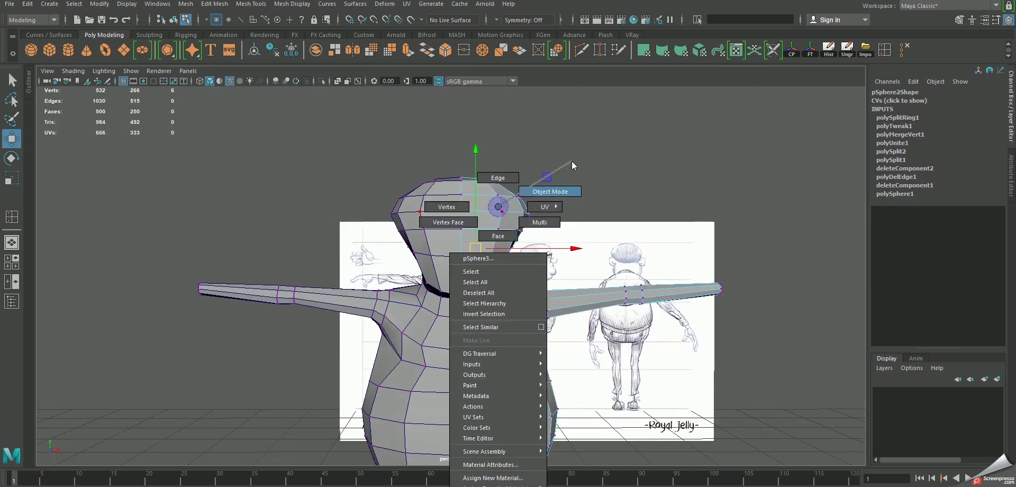
key(space)
key(space)
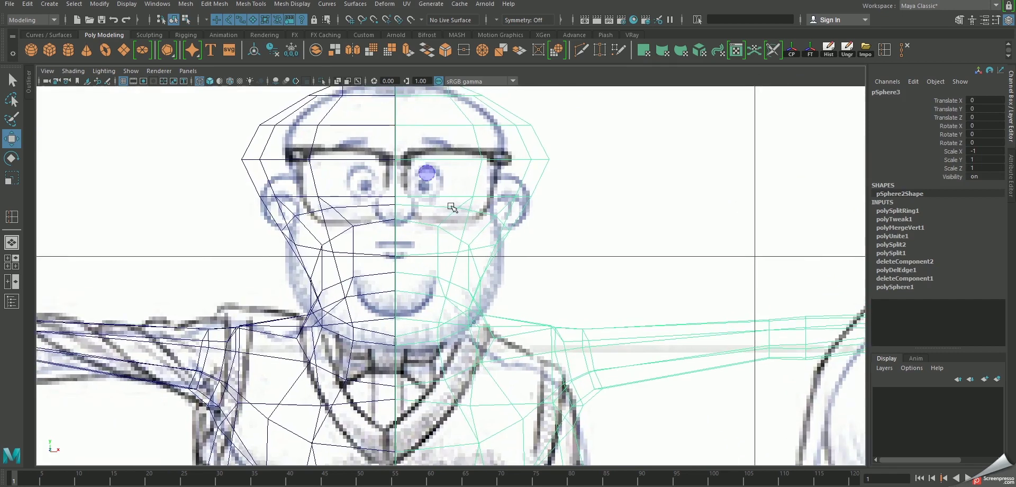
In the front view, widen the glasses-level vertex row, narrow the row above, and fit the top row
alt+middle_drag(496, 168, 484, 222)
right_drag(484, 221, 492, 220)
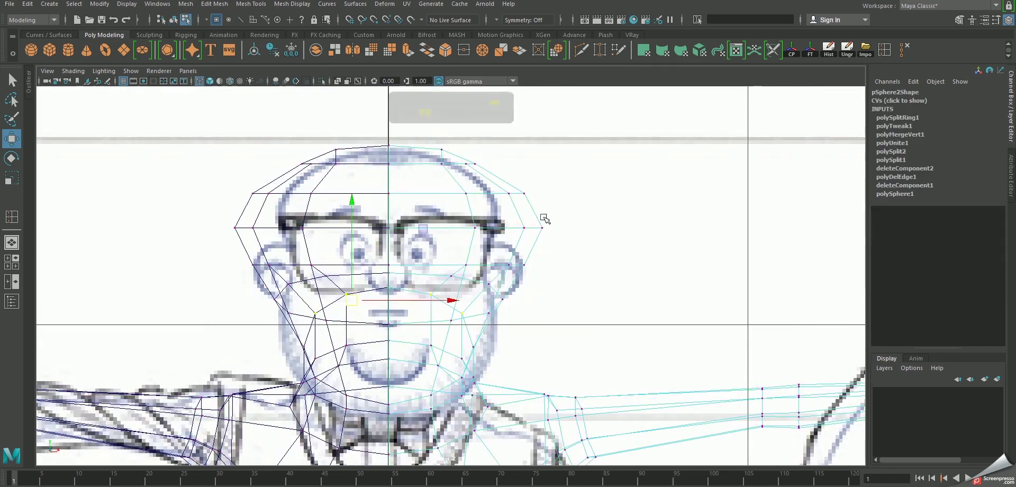
scroll(577, 159, up, 3)
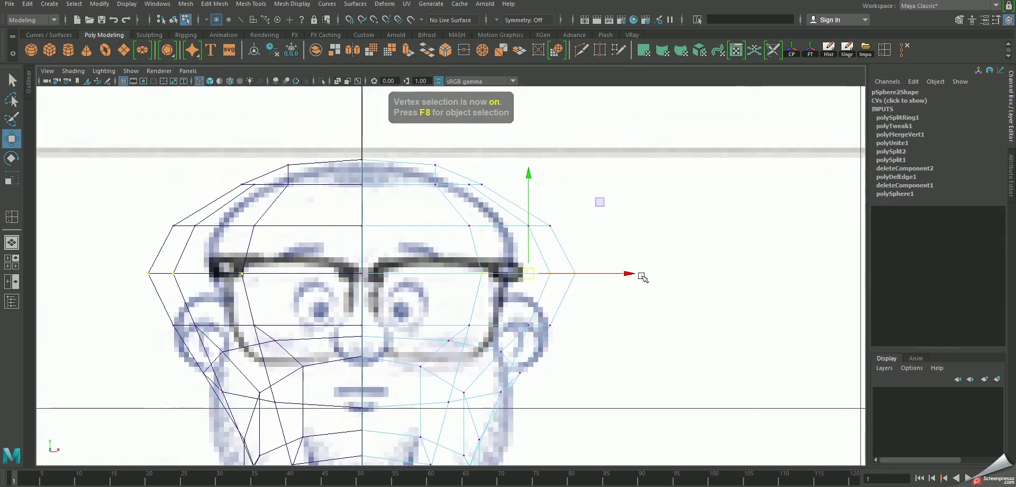
drag(561, 273, 599, 272)
alt+middle_drag(553, 204, 563, 260)
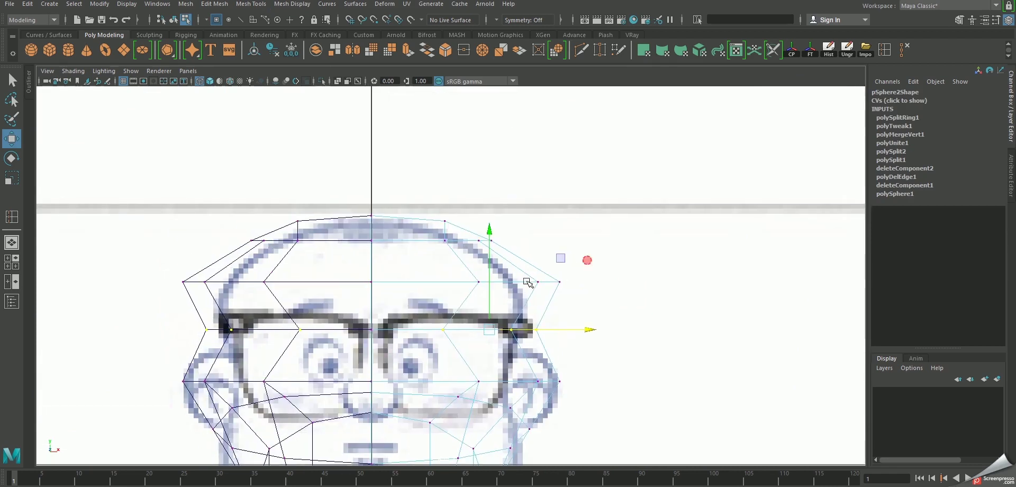
key(Up)
drag(620, 283, 579, 281)
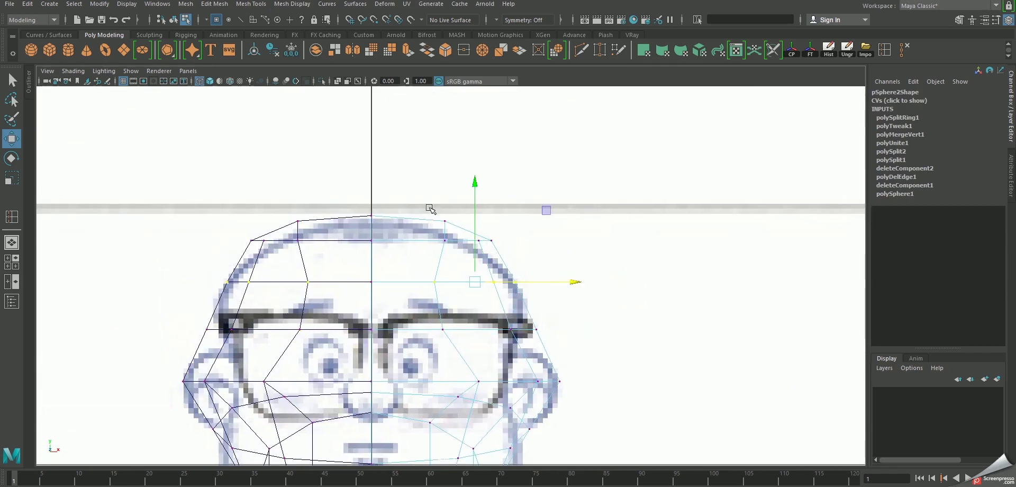
key(Up)
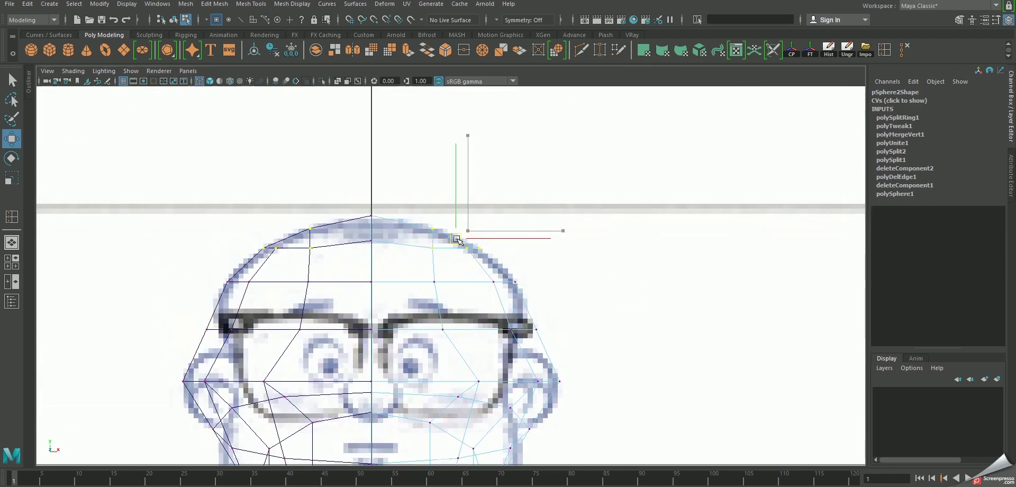
mouse_move(348, 180)
alt+right_down()
mouse_move(382, 240)
mouse_move(423, 212)
alt+right_up()
Move a brow vertex right onto the outline and slide the lower cheek vertex inward
click(421, 226)
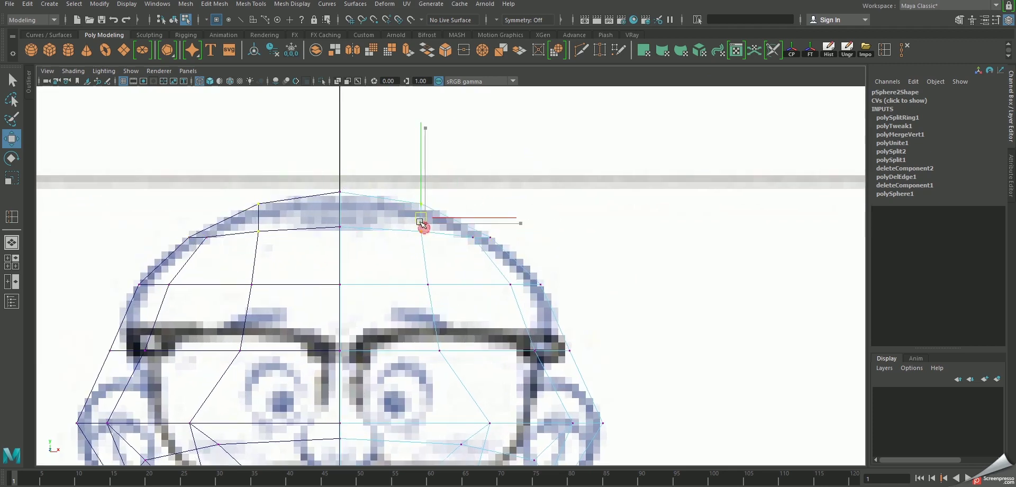
click(480, 239)
key(e)
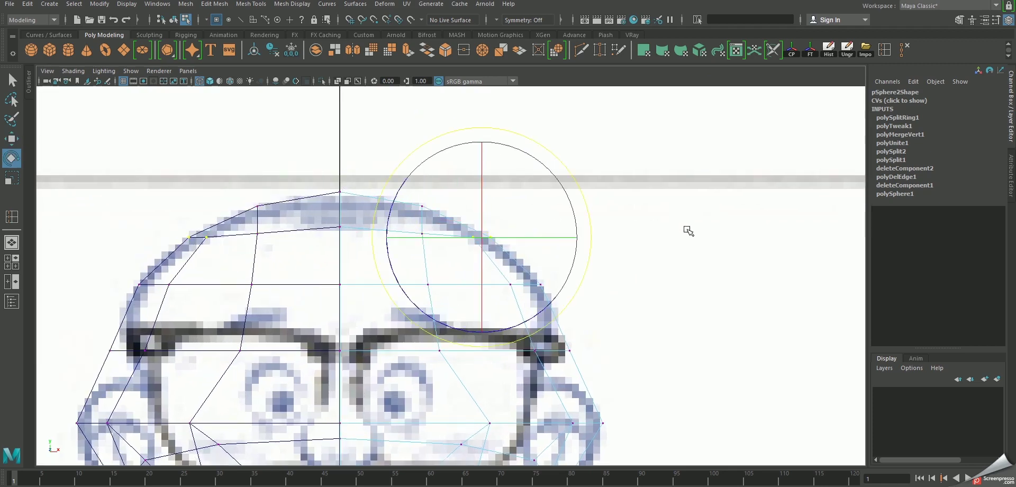
key(w)
alt+middle_drag(601, 285, 623, 170)
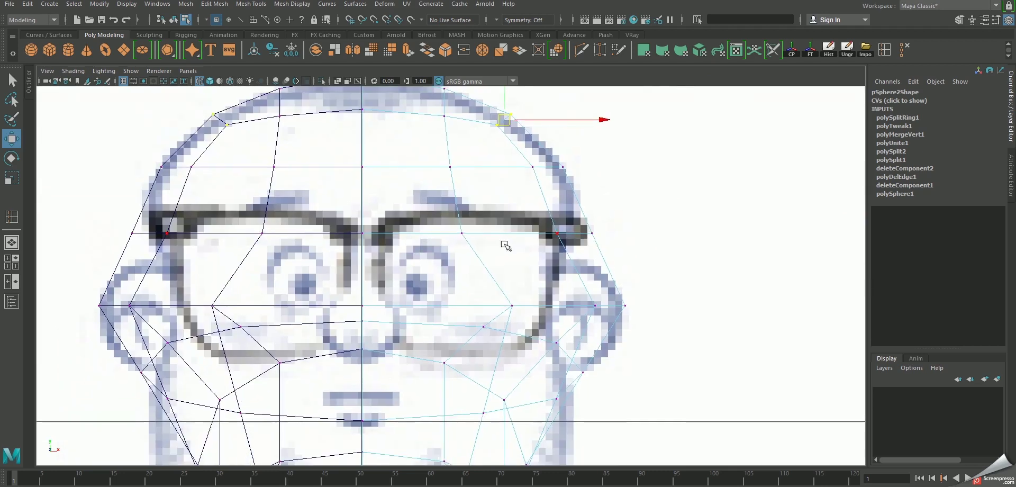
drag(439, 246, 471, 233)
click(512, 305)
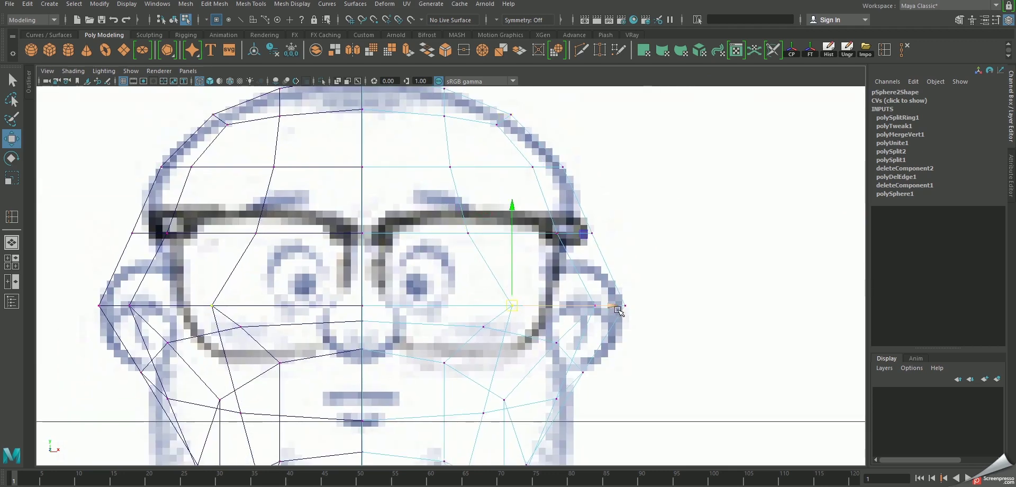
drag(606, 305, 569, 307)
key(ctrl+z)
mouse_move(502, 315)
middle_down()
mouse_move(653, 385)
mouse_move(619, 378)
middle_up()
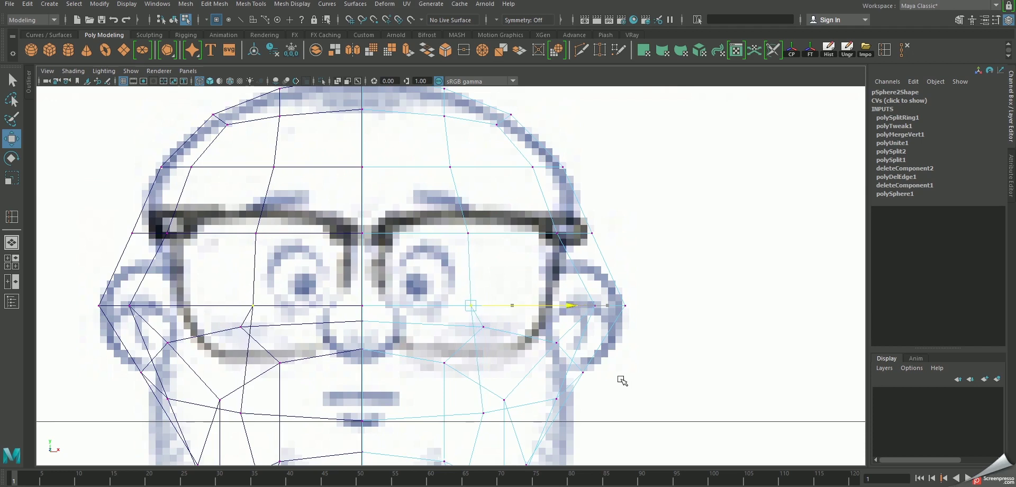
Slide the outer vertices of the cheek rows inward along X to the ear outline
drag(653, 275, 570, 318)
middle_drag(726, 351, 673, 347)
drag(639, 207, 512, 258)
middle_drag(748, 332, 732, 330)
scroll(643, 248, down, 2)
scroll(593, 296, up, 2)
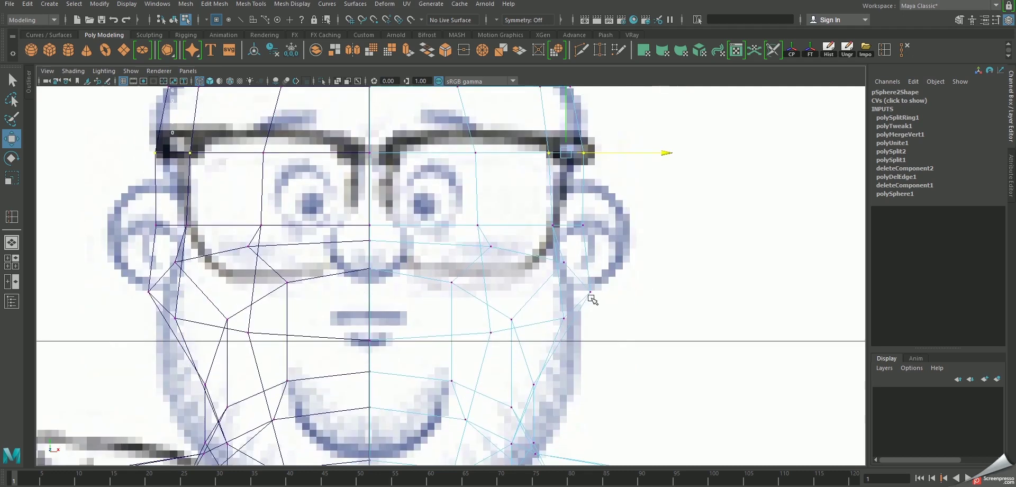
alt+middle_drag(593, 296, 607, 228)
drag(604, 213, 526, 288)
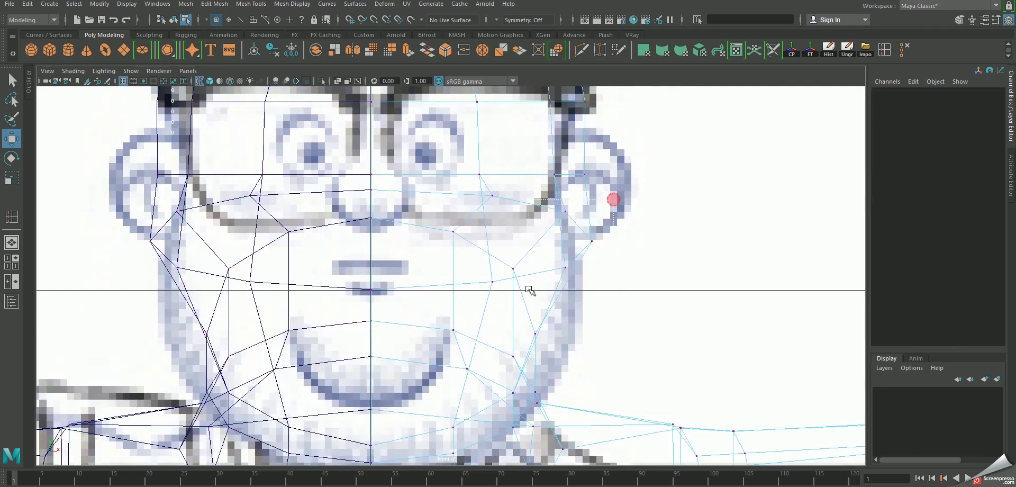
key(space)
key(space)
Undo the head-side vertex changes and slide the selected head vertices sideways in perspective
scroll(525, 187, up, 2)
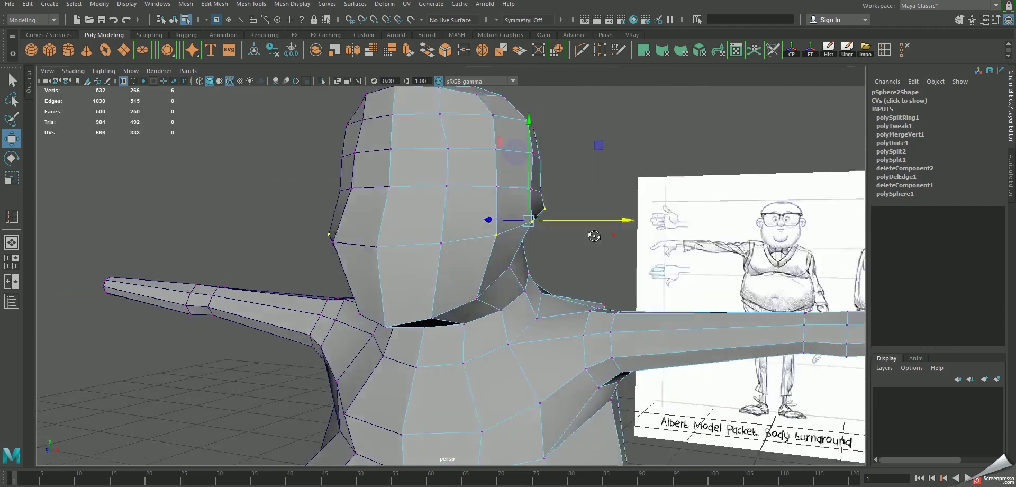
mouse_move(524, 187)
alt+mouse_down()
mouse_move(603, 237)
mouse_move(574, 227)
alt+mouse_up()
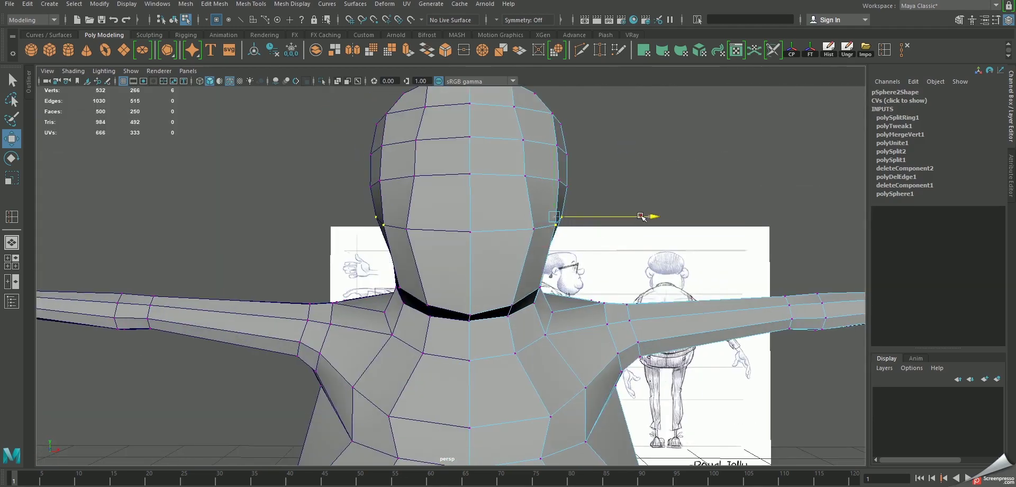
key(ctrl+z)
key(ctrl+z)
key(ctrl+z)
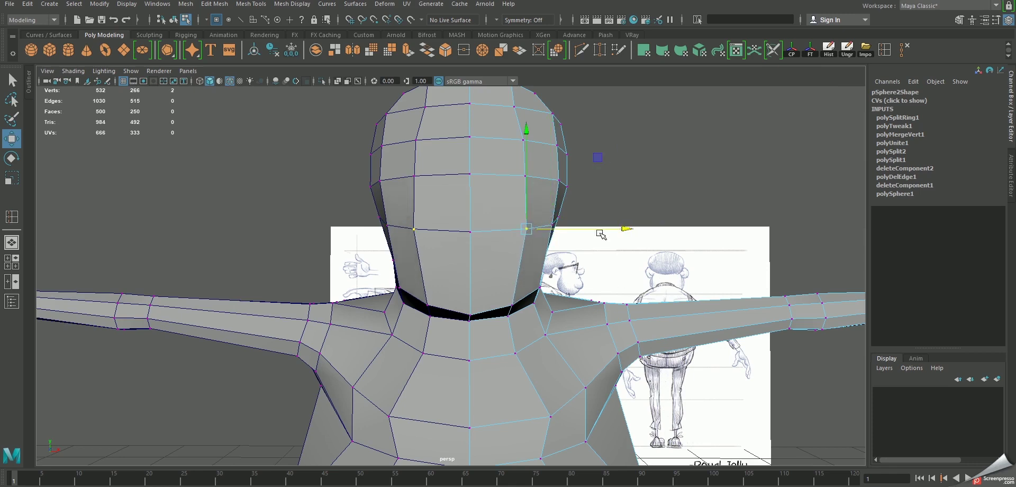
alt+middle_drag(600, 234, 605, 317)
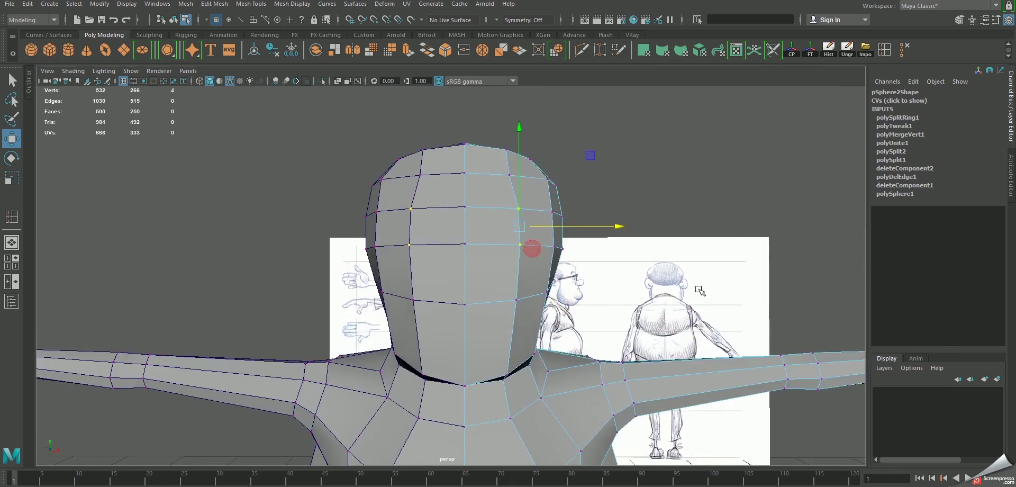
middle_drag(700, 291, 694, 291)
Return to object mode and turn on smooth preview (3) for the body mesh
right_drag(514, 215, 563, 166)
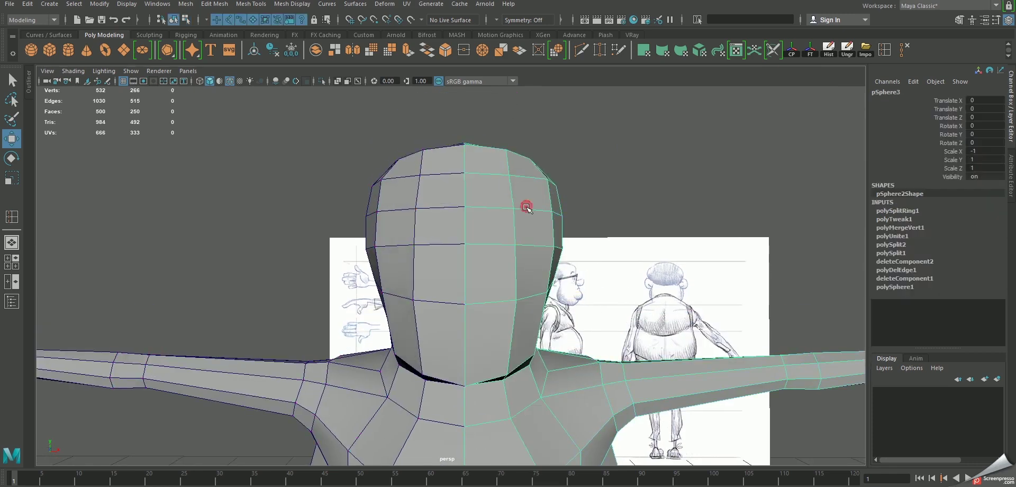
key(3)
alt+drag(524, 204, 606, 148)
click(606, 148)
scroll(390, 176, down, 5)
mouse_move(390, 177)
alt+mouse_down()
mouse_move(503, 311)
mouse_move(478, 241)
alt+mouse_up()
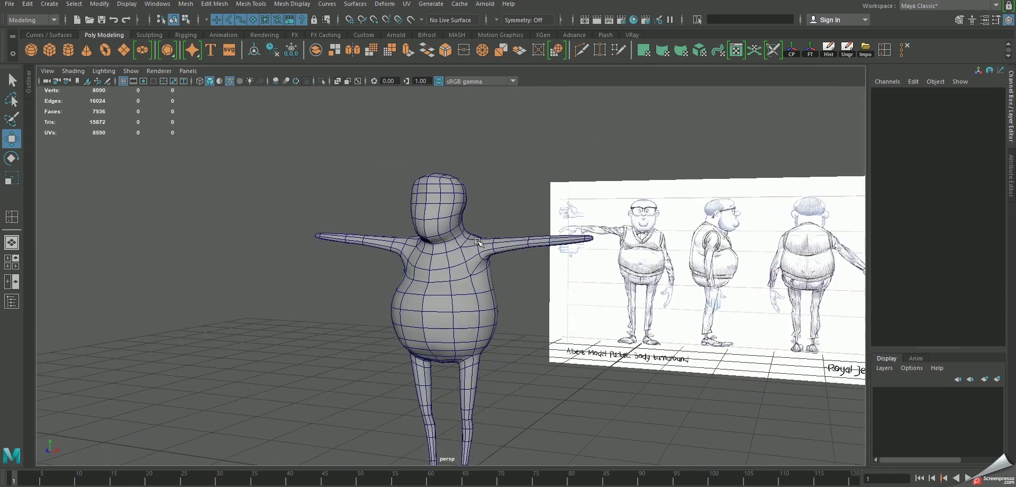
Orbit out to a front view of the smoothed character beside both reference sheets
click(483, 277)
mouse_move(479, 277)
alt+mouse_down()
mouse_move(503, 313)
mouse_move(554, 309)
alt+mouse_up()
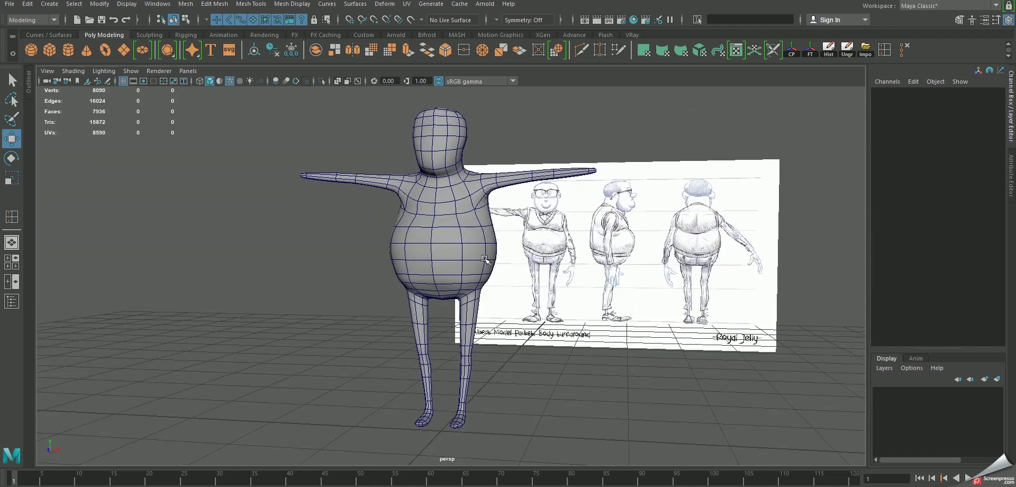
alt+drag(484, 259, 479, 275)
click(479, 274)
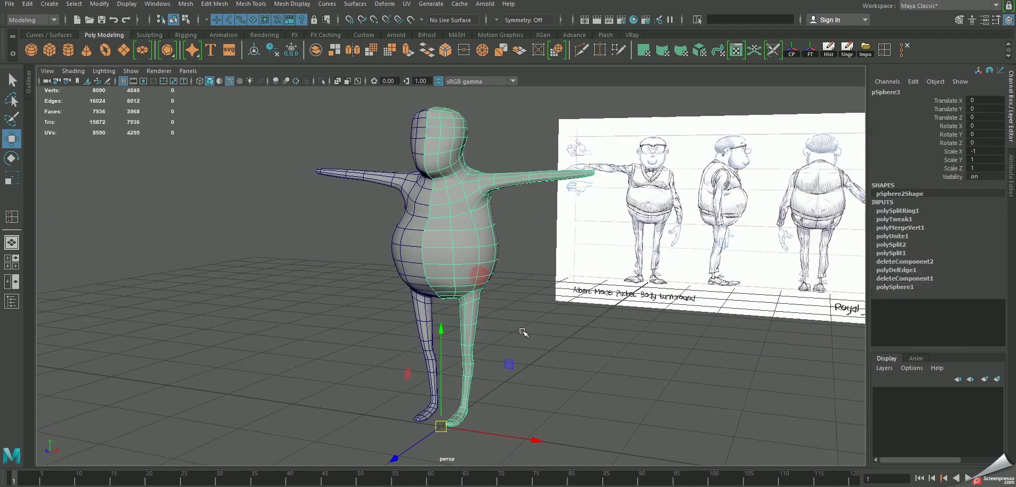
mouse_move(523, 332)
alt+mouse_down()
mouse_move(617, 419)
mouse_move(381, 354)
mouse_move(547, 414)
alt+mouse_up()
click(617, 420)
alt+drag(468, 365, 302, 314)
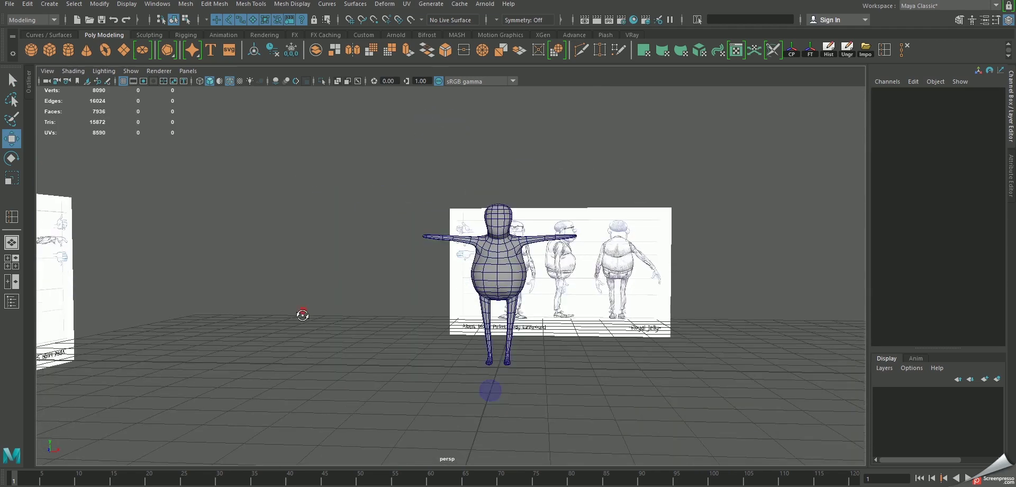
Create a polygon cube and save the scene
click(49, 50)
alt+drag(431, 283, 424, 263)
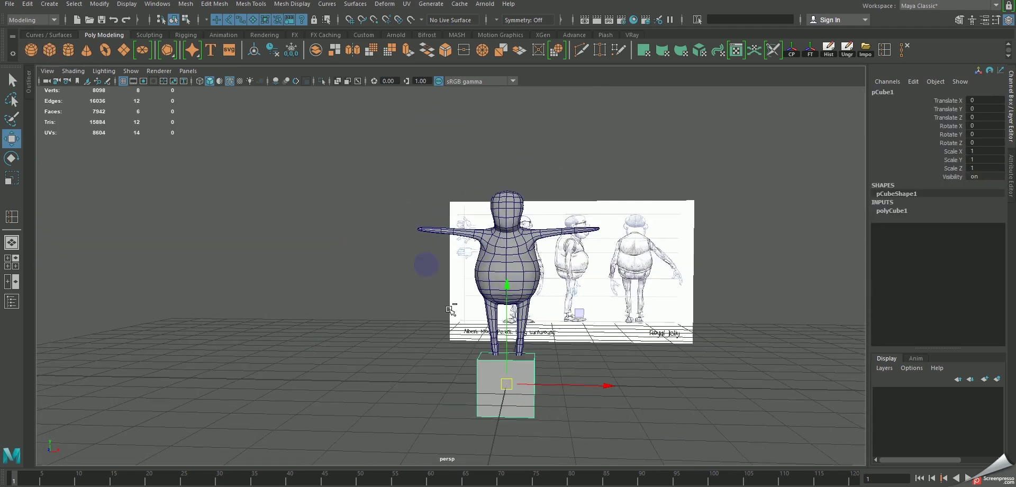
key(q)
key(ctrl+s)
click(488, 275)
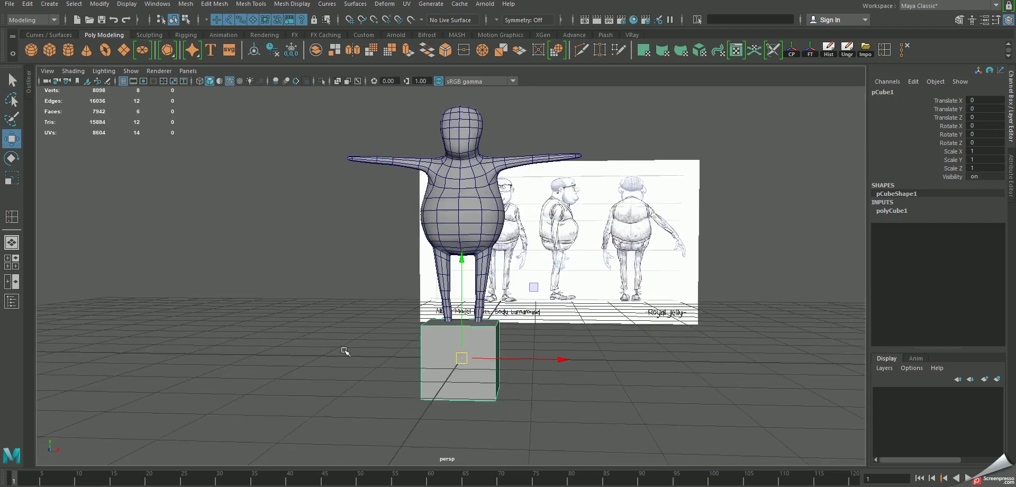
In the front view, scale the cube to 0.235 and move it onto the sketched hand's palm
key(w)
scroll(193, 242, up, 3)
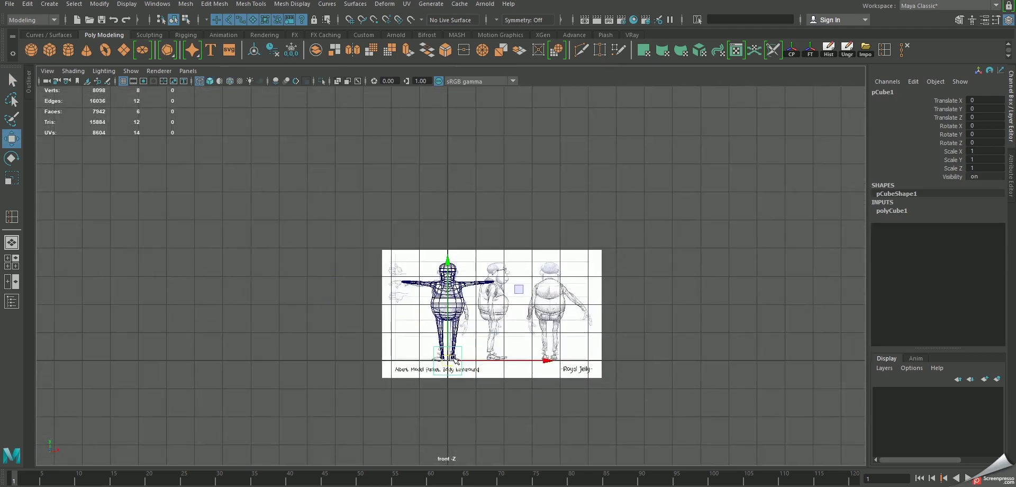
drag(449, 356, 394, 297)
scroll(394, 297, up, 5)
scroll(394, 298, up, 5)
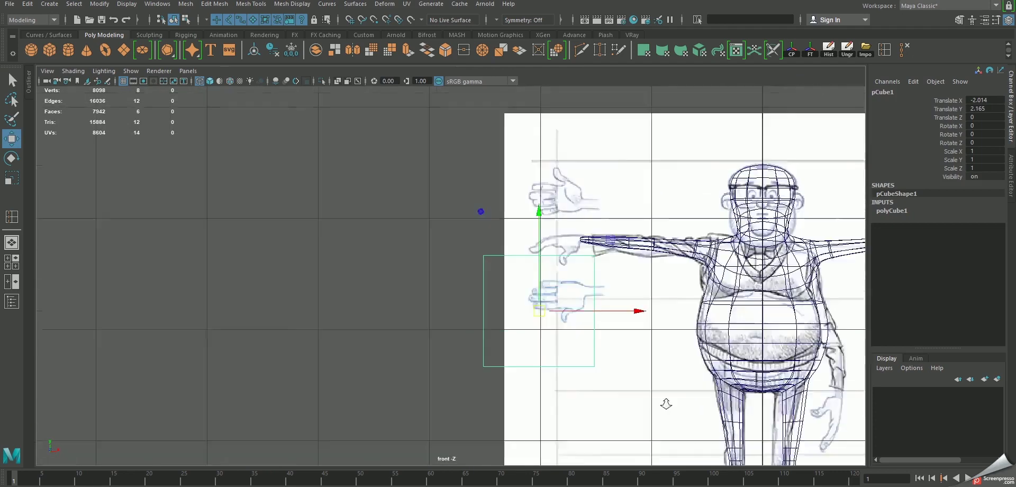
scroll(489, 375, up, 5)
scroll(489, 375, up, 4)
key(r)
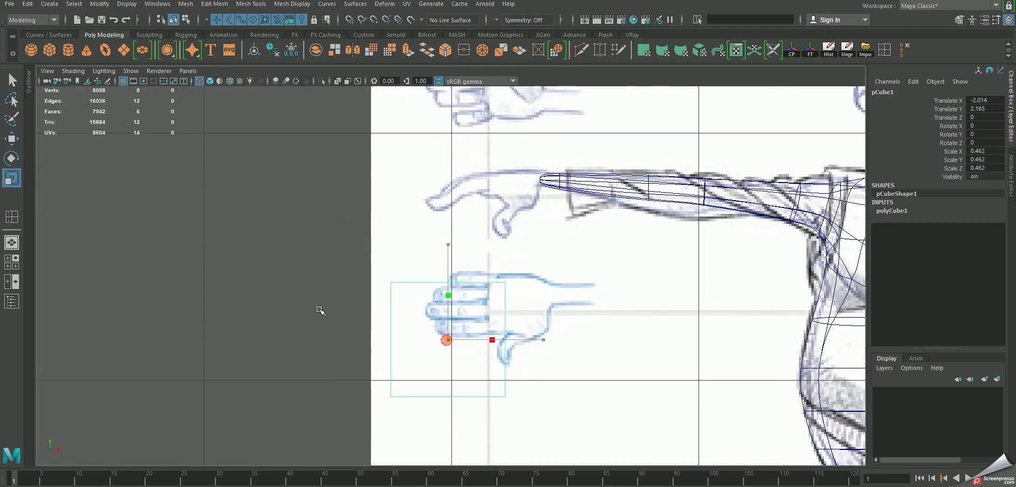
drag(448, 339, 280, 306)
key(w)
scroll(392, 289, up, 1)
scroll(392, 288, up, 1)
drag(448, 364, 543, 317)
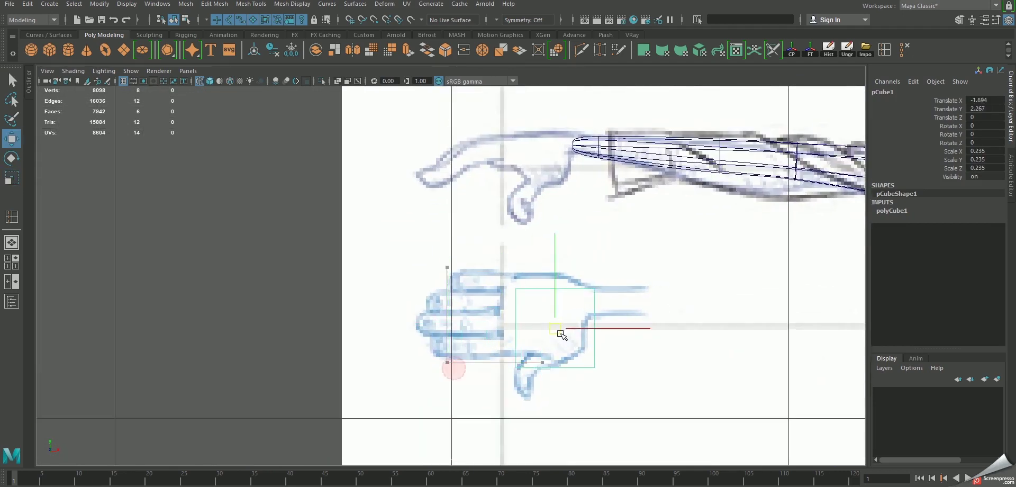
In perspective, flatten the cube's depth to Scale Z 0.154
key(space)
click(553, 246)
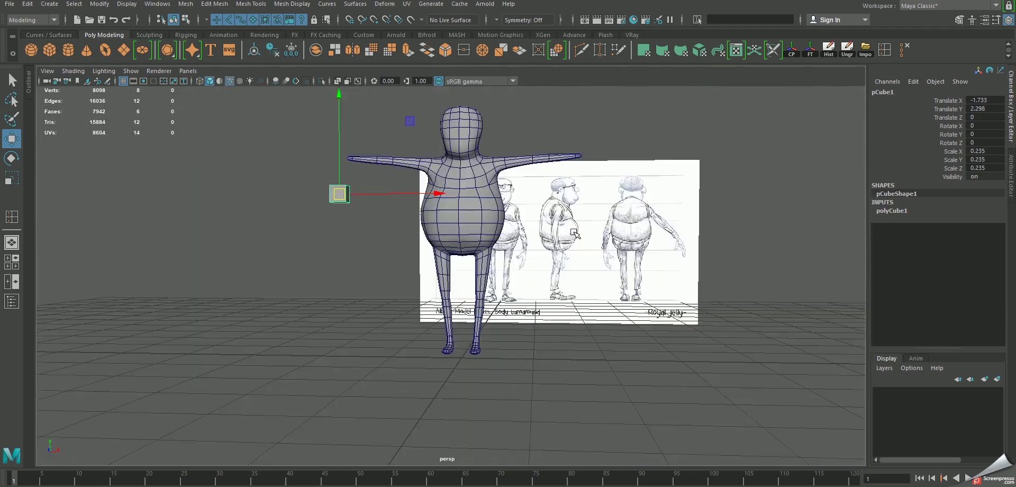
alt+drag(575, 234, 657, 277)
key(r)
drag(549, 284, 508, 281)
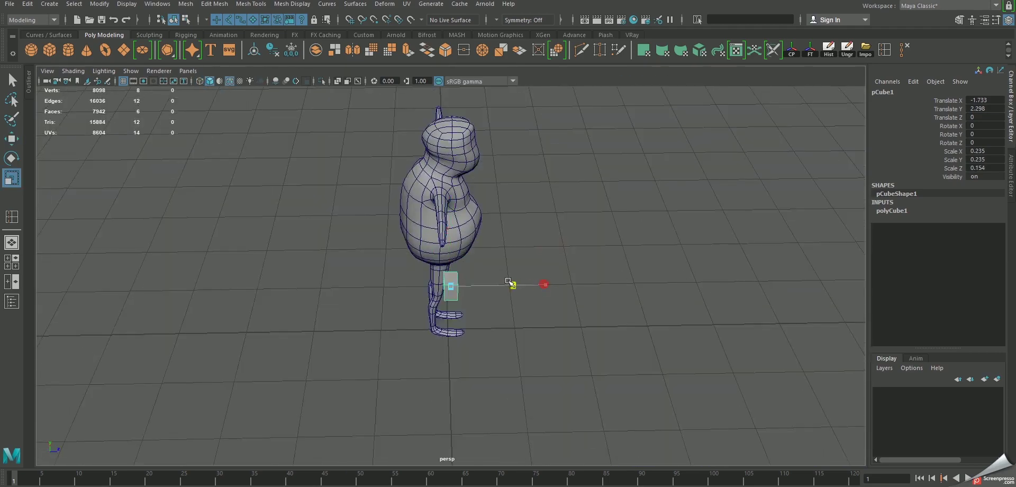
Maximize the front view, zoom in on the cube, and nudge a corner vertex up
key(space)
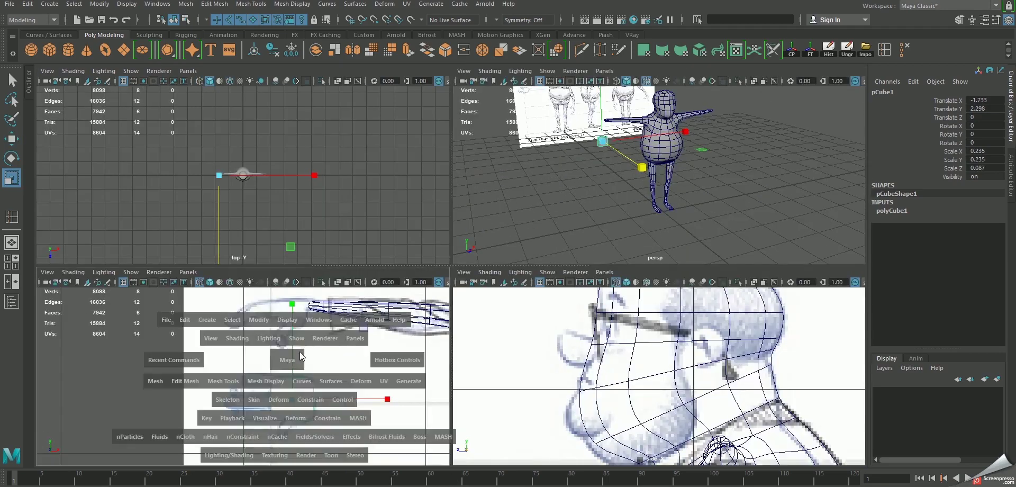
key(space)
scroll(465, 379, up, 2)
scroll(428, 324, up, 1)
scroll(444, 296, up, 2)
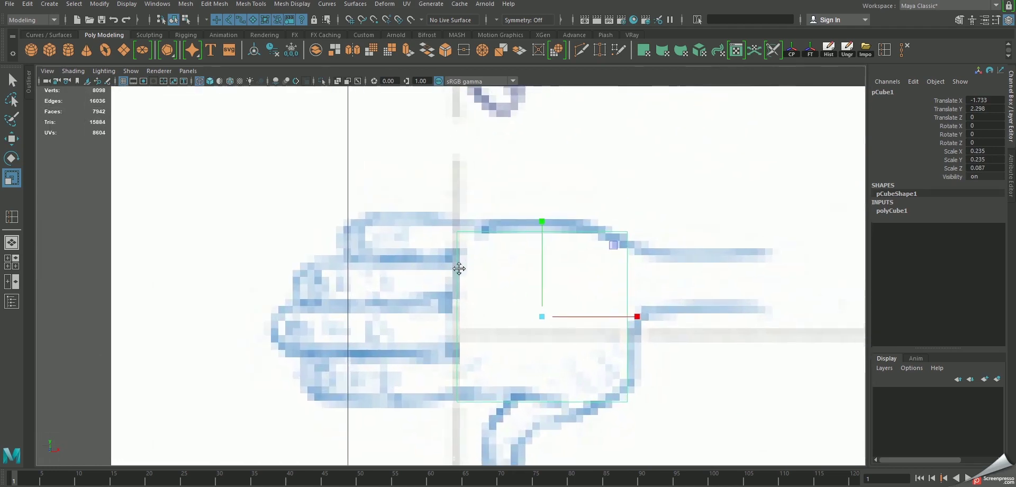
scroll(458, 267, up, 1)
key(F9)
mouse_move(465, 206)
mouse_down()
mouse_move(432, 257)
mouse_move(443, 234)
mouse_up()
key(w)
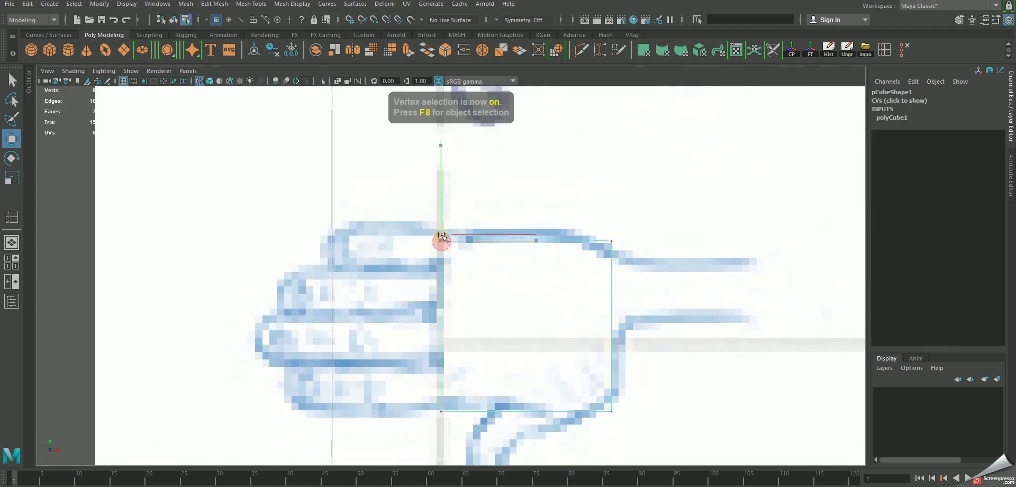
key(F8)
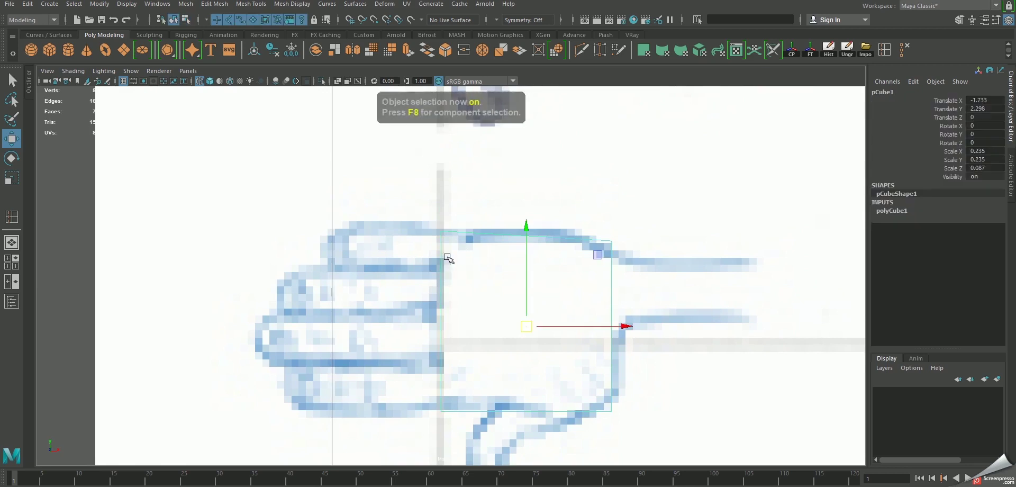
Add three edge loops across the hand cube with Multi-Cut
shift+right_drag(439, 261, 442, 291)
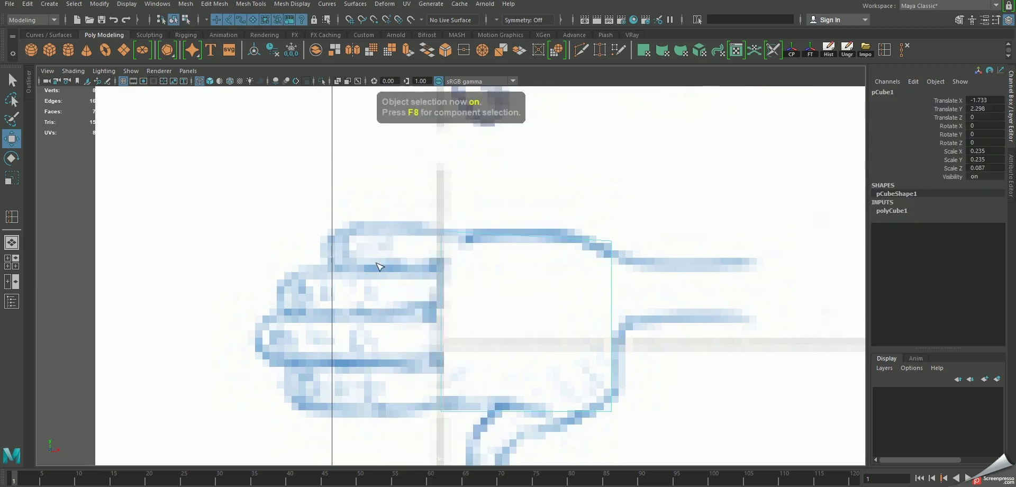
click(442, 271)
scroll(442, 271, up, 1)
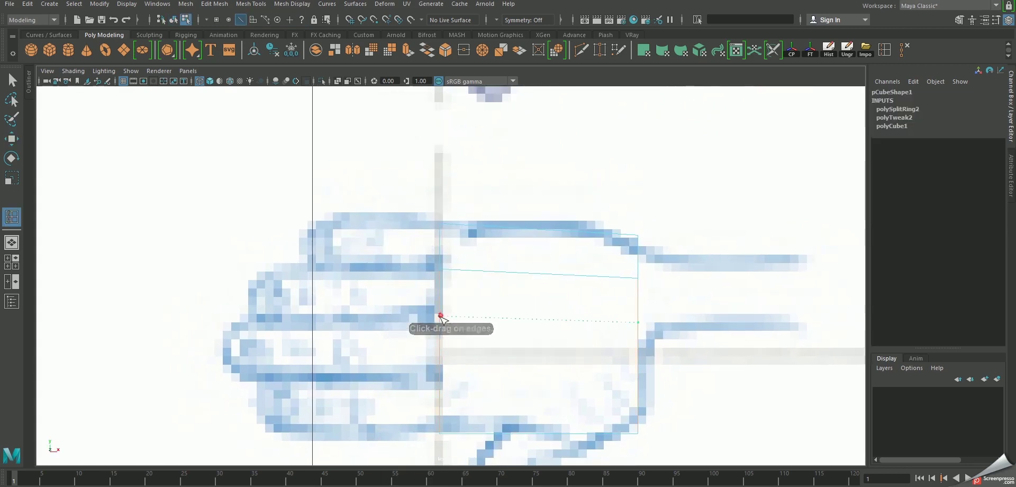
ctrl+click(443, 324)
alt+middle_drag(453, 347, 444, 313)
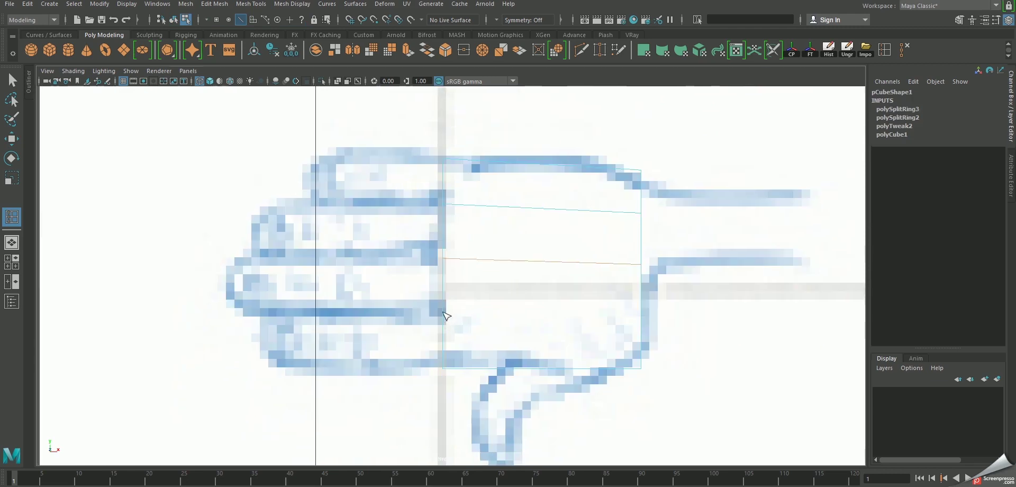
ctrl+click(443, 310)
key(w)
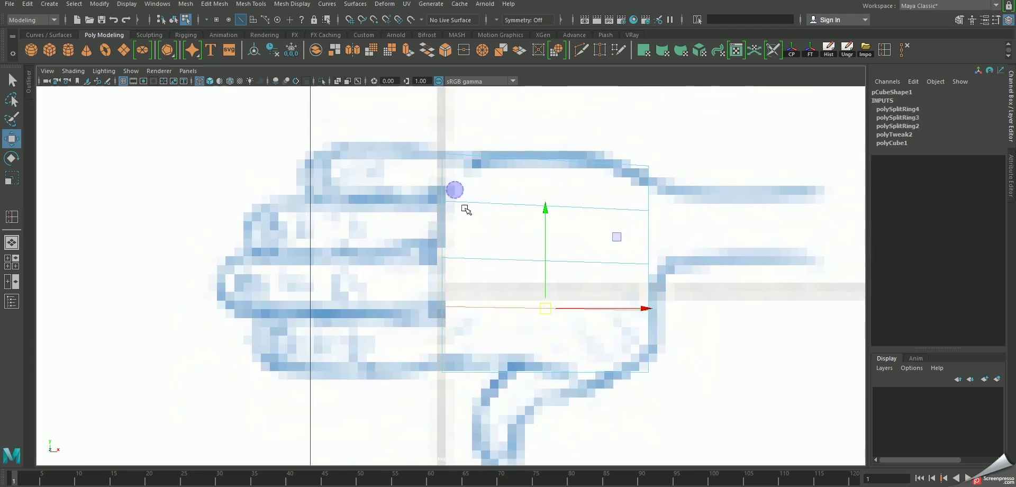
Shift the palm's left-edge corner and middle vertices slightly left to match the sketch
alt+middle_drag(465, 208, 455, 233)
right_drag(435, 182, 400, 164)
click(433, 179)
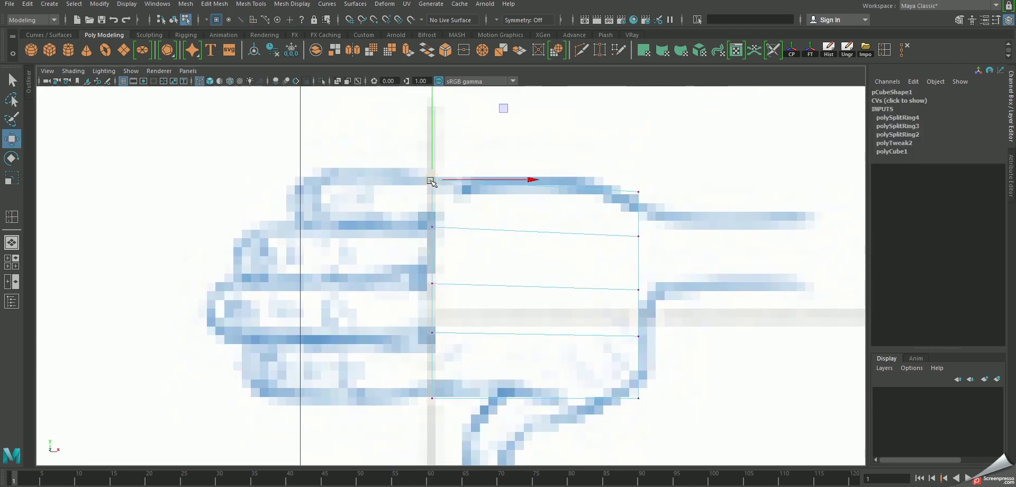
drag(375, 421, 408, 422)
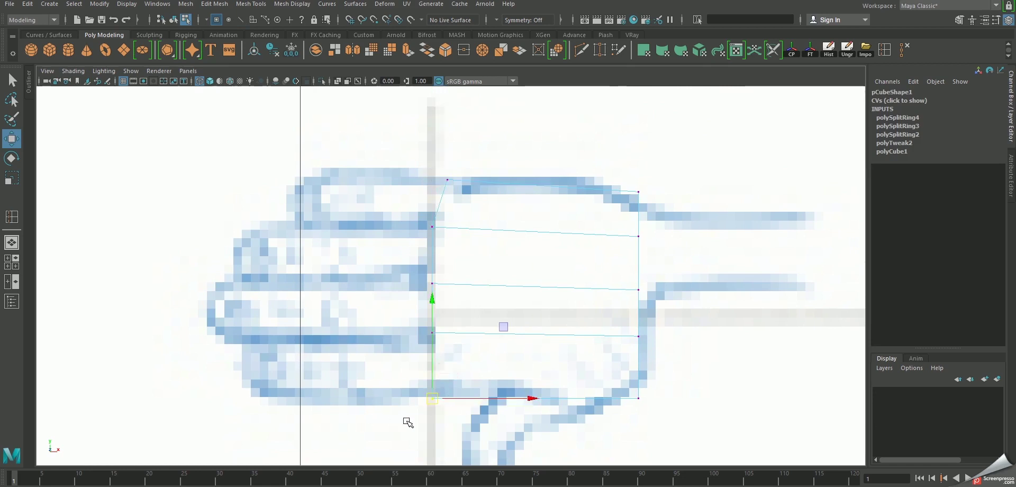
middle_drag(422, 424, 414, 427)
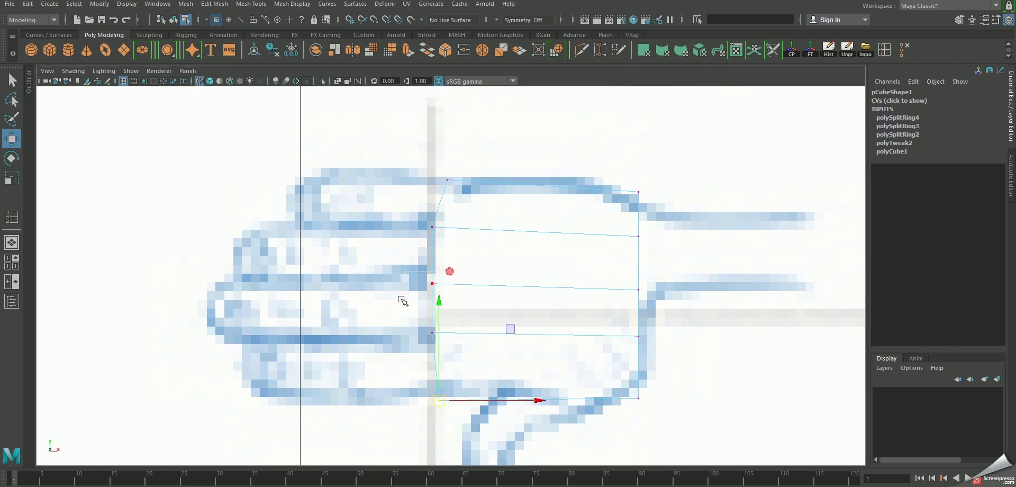
drag(403, 301, 404, 302)
middle_drag(373, 355, 368, 356)
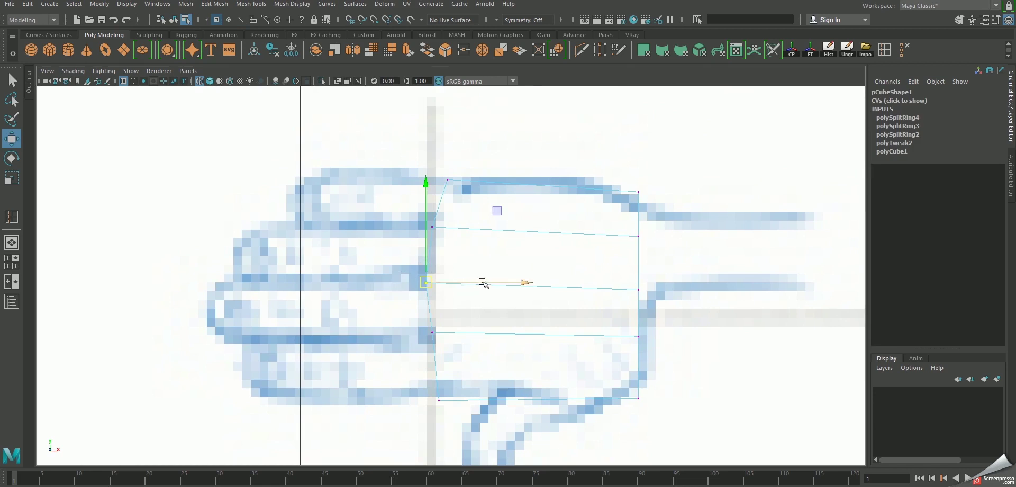
Select the four finger-side faces of the palm and extrude them as separate faces
right_drag(443, 194, 466, 187)
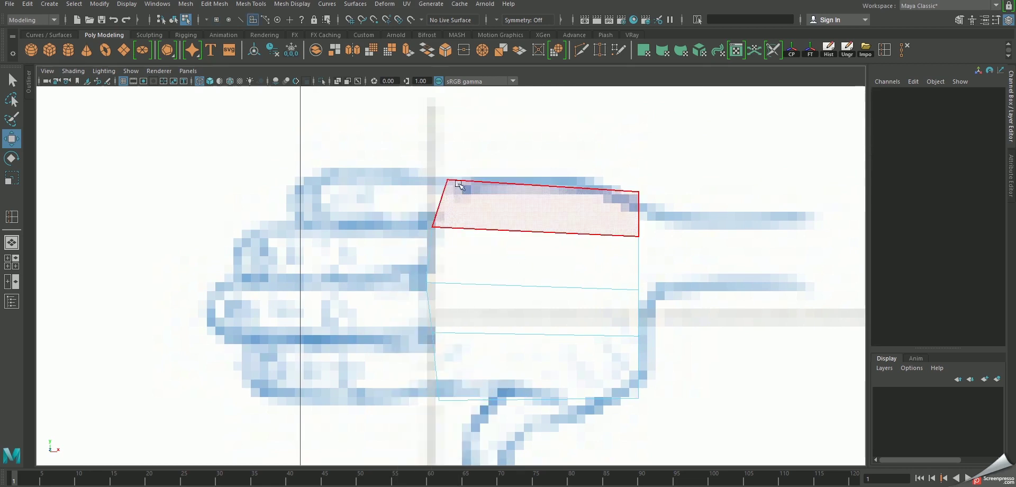
click(469, 161)
drag(356, 397, 538, 160)
click(538, 160)
drag(644, 442, 504, 389)
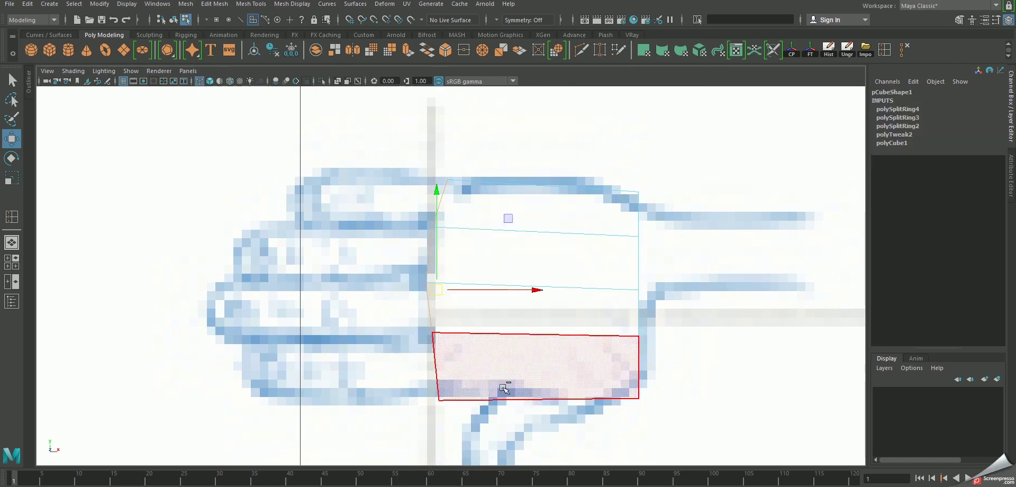
key(ctrl+e)
Shrink the extruded finger-side faces uniformly to about 0.783 scale
key(space)
alt+drag(529, 265, 582, 275)
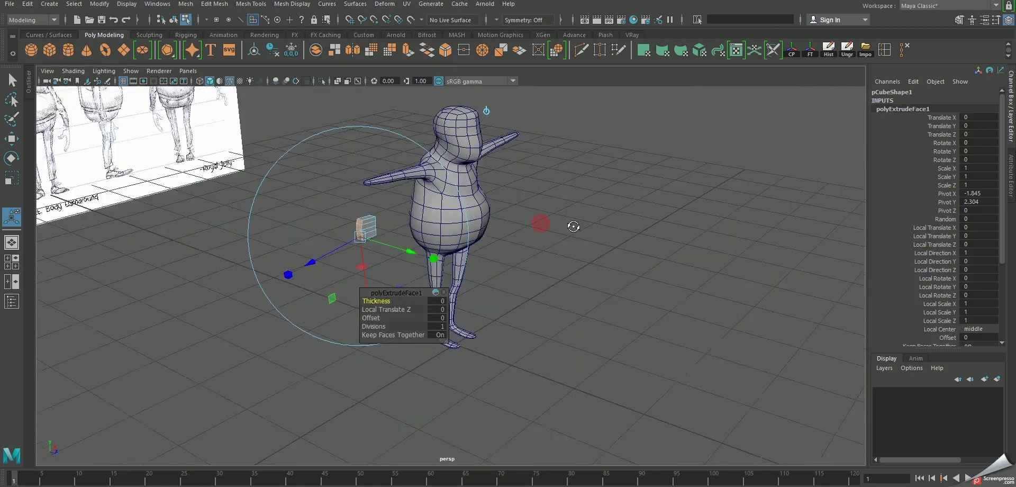
alt+right_drag(556, 296, 573, 315)
scroll(573, 315, up, 4)
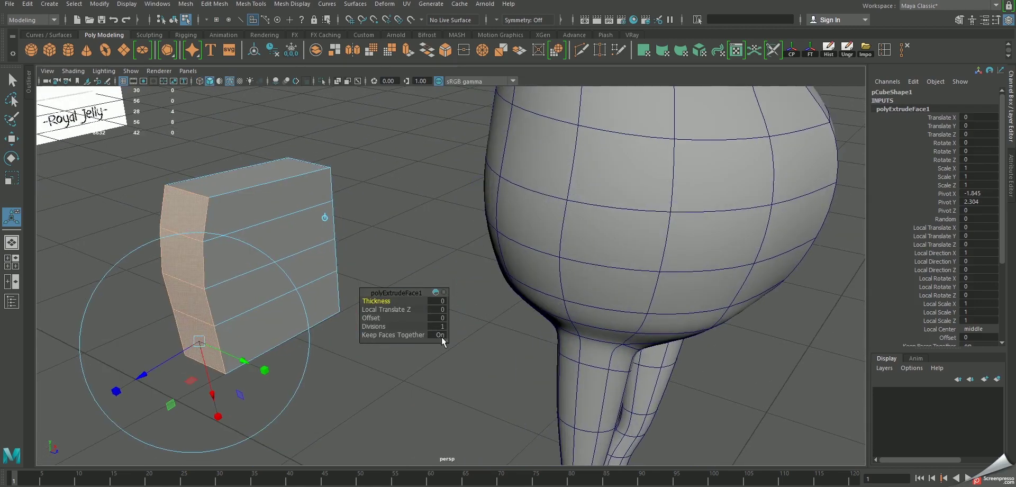
alt+drag(393, 288, 382, 277)
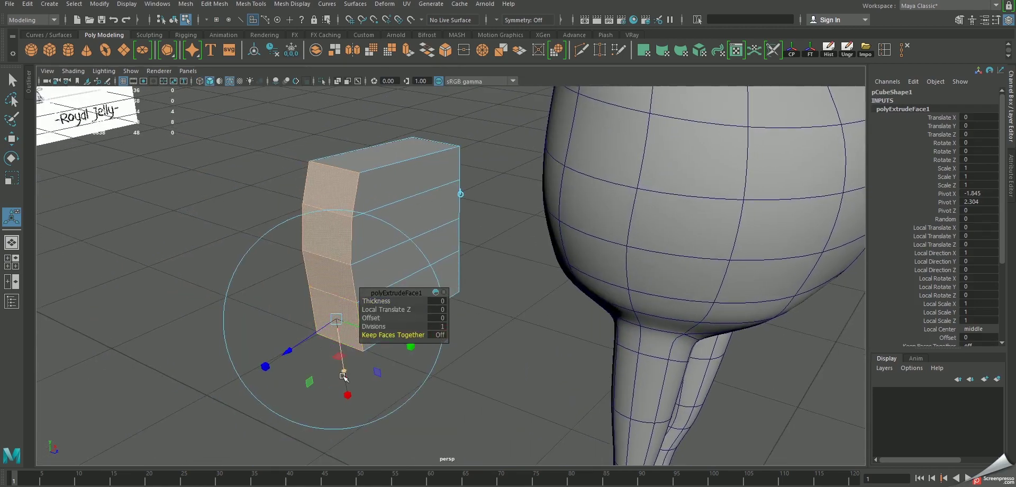
drag(335, 317, 337, 322)
drag(286, 351, 288, 351)
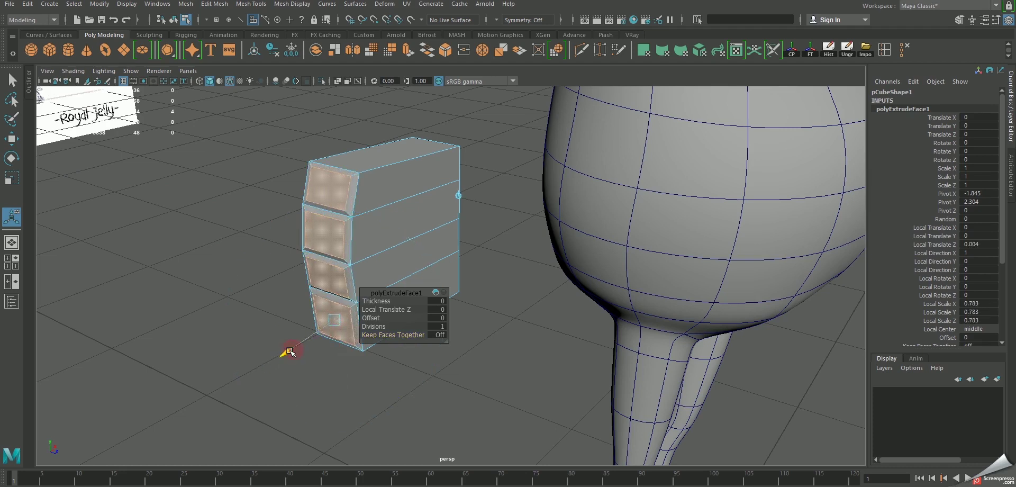
Frame the side view on the hand reference and select the lower finger face
drag(406, 295, 602, 286)
alt+drag(408, 273, 478, 335)
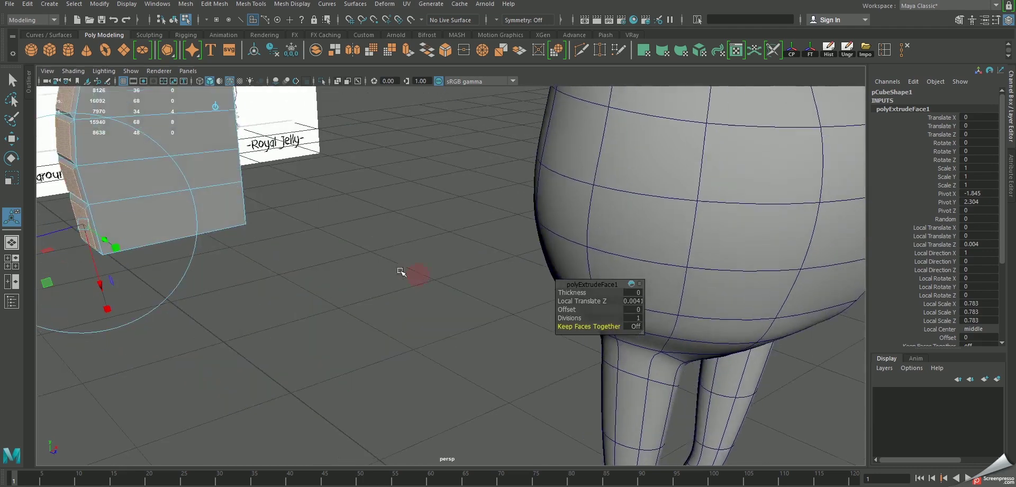
key(space)
key(space)
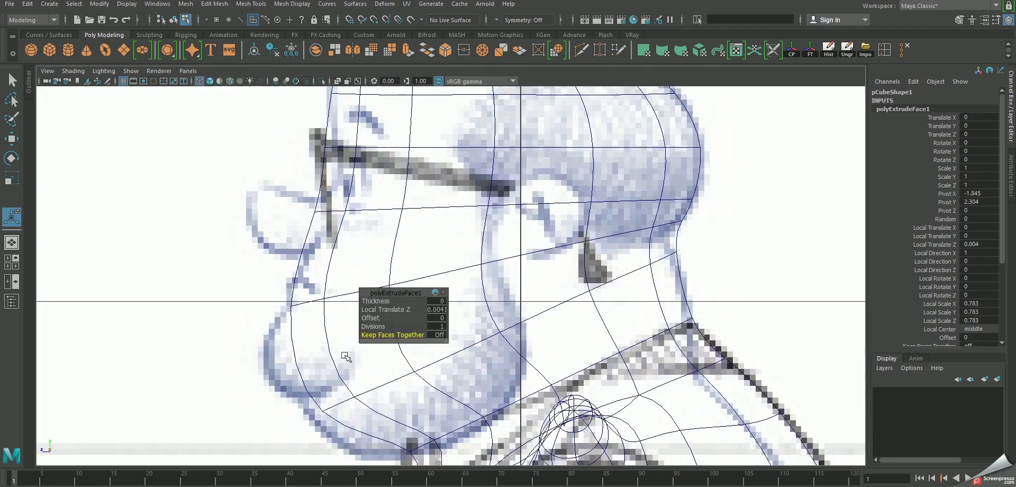
key(space)
key(space)
mouse_move(452, 316)
alt+middle_down()
mouse_move(499, 254)
mouse_move(640, 281)
alt+middle_up()
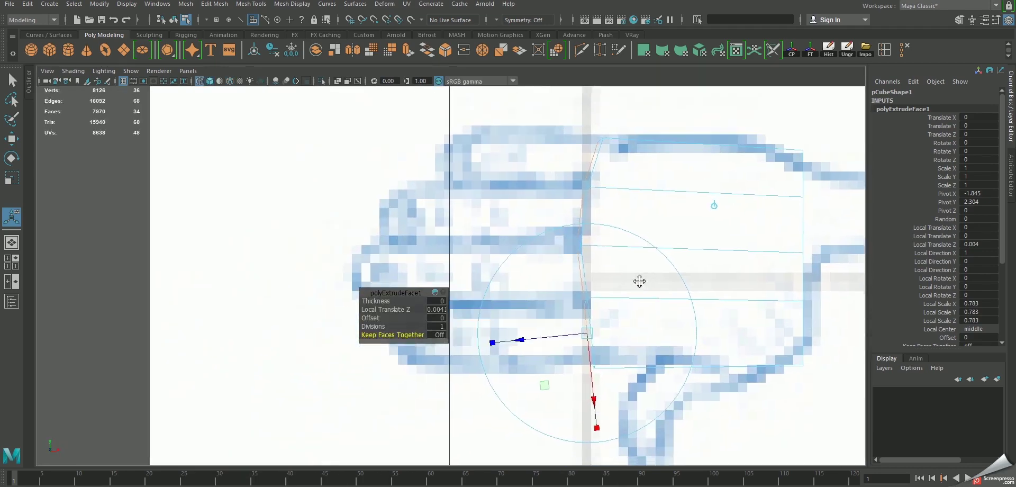
click(630, 295)
click(624, 302)
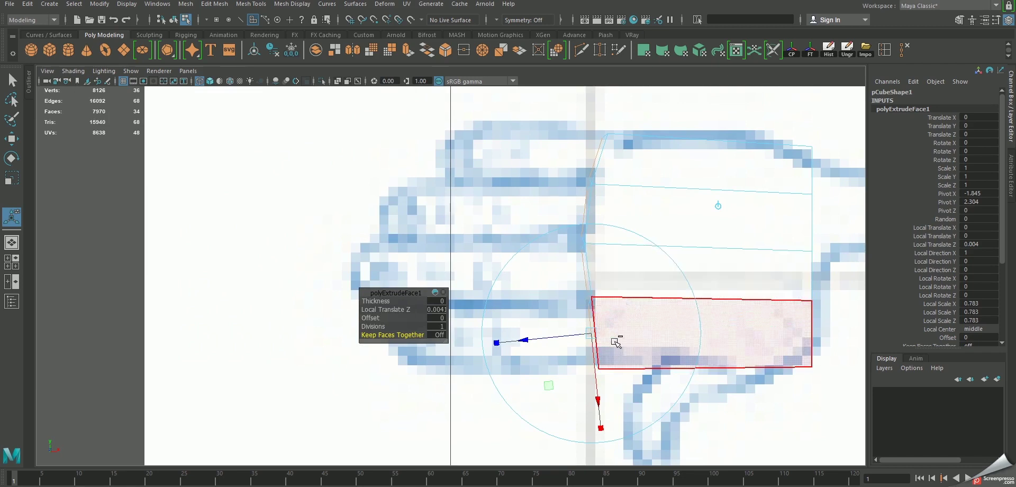
Extrude the next finger face and pull it out to the left
key(w)
click(667, 272)
key(ctrl+e)
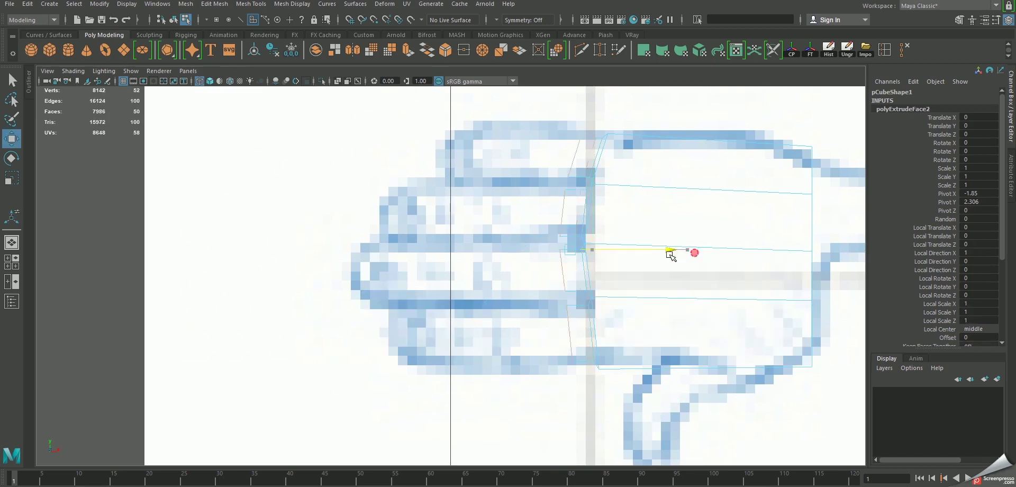
key(w)
drag(595, 257, 469, 244)
key(r)
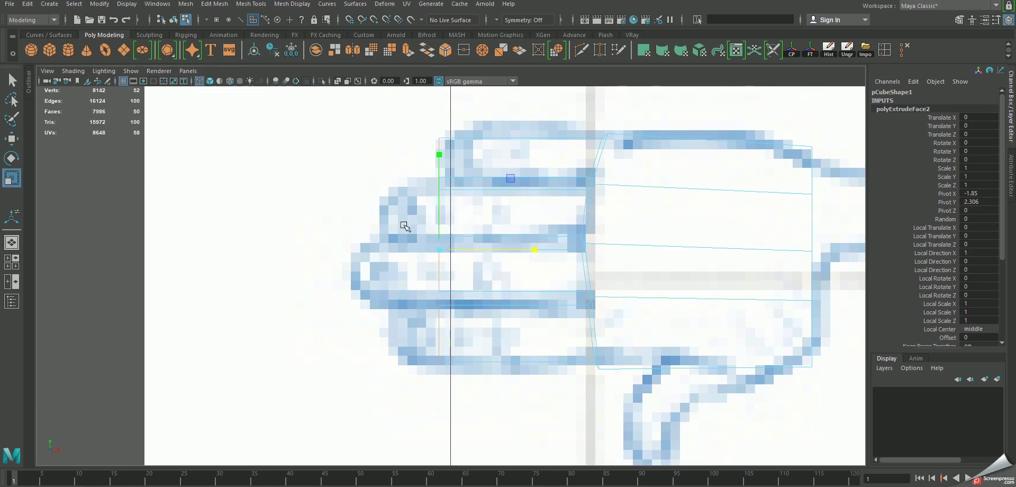
Push the finger further left and down onto the reference finger, then extend the next finger
key(w)
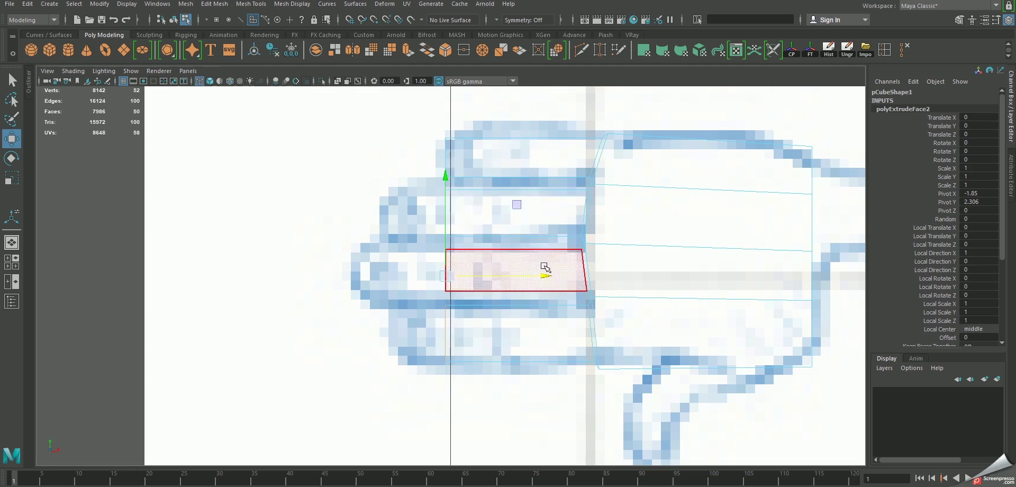
drag(537, 274, 492, 274)
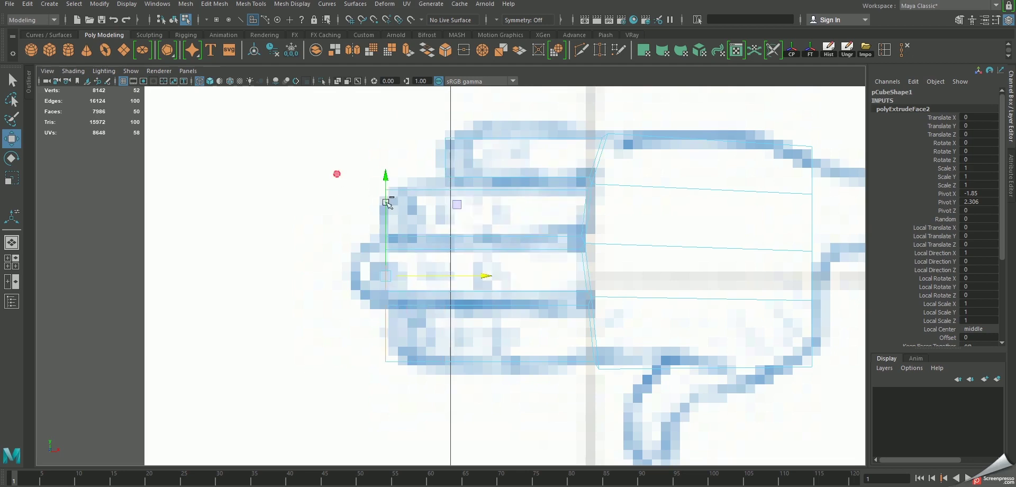
drag(422, 214, 457, 307)
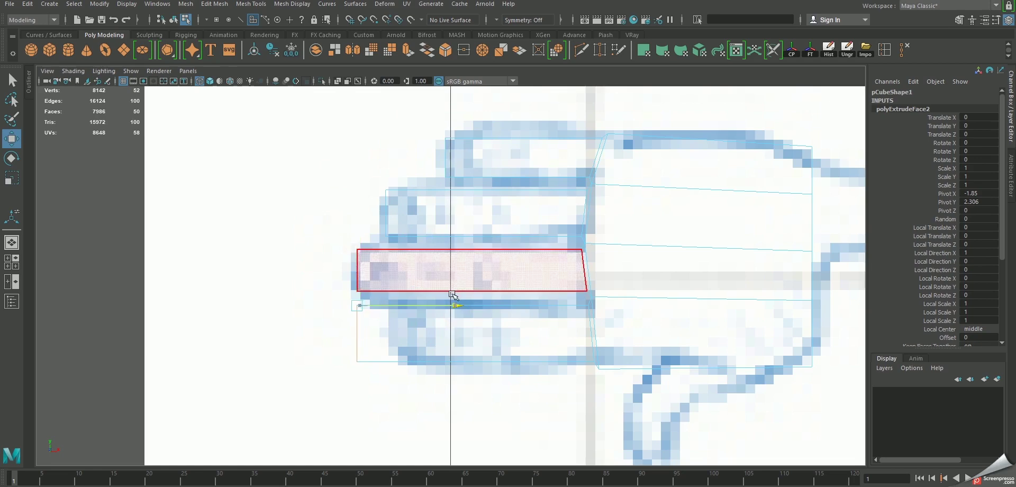
mouse_move(292, 227)
mouse_down()
mouse_move(396, 310)
mouse_move(330, 368)
mouse_up()
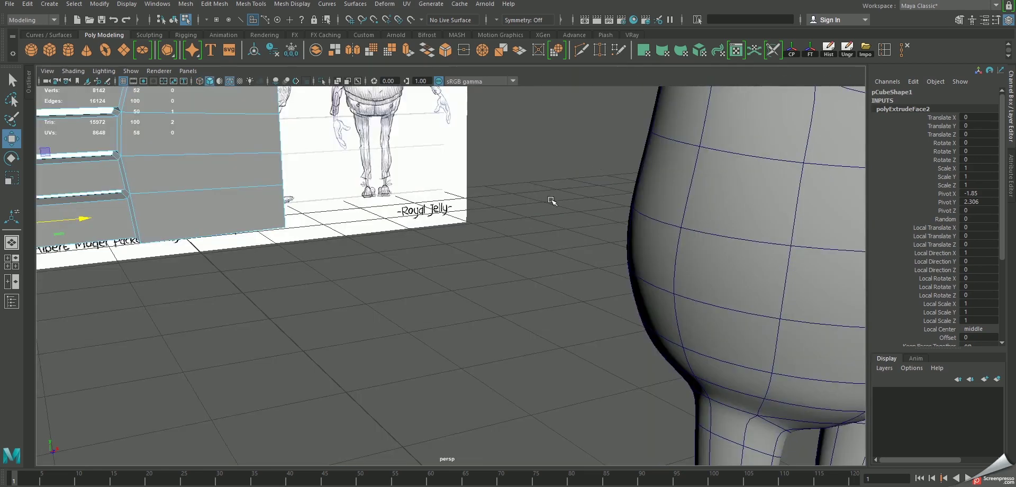
alt+drag(552, 201, 637, 205)
Check the whole hand mesh in smooth preview, then return to the side view
key(F8)
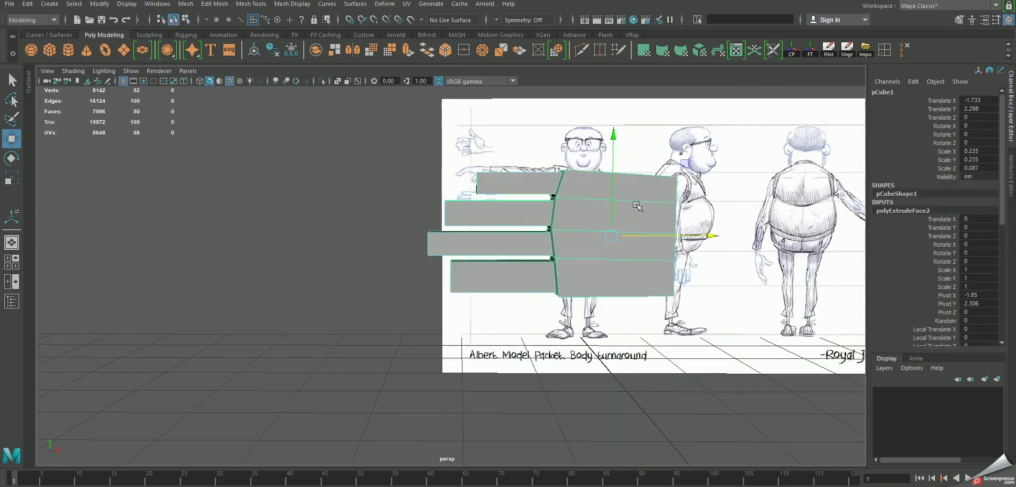
click(637, 205)
key(3)
mouse_move(356, 218)
alt+mouse_down()
mouse_move(527, 222)
mouse_move(524, 193)
mouse_move(531, 229)
alt+mouse_up()
key(1)
key(space)
key(space)
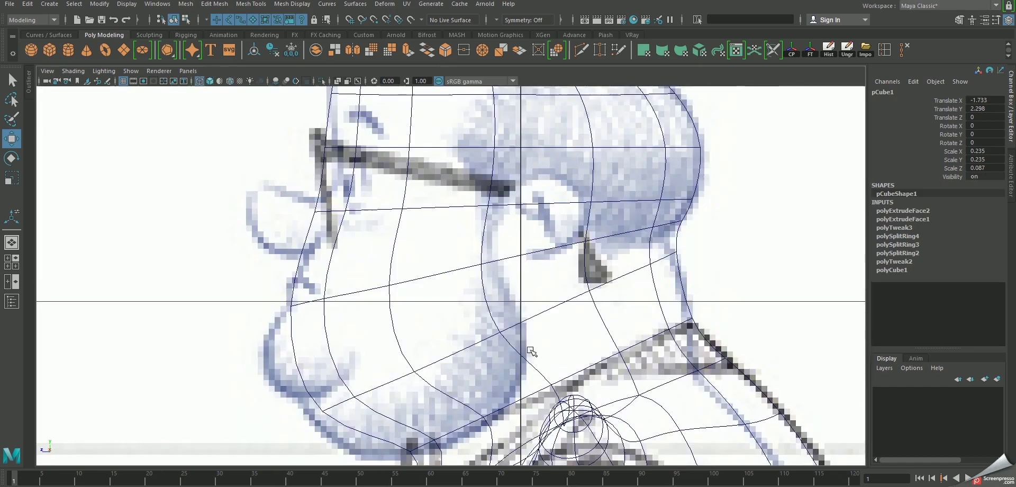
key(space)
key(space)
scroll(486, 253, up, 3)
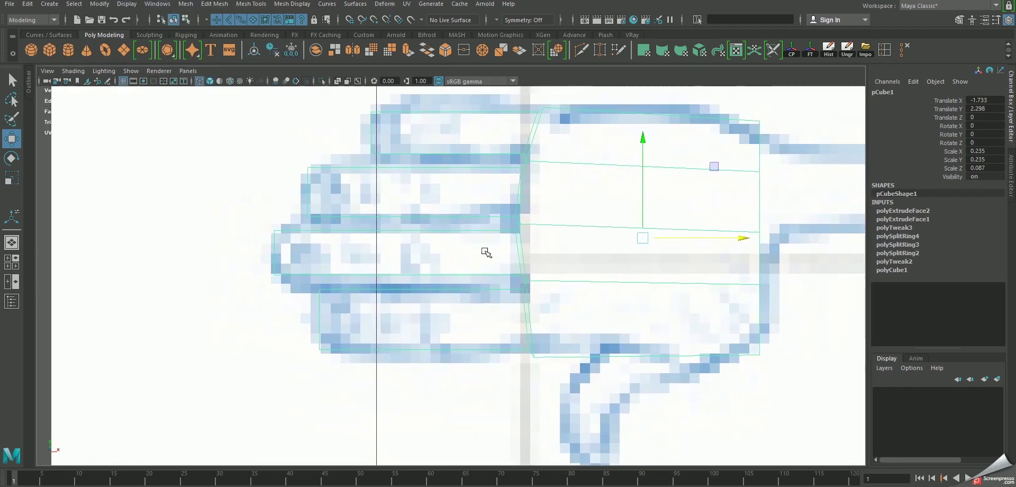
Select the knuckle vertices and lower them along Y to match the reference
key(F9)
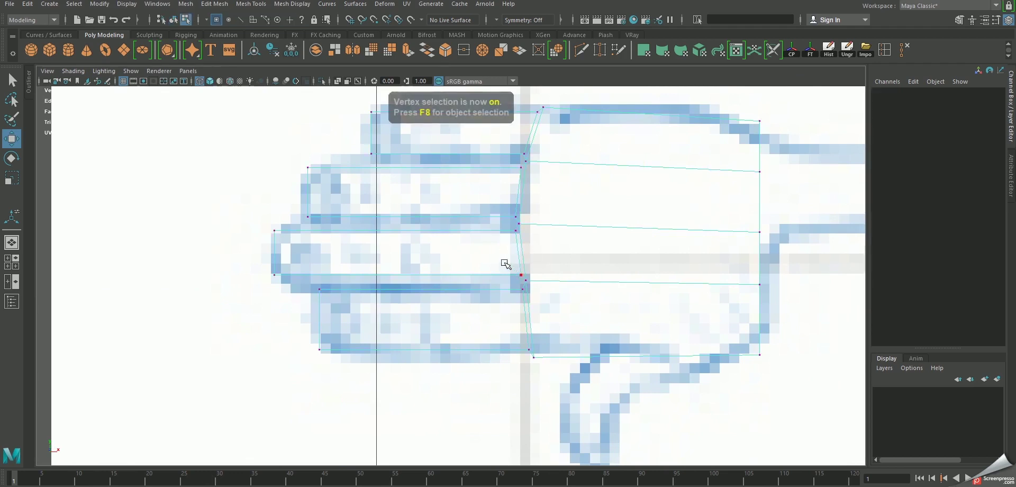
drag(747, 307, 686, 276)
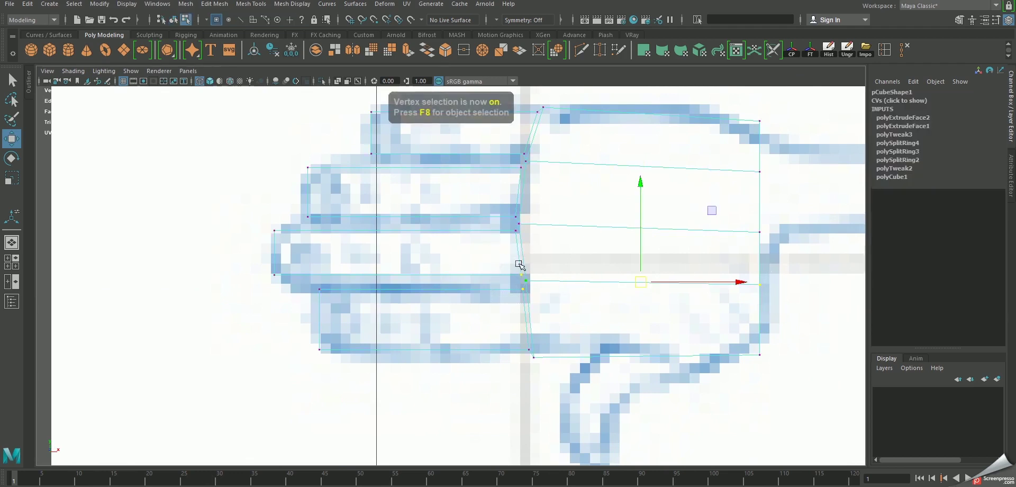
shift+drag(335, 280, 314, 295)
click(540, 193)
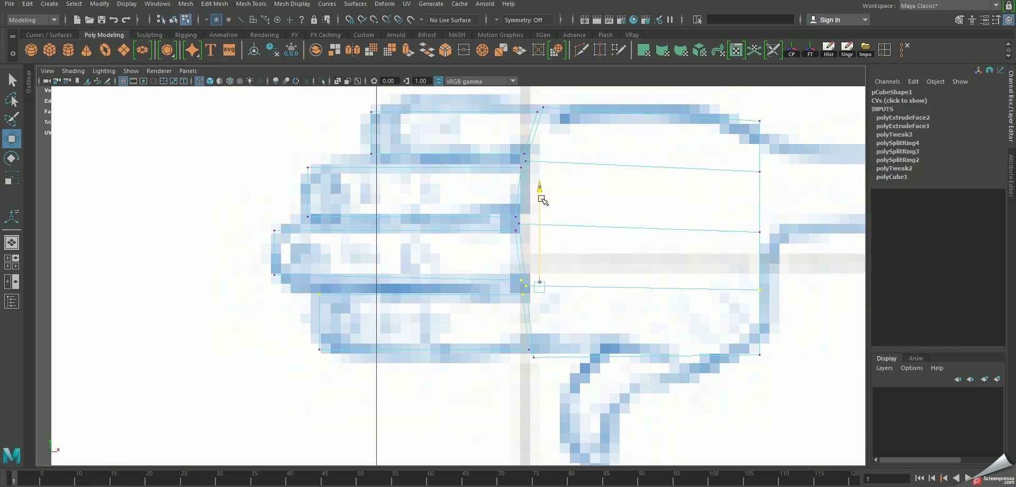
shift+drag(314, 256, 217, 293)
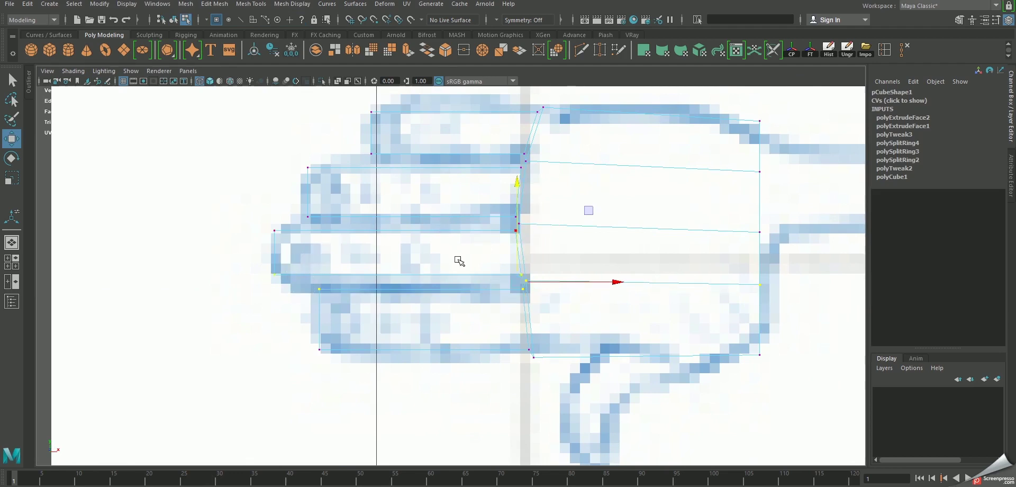
middle_drag(593, 245, 595, 258)
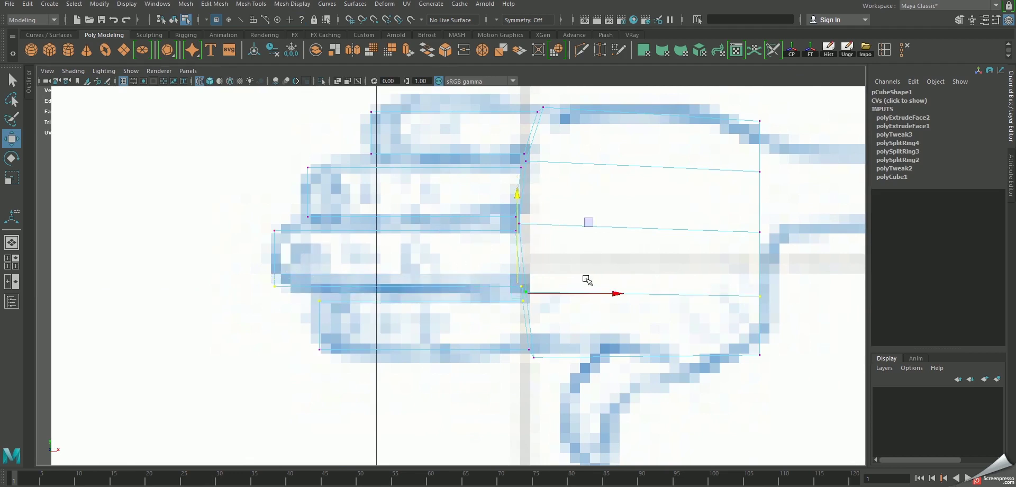
drag(304, 295, 529, 305)
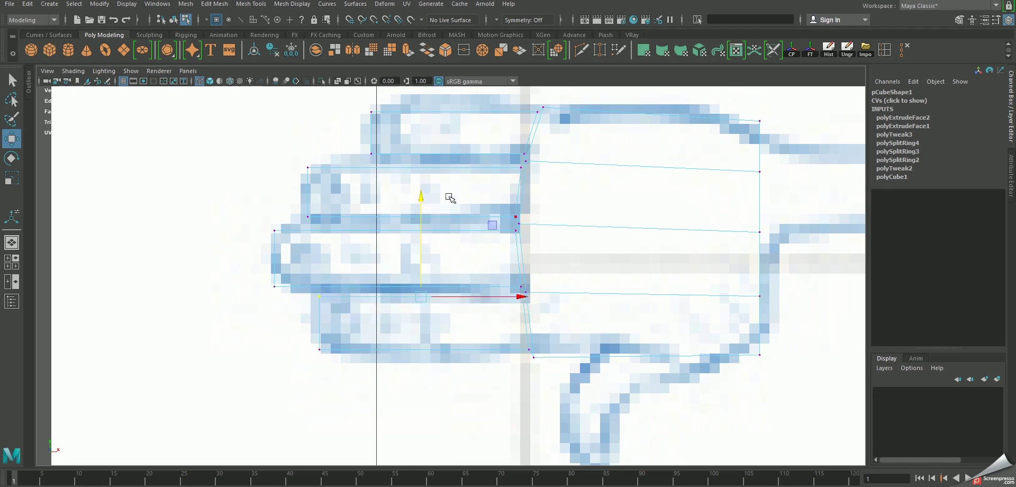
key(space)
key(space)
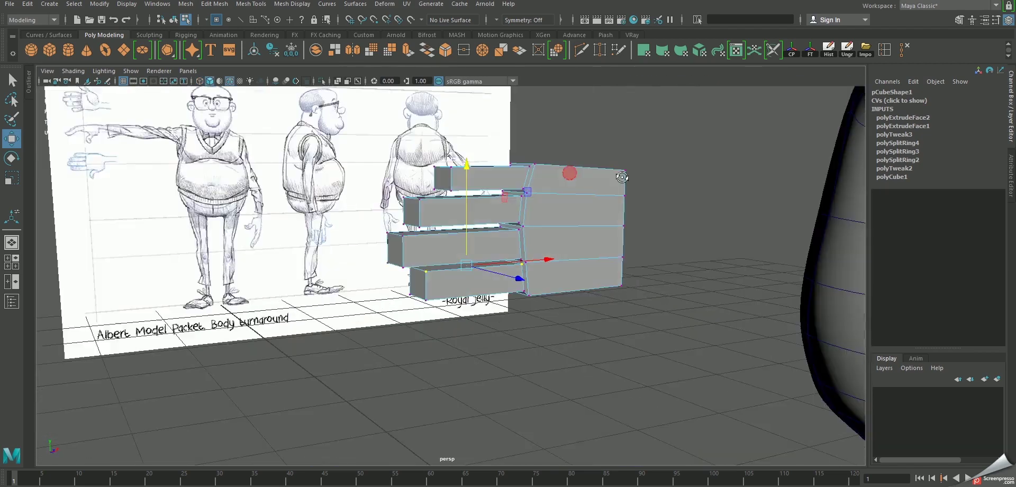
Orbit around the hand and compare it with the front reference
alt+drag(622, 177, 566, 203)
right_drag(580, 182, 590, 192)
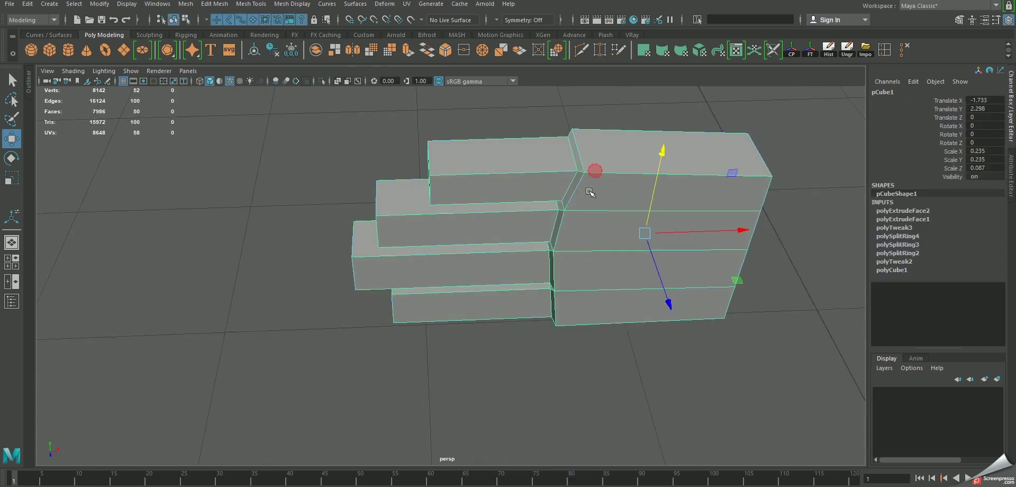
alt+drag(590, 192, 587, 175)
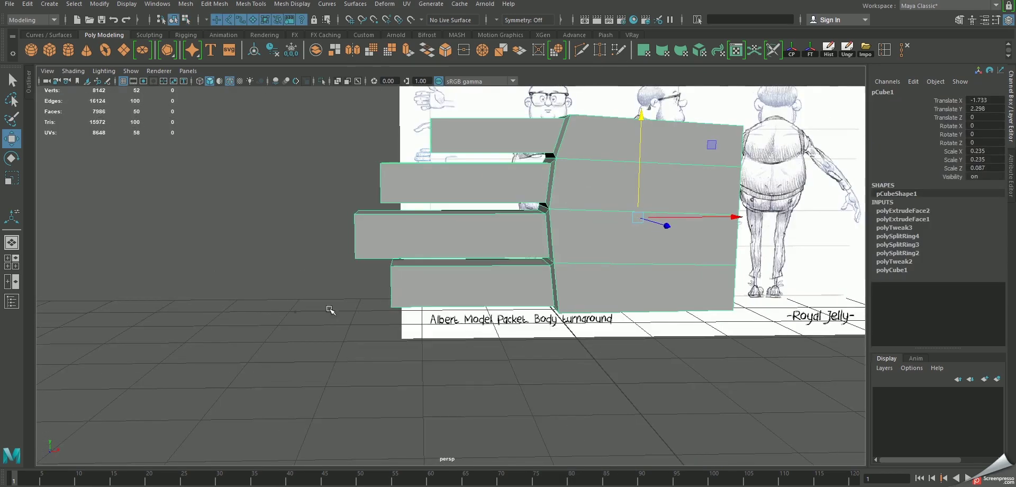
key(space)
key(space)
scroll(529, 255, down, 5)
scroll(575, 266, up, 6)
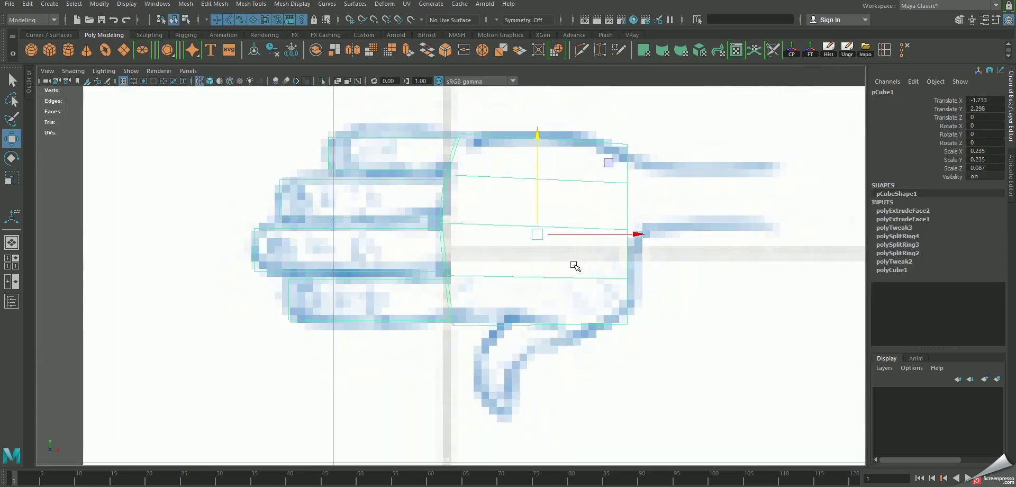
key(space)
alt+drag(575, 227, 528, 164)
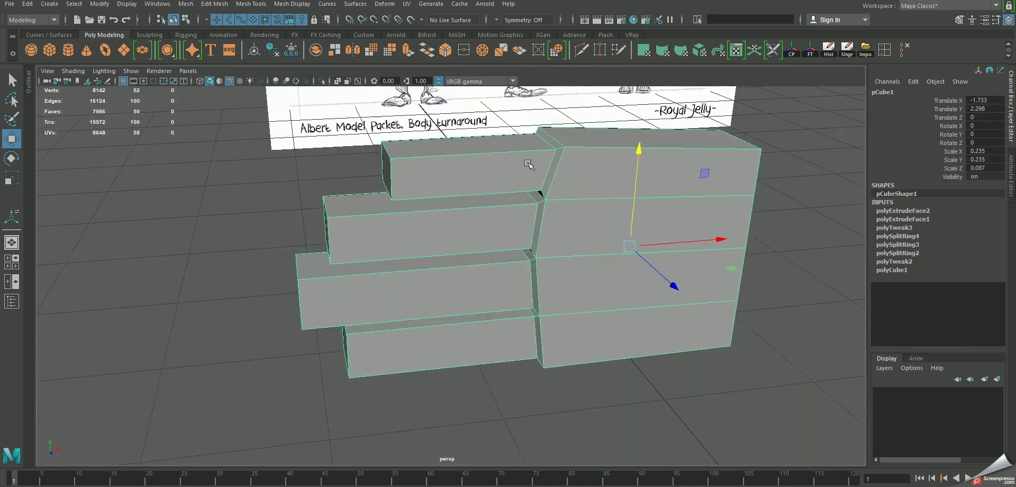
Try deleting the horizontal knuckle edge loop, preview it smoothed, then undo the deletion
right_drag(528, 164, 528, 146)
click(544, 175)
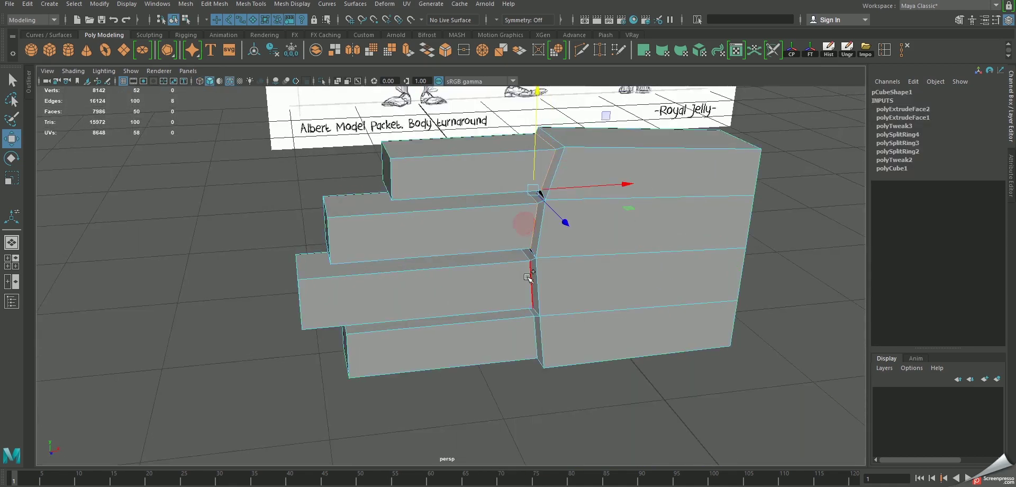
double_click(508, 255)
shift+right_click(518, 240)
shift+right_drag(511, 246, 467, 256)
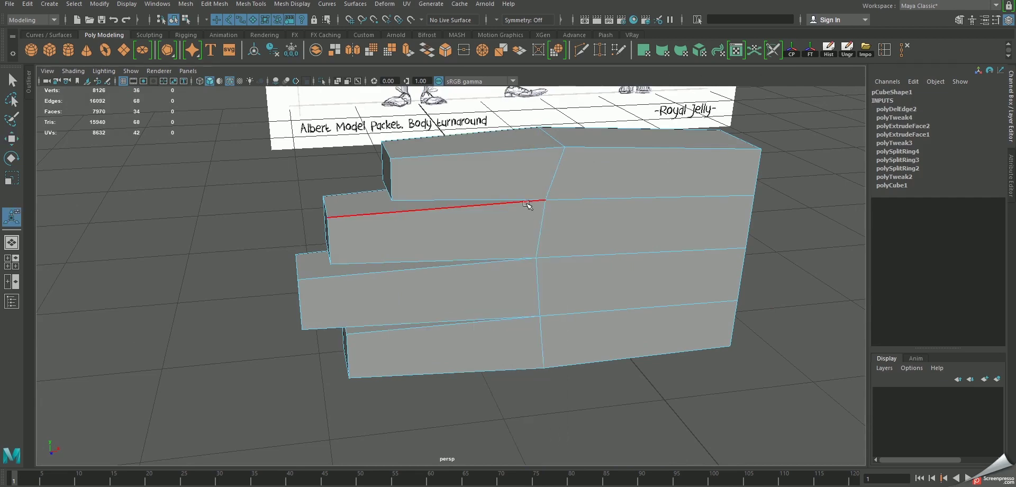
alt+drag(528, 183, 534, 174)
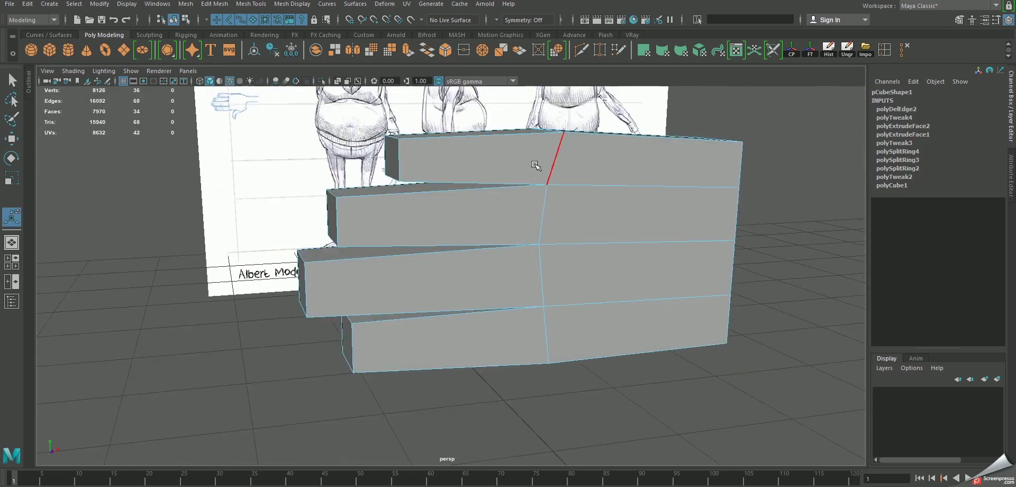
right_drag(534, 166, 582, 154)
key(3)
alt+drag(579, 159, 545, 175)
key(1)
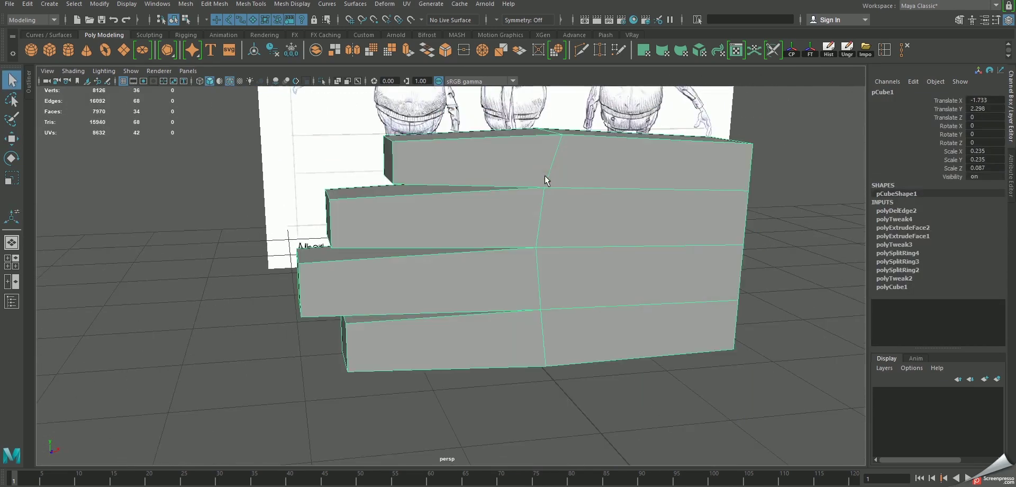
key(ctrl+z)
key(ctrl+z)
Select the knuckle edges and the long finger edges and adjust them with Move and Scale
right_click(552, 176)
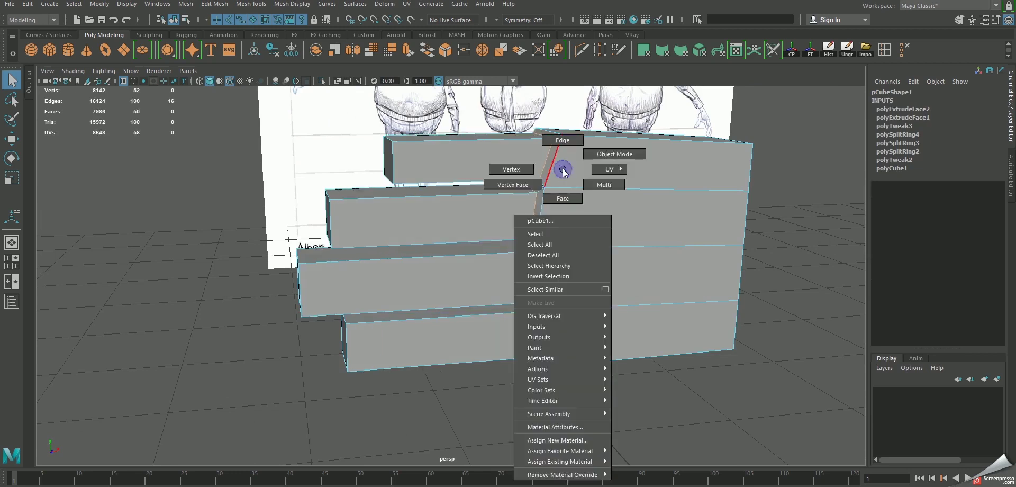
alt+drag(552, 176, 535, 245)
key(w)
click(547, 166)
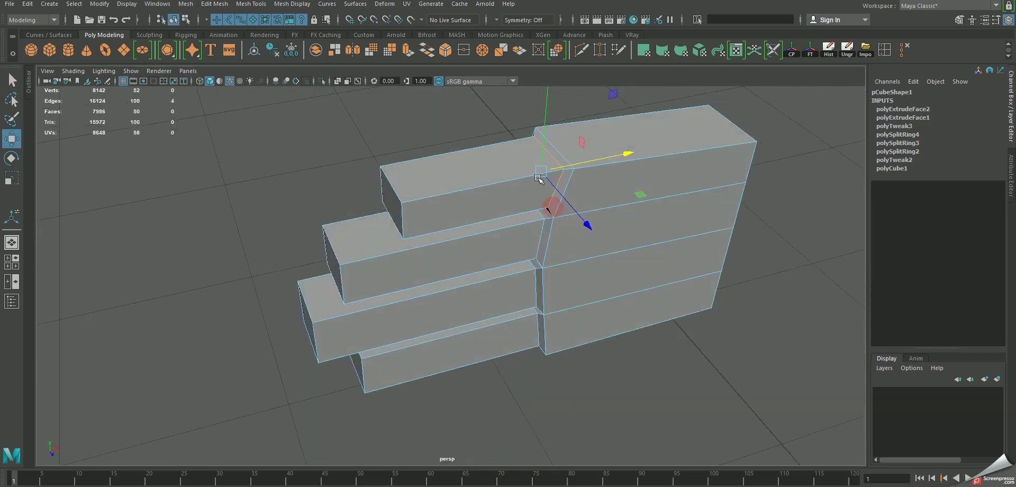
alt+drag(547, 167, 552, 199)
key(r)
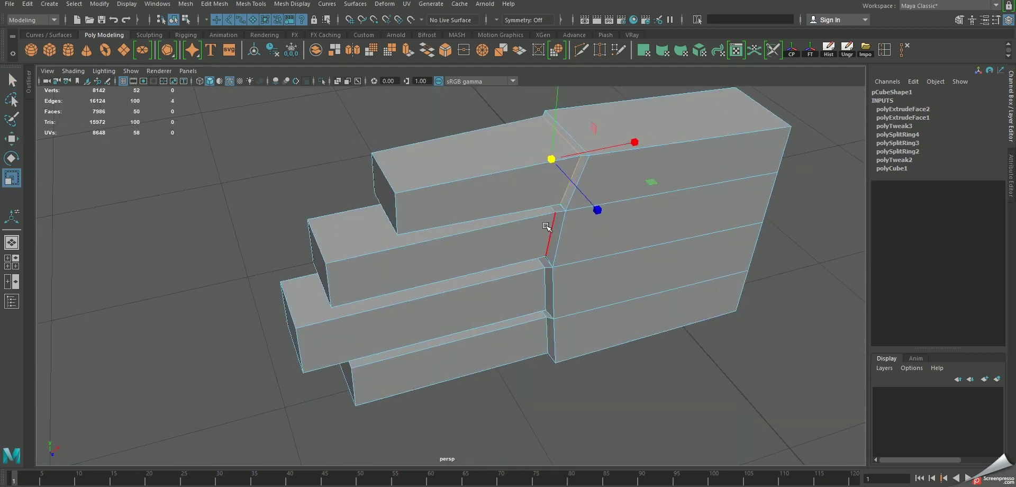
click(547, 228)
click(532, 291)
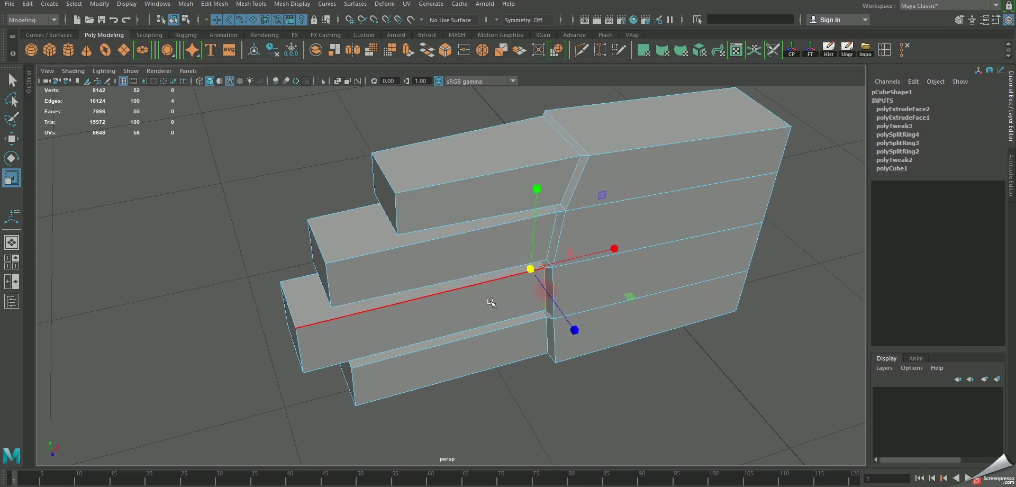
click(524, 323)
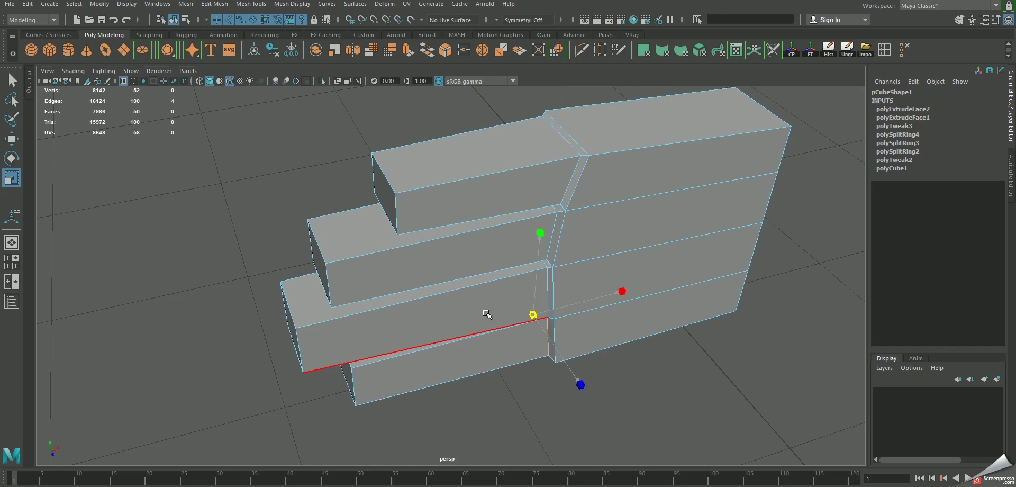
Save the scene and dismiss the student version notice
right_drag(548, 151, 646, 128)
scroll(647, 128, down, 5)
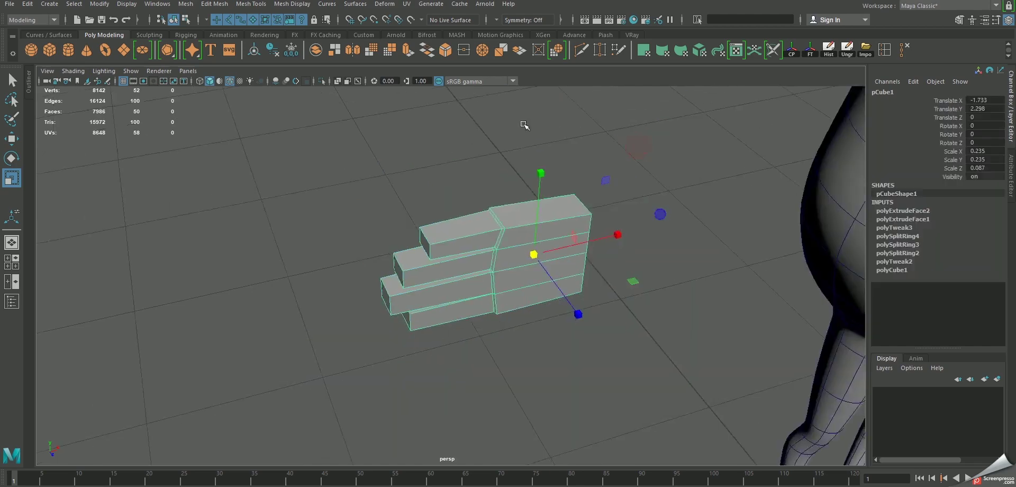
alt+drag(526, 124, 490, 297)
key(q)
key(ctrl+s)
click(493, 274)
key(r)
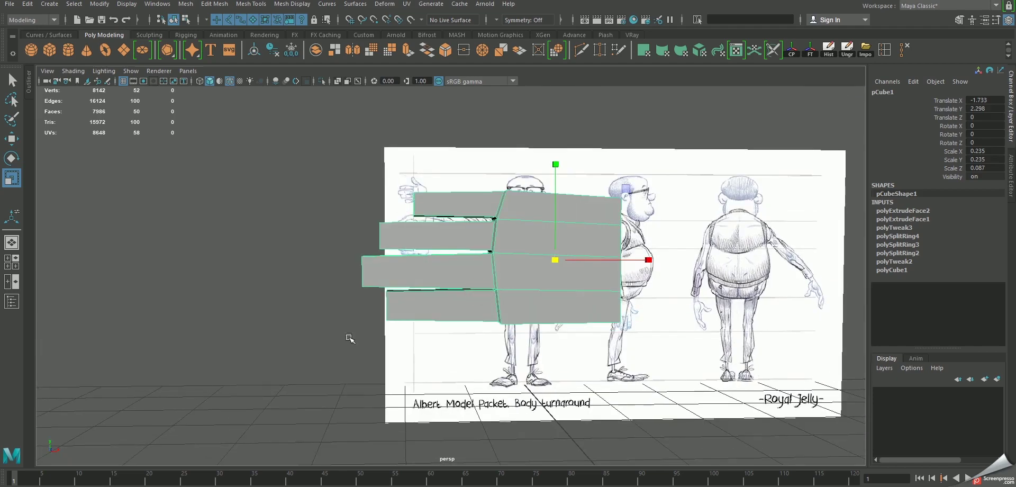
In the front view, raise the hand mesh to Translate Y 3.183 over the upper hand drawing
key(space)
key(space)
scroll(517, 300, up, 3)
scroll(516, 300, up, 3)
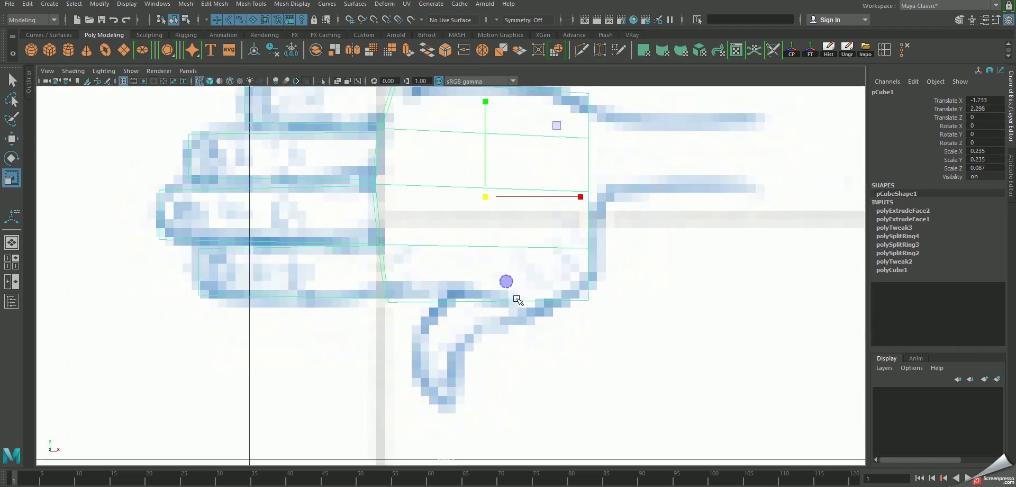
right_click(498, 299)
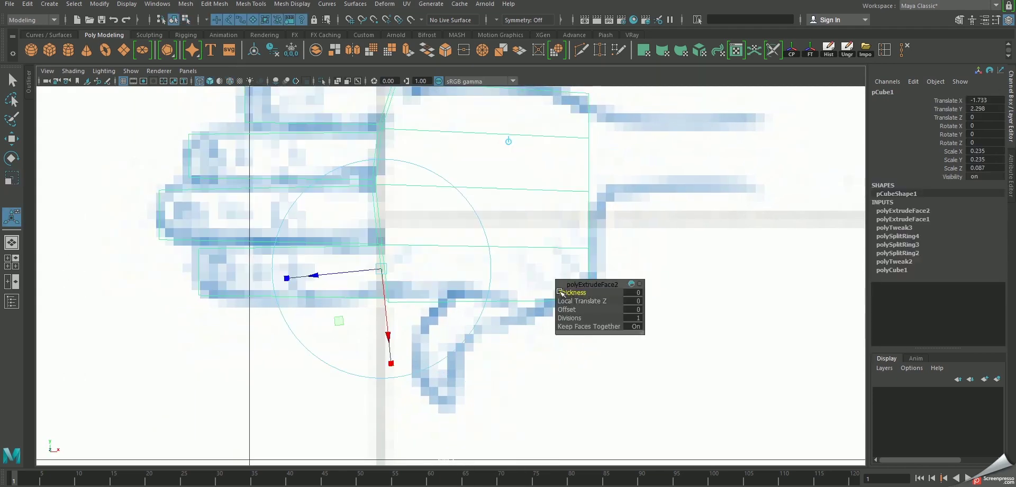
key(w)
scroll(493, 278, down, 8)
scroll(477, 273, up, 4)
scroll(461, 270, up, 2)
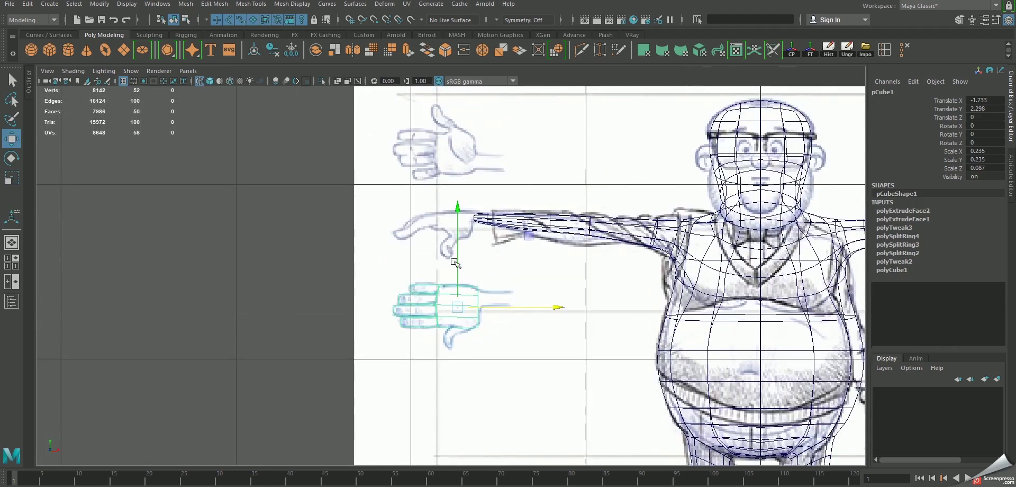
scroll(450, 268, up, 2)
scroll(451, 268, up, 1)
drag(470, 288, 451, 83)
Switch the hand to component editing and return to the perspective view
scroll(526, 191, up, 3)
scroll(408, 226, up, 3)
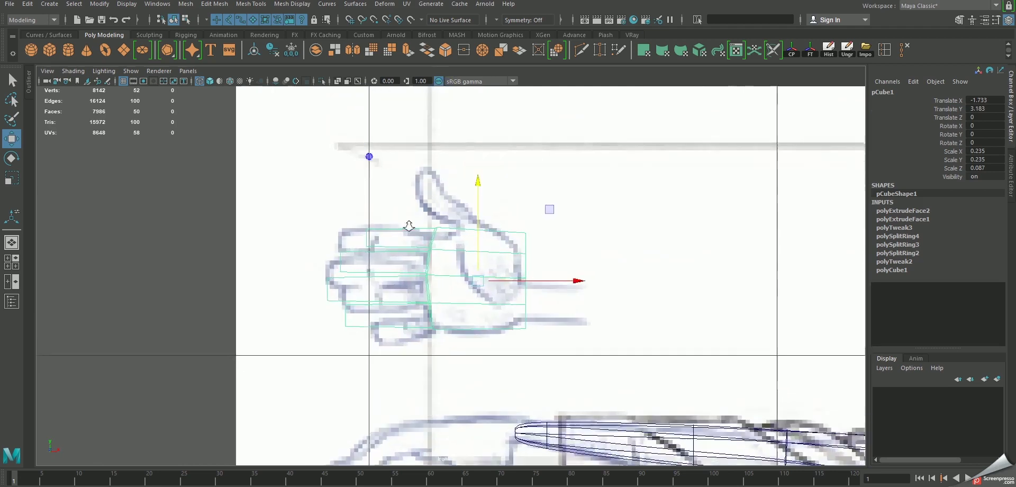
scroll(583, 357, up, 3)
scroll(582, 357, down, 3)
scroll(372, 211, up, 3)
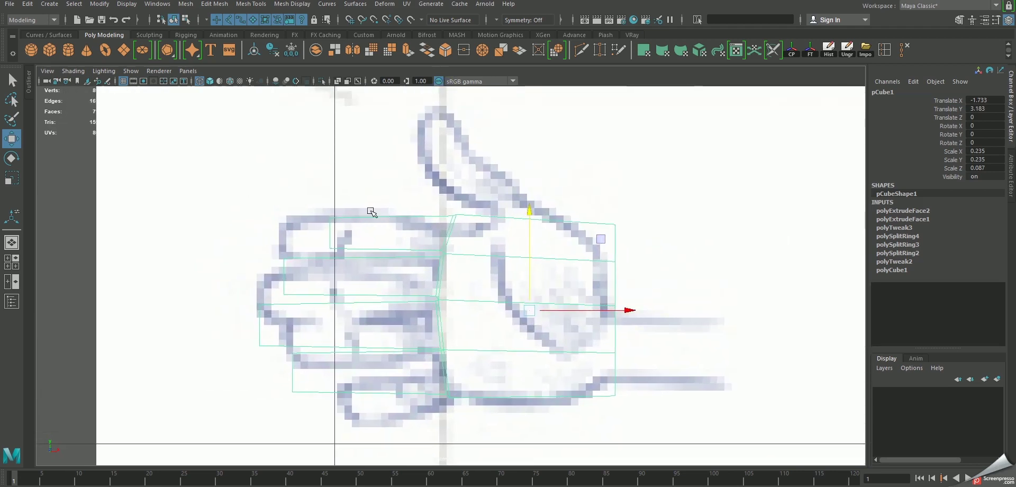
key(F8)
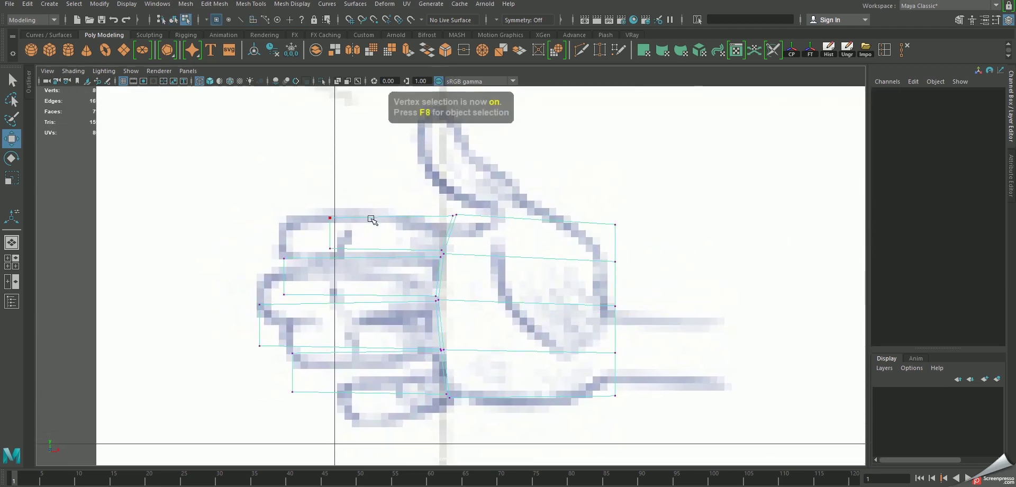
scroll(323, 238, down, 3)
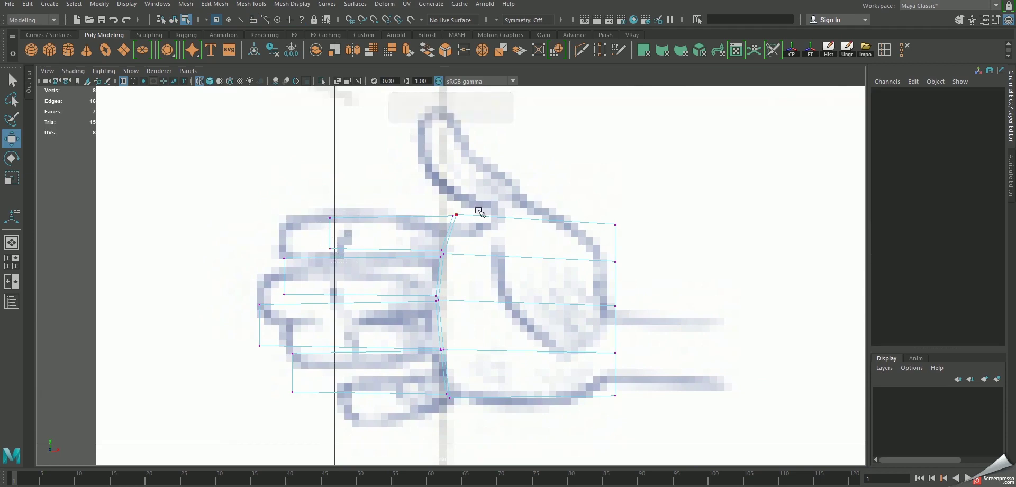
key(space)
key(space)
alt+drag(530, 184, 707, 274)
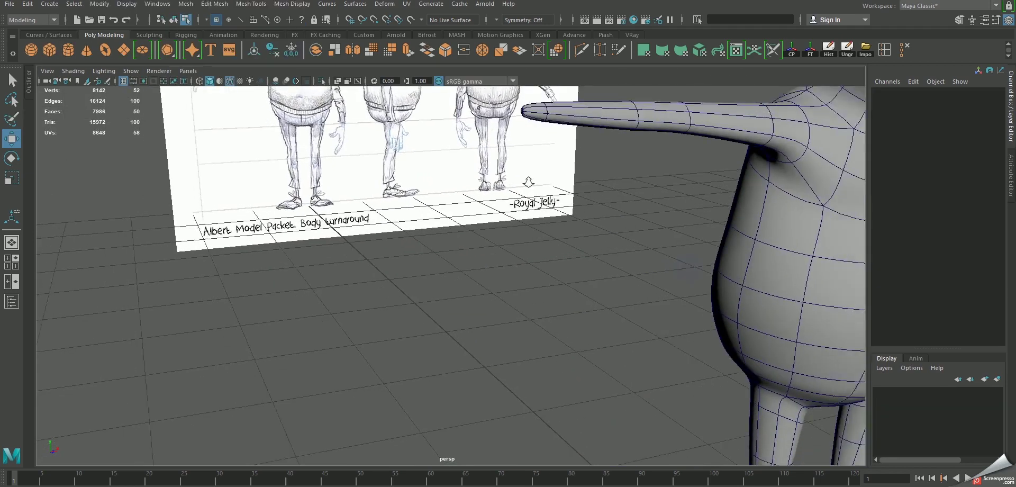
Rotate the hand mesh 180 degrees around the X axis
click(466, 102)
key(f)
scroll(485, 222, down, 5)
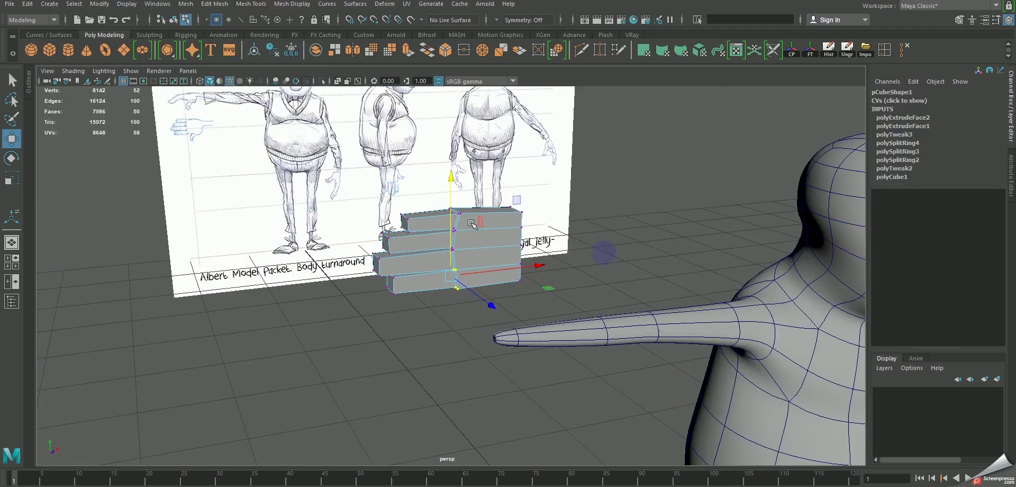
right_drag(487, 222, 509, 221)
key(e)
drag(517, 186, 524, 222)
text(18)
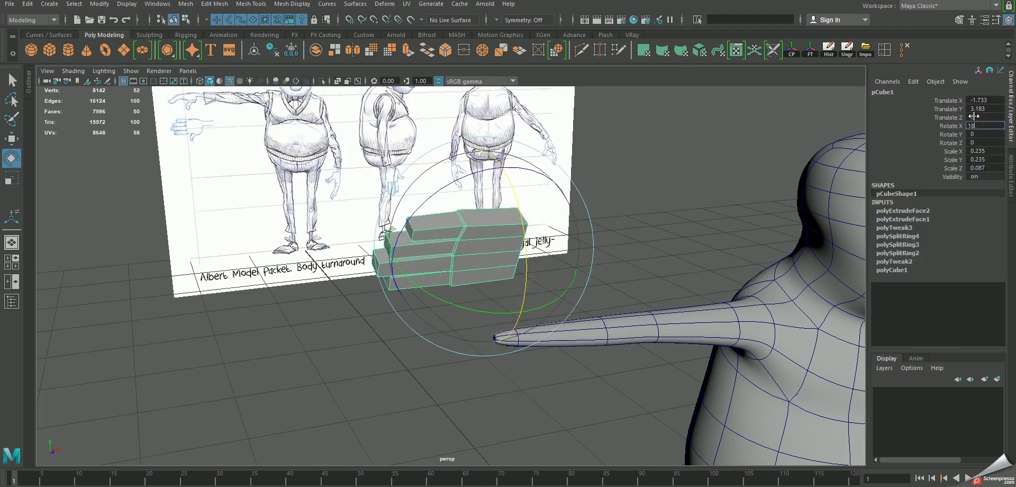
text(0)
key(Return)
Switch to vertex editing in the front view and select the upper-left finger vertices
key(w)
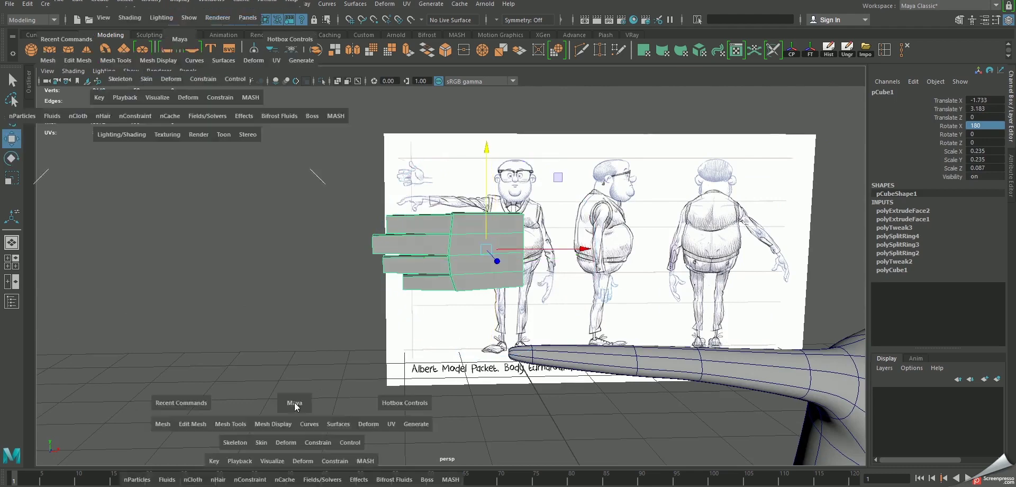
key(f)
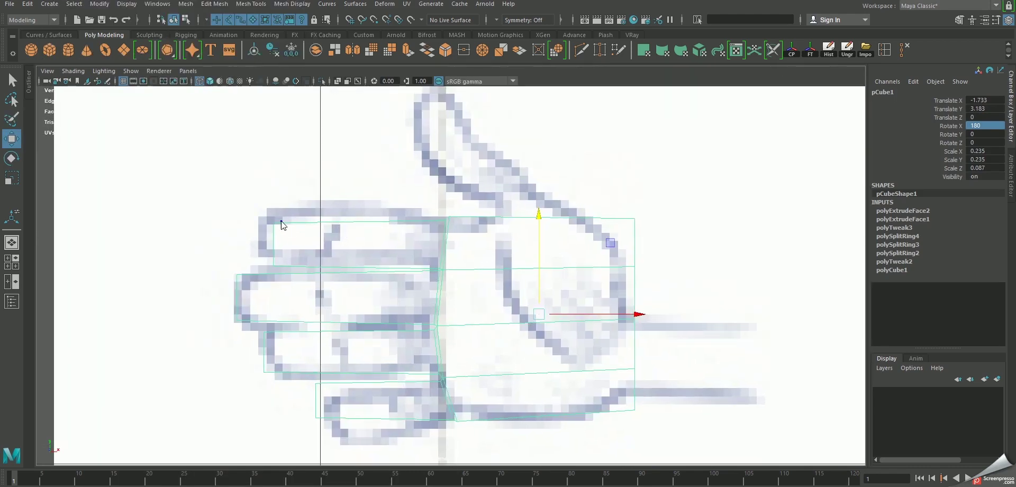
right_drag(281, 225, 233, 220)
drag(305, 271, 262, 217)
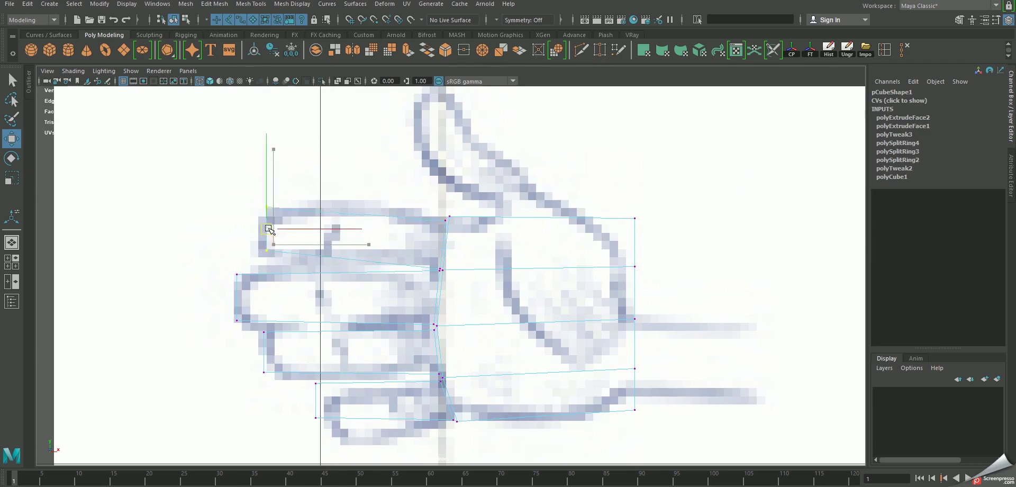
scroll(328, 244, down, 3)
scroll(338, 236, down, 2)
scroll(337, 236, up, 1)
scroll(343, 268, up, 1)
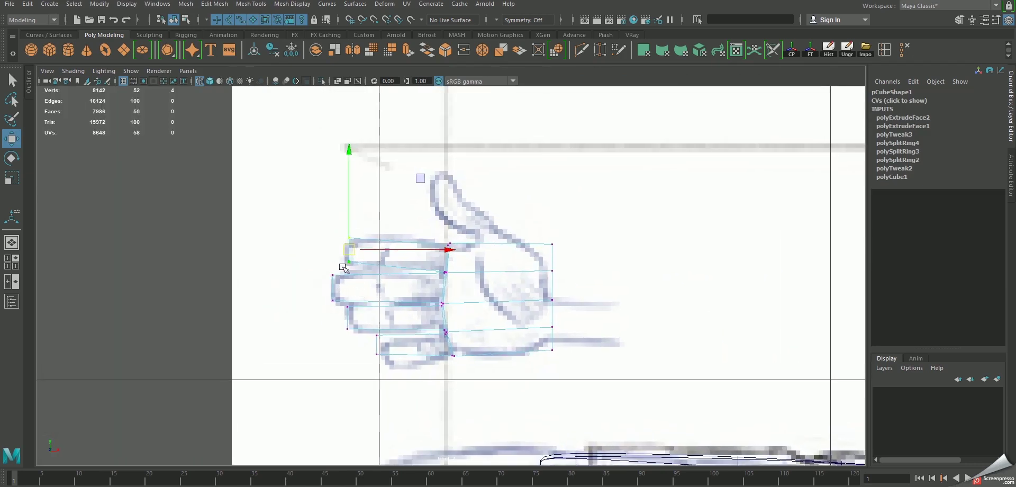
Move the left finger vertices onto the reference finger outline
click(334, 299)
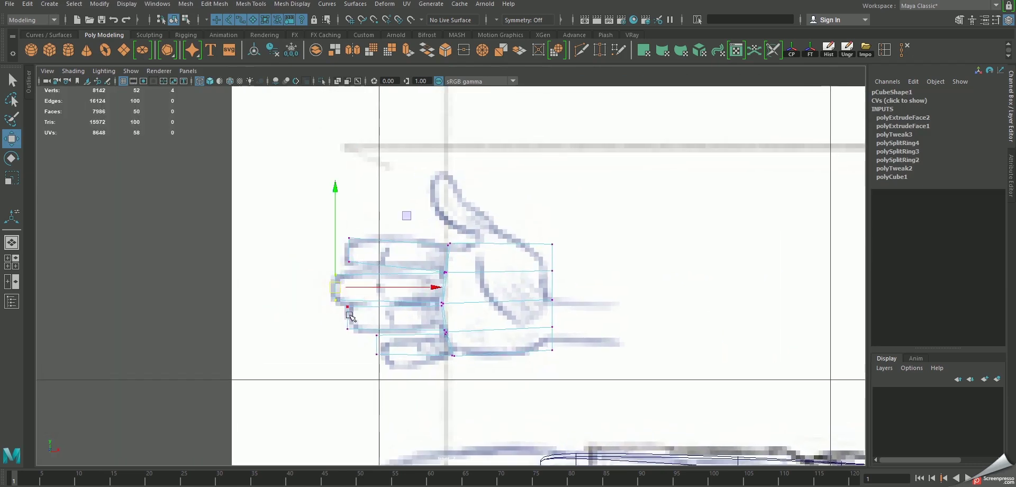
click(336, 303)
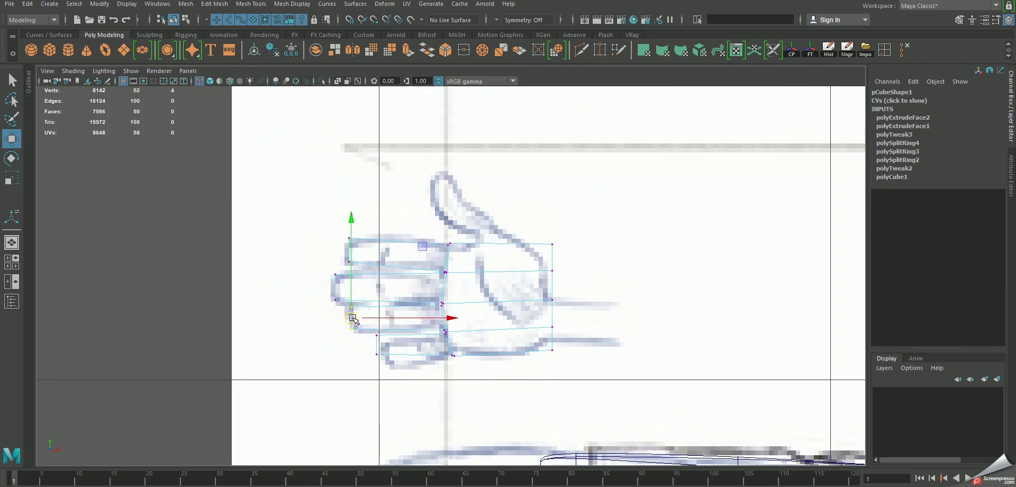
click(369, 333)
drag(374, 340, 377, 347)
scroll(514, 430, up, 2)
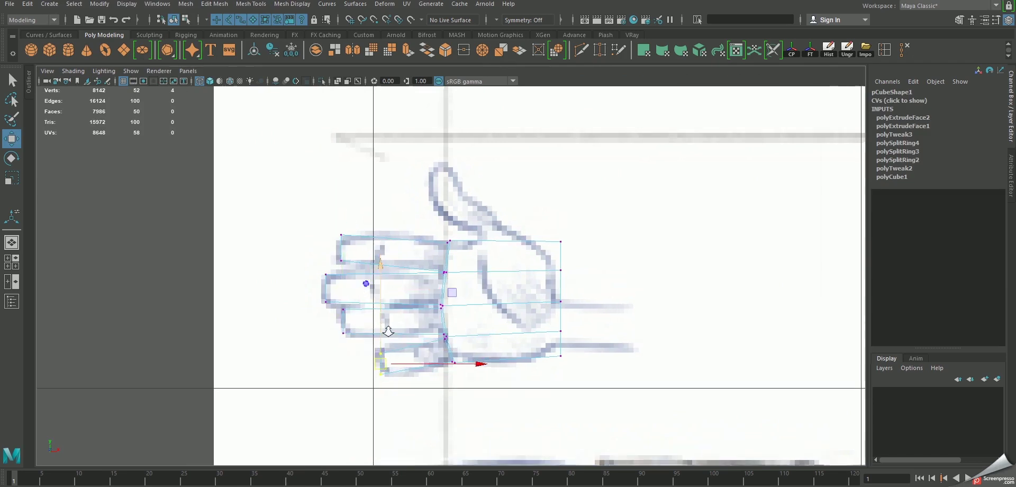
scroll(515, 429, up, 2)
alt+middle_drag(515, 430, 532, 436)
Pull the palm's upper-right, middle and bottom-right vertices onto the reference outline
click(314, 348)
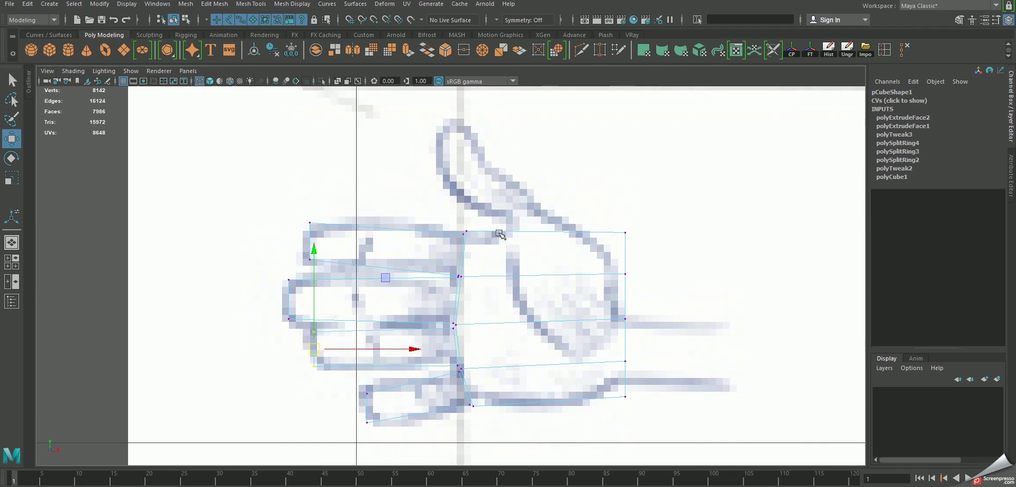
alt+middle_drag(500, 233, 531, 260)
click(583, 259)
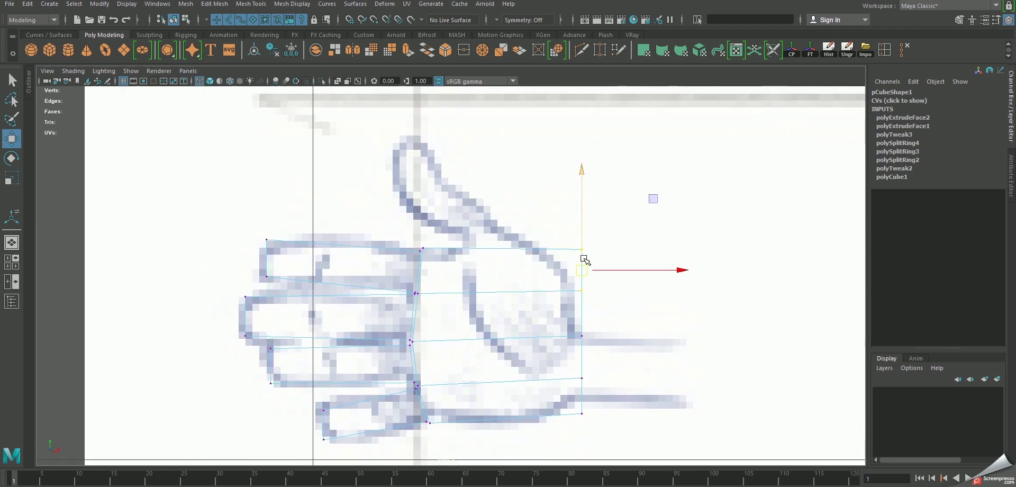
drag(584, 246, 551, 256)
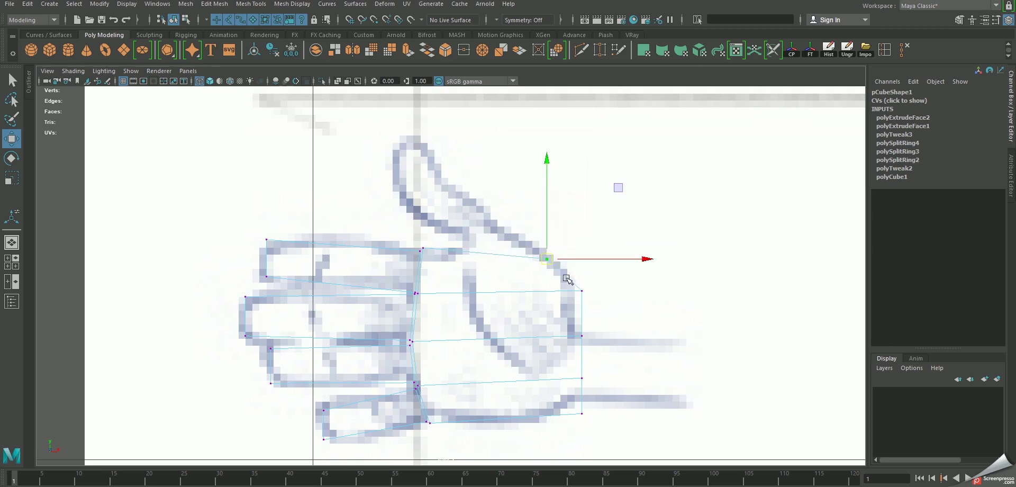
click(582, 290)
drag(581, 290, 573, 290)
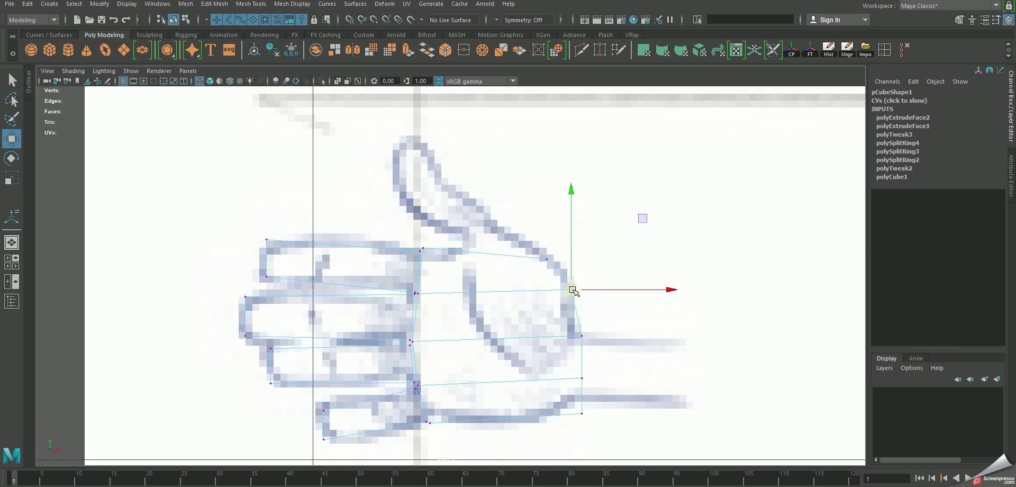
click(596, 407)
drag(571, 416, 576, 409)
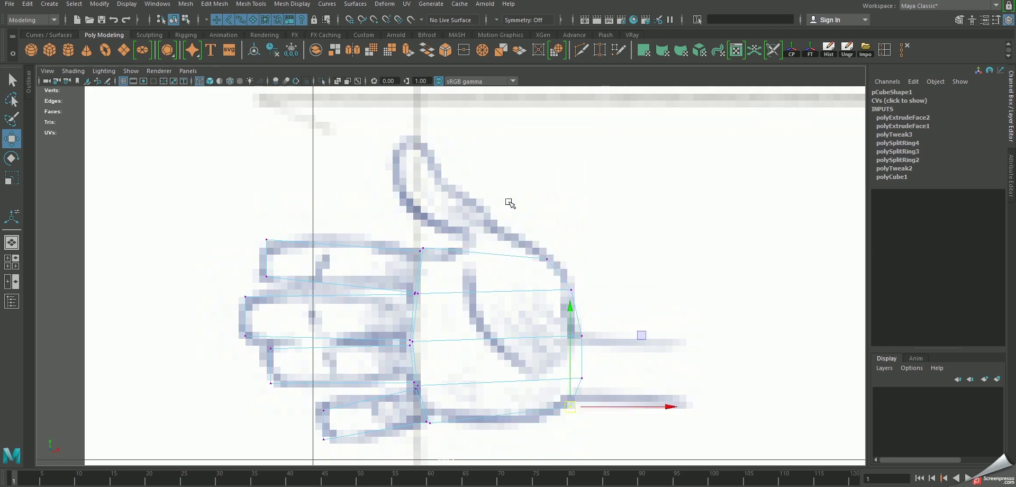
alt+middle_drag(510, 203, 517, 271)
mouse_move(503, 272)
right_down()
mouse_move(529, 282)
mouse_move(524, 317)
right_up()
Insert an edge loop across the palm and extrude its top face up toward the sketched thumb
click(477, 270)
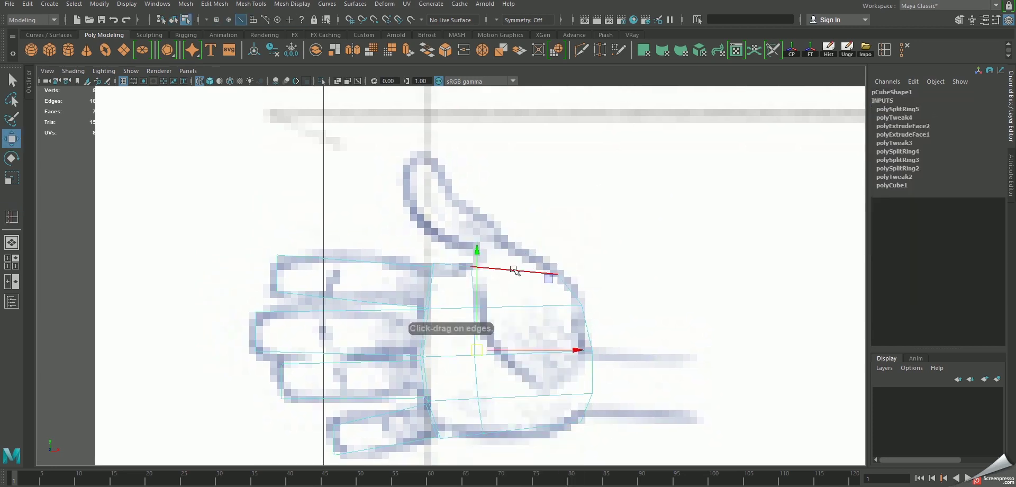
right_drag(513, 271, 545, 267)
click(567, 301)
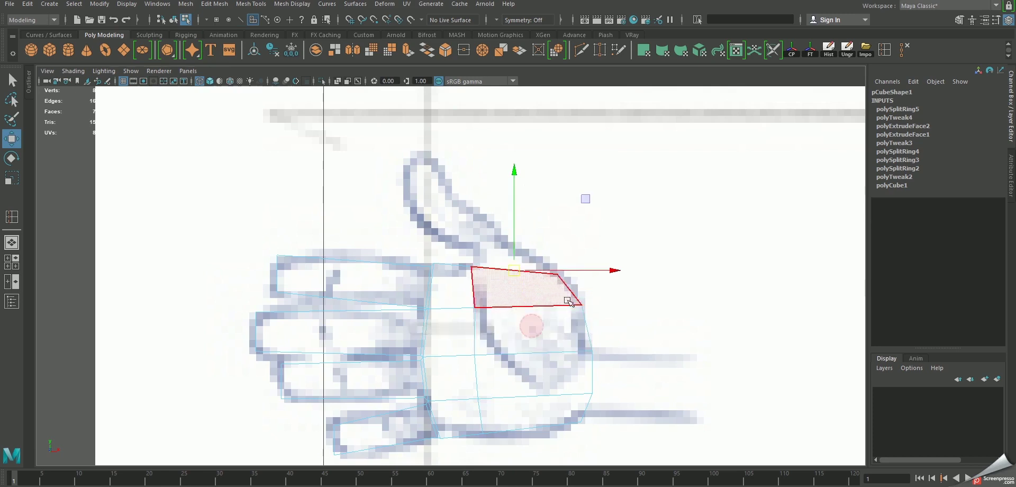
key(ctrl+e)
alt+middle_drag(523, 247, 529, 291)
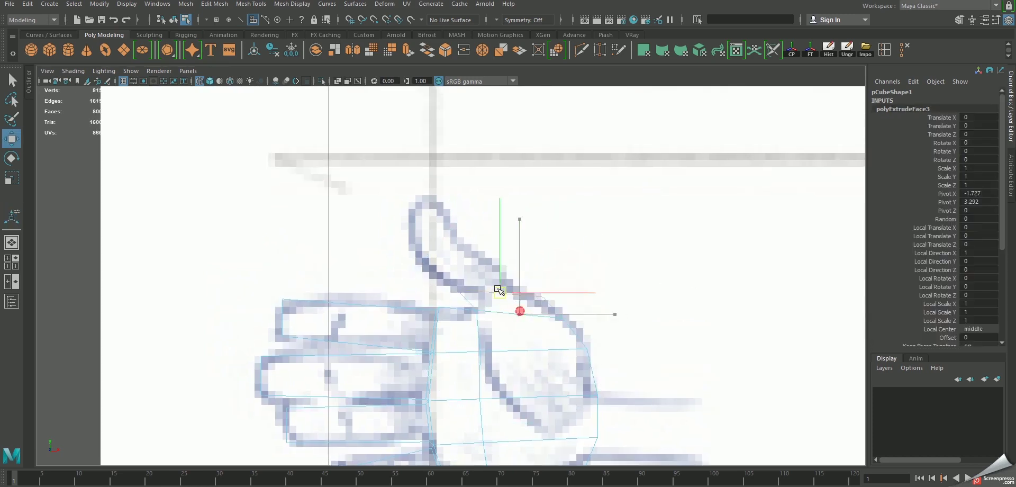
drag(499, 291, 499, 381)
Scale and position the extruded face, check it in perspective, and select the thumb's top face
key(r)
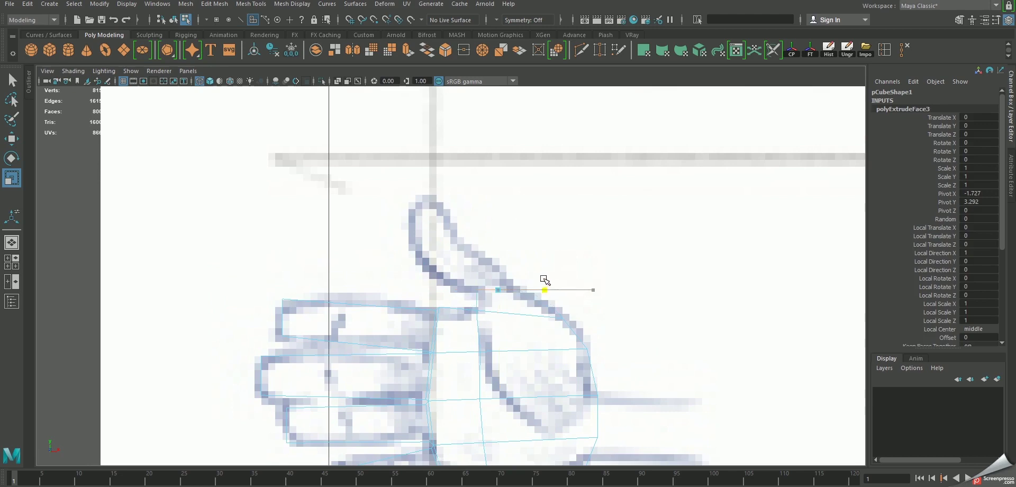
key(w)
key(space)
key(space)
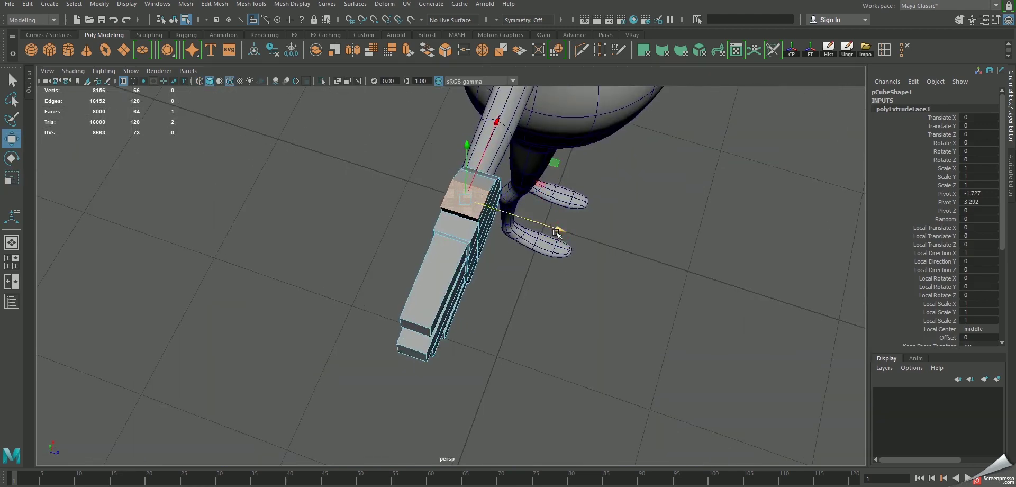
key(r)
key(w)
mouse_move(553, 226)
alt+mouse_down()
mouse_move(471, 227)
mouse_move(492, 212)
mouse_move(399, 267)
mouse_move(562, 250)
alt+mouse_up()
click(492, 206)
click(485, 180)
alt+drag(485, 180, 448, 195)
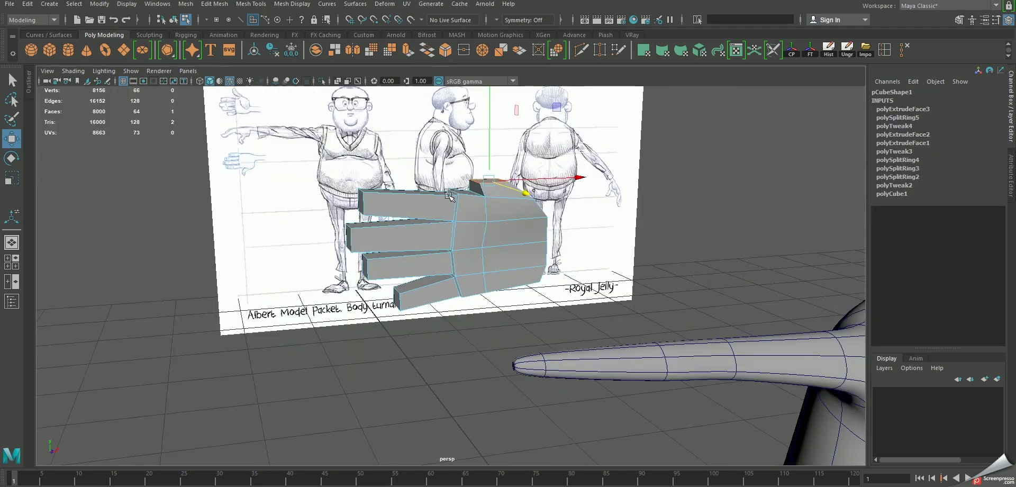
key(space)
key(space)
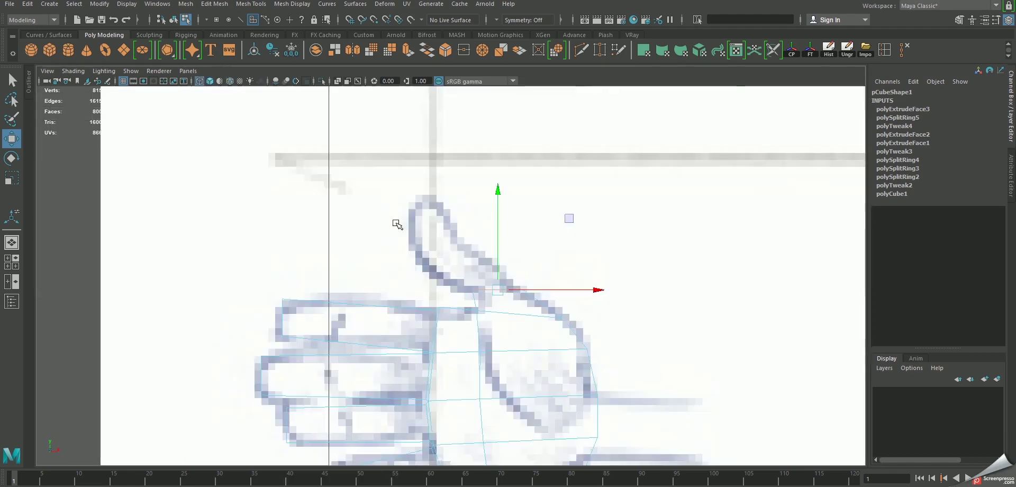
Rotate and reposition the thumb face to angle it up along the drawn thumb
scroll(396, 222, up, 5)
scroll(563, 386, up, 3)
key(e)
mouse_move(608, 276)
mouse_down()
mouse_move(627, 246)
mouse_move(600, 227)
mouse_up()
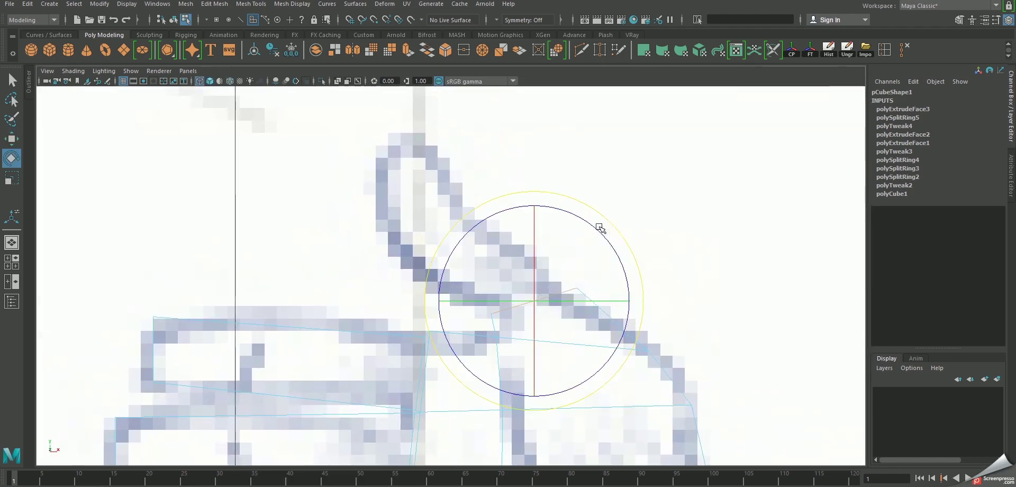
key(r)
key(w)
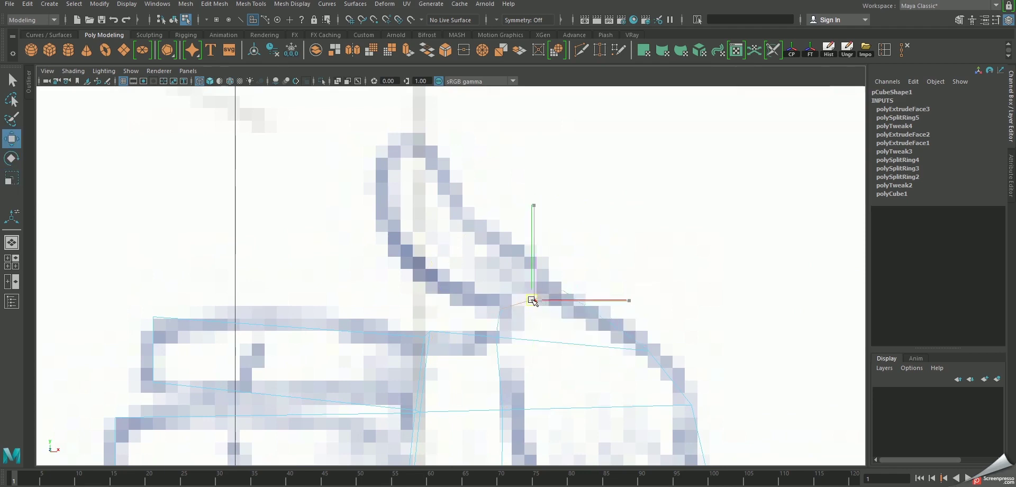
key(e)
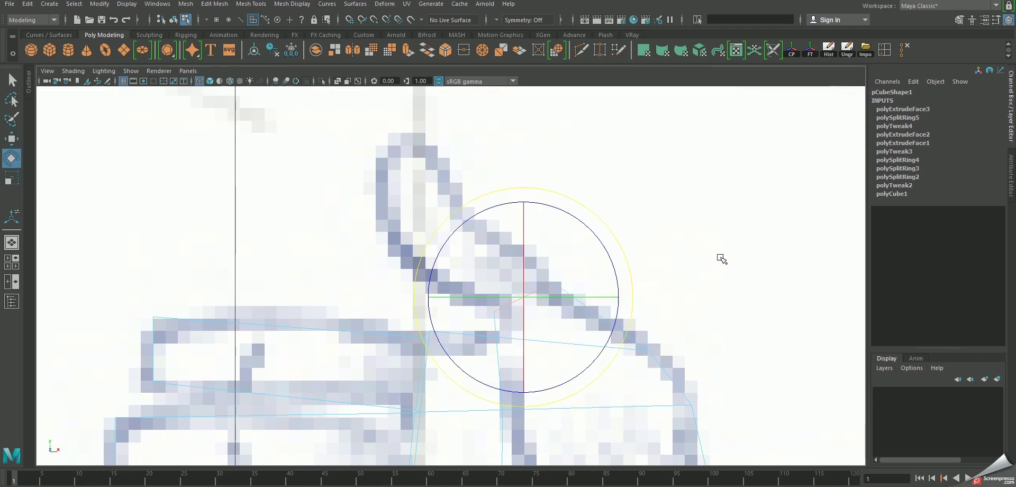
key(w)
alt+middle_drag(470, 251, 484, 266)
Extrude two more thumb segments from the thumb face, scaling and rotating the first
key(ctrl+e)
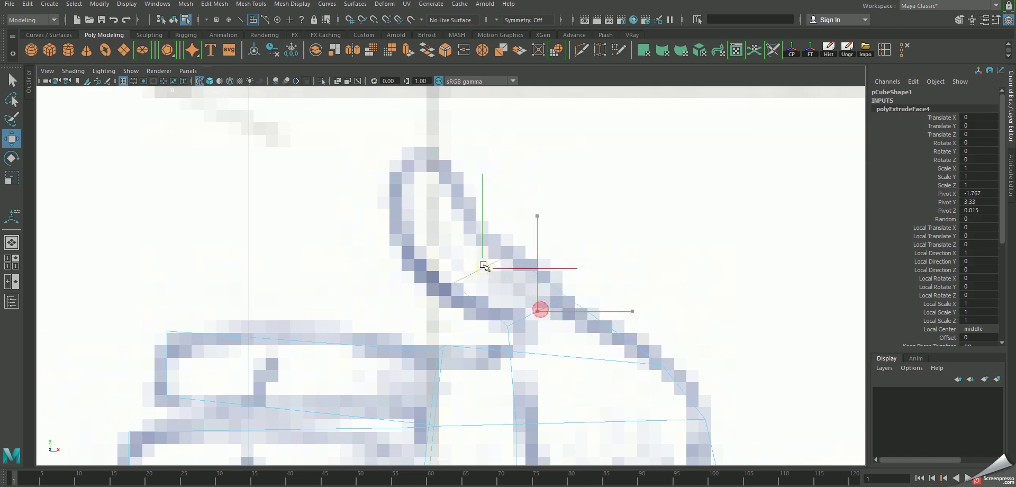
key(r)
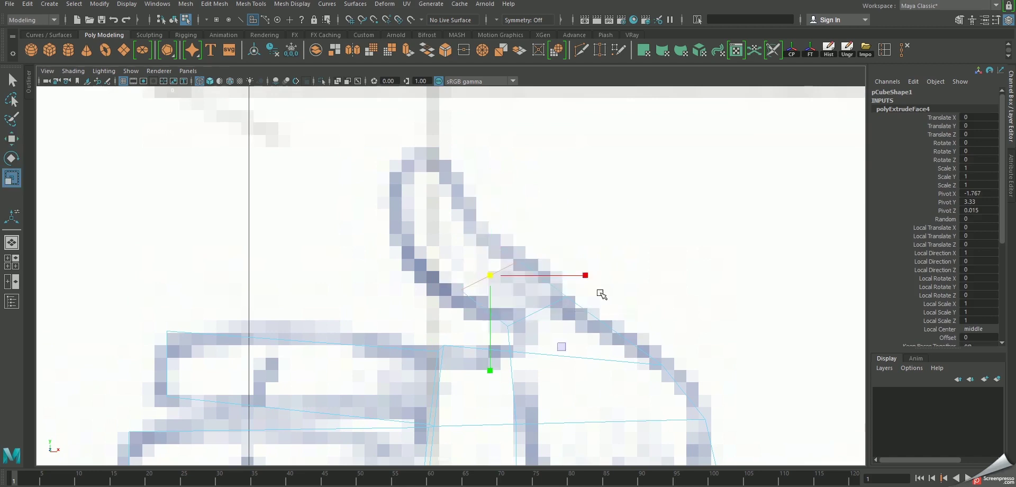
key(e)
key(r)
key(ctrl+e)
key(w)
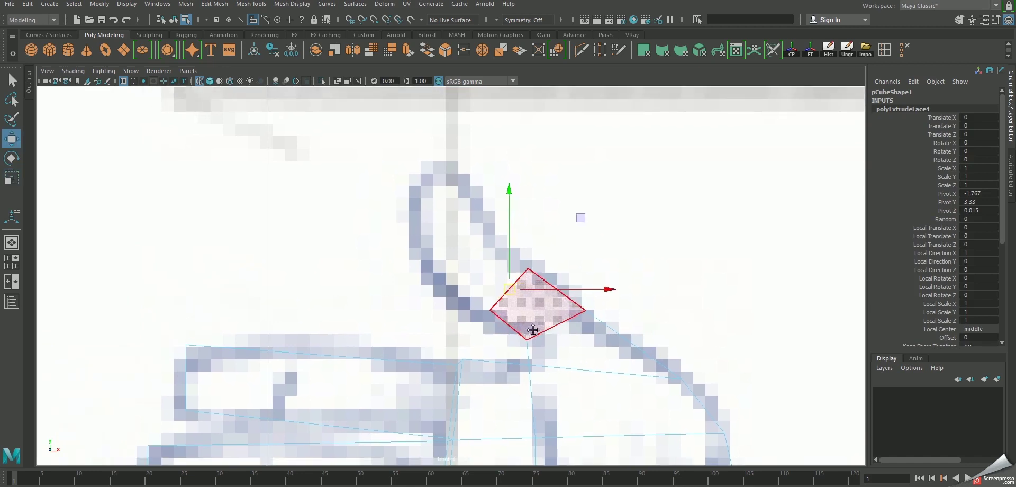
alt+middle_drag(486, 275, 505, 289)
Move the newest thumb segment up to the sketched tip, then add an edge loop across the thumb
drag(512, 301, 441, 202)
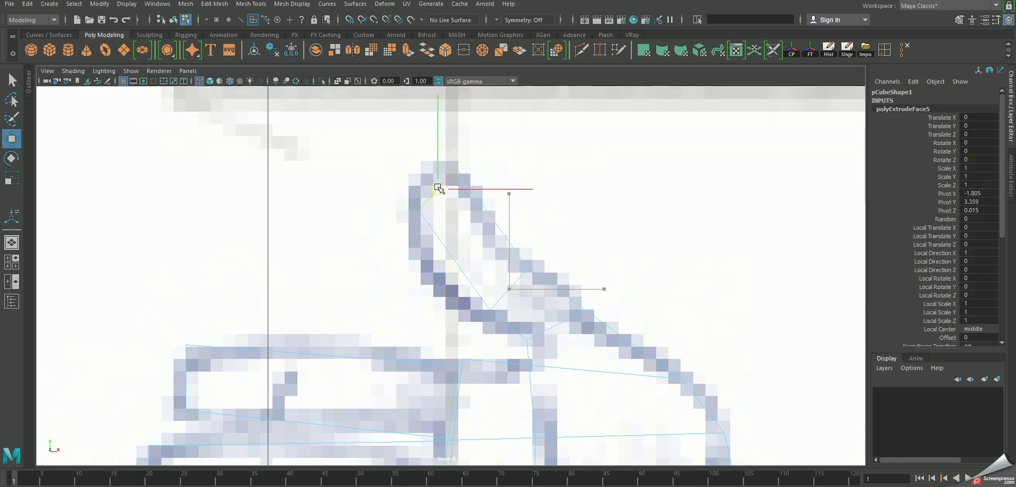
key(e)
key(w)
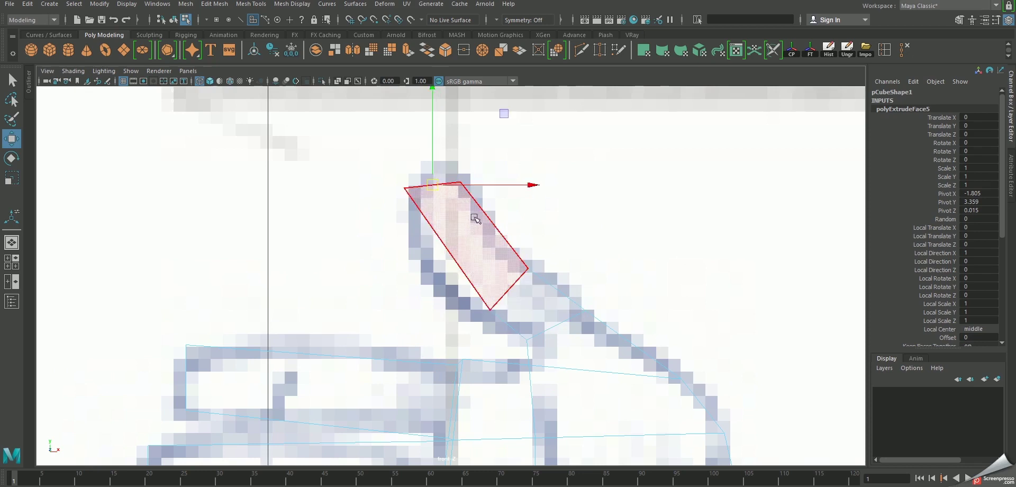
right_drag(475, 217, 544, 186)
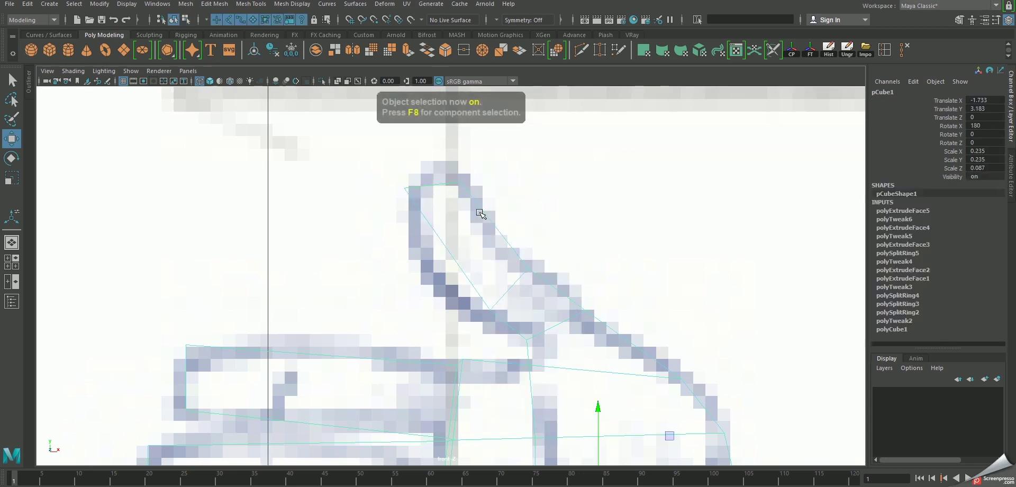
shift+right_drag(482, 205, 478, 249)
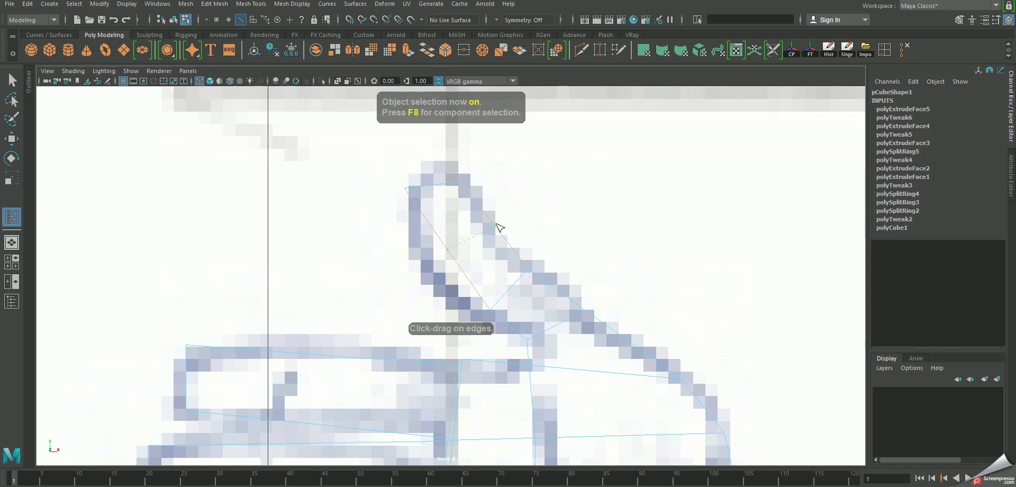
Slide the thumb's new edge loop into place and narrow it horizontally
drag(498, 226, 476, 241)
key(r)
drag(567, 238, 596, 234)
key(w)
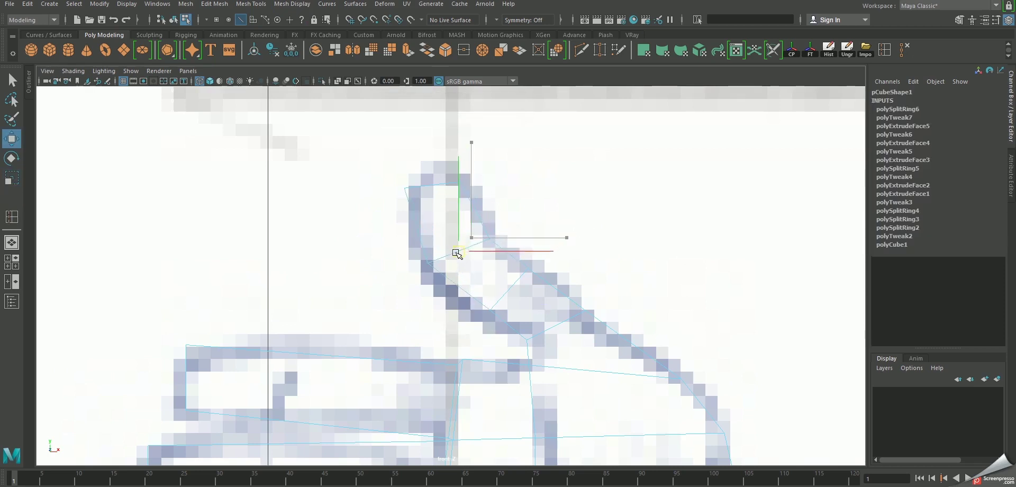
key(r)
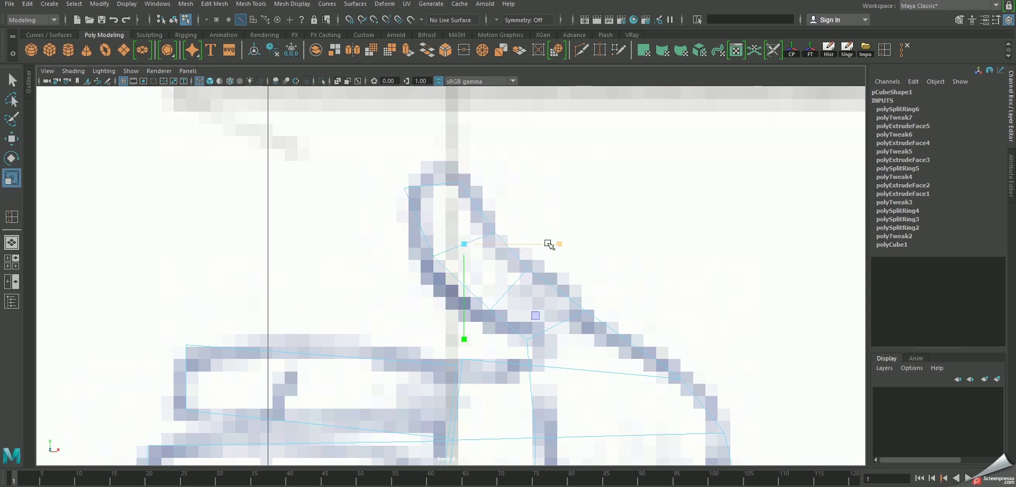
key(w)
Rotate the thumb's diagonal edge to follow the sketch and check it in perspective
click(513, 282)
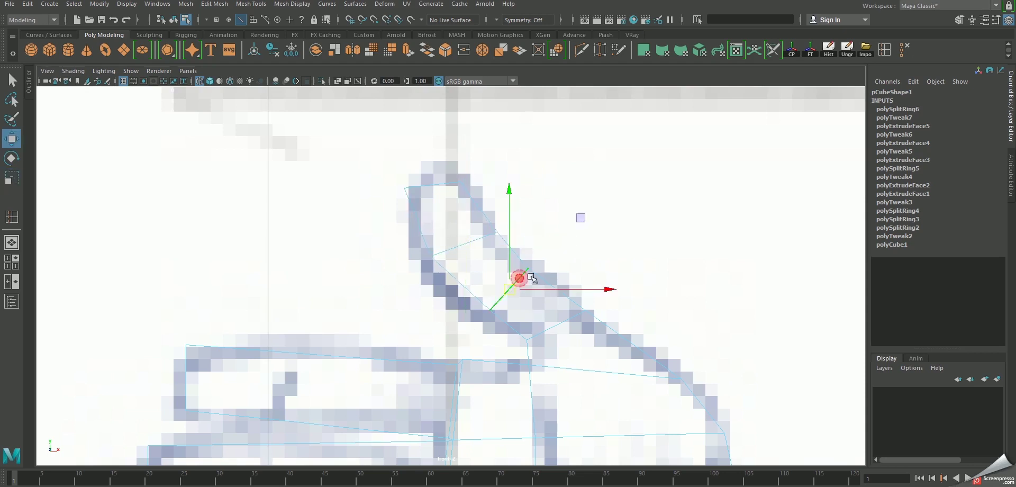
key(e)
key(w)
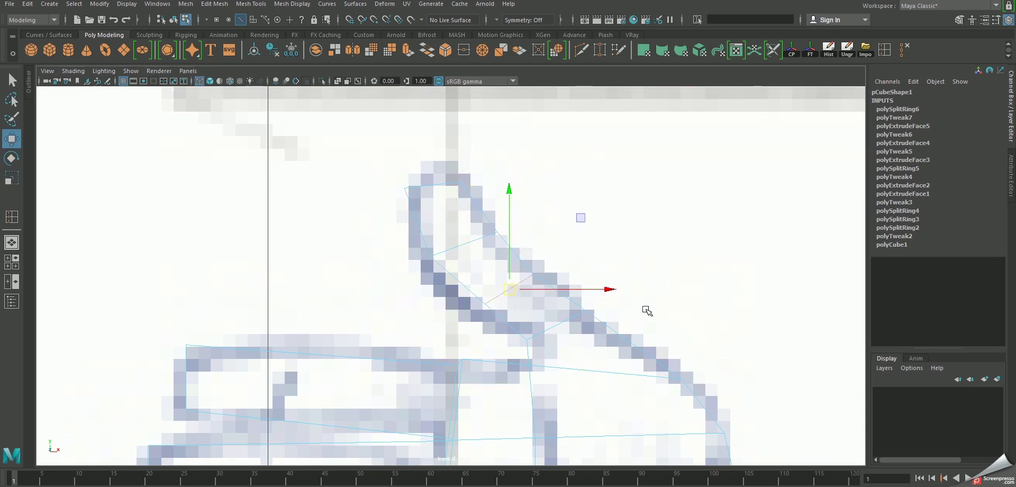
key(space)
key(space)
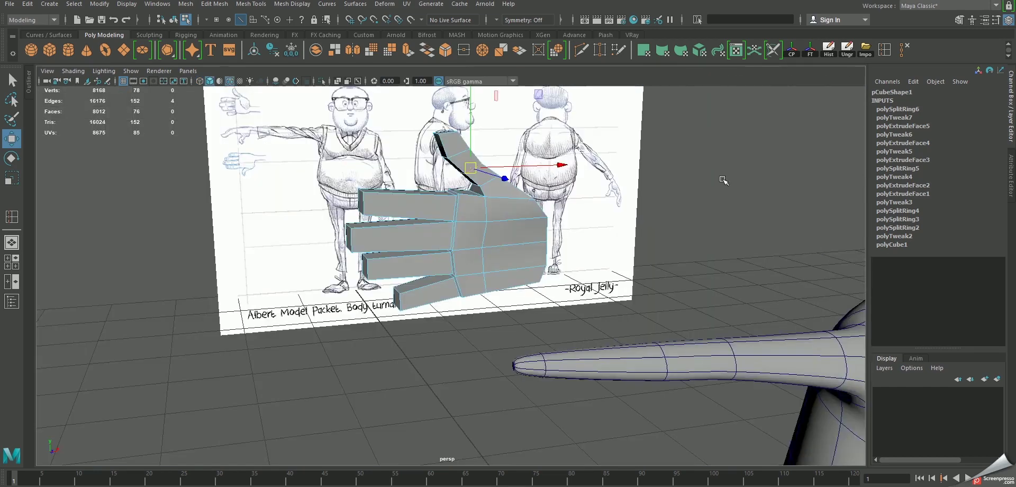
key(space)
key(space)
Move a thumb vertex onto the outline in vertex mode, then orbit in close to the thumb
key(F9)
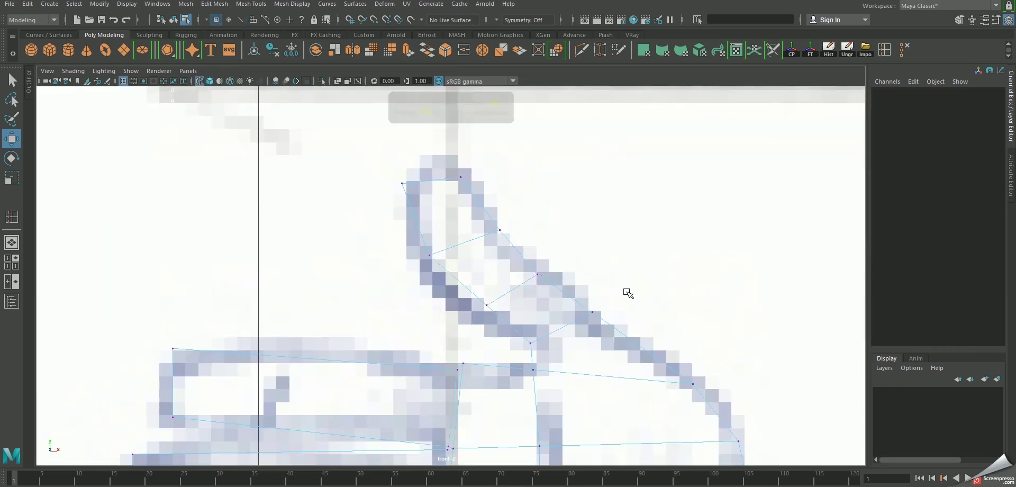
click(618, 292)
drag(564, 336, 603, 311)
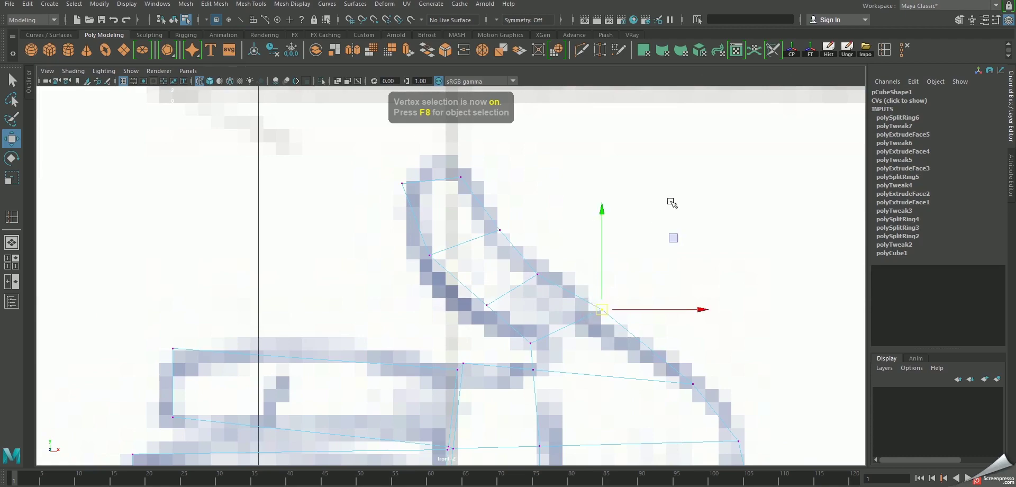
key(space)
key(space)
mouse_move(672, 202)
alt+mouse_down()
mouse_move(588, 203)
mouse_move(393, 146)
alt+mouse_up()
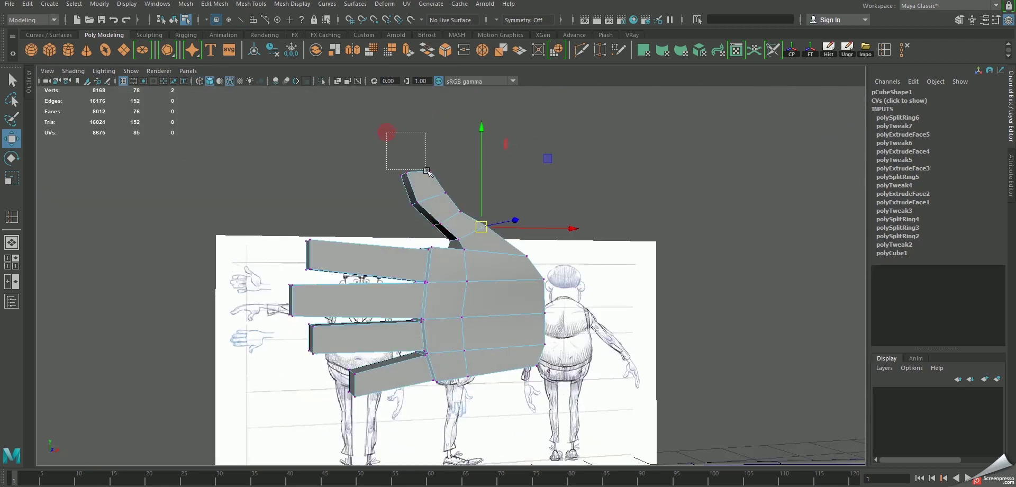
Move the thumb-tip vertices outward and rotate them to tilt the tip
drag(426, 170, 462, 181)
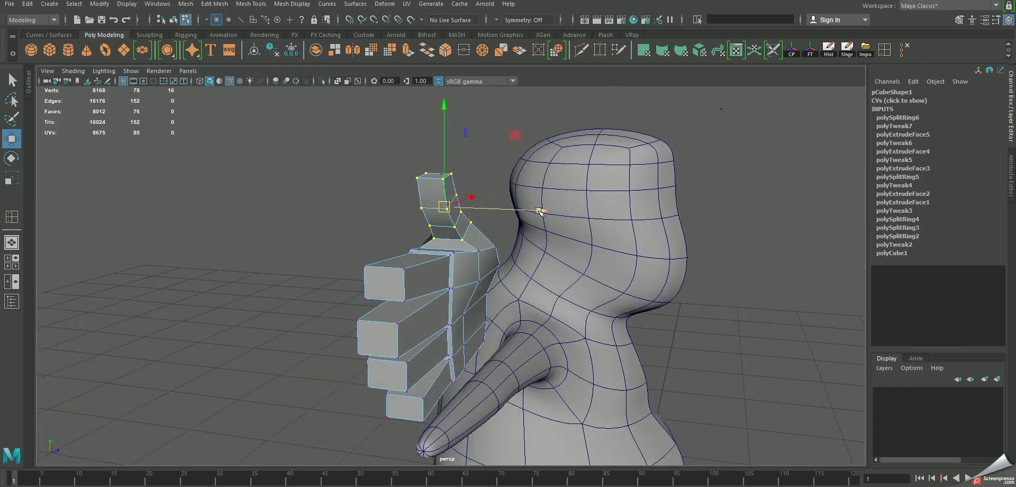
mouse_move(540, 211)
mouse_down()
mouse_move(557, 211)
mouse_move(567, 181)
mouse_up()
key(e)
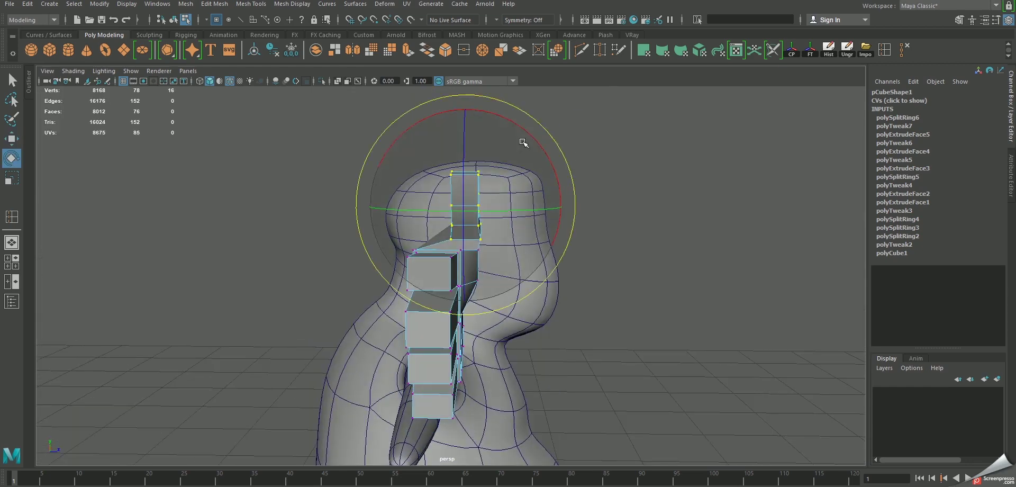
drag(522, 139, 549, 149)
key(w)
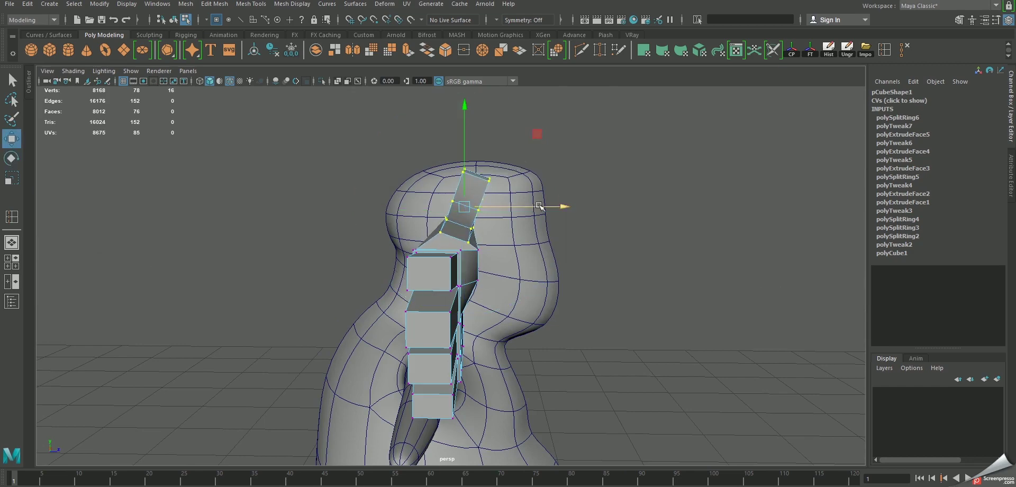
mouse_move(548, 217)
alt+mouse_down()
mouse_move(585, 245)
mouse_move(653, 208)
mouse_move(540, 218)
mouse_move(527, 231)
mouse_move(429, 250)
mouse_move(465, 233)
alt+mouse_up()
Preview the hand smoothed, return it to low-poly display in object mode, and switch to the front camera
key(3)
right_drag(465, 227, 465, 209)
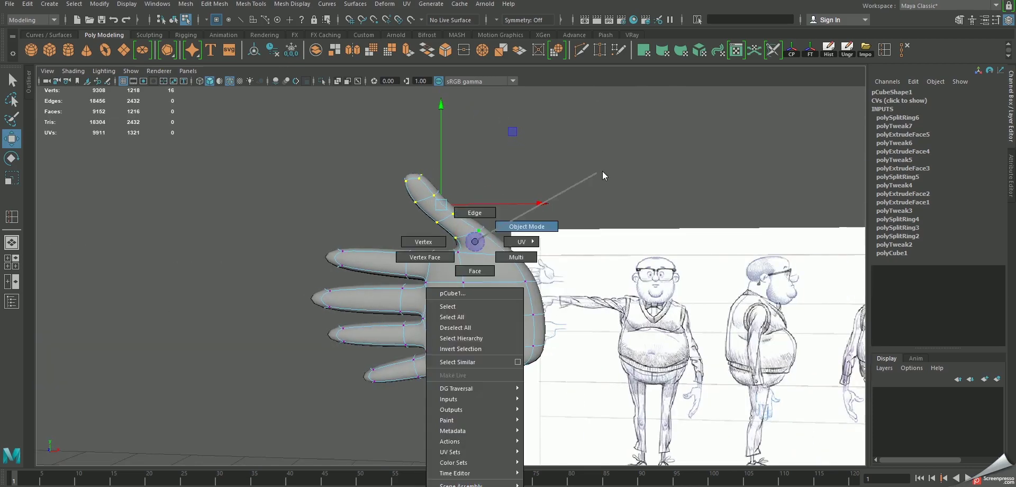
mouse_move(465, 209)
alt+mouse_down()
mouse_move(497, 316)
mouse_move(370, 287)
mouse_move(571, 303)
mouse_move(644, 294)
mouse_move(459, 288)
alt+mouse_up()
key(2)
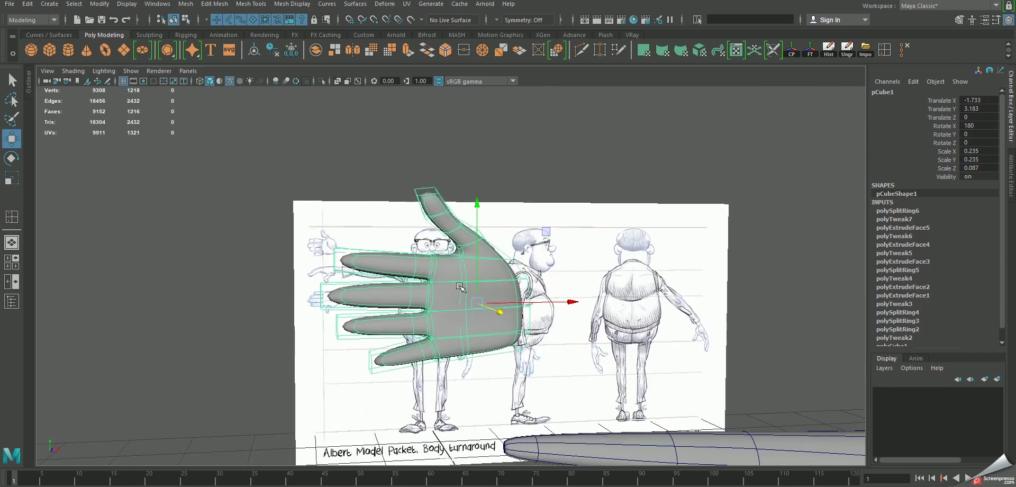
key(1)
key(3)
click(479, 277)
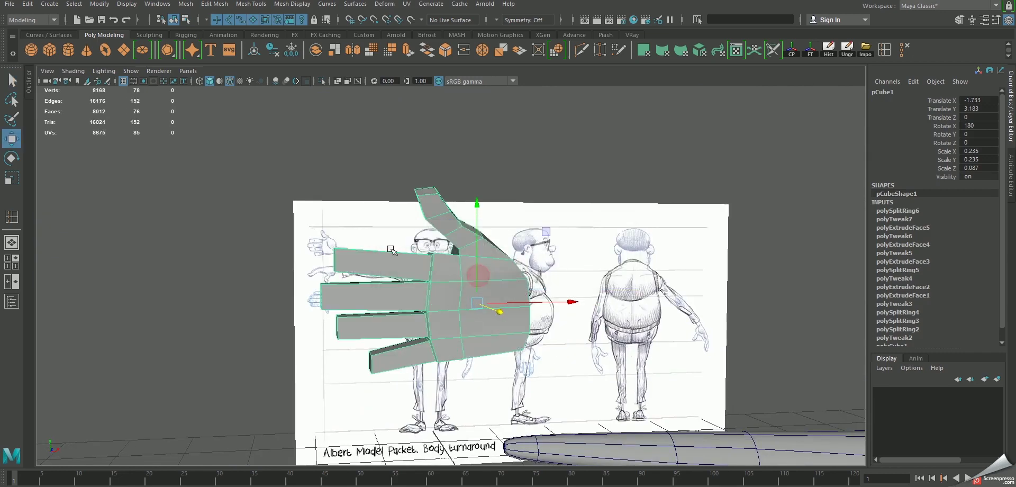
alt+drag(479, 276, 407, 289)
key(space)
drag(304, 379, 367, 320)
Show the hand in wireframe and insert an edge loop across the top finger
key(4)
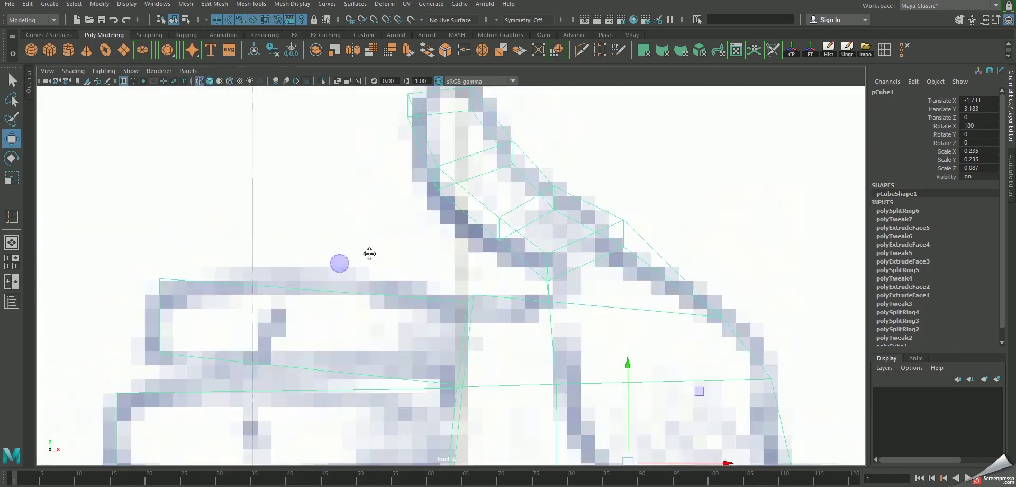
alt+right_drag(368, 320, 448, 266)
scroll(450, 266, up, 3)
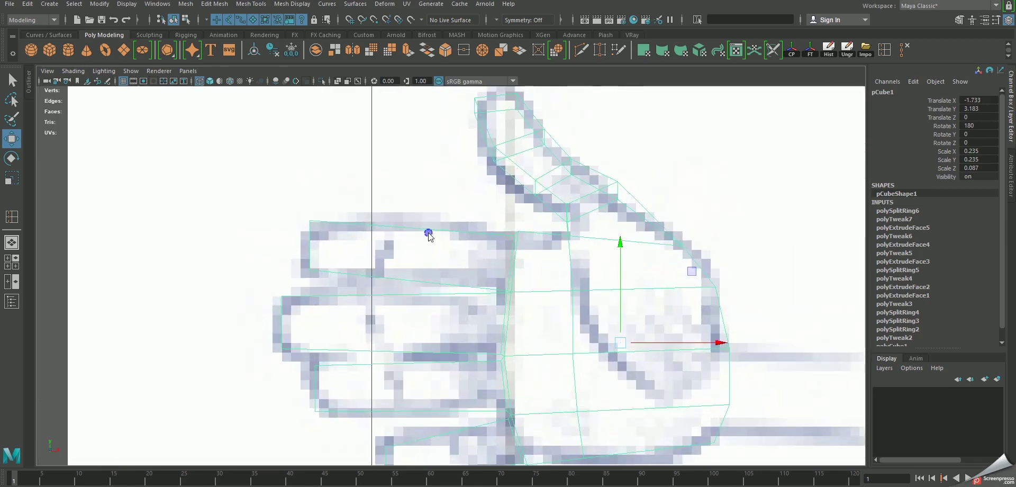
shift+right_drag(429, 236, 413, 296)
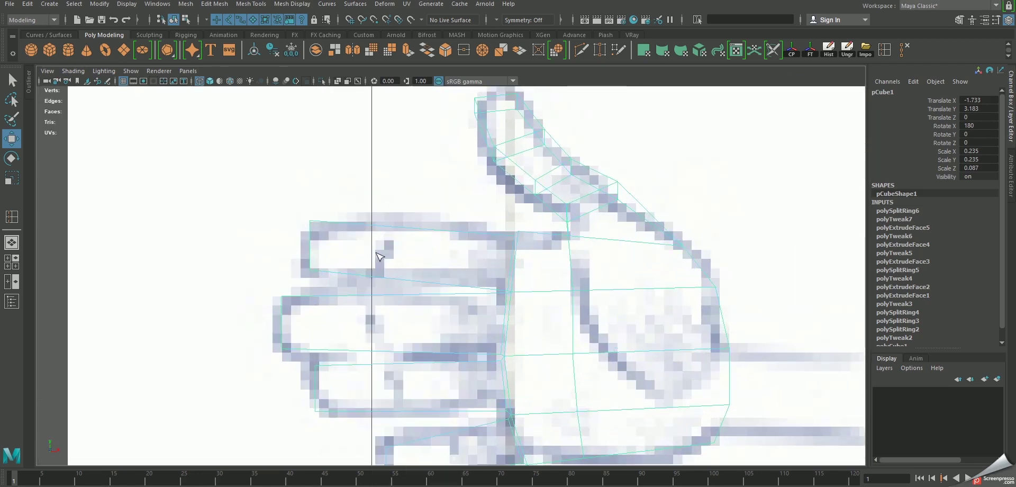
ctrl+click(391, 229)
key(r)
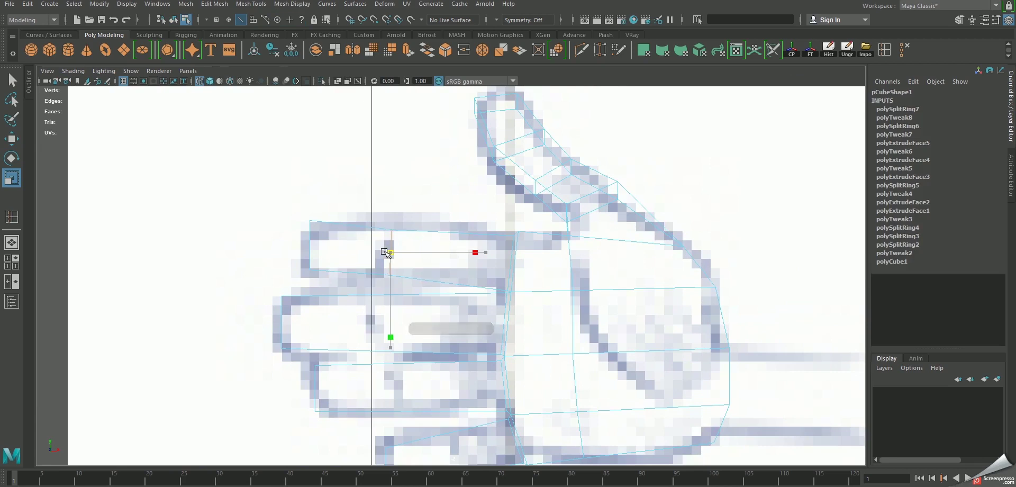
click(504, 231)
Add another loop on the top finger and one across the second finger, sliding it to the knuckle
shift+right_drag(444, 235, 466, 262)
scroll(455, 254, up, 1)
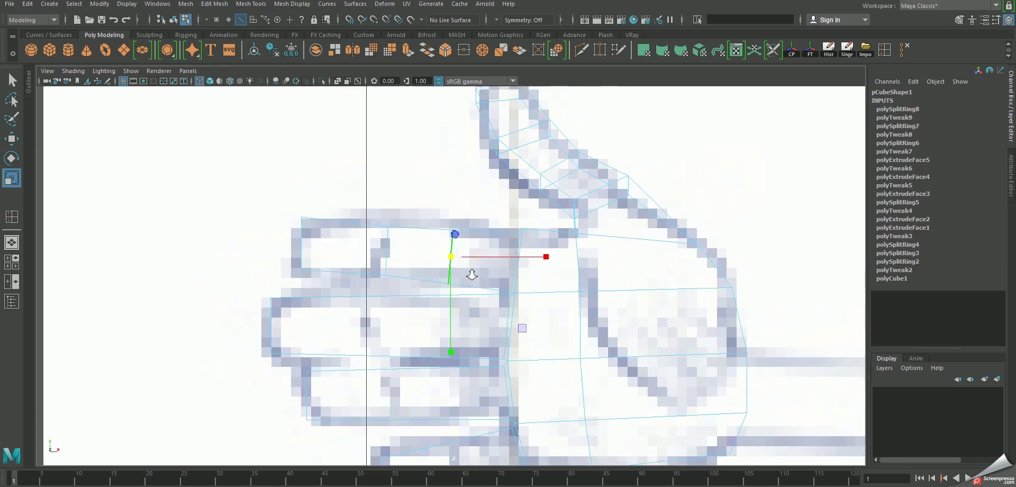
scroll(455, 254, up, 1)
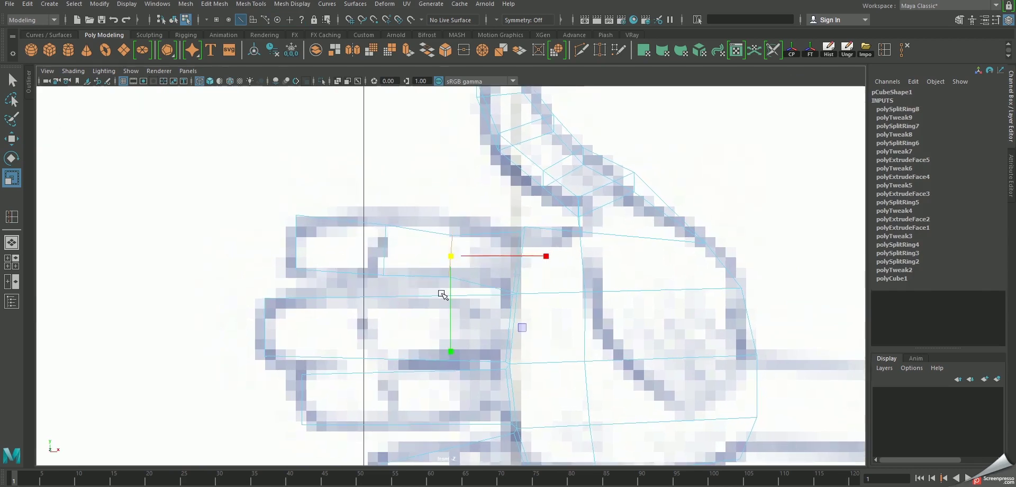
alt+middle_drag(443, 295, 458, 266)
click(407, 245)
shift+right_drag(416, 242, 407, 273)
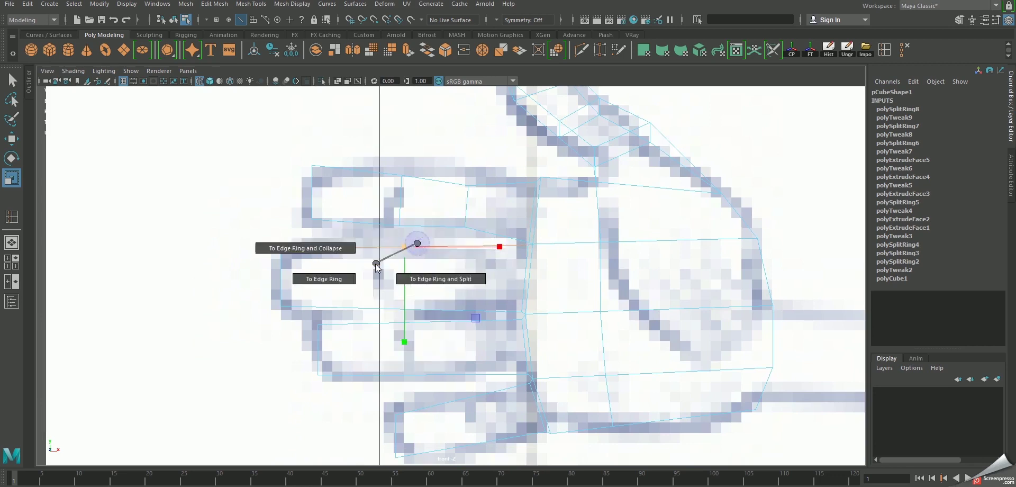
key(w)
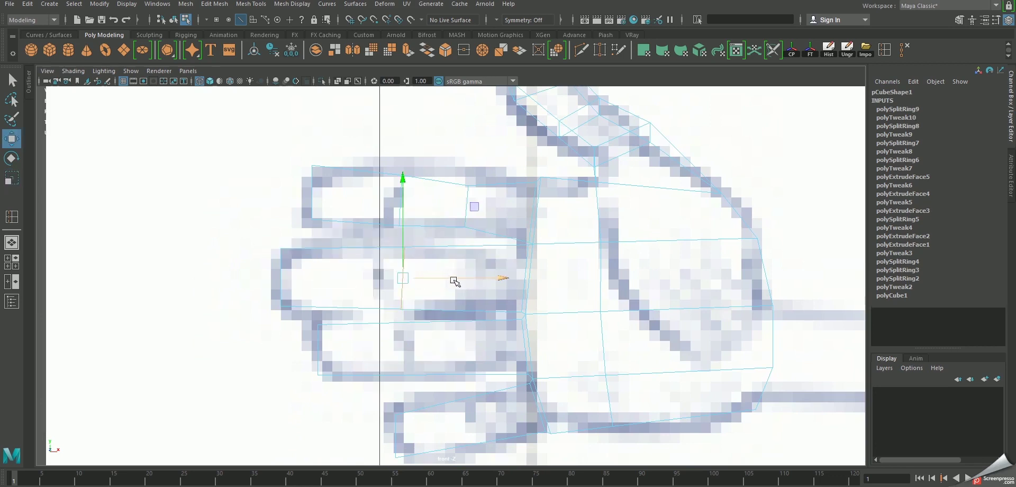
drag(500, 277, 482, 277)
Flatten the second finger's loop so it runs straight, then select the finger's edge loop
key(r)
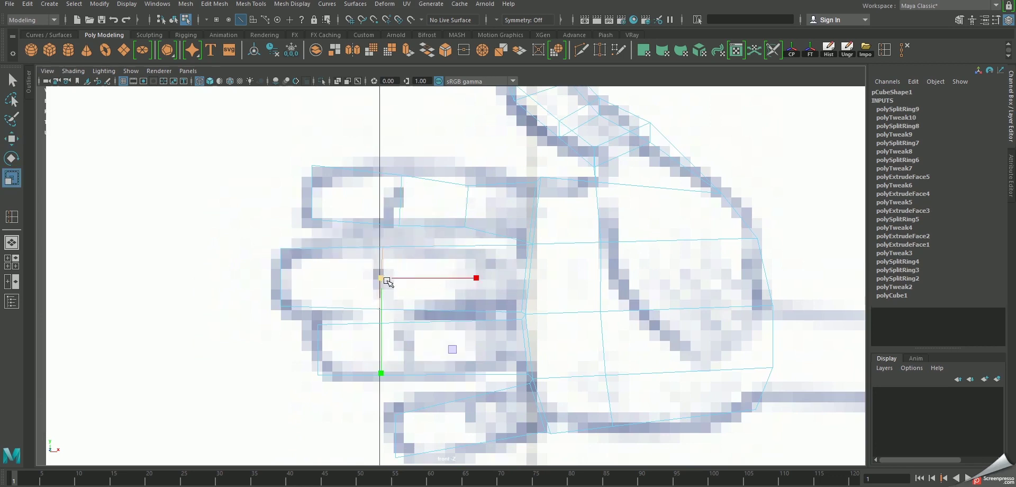
drag(381, 275, 470, 279)
key(w)
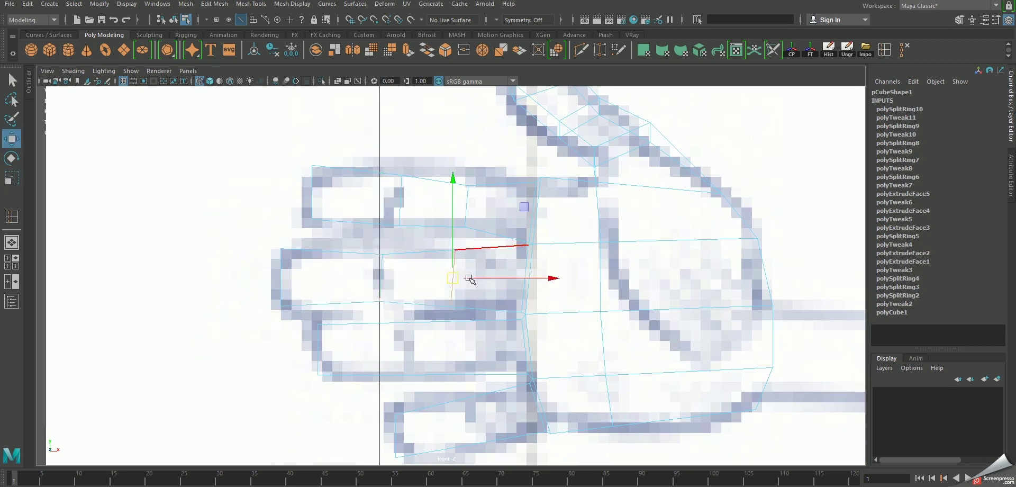
key(r)
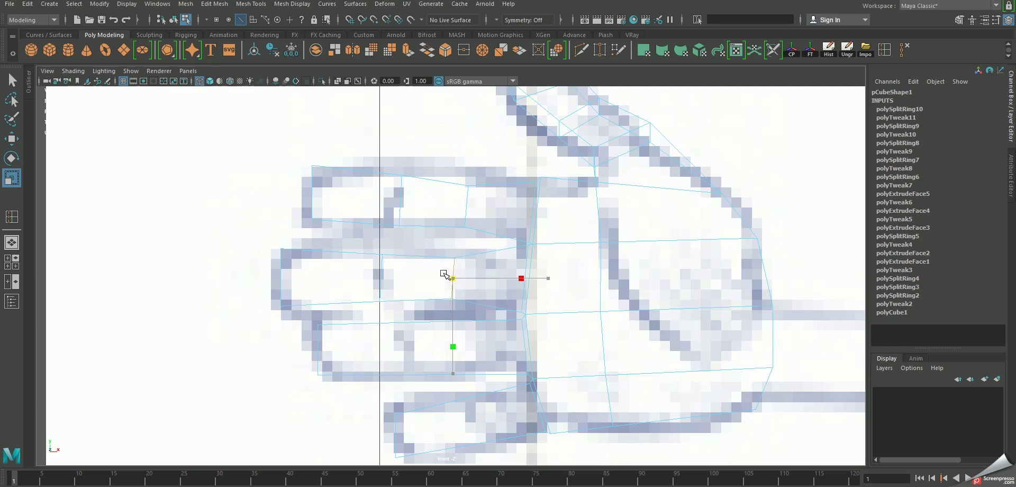
alt+middle_drag(449, 335, 456, 296)
double_click(460, 279)
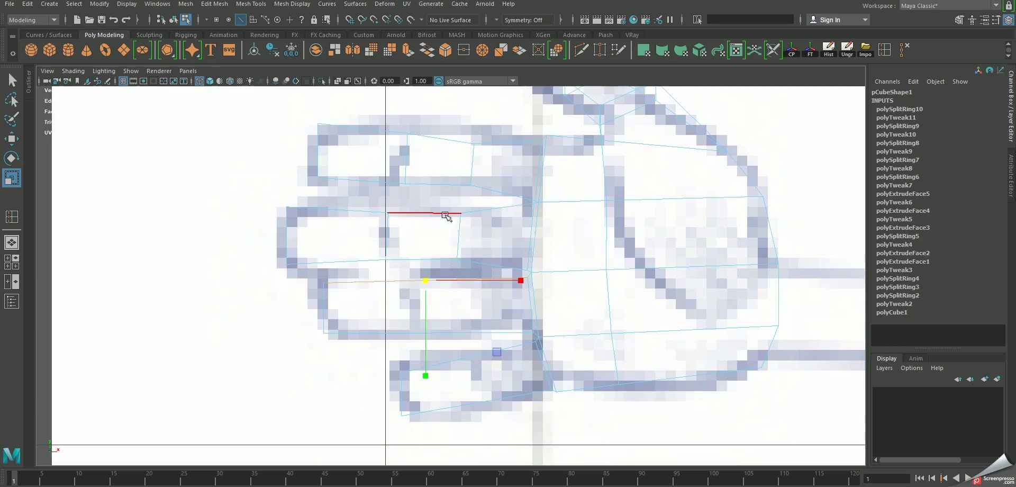
key(F8)
shift+right_drag(455, 213, 387, 239)
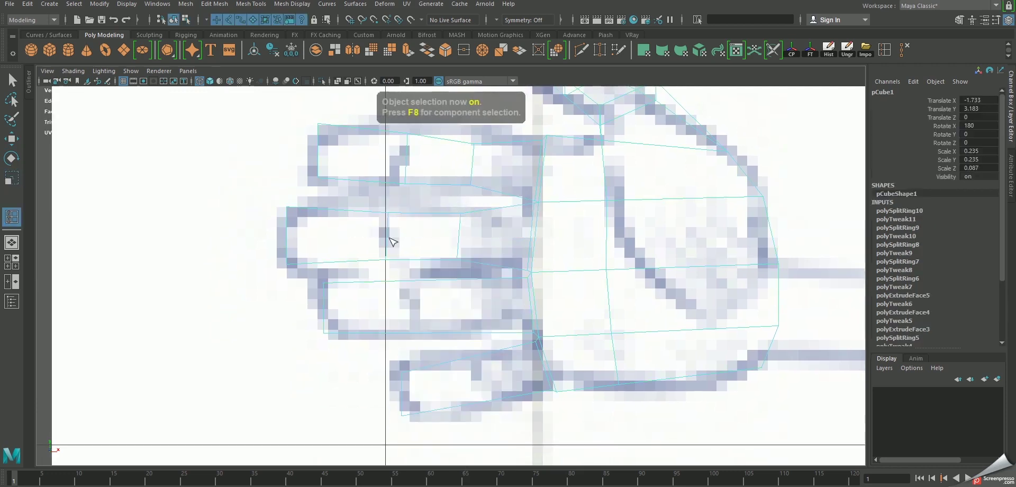
Show the hand shaded and insert an edge loop across the middle finger
key(5)
click(465, 281)
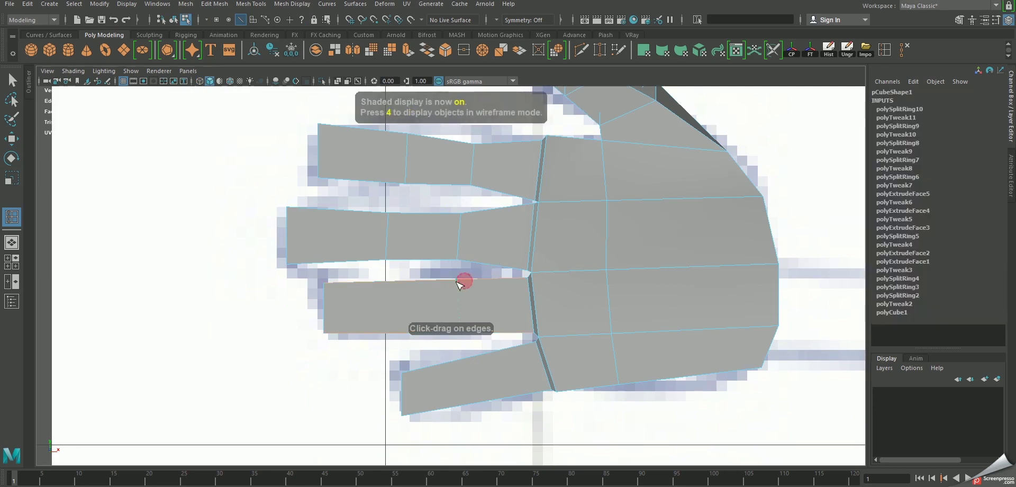
key(r)
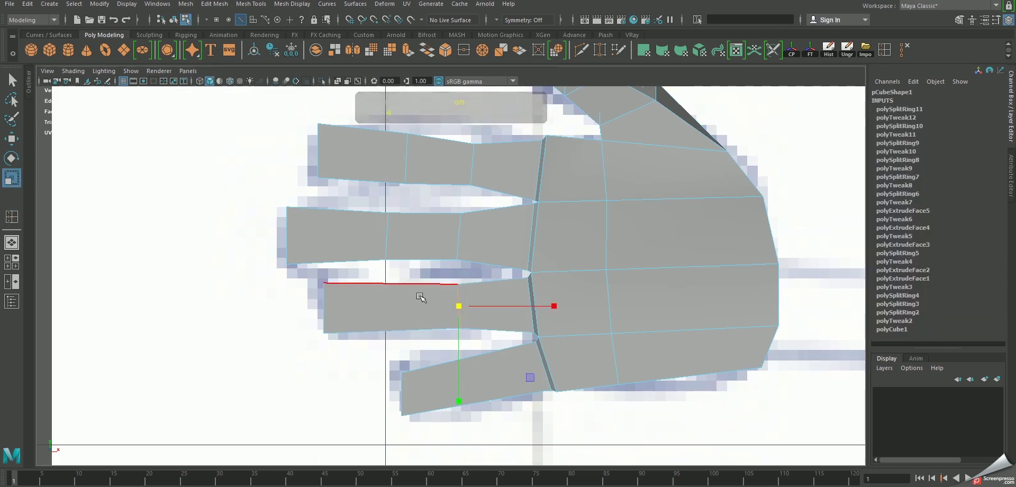
click(395, 284)
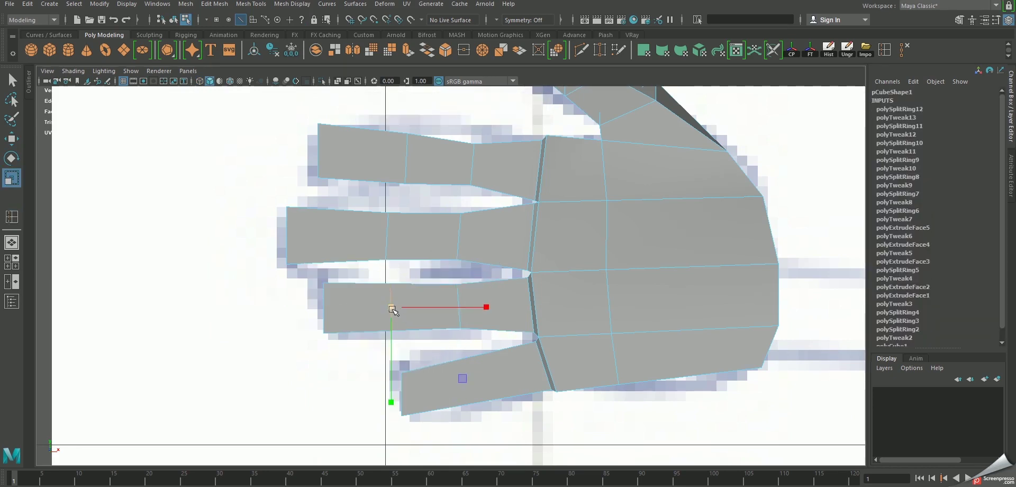
drag(392, 309, 394, 310)
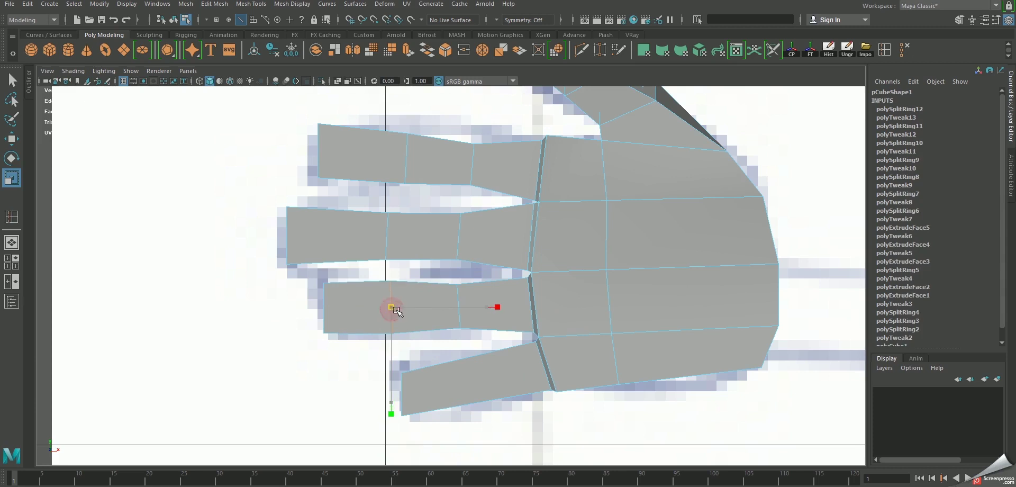
Insert two edge loops on the lower finger, sliding and flattening them at the knuckles
click(468, 359)
ctrl+right_drag(508, 318, 495, 373)
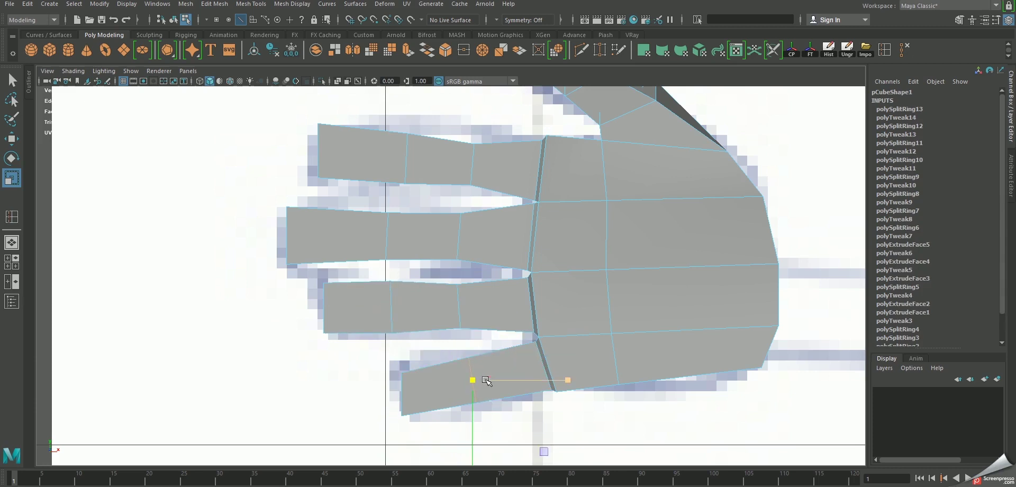
key(w)
drag(479, 380, 457, 385)
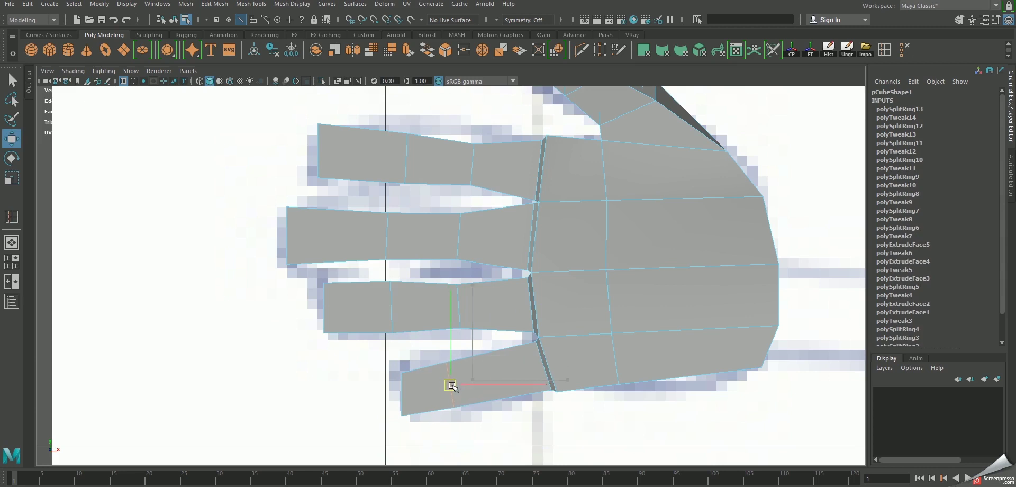
key(r)
click(512, 354)
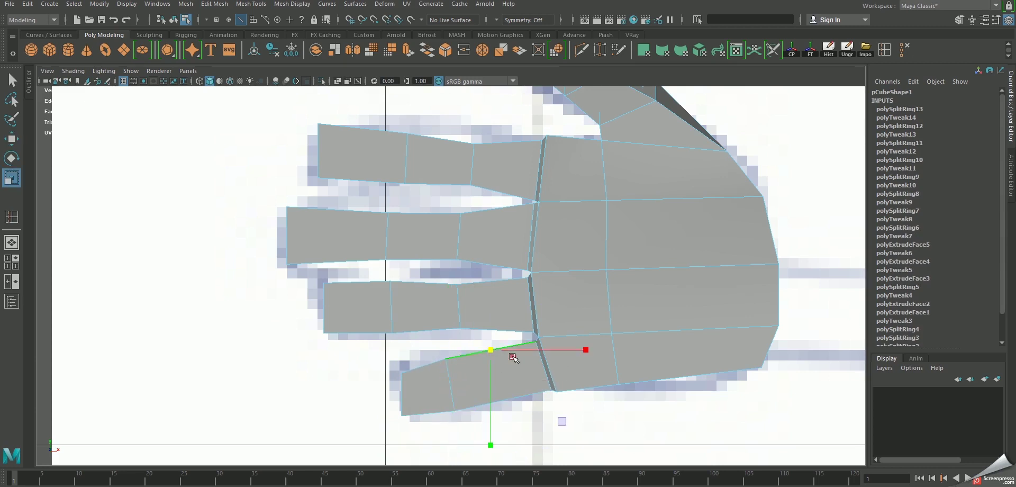
ctrl+right_drag(512, 357, 507, 372)
drag(499, 378, 492, 377)
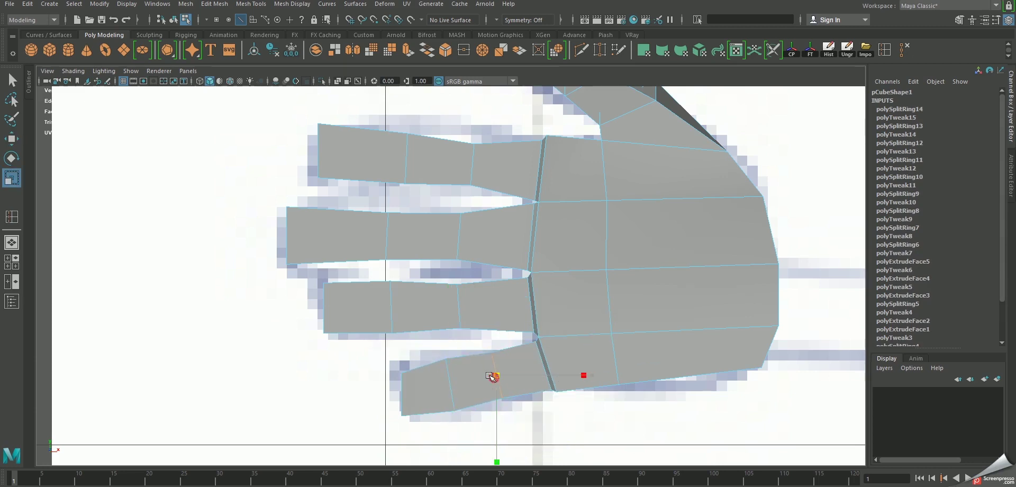
Check the hand in smooth preview, then push a finger side edge downward
scroll(597, 183, down, 5)
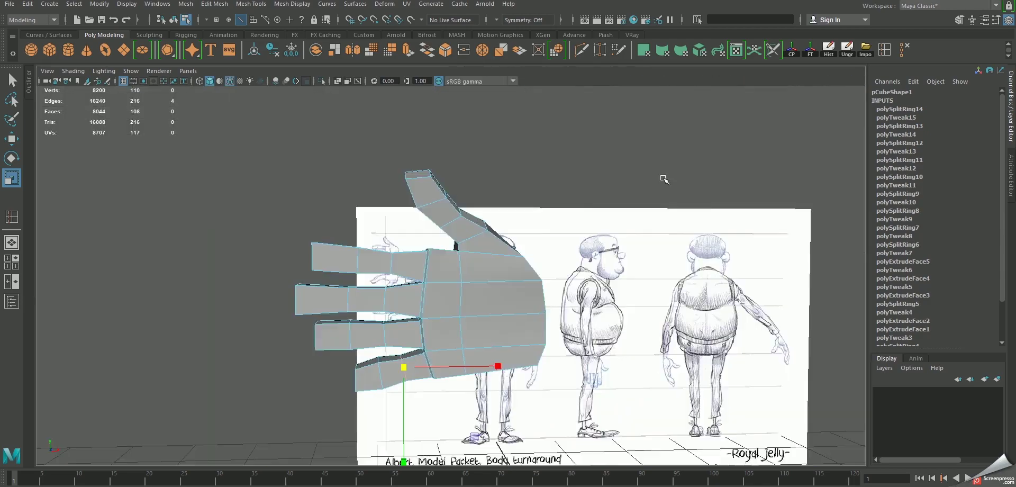
key(3)
mouse_move(665, 177)
alt+mouse_down()
mouse_move(446, 290)
mouse_move(517, 287)
mouse_move(411, 340)
mouse_move(424, 356)
mouse_move(558, 259)
mouse_move(574, 201)
mouse_move(593, 243)
mouse_move(557, 183)
alt+mouse_up()
key(1)
click(560, 255)
key(w)
drag(565, 318, 568, 334)
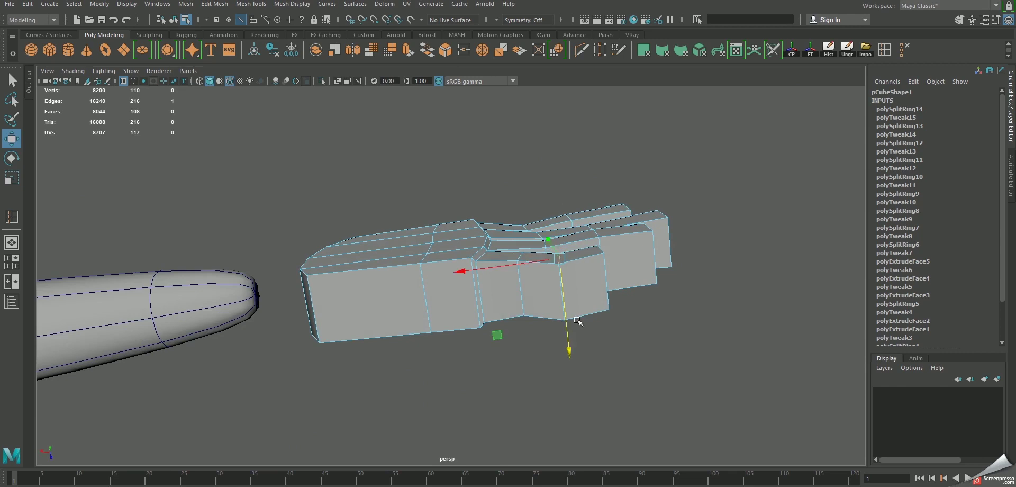
Select the edge rings on the middle and index fingers and inspect the fingers from above
mouse_move(597, 233)
alt+mouse_down()
mouse_move(646, 278)
mouse_move(587, 233)
mouse_move(699, 265)
alt+mouse_up()
click(716, 233)
double_click(612, 295)
alt+drag(603, 329, 536, 320)
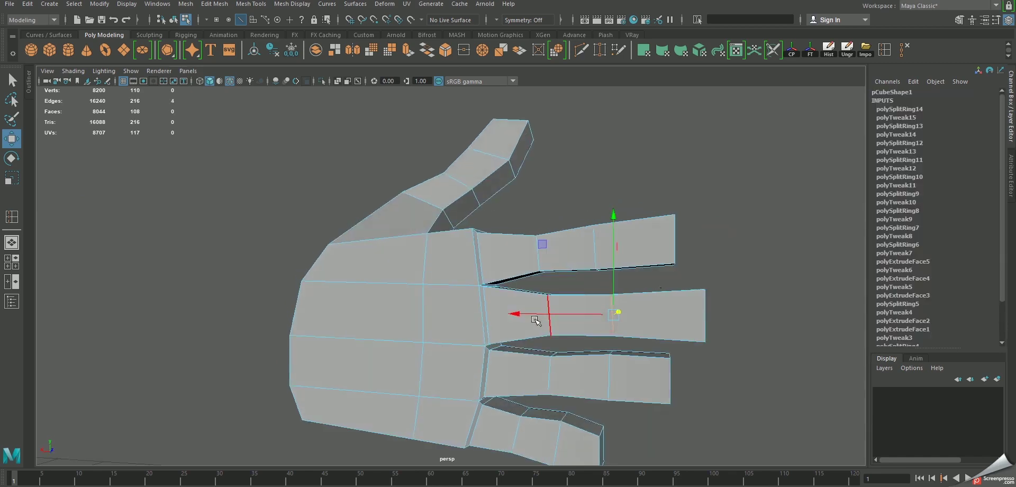
alt+drag(608, 256, 616, 254)
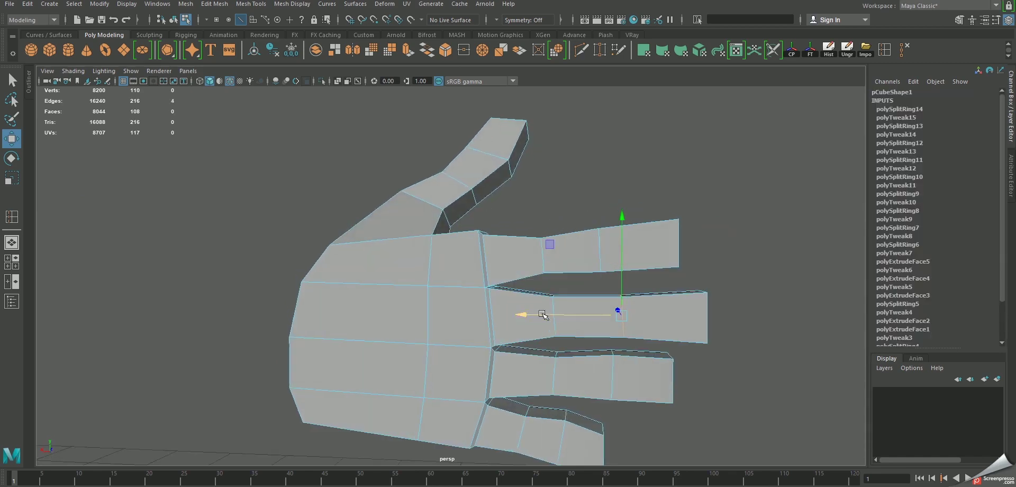
double_click(597, 247)
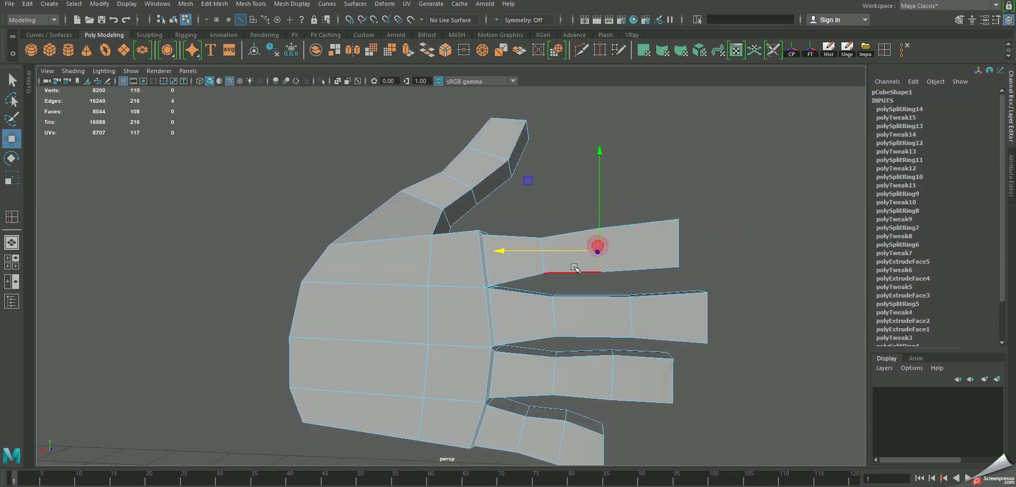
mouse_move(548, 290)
alt+mouse_down()
mouse_move(601, 247)
mouse_move(601, 285)
mouse_move(615, 281)
alt+mouse_up()
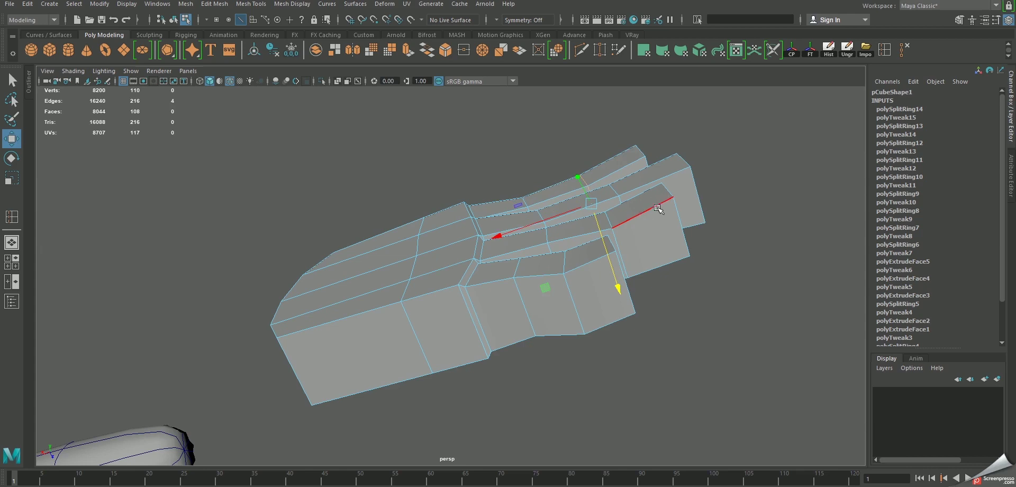
alt+drag(657, 208, 667, 246)
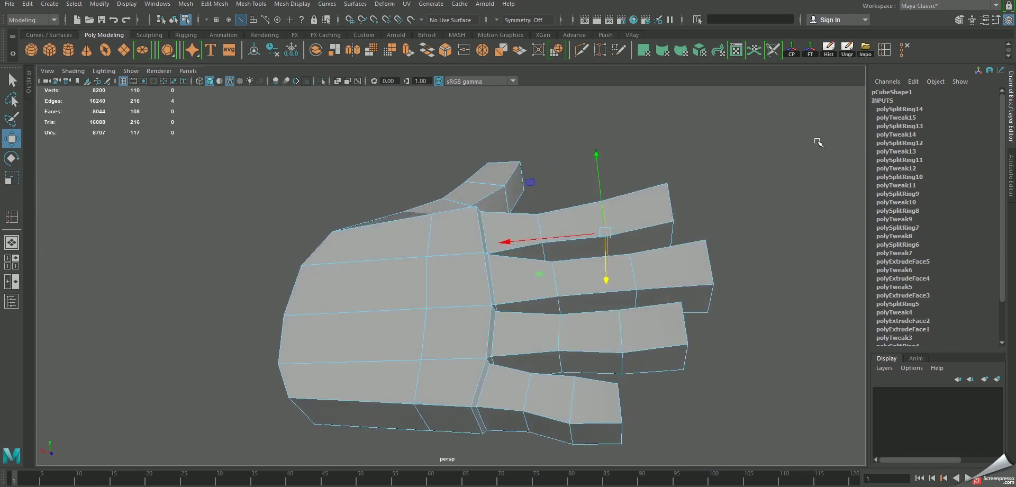
Save the hand scene and accept the Student Version warning
alt+drag(658, 141, 626, 165)
key(ctrl+s)
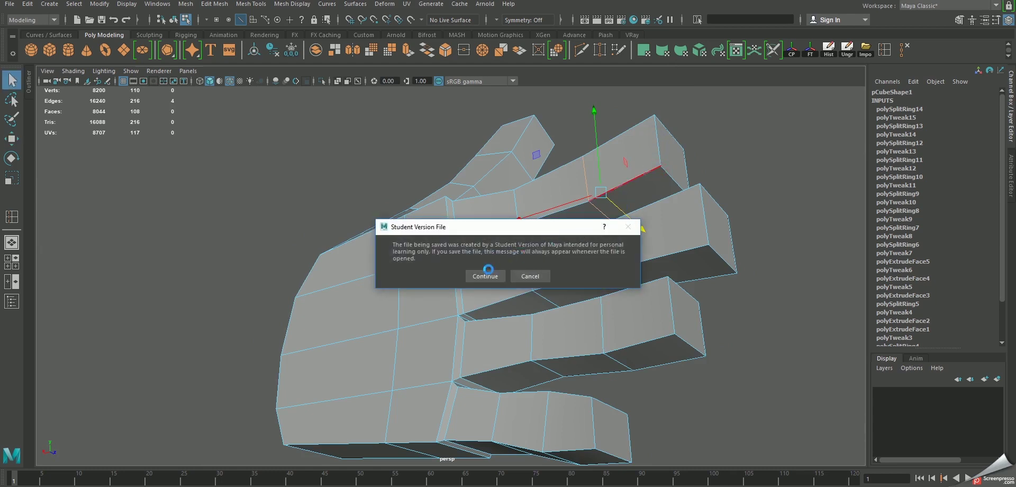
click(488, 269)
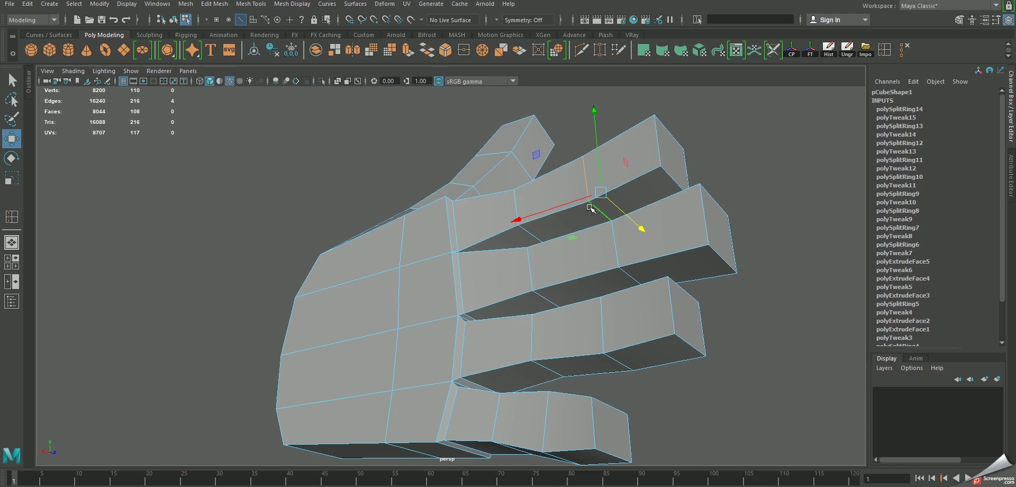
Select the tip edges of the pinky and ring fingers
mouse_move(731, 402)
alt+mouse_down()
mouse_move(642, 288)
mouse_move(676, 245)
mouse_move(672, 363)
mouse_move(639, 278)
mouse_move(623, 280)
alt+mouse_up()
alt+drag(571, 326, 553, 332)
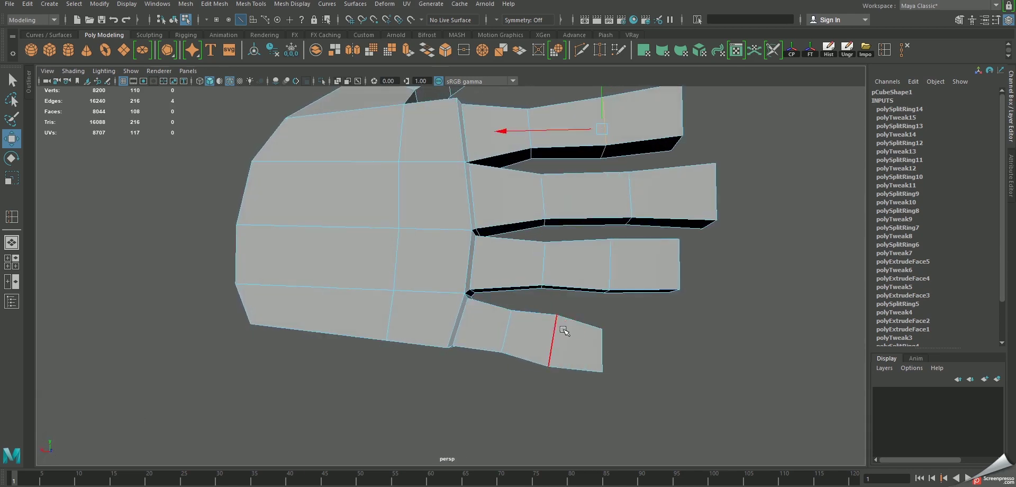
click(556, 331)
click(616, 264)
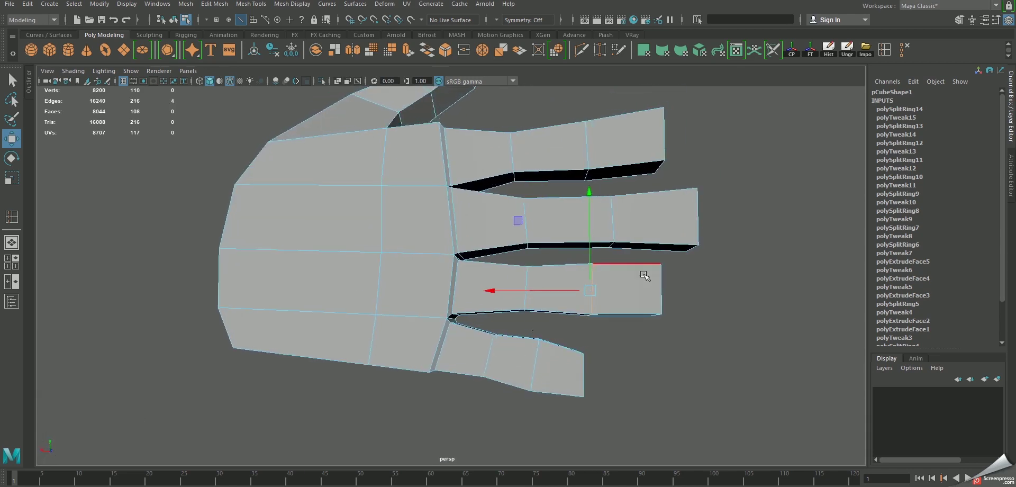
alt+drag(646, 276, 577, 356)
click(569, 356)
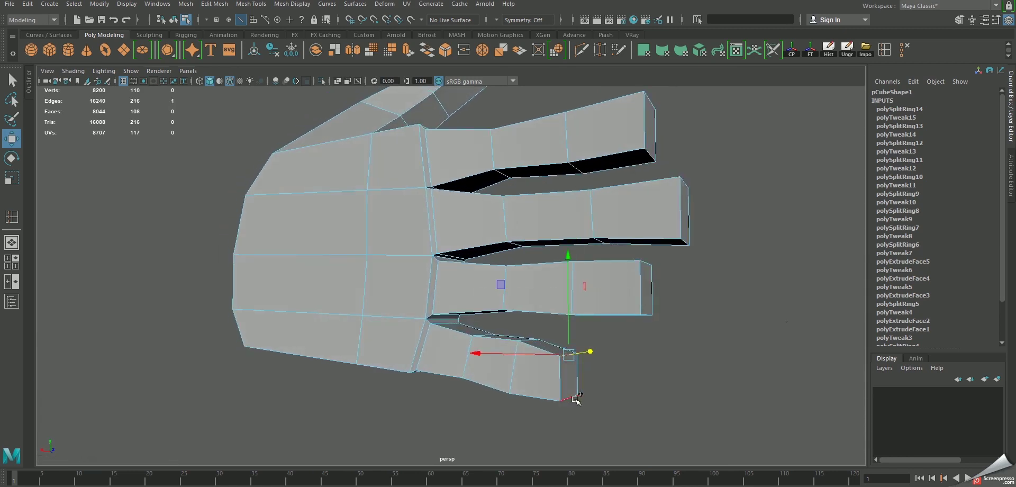
shift+click(567, 286)
alt+drag(566, 284, 618, 278)
click(618, 286)
shift+click(627, 319)
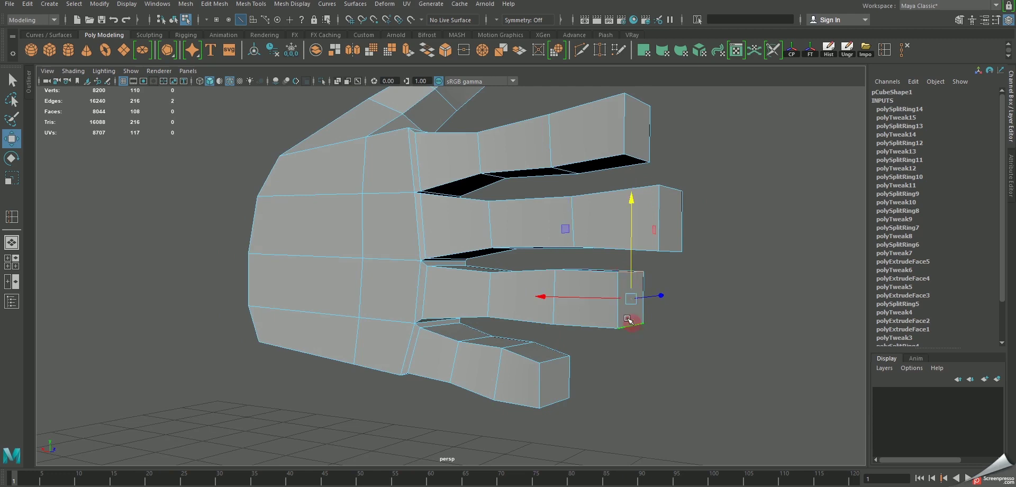
Scale the fingertip edges down so the fingers narrow toward their tips
key(r)
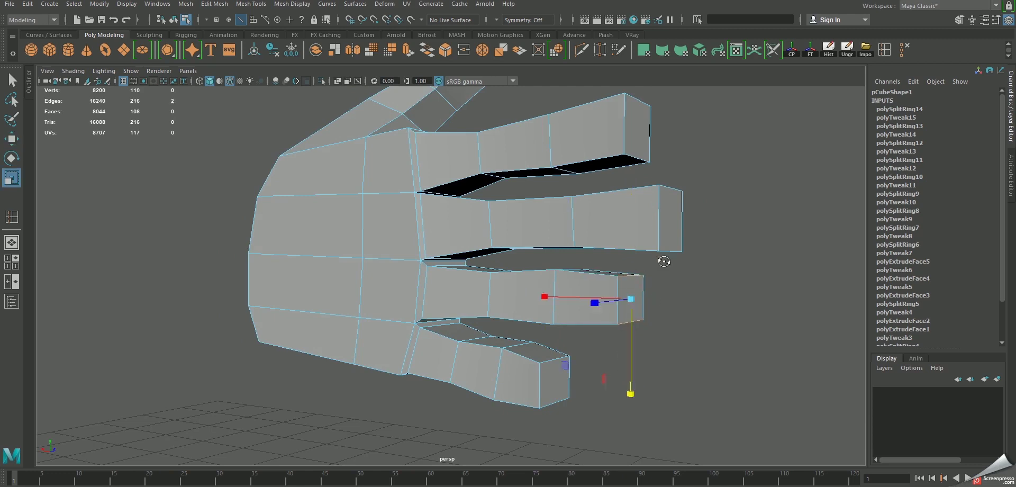
alt+drag(664, 263, 642, 236)
click(655, 262)
shift+click(642, 291)
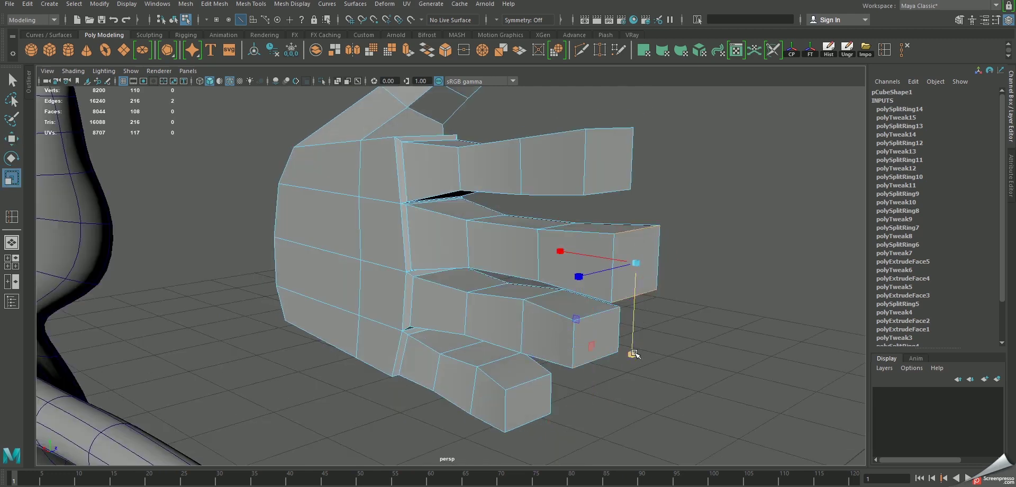
mouse_move(635, 354)
alt+mouse_down()
mouse_move(660, 255)
mouse_move(649, 294)
mouse_move(560, 288)
mouse_move(582, 275)
alt+mouse_up()
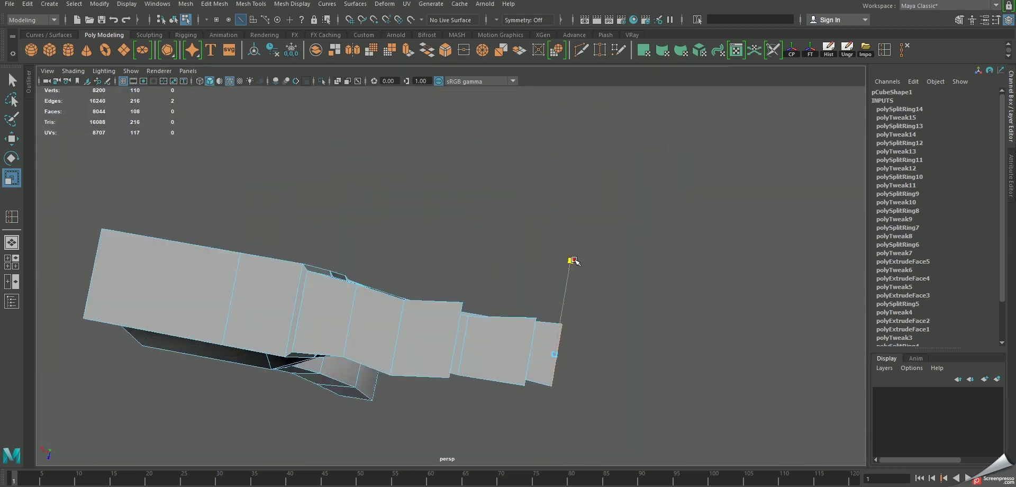
mouse_move(586, 308)
alt+mouse_down()
mouse_move(556, 320)
mouse_move(635, 320)
mouse_move(687, 356)
mouse_move(501, 314)
alt+mouse_up()
alt+drag(580, 317, 576, 301)
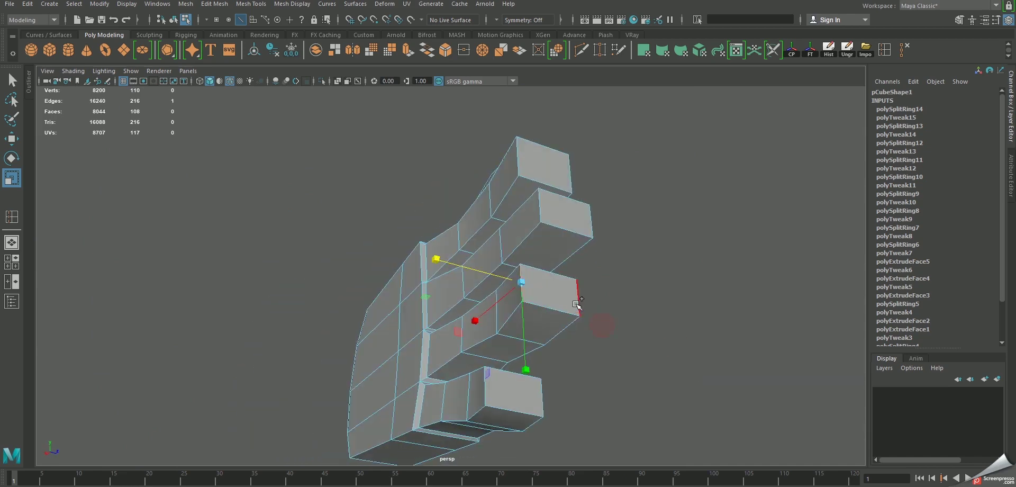
drag(466, 267, 481, 270)
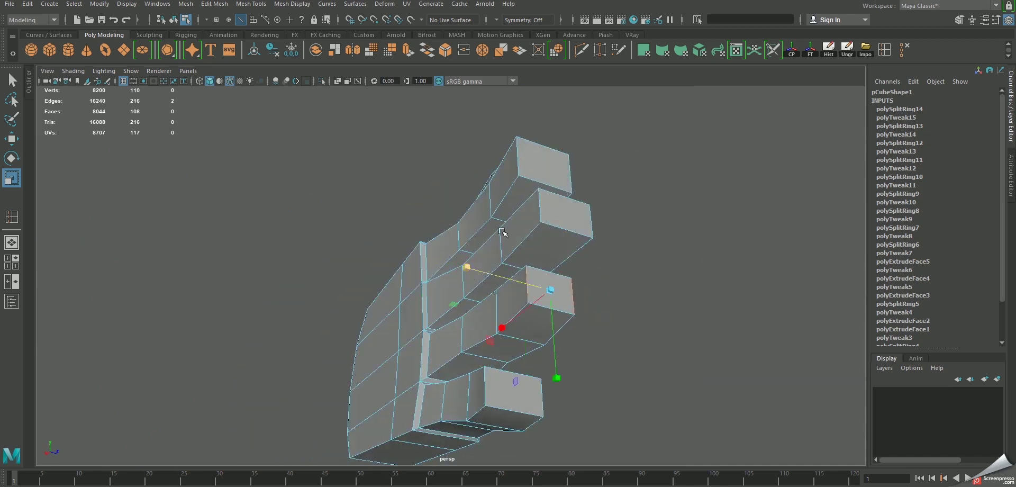
alt+drag(502, 231, 529, 222)
click(554, 173)
Turn on smooth preview and move several finger faces upward to reshape the fingers
drag(477, 171, 563, 123)
key(3)
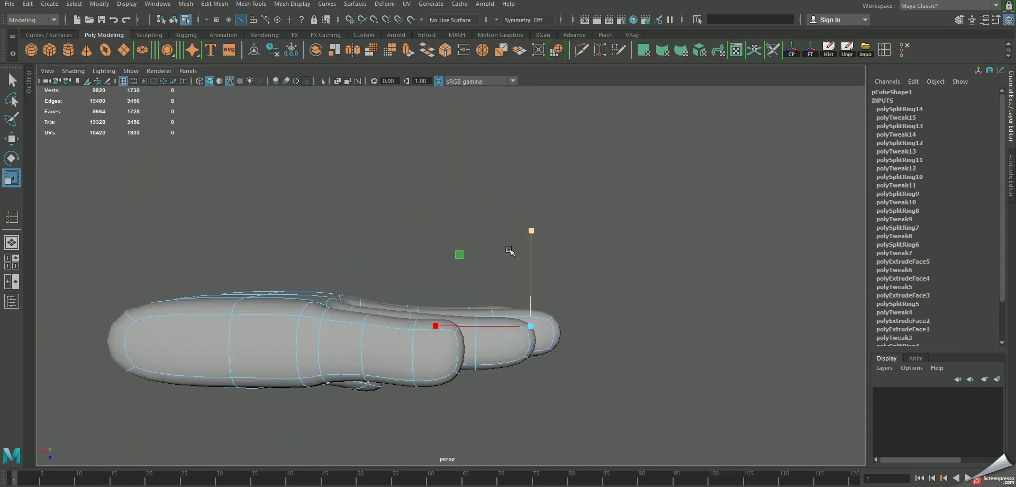
mouse_move(509, 251)
alt+mouse_down()
mouse_move(501, 324)
mouse_move(485, 263)
mouse_move(582, 281)
mouse_move(563, 281)
alt+mouse_up()
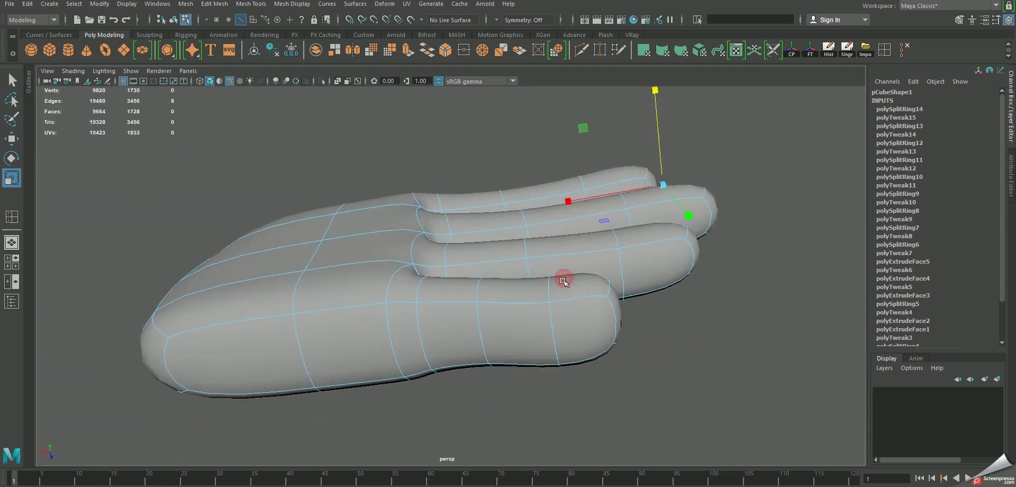
right_drag(563, 281, 565, 297)
click(517, 295)
key(w)
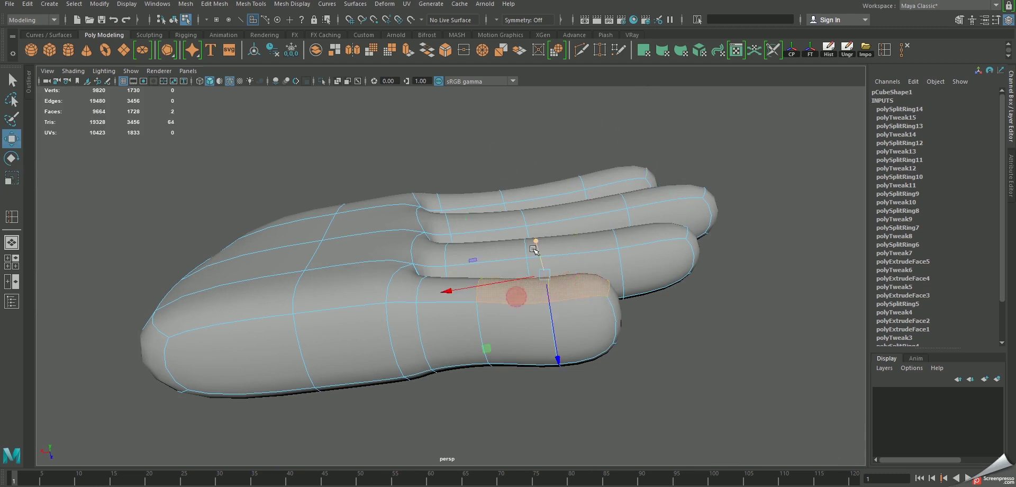
mouse_move(554, 332)
alt+mouse_down()
mouse_move(555, 310)
mouse_move(564, 330)
alt+mouse_up()
click(532, 316)
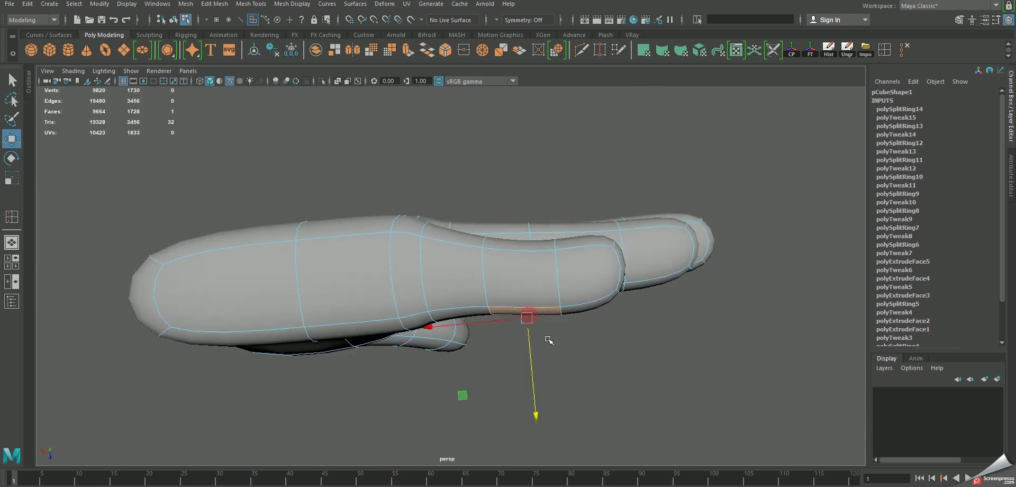
shift+click(581, 314)
drag(564, 414, 564, 399)
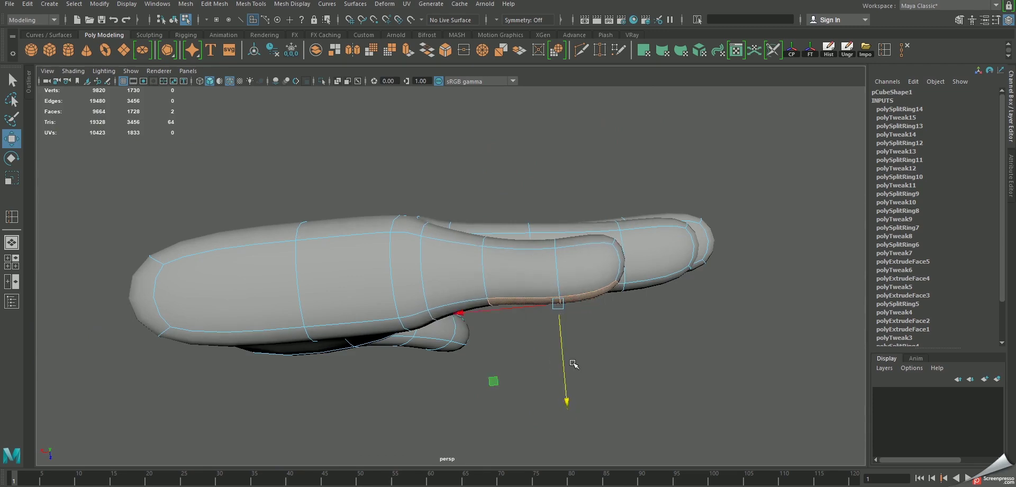
Select more finger faces from the front and shift them vertically apart
mouse_move(573, 363)
alt+mouse_down()
mouse_move(439, 254)
mouse_move(545, 235)
alt+mouse_up()
click(434, 260)
shift+click(551, 240)
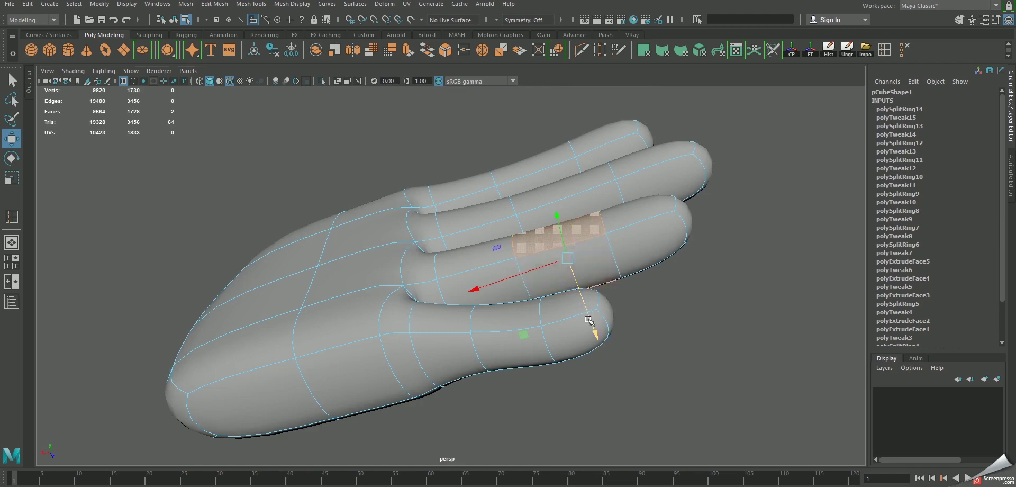
mouse_move(588, 320)
alt+mouse_down()
mouse_move(590, 254)
mouse_move(504, 234)
mouse_move(559, 173)
mouse_move(574, 184)
alt+mouse_up()
click(558, 173)
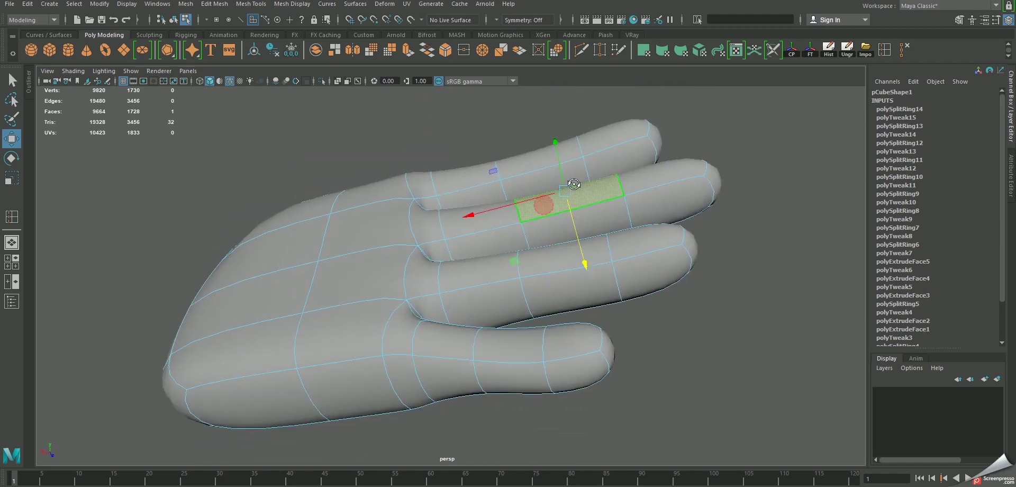
shift+click(563, 256)
shift+click(550, 153)
alt+drag(550, 153, 536, 187)
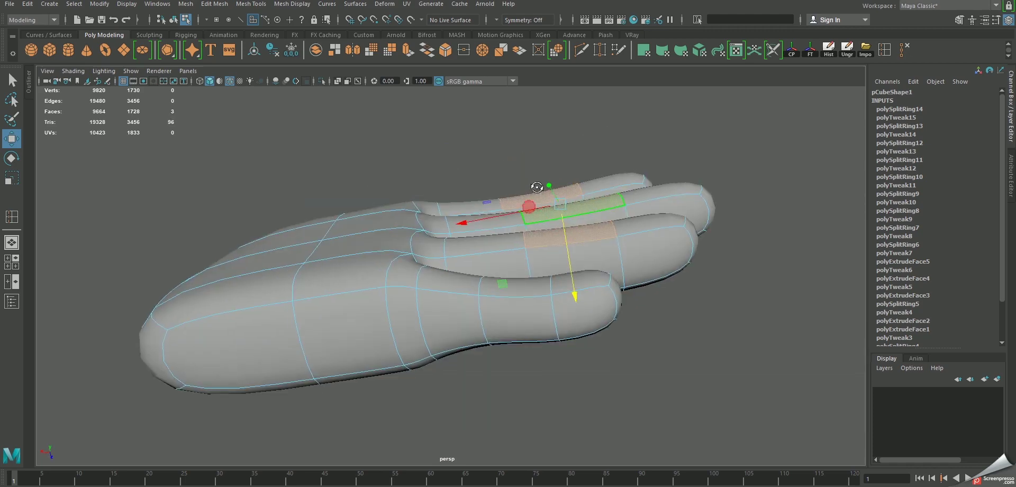
mouse_move(578, 296)
mouse_down()
mouse_move(517, 245)
mouse_move(494, 312)
mouse_up()
Clear the selection and reselect the whole hand beside the reference sketches
right_drag(431, 227, 431, 201)
click(634, 173)
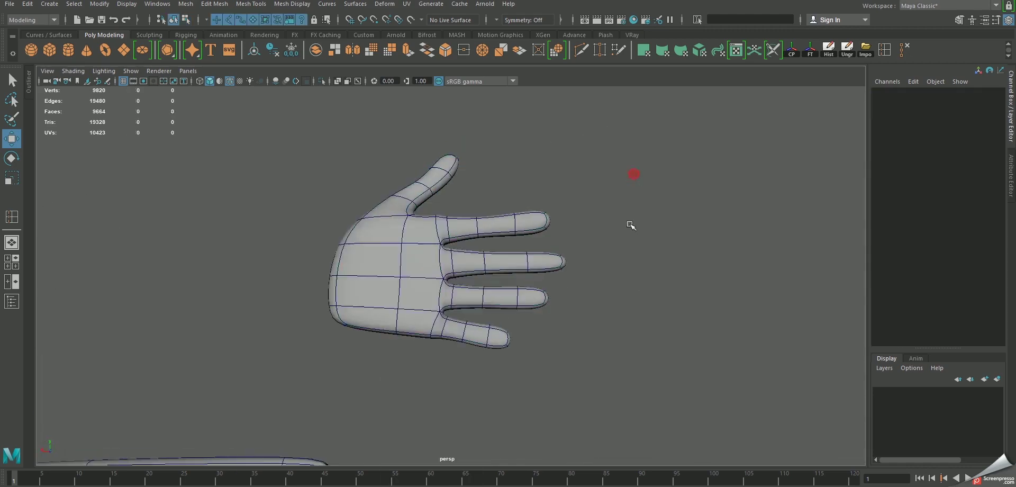
alt+drag(631, 225, 426, 174)
alt+right_drag(427, 174, 528, 163)
click(528, 163)
Slide the thumb's edges and vertices to refine the thumb's shape
key(1)
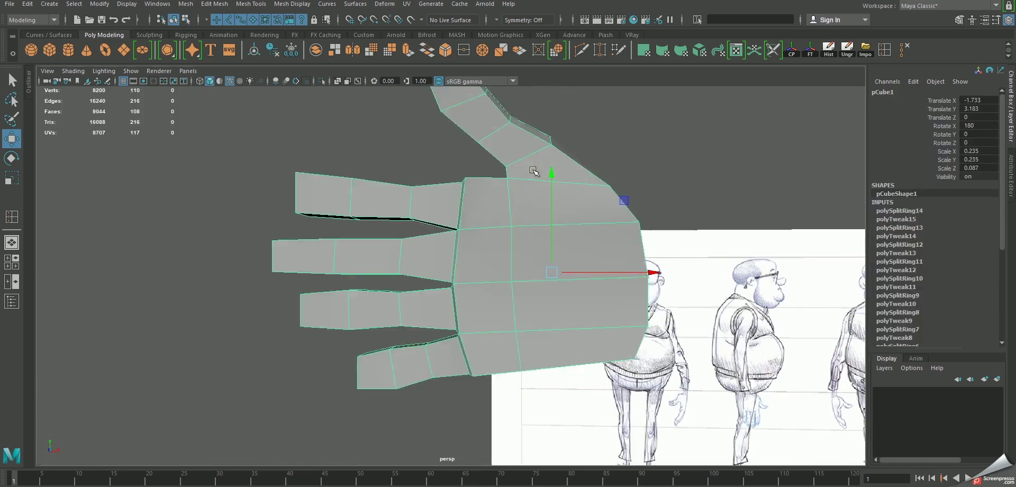
alt+drag(533, 171, 431, 181)
right_drag(483, 170, 471, 123)
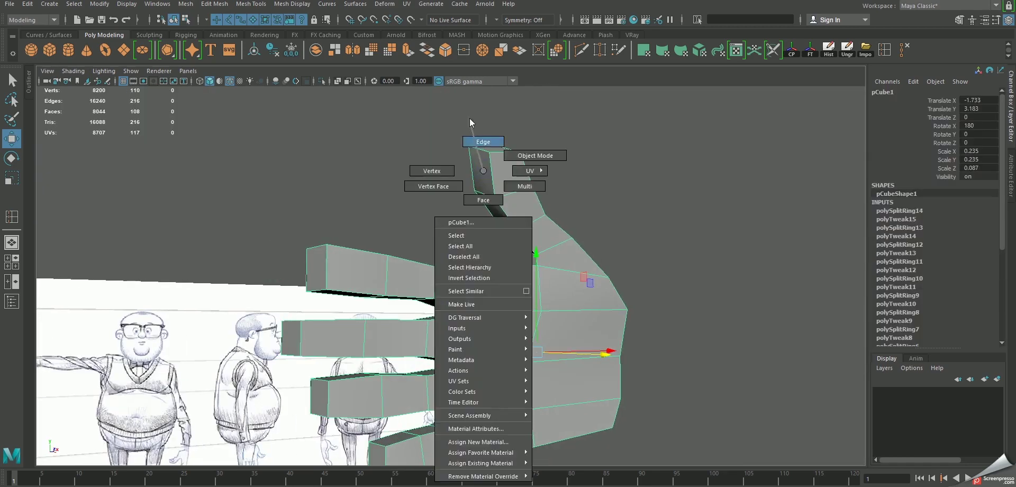
click(483, 189)
mouse_move(483, 189)
alt+mouse_down()
mouse_move(539, 198)
mouse_move(529, 227)
mouse_move(511, 204)
mouse_move(539, 246)
mouse_move(560, 233)
alt+mouse_up()
key(3)
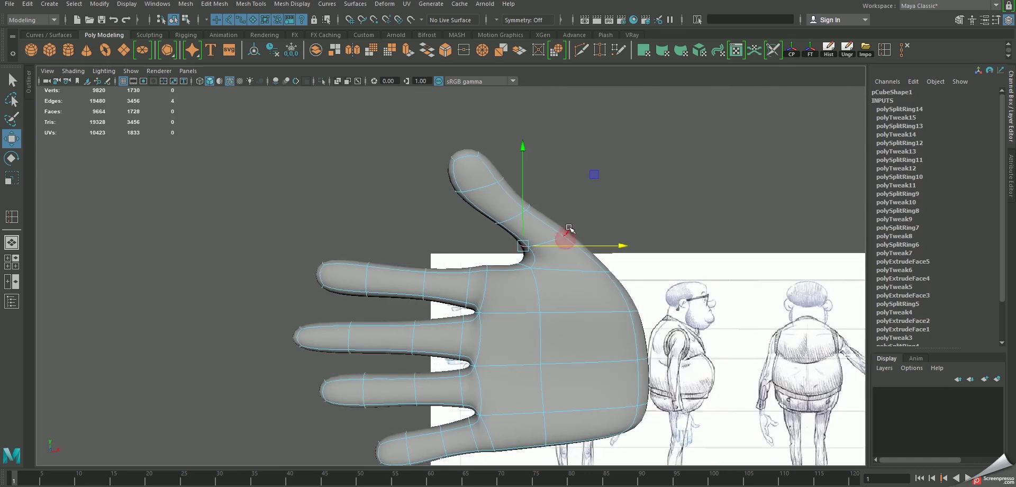
drag(648, 226, 661, 225)
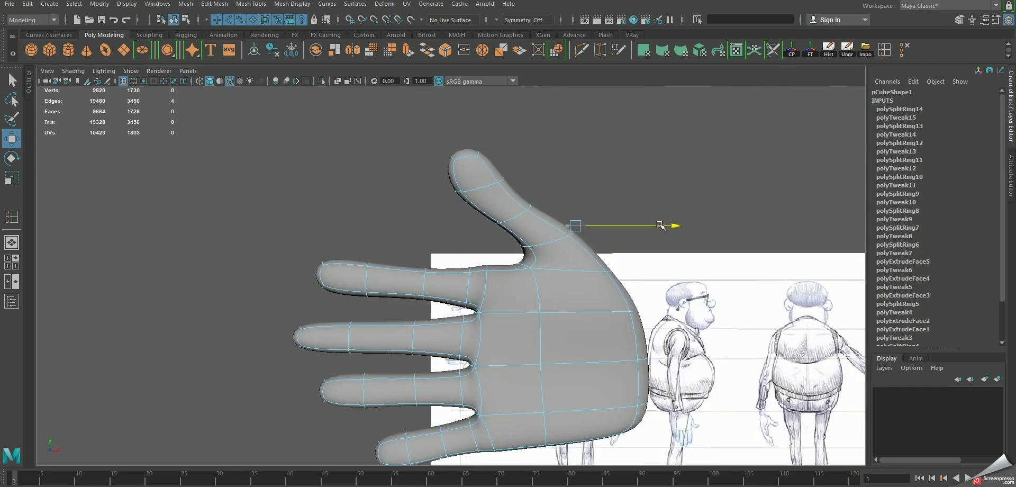
click(536, 211)
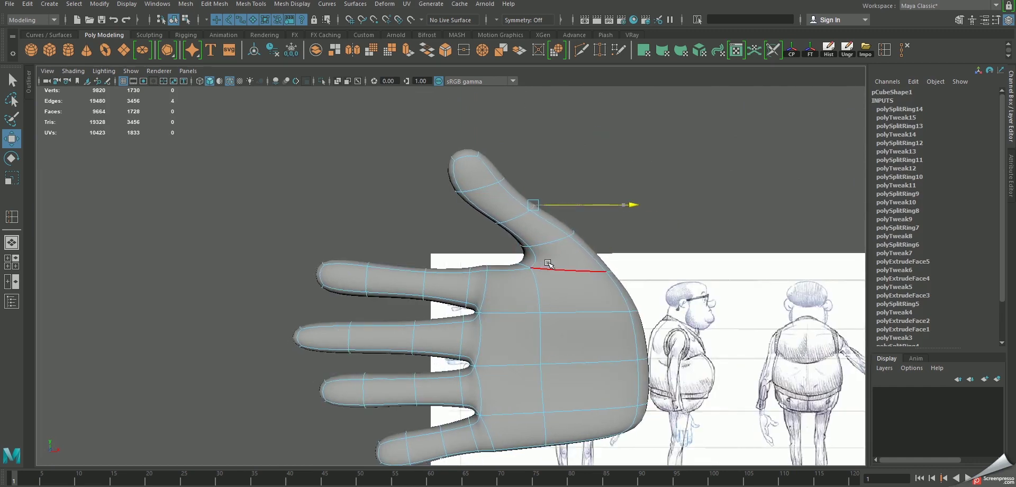
mouse_move(548, 263)
alt+mouse_down()
mouse_move(480, 312)
mouse_move(537, 277)
alt+mouse_up()
In low-poly component mode, move an edge loop around the hand sideways
key(F8)
key(1)
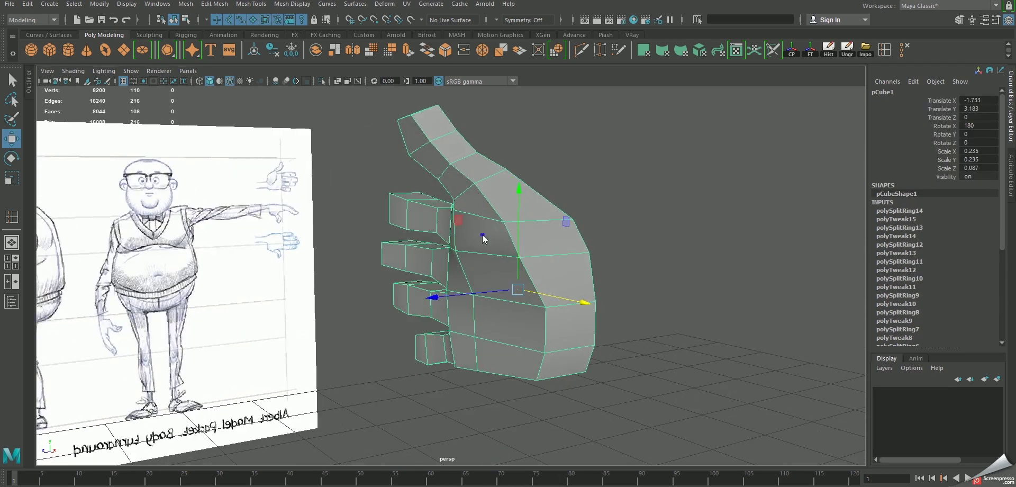
key(F10)
double_click(482, 255)
mouse_move(483, 255)
alt+mouse_down()
mouse_move(365, 314)
mouse_move(433, 316)
alt+mouse_up()
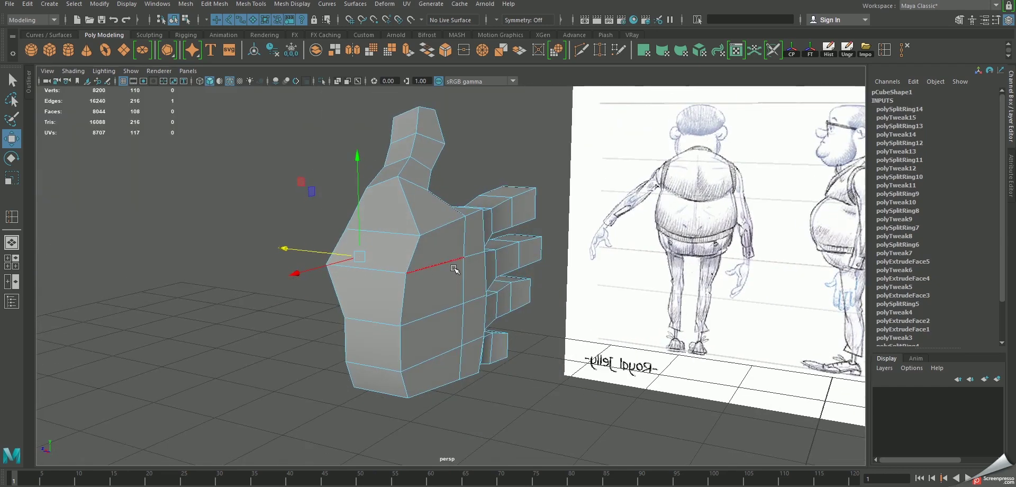
shift+click(433, 316)
shift+click(423, 349)
Slide a palm edge to match the sketch, then return to Object Mode
mouse_move(423, 349)
alt+mouse_down()
mouse_move(399, 306)
mouse_move(408, 307)
alt+mouse_up()
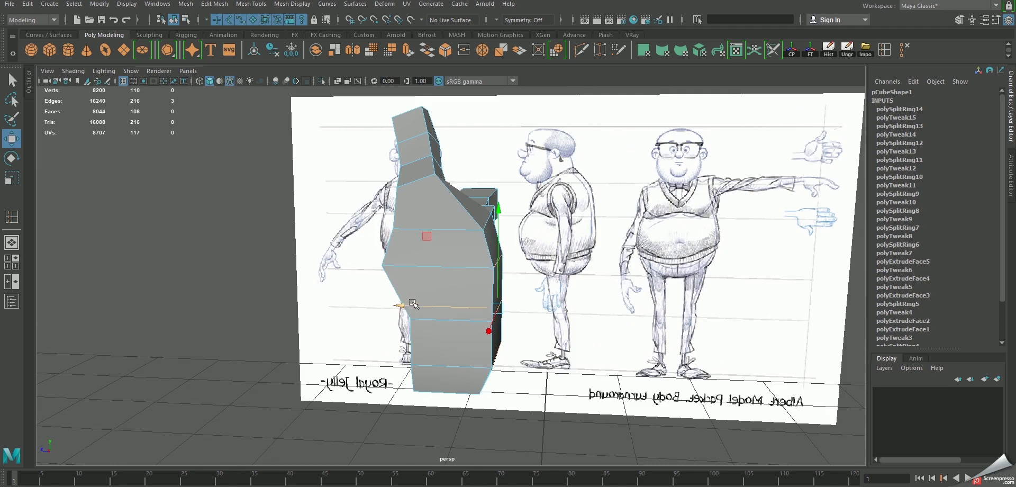
alt+drag(520, 280, 476, 296)
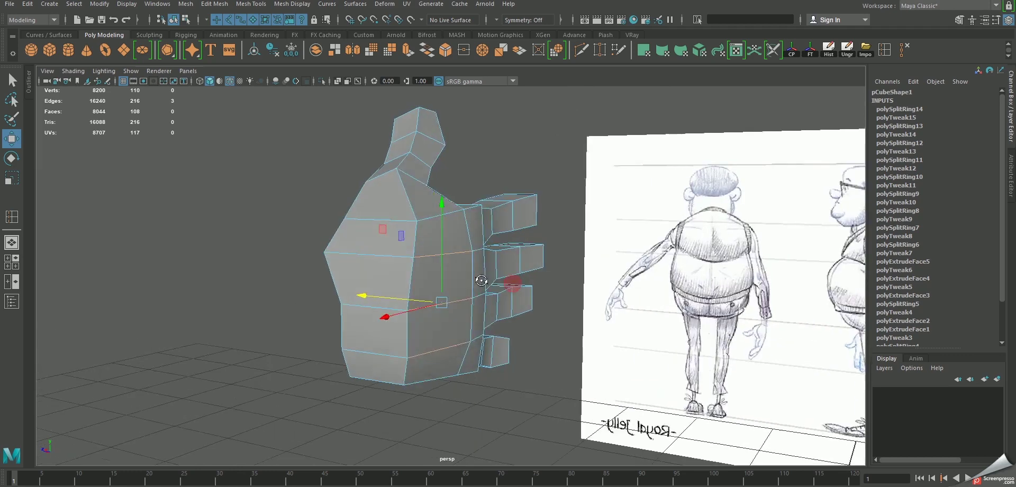
click(397, 305)
mouse_move(397, 305)
alt+mouse_down()
mouse_move(409, 335)
mouse_move(482, 338)
mouse_move(492, 353)
mouse_move(460, 355)
alt+mouse_up()
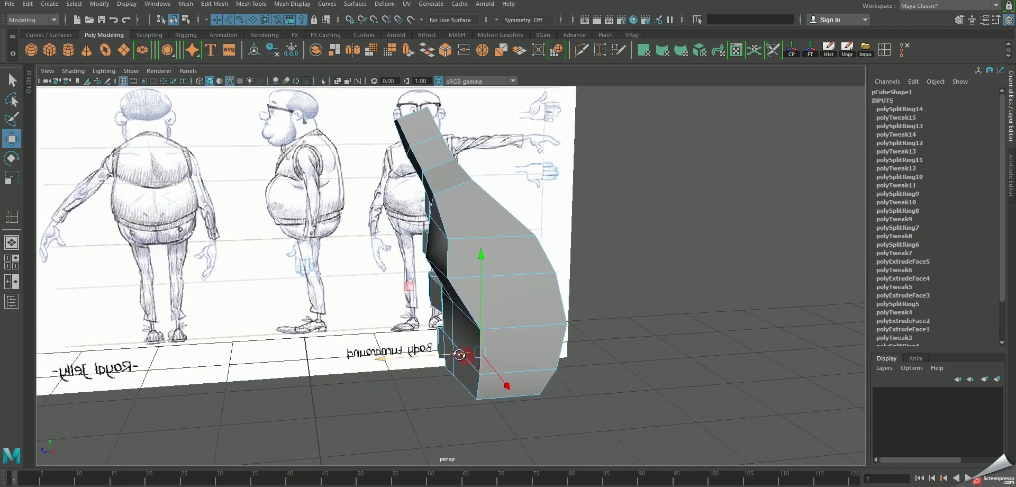
drag(386, 358, 553, 249)
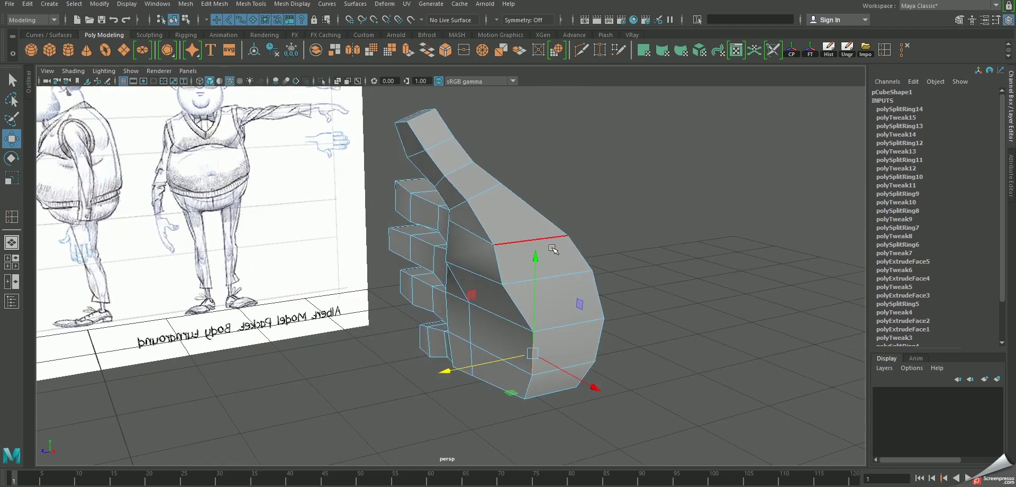
click(607, 209)
right_drag(532, 249, 585, 223)
alt+drag(585, 222, 539, 238)
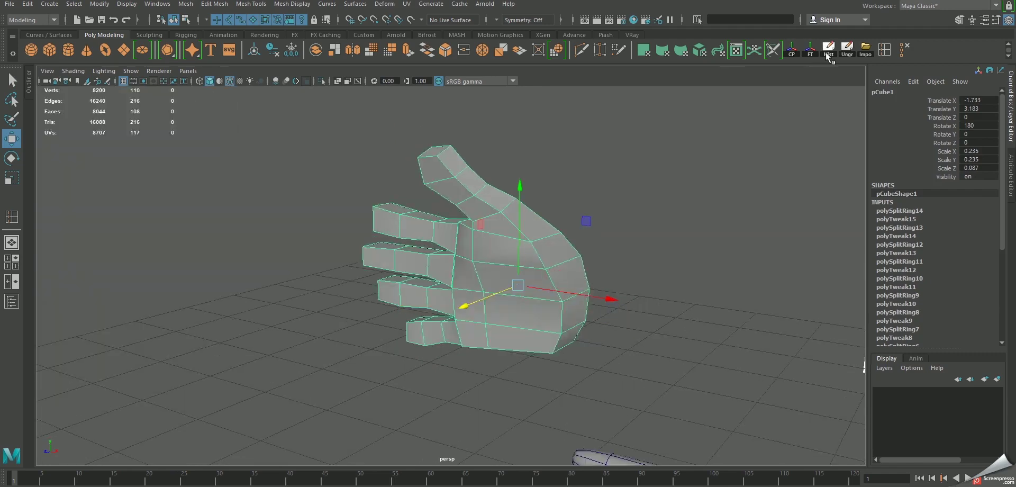
Delete the hand's construction history and freeze its transforms
click(828, 52)
click(810, 51)
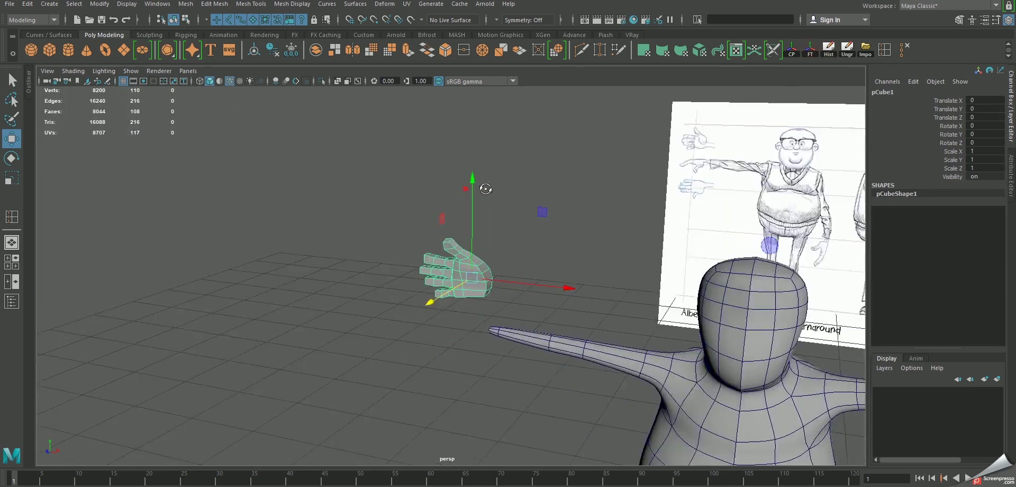
click(545, 367)
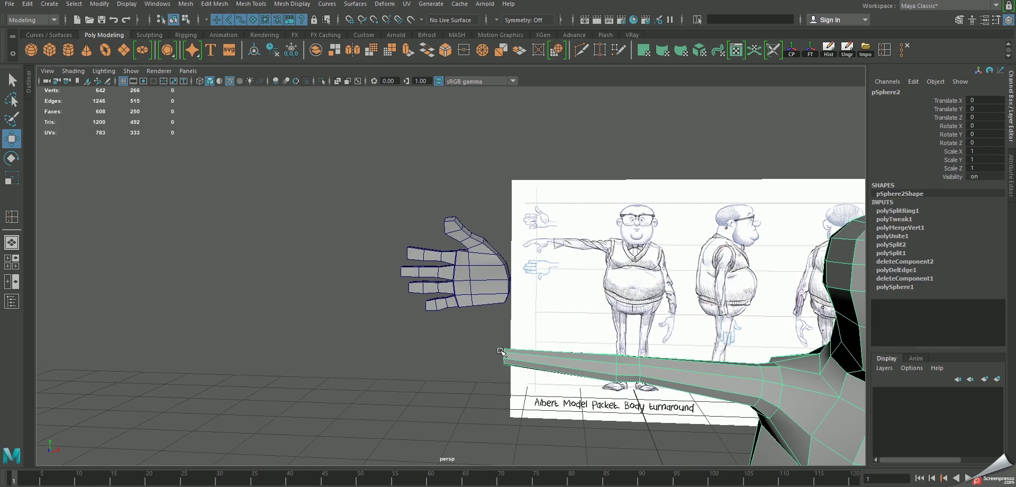
Rotate the hand 90 degrees on X so it lies flat
click(497, 266)
key(e)
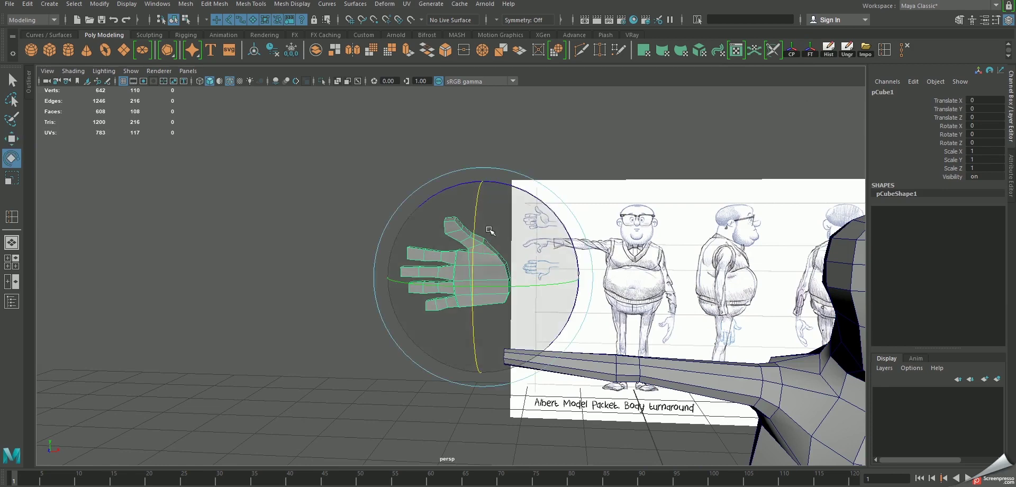
drag(480, 243, 480, 296)
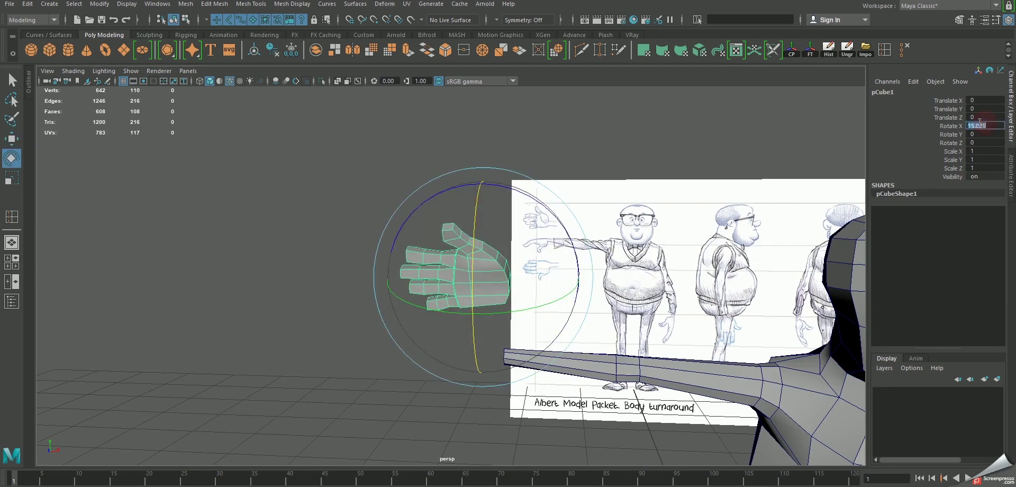
text(90)
key(Return)
Move the hand to the arm's wrist end at Translate -0.039, -0.373, -0.085
key(w)
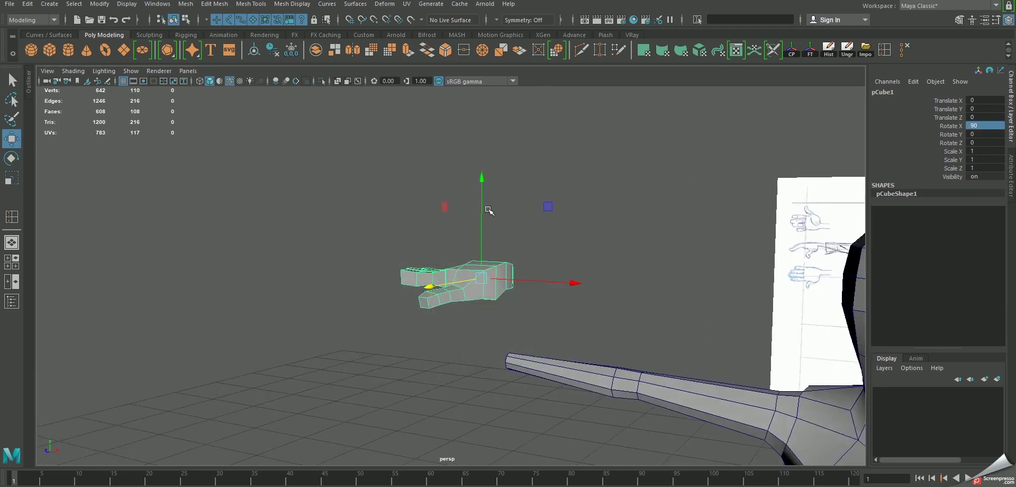
mouse_move(483, 182)
mouse_down()
mouse_move(505, 342)
mouse_move(484, 350)
mouse_move(625, 323)
mouse_move(628, 268)
mouse_up()
key(f)
scroll(505, 343, down, 5)
scroll(655, 255, up, 3)
alt+middle_drag(655, 256, 619, 290)
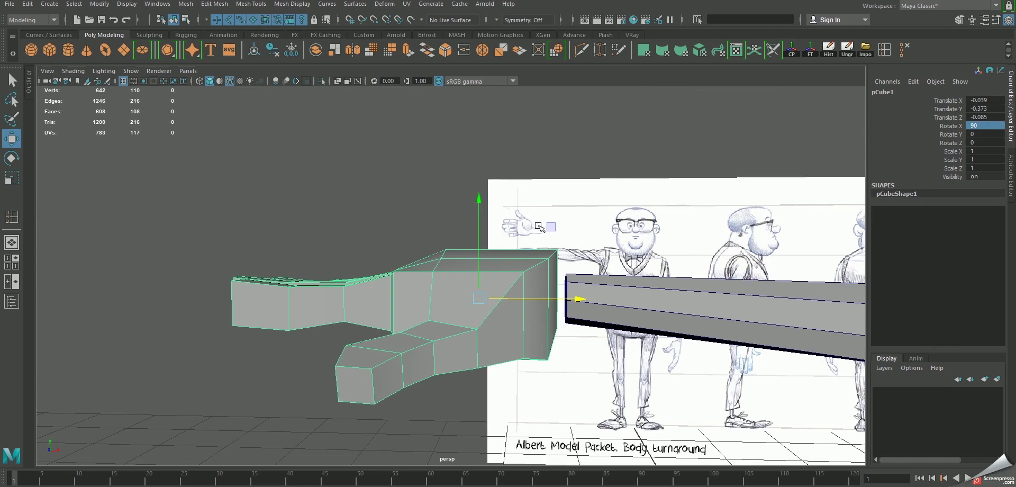
alt+drag(539, 226, 312, 365)
key(space)
key(space)
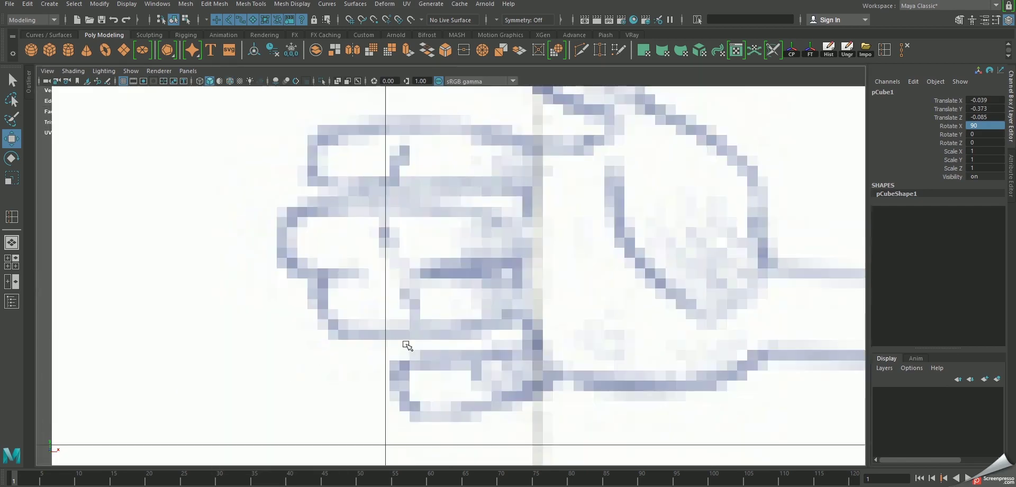
Nudge the hand into place and lower the finger-section vertices
key(space)
key(space)
drag(538, 255, 546, 263)
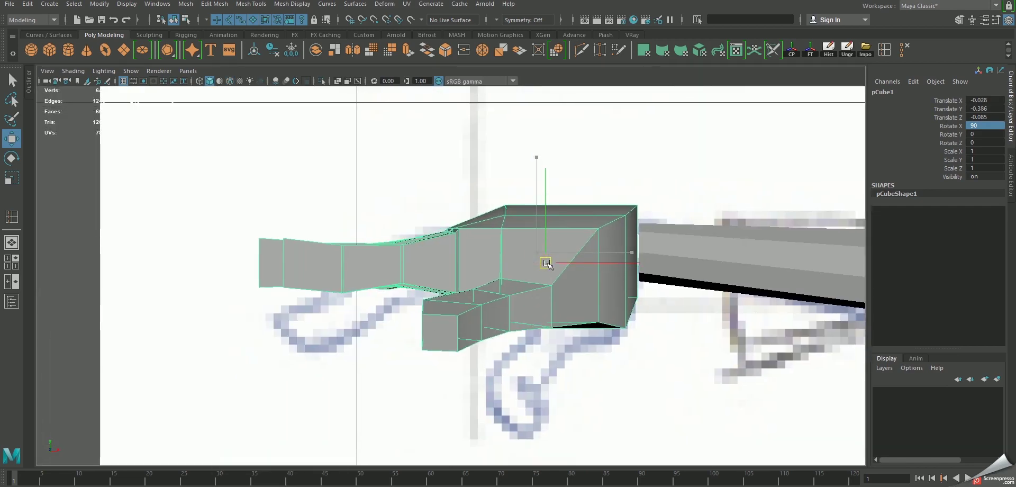
alt+middle_drag(490, 295, 499, 278)
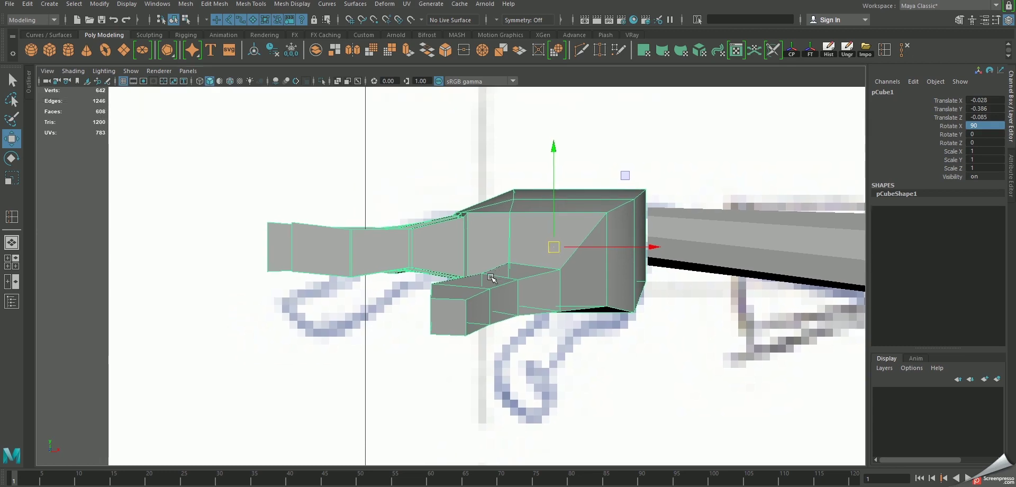
right_drag(339, 231, 286, 233)
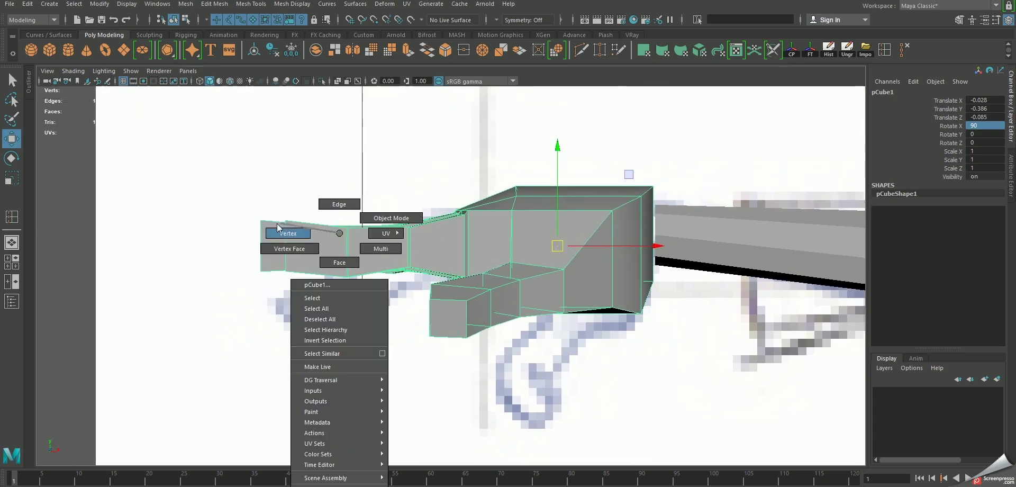
drag(417, 288, 417, 288)
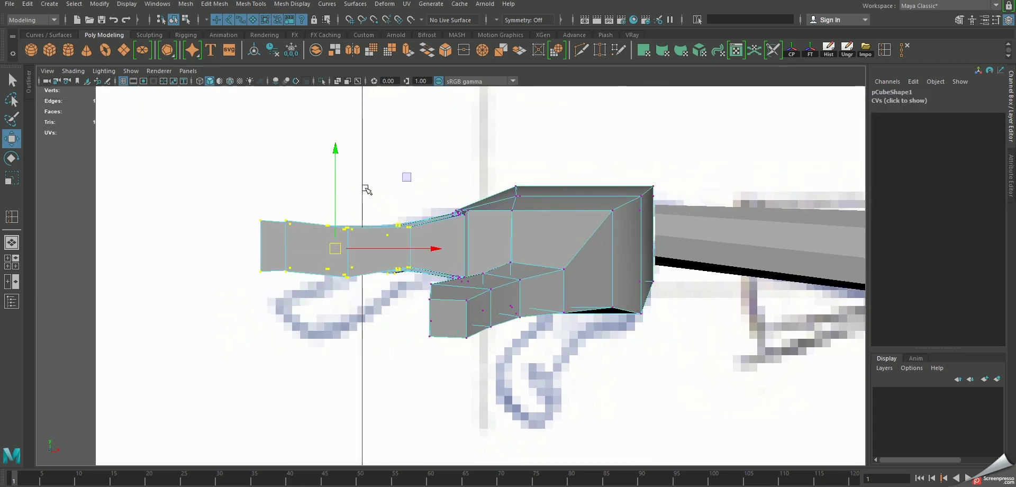
drag(336, 151, 344, 173)
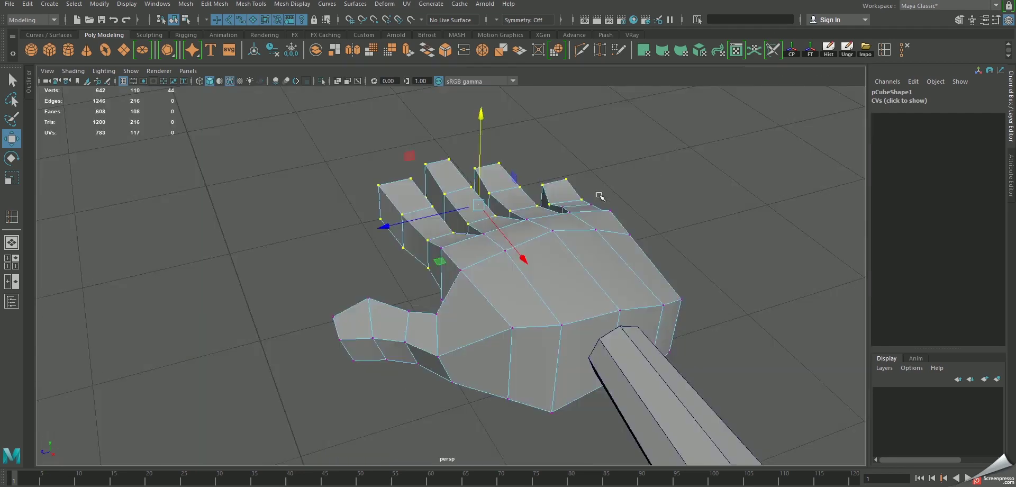
Trim the selection to the fingertip-end vertices and move them down
alt+drag(526, 256, 610, 245)
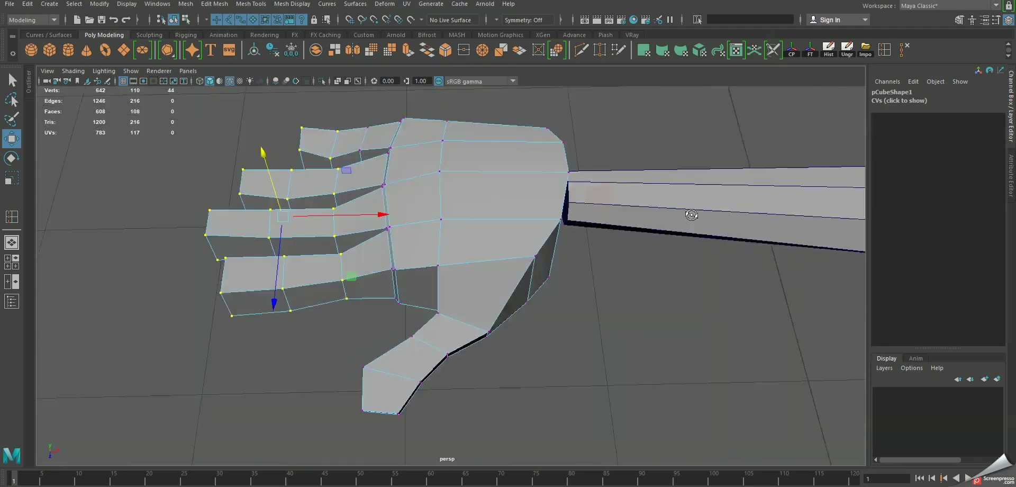
mouse_move(549, 239)
alt+mouse_down()
mouse_move(547, 255)
mouse_move(537, 232)
mouse_move(551, 209)
mouse_move(540, 233)
mouse_move(509, 207)
alt+mouse_up()
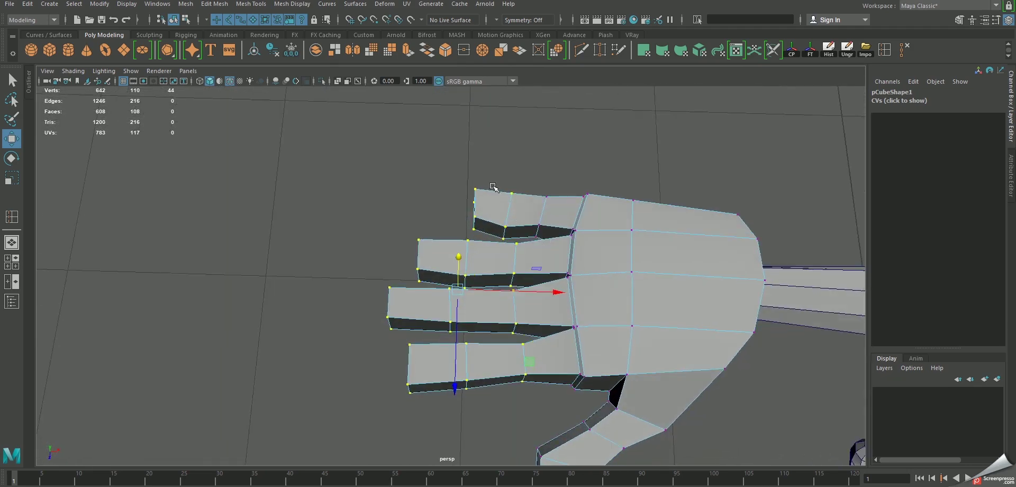
drag(554, 333, 578, 414)
key(ctrl+z)
mouse_move(520, 256)
alt+mouse_down()
mouse_move(516, 281)
mouse_move(505, 225)
alt+mouse_up()
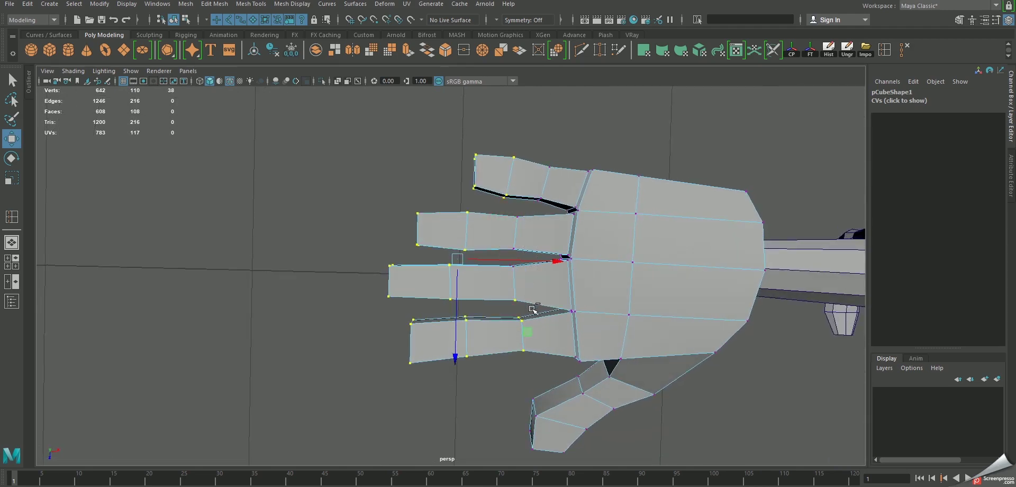
ctrl+drag(516, 335, 489, 237)
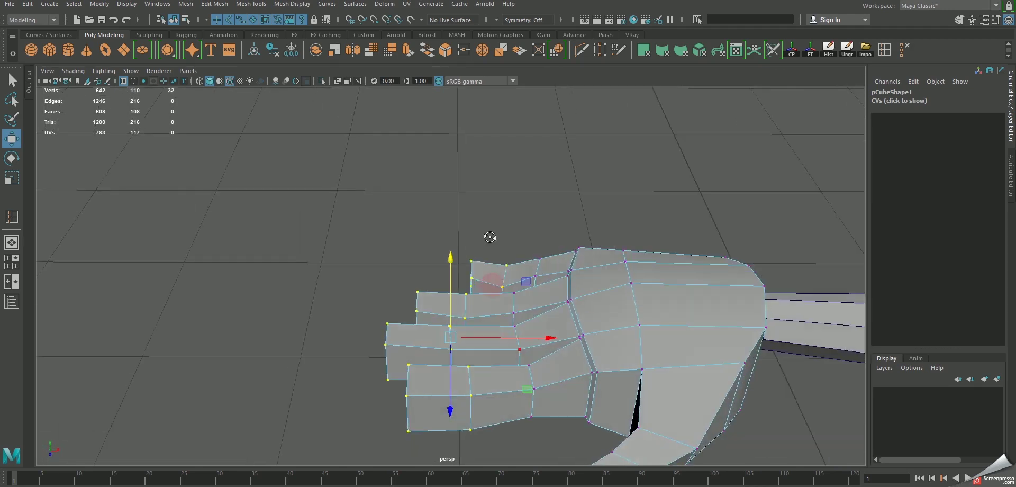
mouse_move(461, 272)
alt+mouse_down()
mouse_move(440, 281)
mouse_move(453, 316)
alt+mouse_up()
ctrl+drag(499, 131, 500, 238)
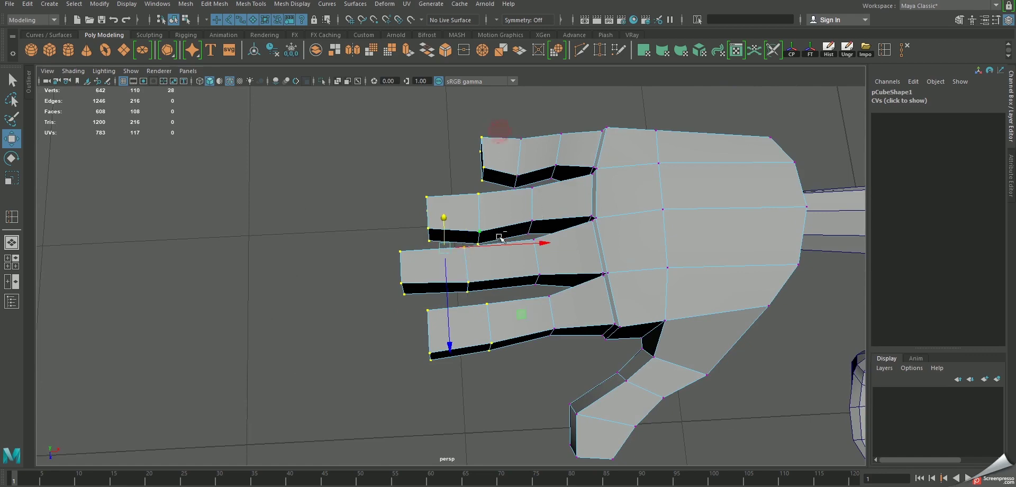
ctrl+drag(506, 329, 484, 295)
key(space)
key(space)
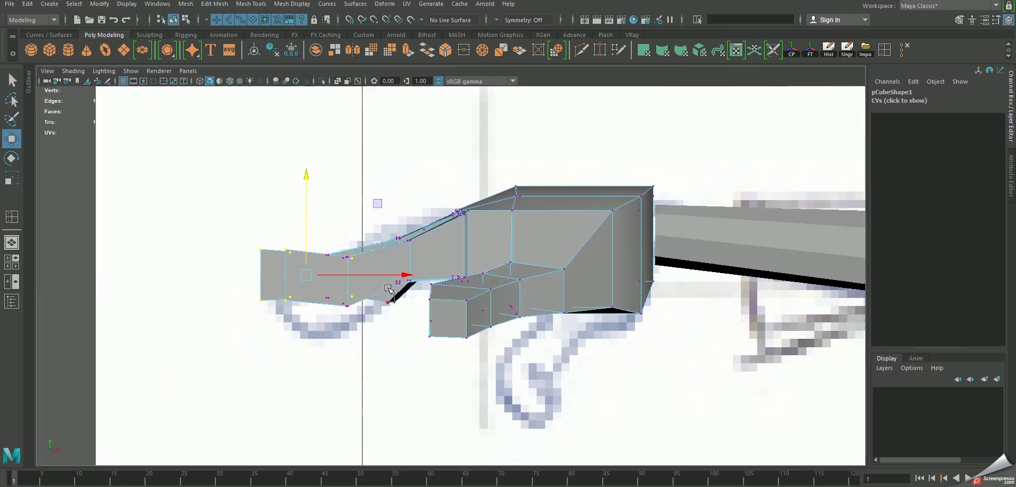
mouse_move(309, 184)
mouse_down()
mouse_move(311, 204)
mouse_move(312, 193)
mouse_up()
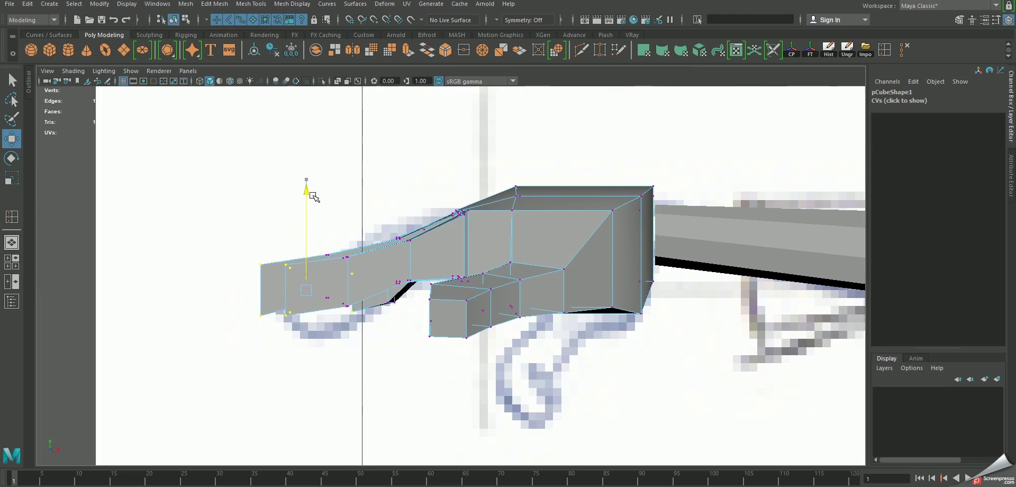
key(space)
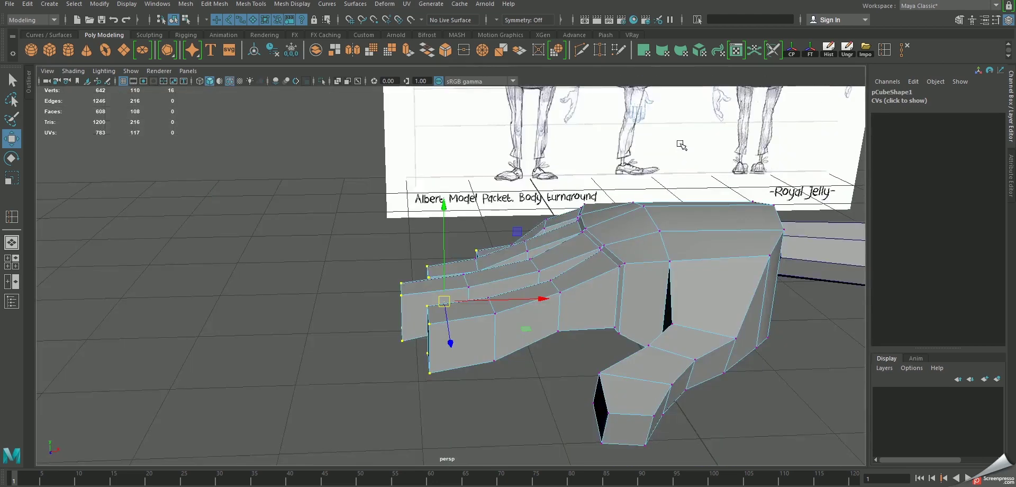
Select two fingertip faces and shift them upward
mouse_move(672, 145)
alt+mouse_down()
mouse_move(744, 191)
mouse_move(491, 252)
mouse_move(431, 245)
alt+mouse_up()
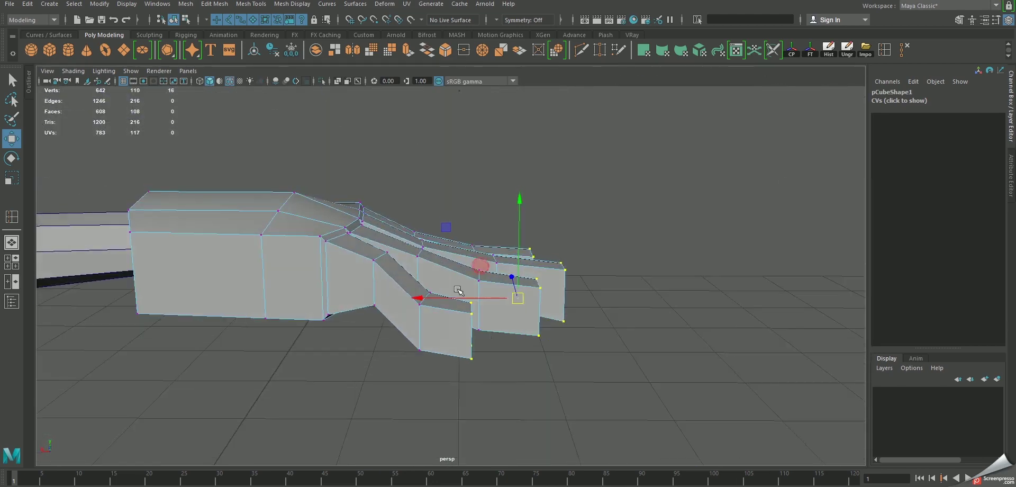
right_drag(431, 245, 431, 272)
click(444, 328)
shift+right_drag(444, 328, 445, 305)
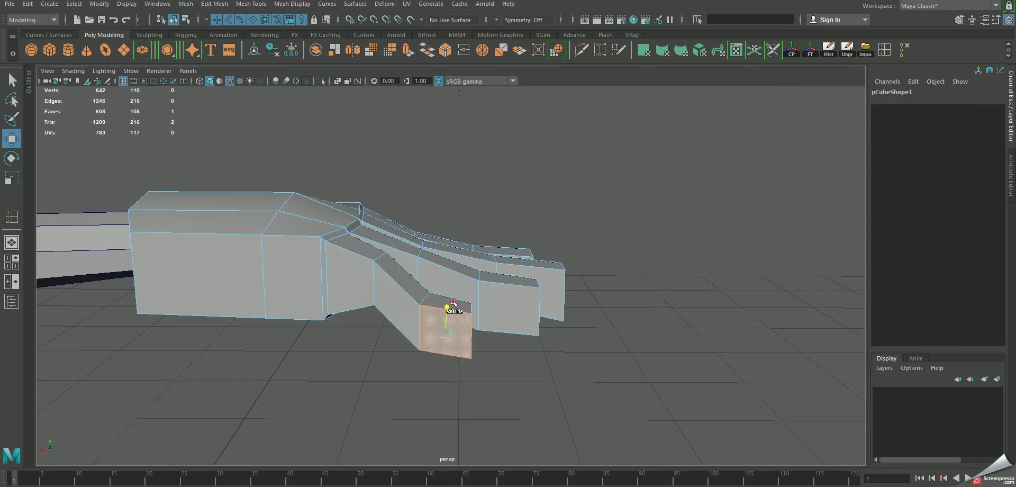
shift+click(460, 305)
mouse_move(440, 238)
mouse_down()
mouse_move(446, 220)
mouse_move(349, 259)
mouse_move(224, 254)
mouse_up()
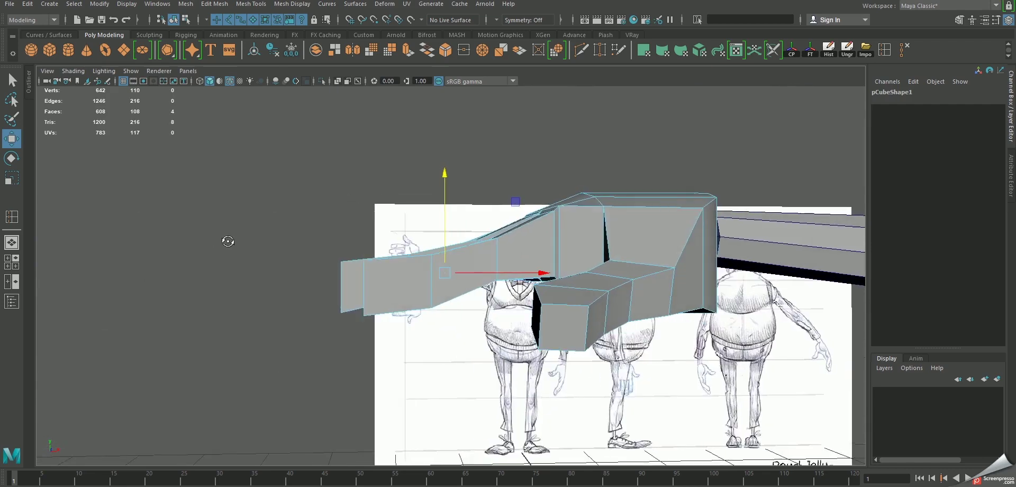
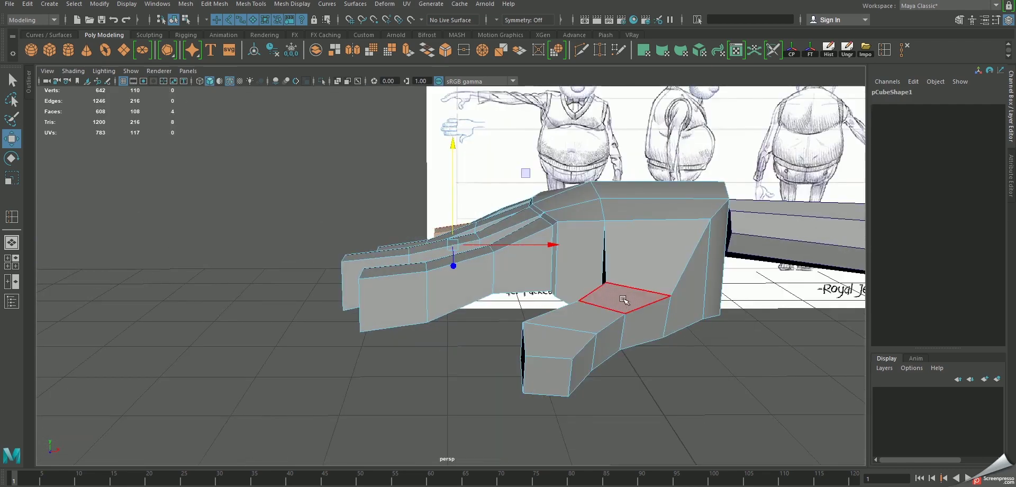
Rotate and reposition the thumb faces so the thumb angles against the palm
alt+drag(623, 299, 646, 370)
drag(548, 331, 617, 408)
mouse_move(617, 408)
alt+mouse_down()
mouse_move(601, 356)
mouse_move(574, 321)
mouse_move(522, 305)
mouse_move(676, 315)
mouse_move(598, 280)
mouse_move(624, 390)
mouse_move(659, 392)
mouse_move(667, 272)
alt+mouse_up()
key(e)
key(w)
key(e)
key(w)
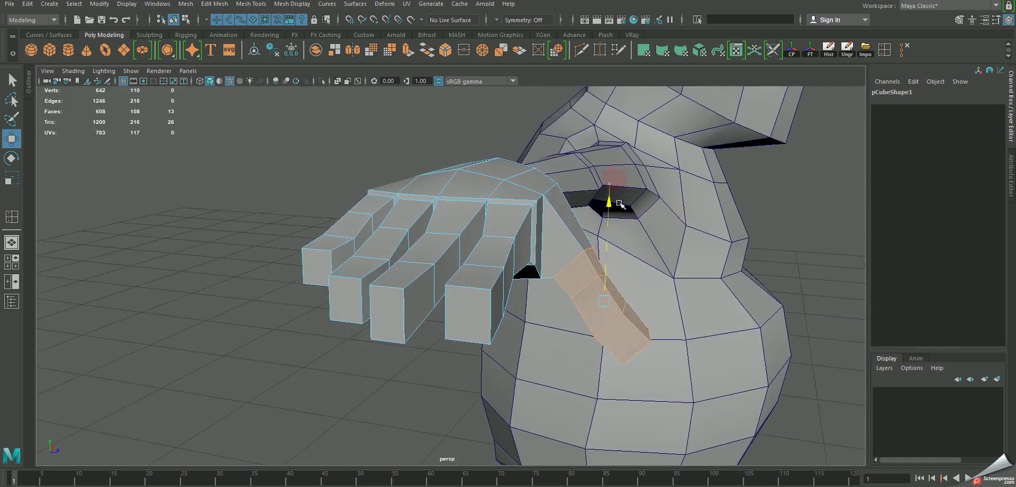
mouse_move(611, 180)
alt+mouse_down()
mouse_move(525, 249)
mouse_move(551, 284)
mouse_move(528, 287)
alt+mouse_up()
Raise an edge on a finger, then preview the hand smoothed
right_drag(386, 245, 395, 267)
click(373, 319)
alt+drag(373, 319, 454, 292)
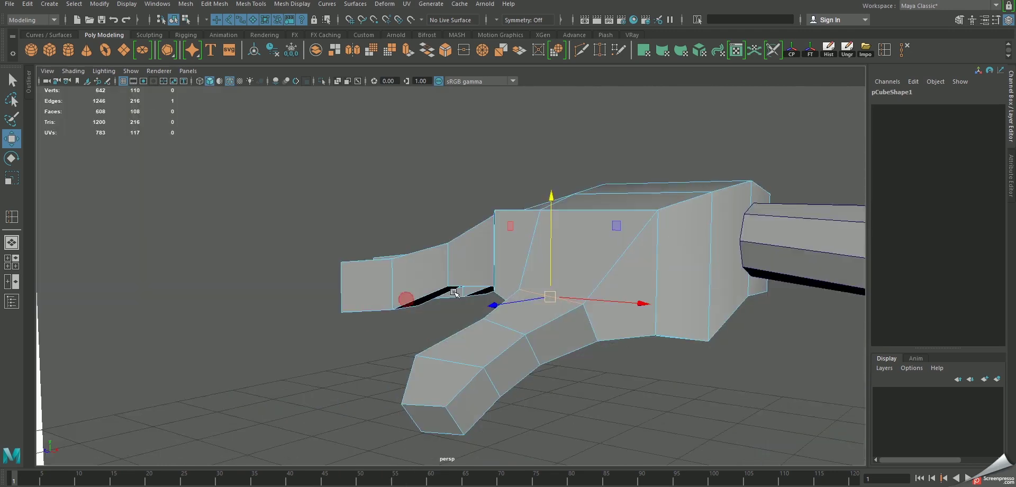
mouse_move(508, 327)
mouse_down()
mouse_move(588, 380)
mouse_move(538, 170)
mouse_move(531, 201)
mouse_move(607, 272)
mouse_move(583, 219)
mouse_up()
key(3)
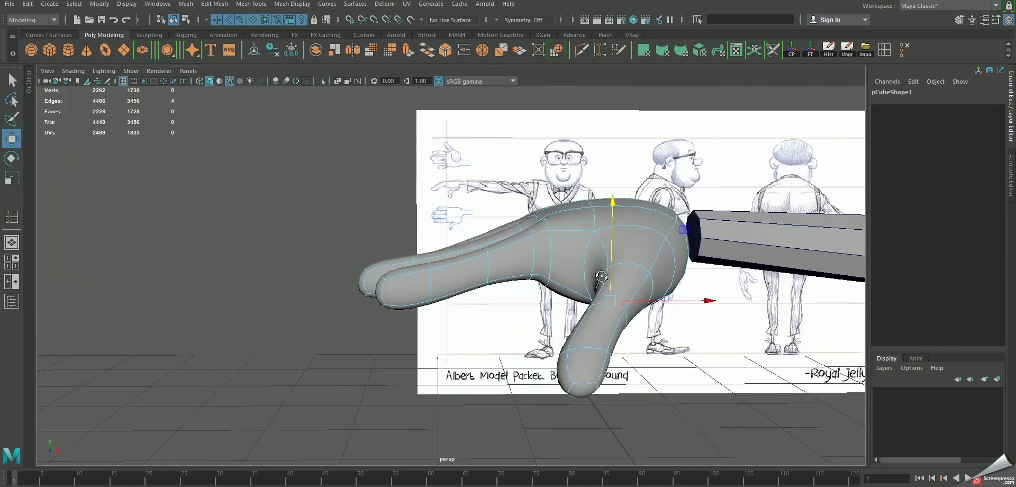
Select the thumb faces and rotate them away from the palm so the thumb hangs lower
right_click(583, 217)
click(644, 195)
alt+drag(644, 196, 599, 242)
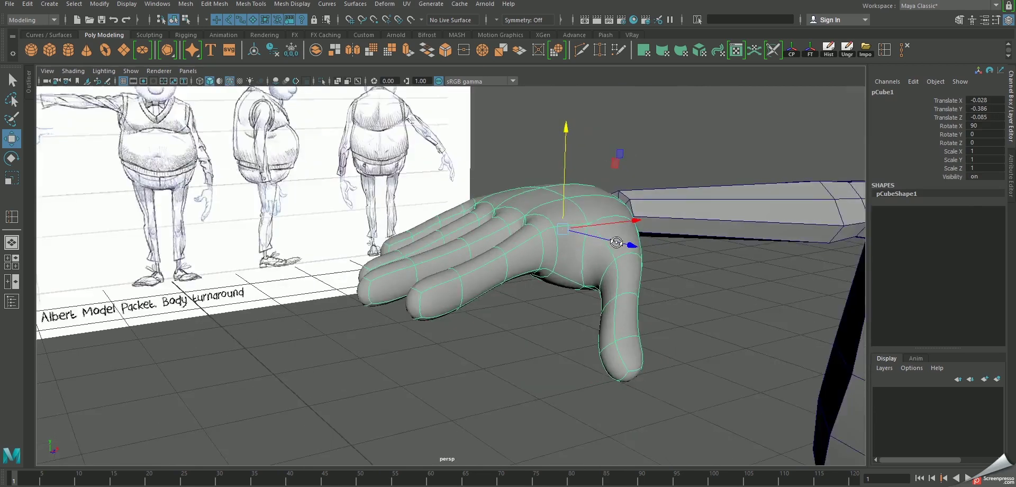
right_click(599, 242)
click(590, 277)
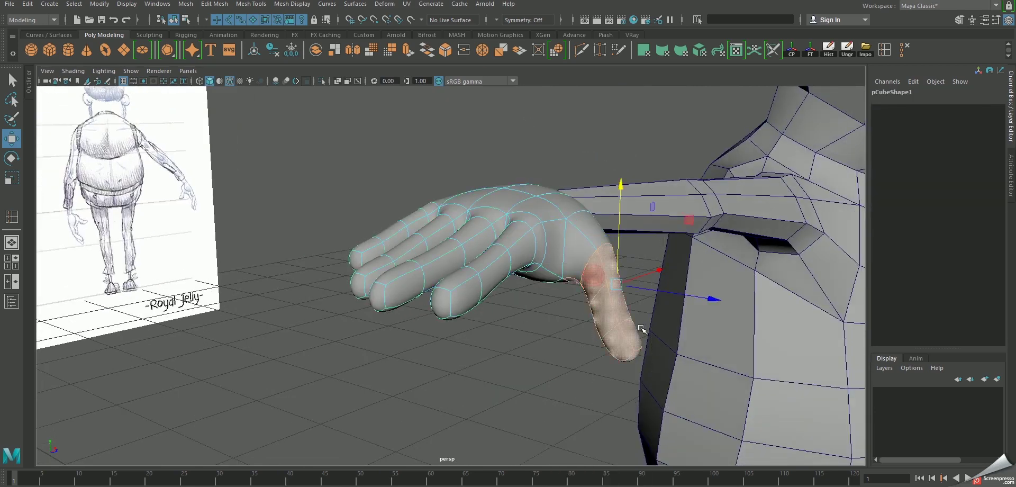
alt+drag(589, 277, 559, 298)
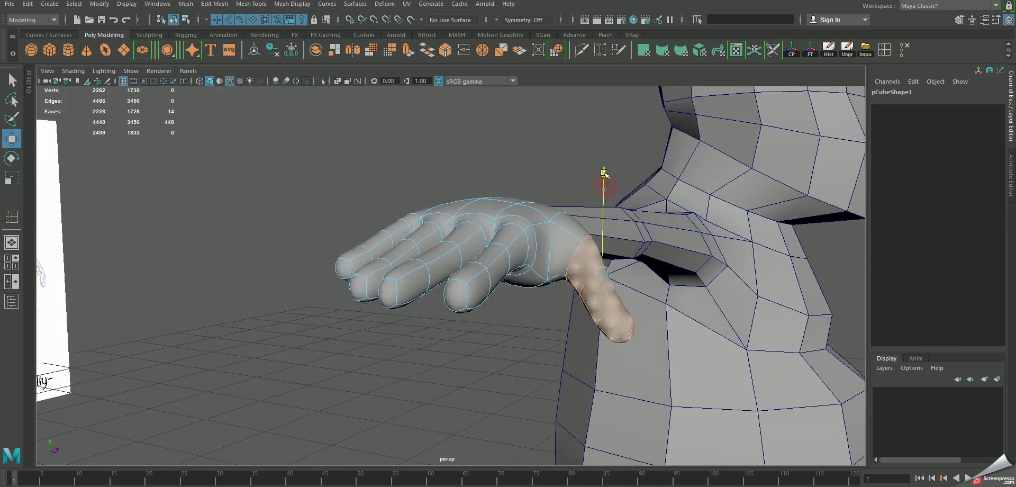
key(e)
mouse_move(612, 204)
alt+mouse_down()
mouse_move(557, 211)
mouse_move(578, 141)
mouse_move(622, 209)
mouse_move(630, 186)
mouse_move(655, 191)
mouse_move(540, 250)
mouse_move(477, 227)
alt+mouse_up()
key(w)
key(e)
key(w)
Select faces on the index, ring and pinky fingers, then return to Object Mode
click(477, 226)
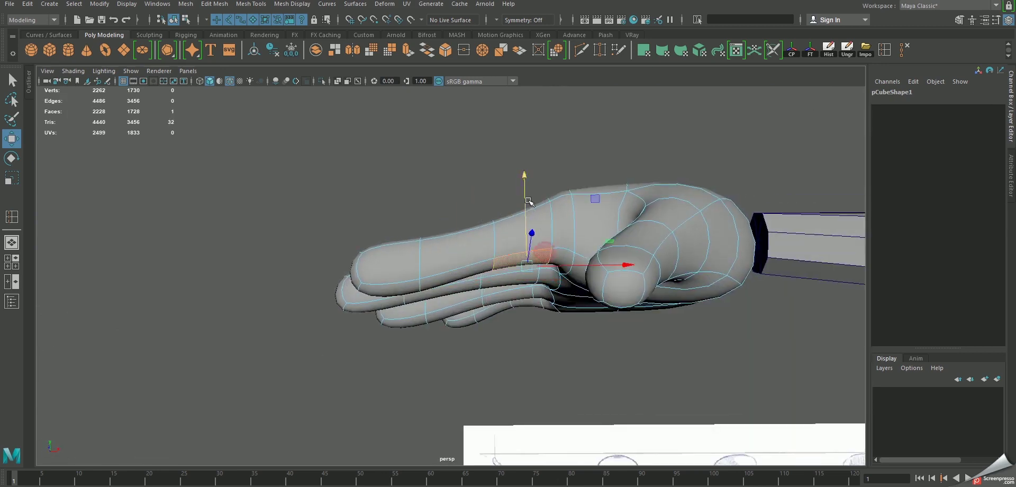
alt+drag(528, 225, 511, 275)
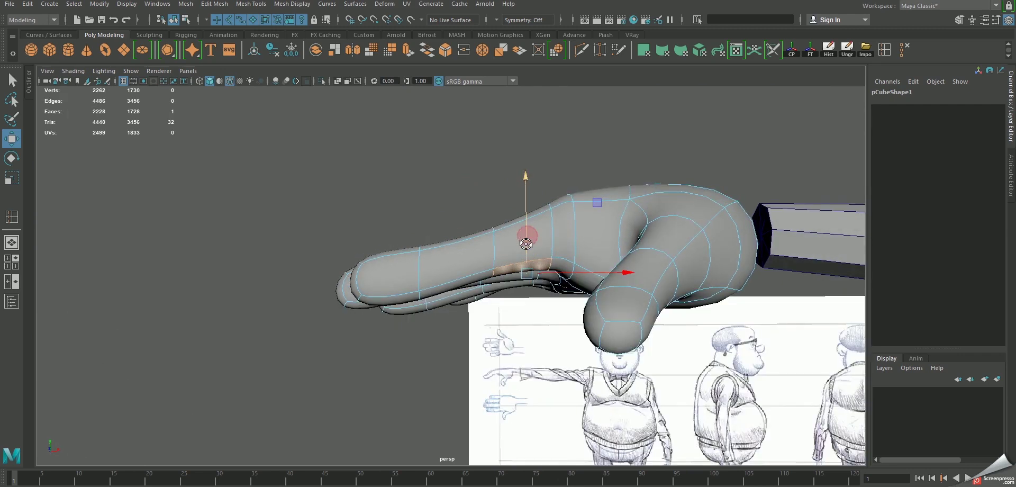
shift+click(517, 320)
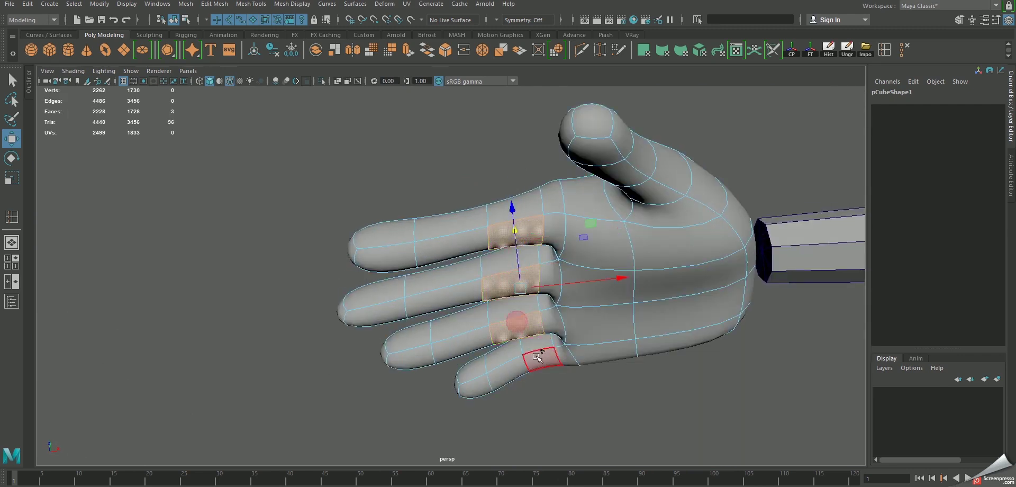
shift+click(533, 359)
mouse_move(533, 358)
alt+mouse_down()
mouse_move(517, 202)
mouse_move(476, 254)
mouse_move(431, 238)
alt+mouse_up()
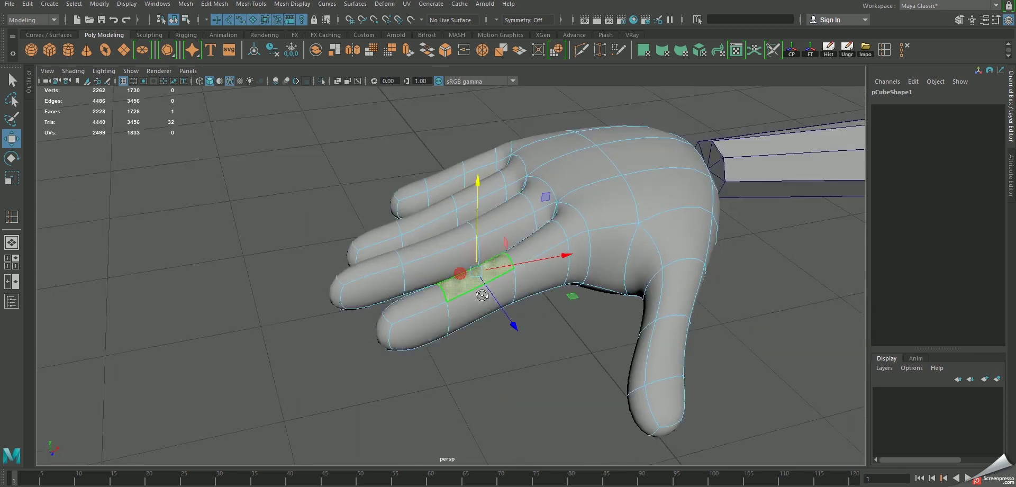
ctrl+click(440, 180)
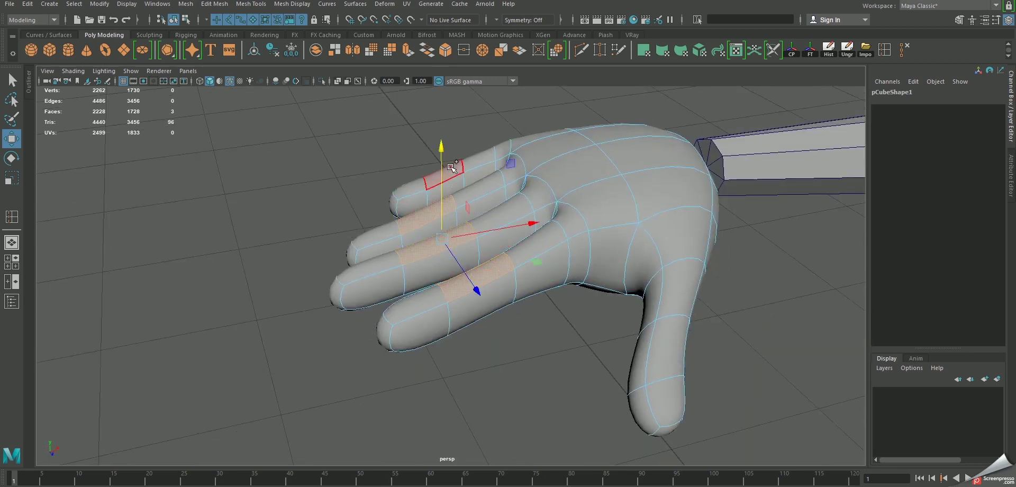
shift+click(451, 167)
alt+drag(452, 167, 591, 161)
right_click(591, 161)
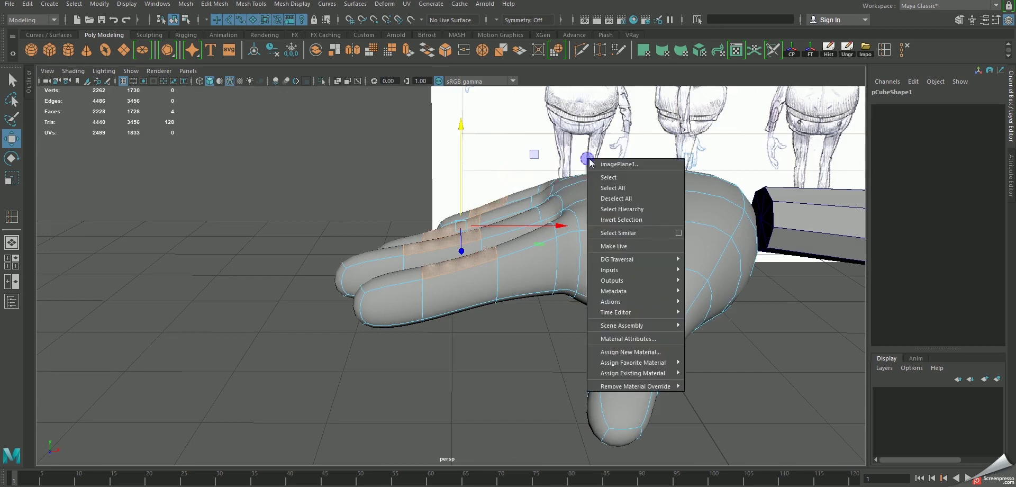
right_drag(517, 227, 601, 195)
mouse_move(601, 194)
alt+mouse_down()
mouse_move(390, 279)
mouse_move(619, 295)
mouse_move(577, 244)
mouse_move(626, 217)
alt+mouse_up()
Delete the end-cap faces of the arm block at the wrist to leave it open
click(613, 259)
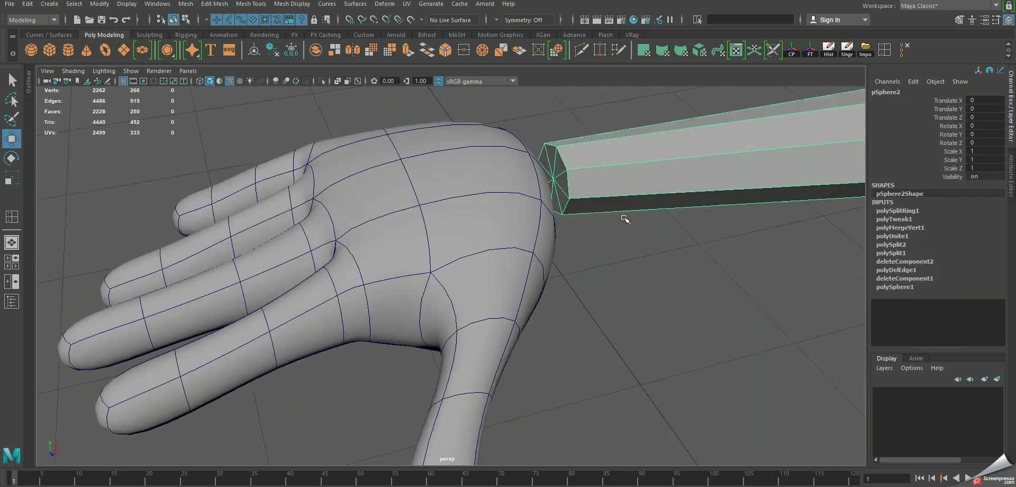
scroll(622, 211, up, 3)
scroll(541, 210, up, 2)
right_drag(541, 210, 541, 249)
click(606, 209)
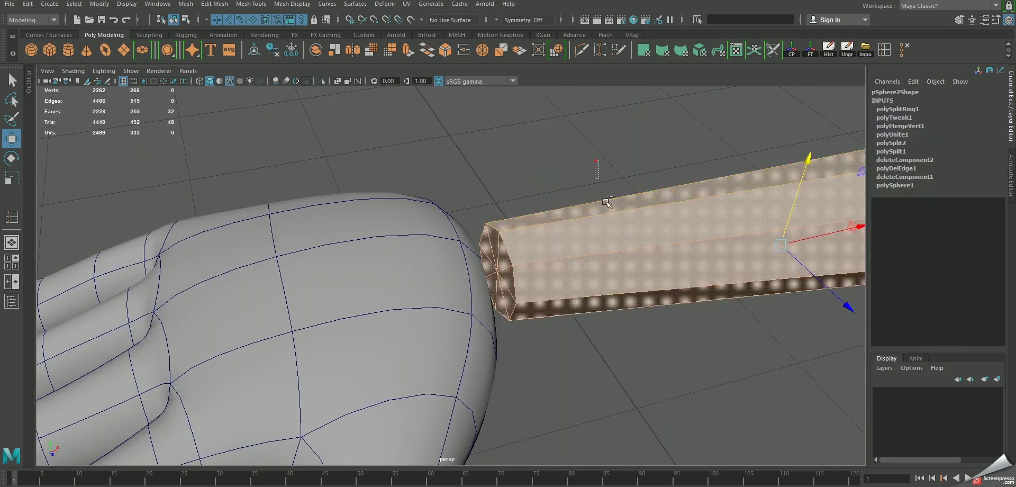
click(497, 269)
key(Delete)
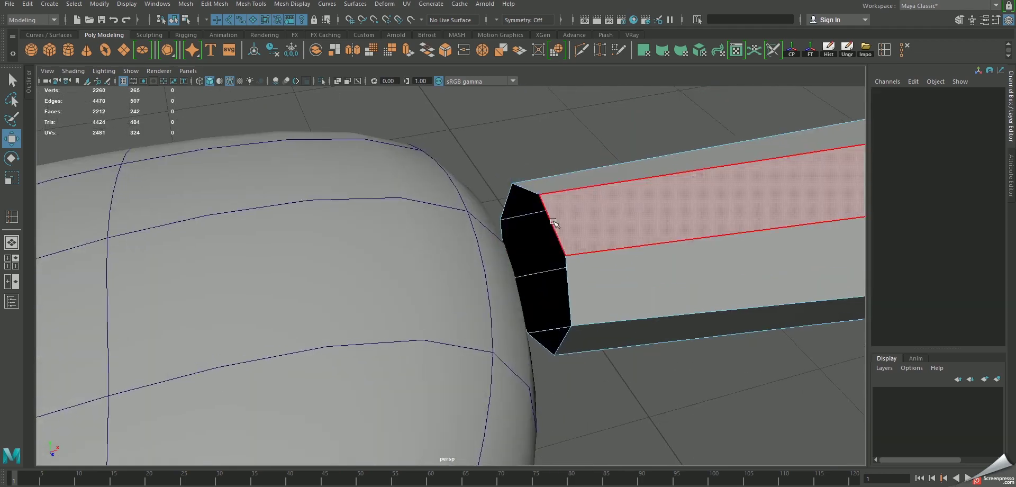
Inspect the open wrist end in isolation, then isolate the hand on its own
key(F8)
key(ctrl+1)
alt+drag(566, 212, 601, 221)
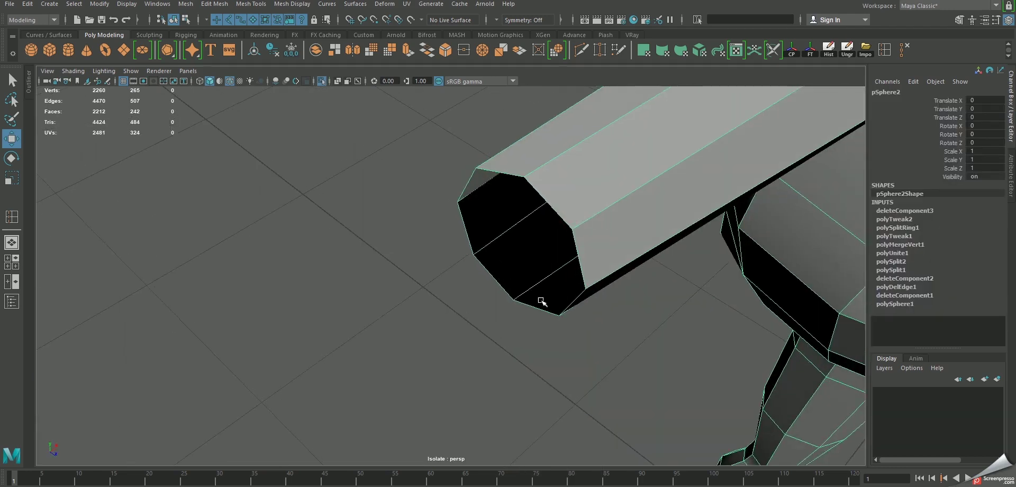
scroll(582, 270, down, 2)
mouse_move(607, 281)
alt+mouse_down()
mouse_move(519, 241)
mouse_move(428, 249)
alt+mouse_up()
key(ctrl+1)
click(427, 249)
key(ctrl+1)
mouse_move(513, 267)
alt+mouse_down()
mouse_move(411, 238)
mouse_move(464, 244)
alt+mouse_up()
Select several side faces on the hand's low-poly cage
key(1)
right_drag(464, 244, 471, 267)
click(486, 270)
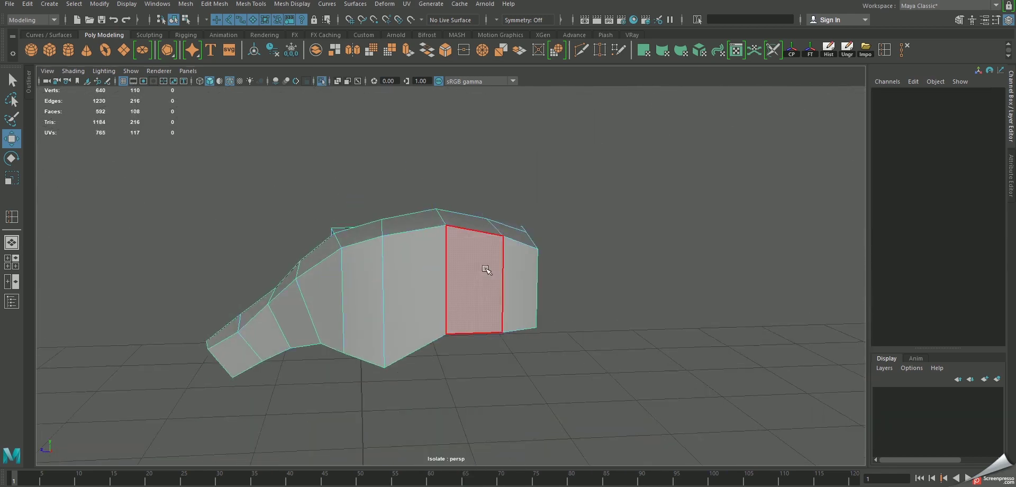
click(478, 269)
shift+click(422, 260)
shift+click(381, 259)
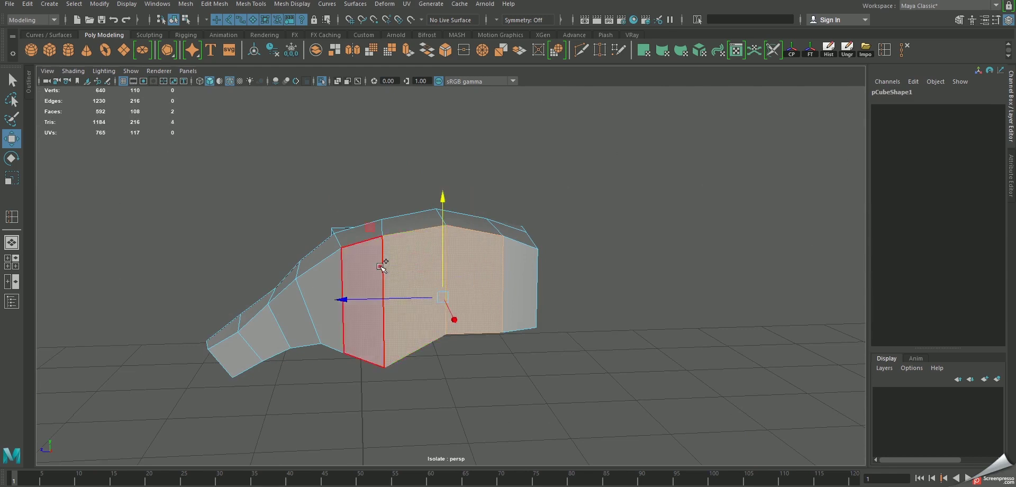
mouse_move(381, 260)
alt+mouse_down()
mouse_move(472, 284)
mouse_move(473, 294)
mouse_move(517, 250)
alt+mouse_up()
right_drag(484, 239, 485, 214)
Split the edge ring across the hand's side to add a loop, then check the smooth preview
click(477, 211)
shift+right_click(408, 254)
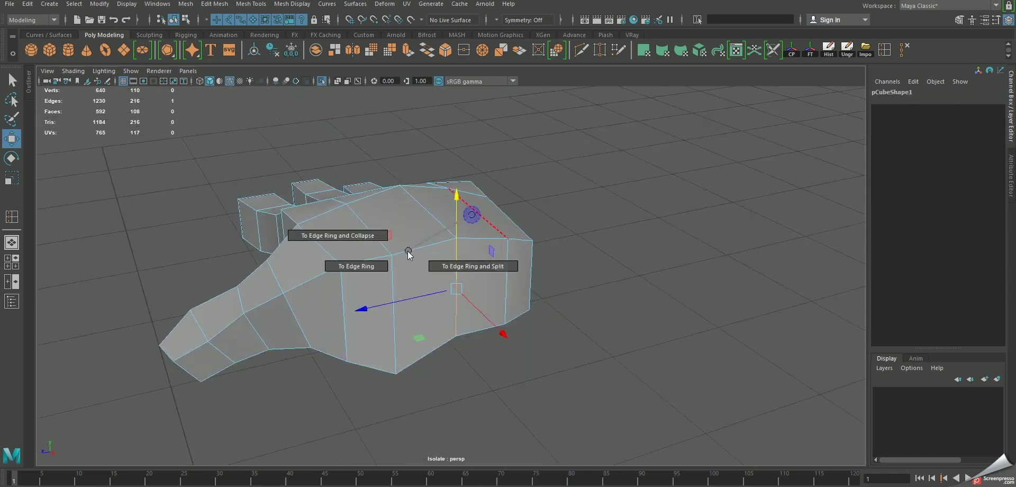
click(473, 265)
mouse_move(477, 274)
alt+mouse_down()
mouse_move(501, 247)
mouse_move(444, 264)
mouse_move(363, 254)
alt+mouse_up()
key(3)
key(2)
key(1)
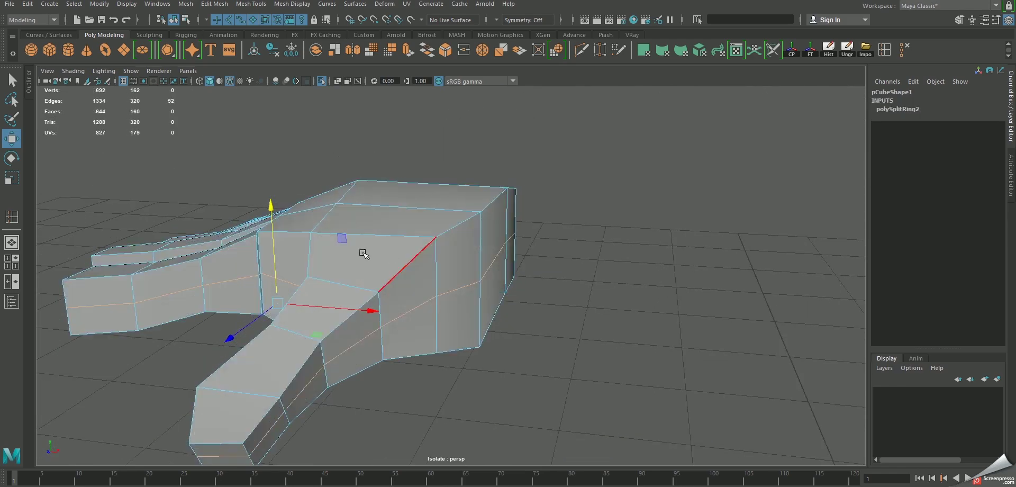
scroll(516, 291, up, 5)
scroll(515, 291, down, 5)
In smooth preview, select edges on a finger and nudge them along the finger
key(3)
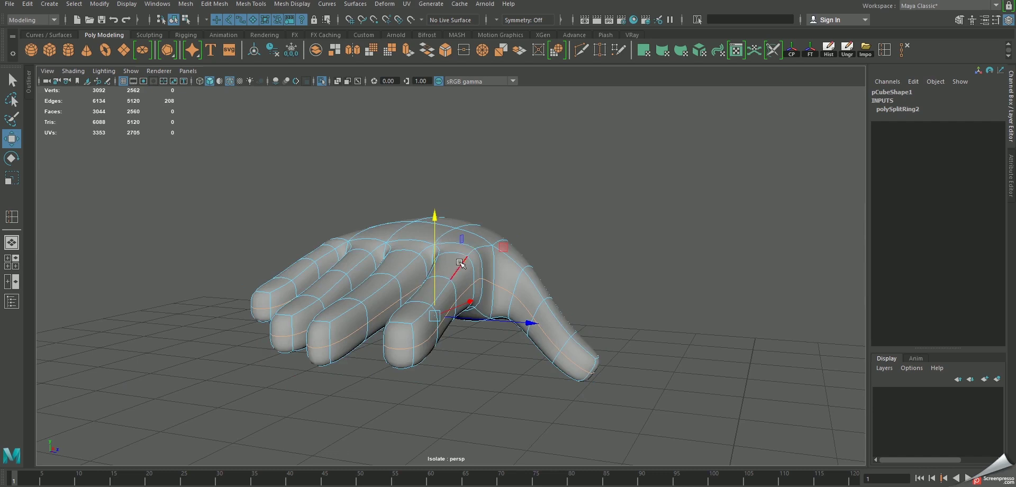
mouse_move(460, 263)
alt+mouse_down()
mouse_move(451, 314)
mouse_move(524, 300)
mouse_move(499, 269)
alt+mouse_up()
click(455, 297)
shift+click(450, 314)
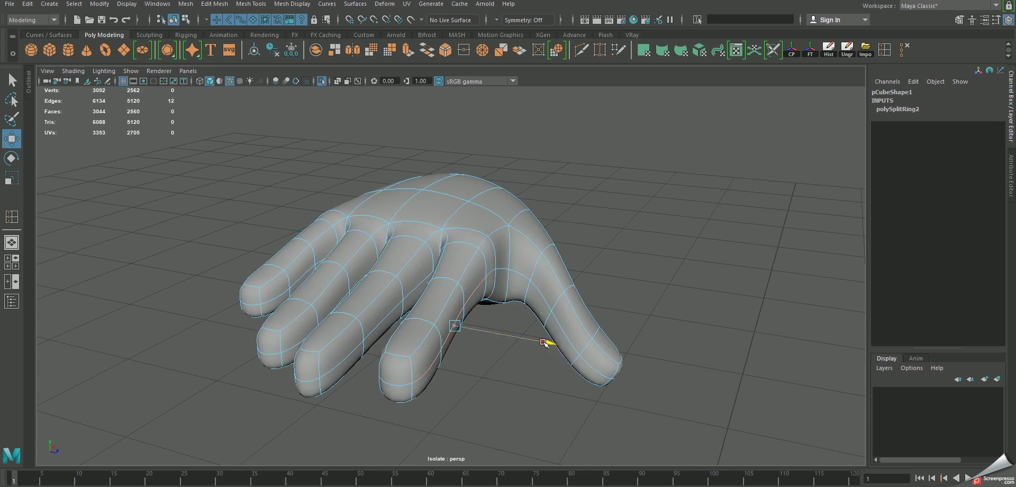
drag(543, 343, 550, 345)
mouse_move(512, 311)
alt+mouse_down()
mouse_move(447, 391)
mouse_move(490, 400)
mouse_move(535, 360)
alt+mouse_up()
Squeeze one finger's edge loop sideways with the scale tool
click(445, 405)
double_click(545, 384)
key(r)
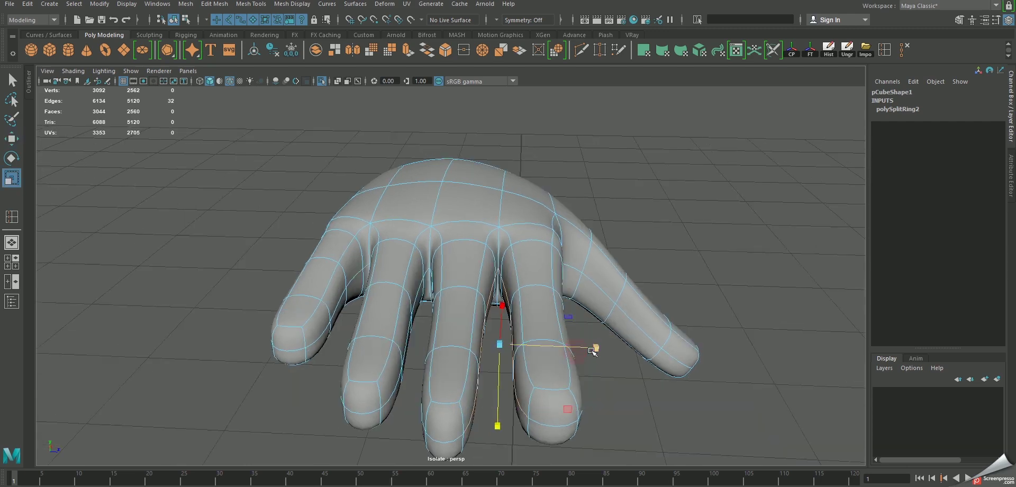
drag(596, 348, 539, 350)
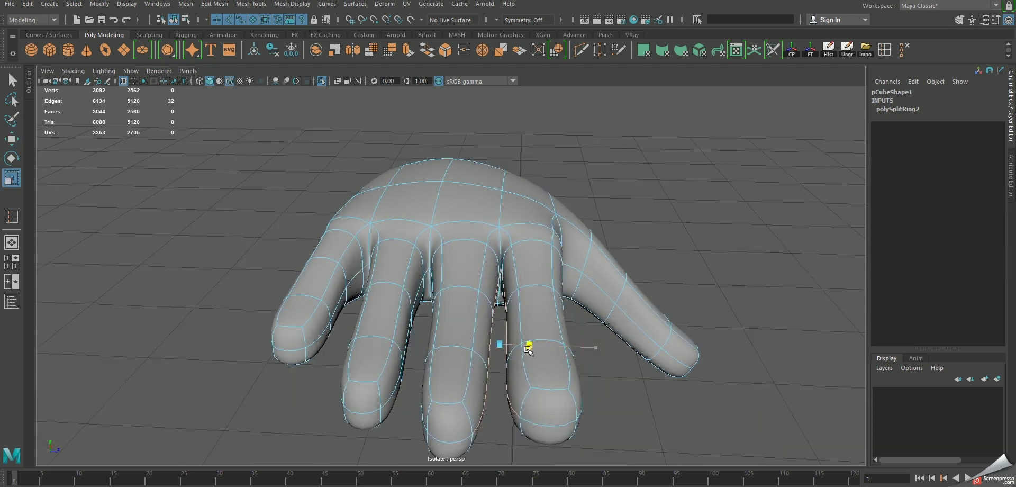
key(e)
key(w)
mouse_move(556, 385)
alt+mouse_down()
mouse_move(522, 311)
mouse_move(545, 357)
mouse_move(462, 363)
mouse_move(509, 329)
alt+mouse_up()
Scale another finger's edge loop sideways and rotate it to shape the knuckle
click(550, 360)
double_click(462, 363)
key(r)
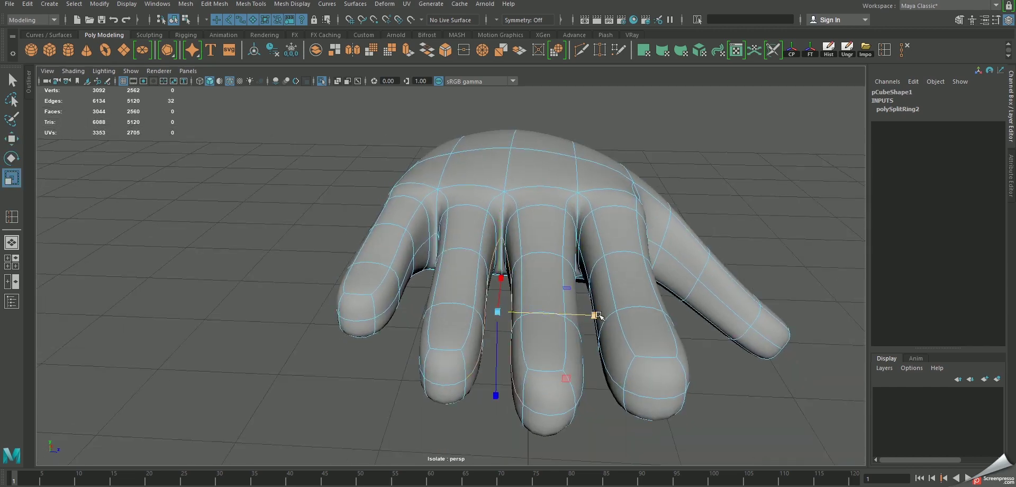
drag(594, 315, 502, 316)
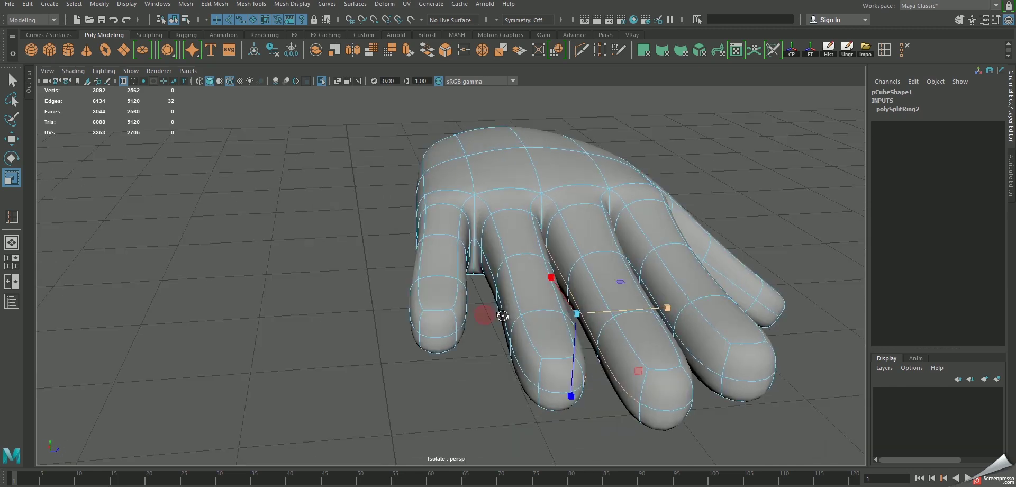
alt+drag(517, 357, 438, 328)
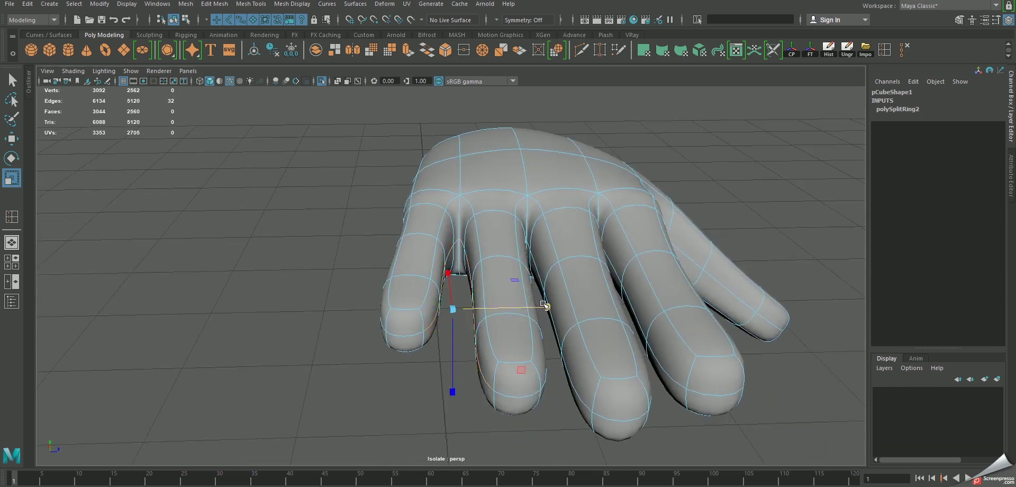
drag(547, 307, 531, 310)
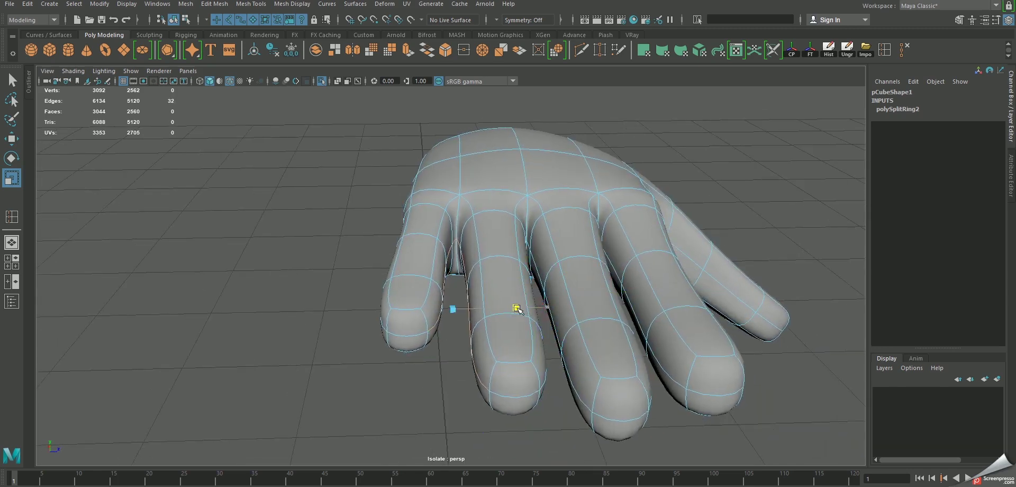
key(e)
drag(500, 343, 501, 347)
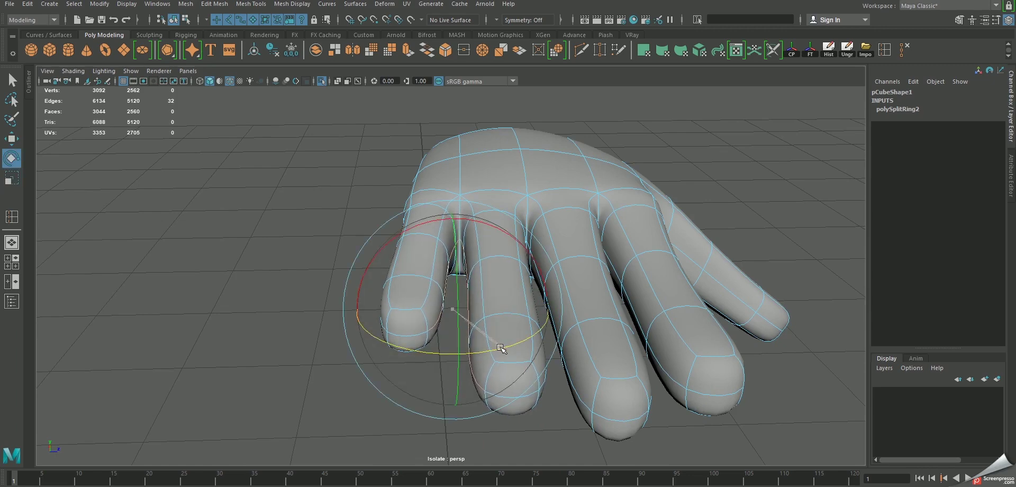
Select a middle-finger edge loop, set the pivot on fingertip edges, and select fingertip vertices
key(w)
mouse_move(562, 215)
alt+mouse_down()
mouse_move(517, 240)
mouse_move(514, 222)
mouse_move(550, 249)
alt+mouse_up()
double_click(490, 261)
alt+drag(489, 297, 532, 315)
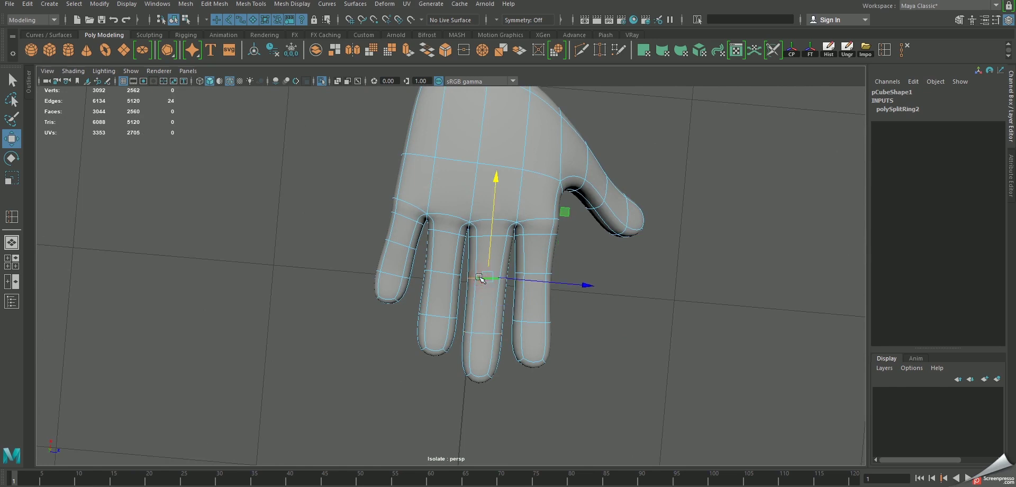
key(r)
alt+drag(506, 251, 530, 295)
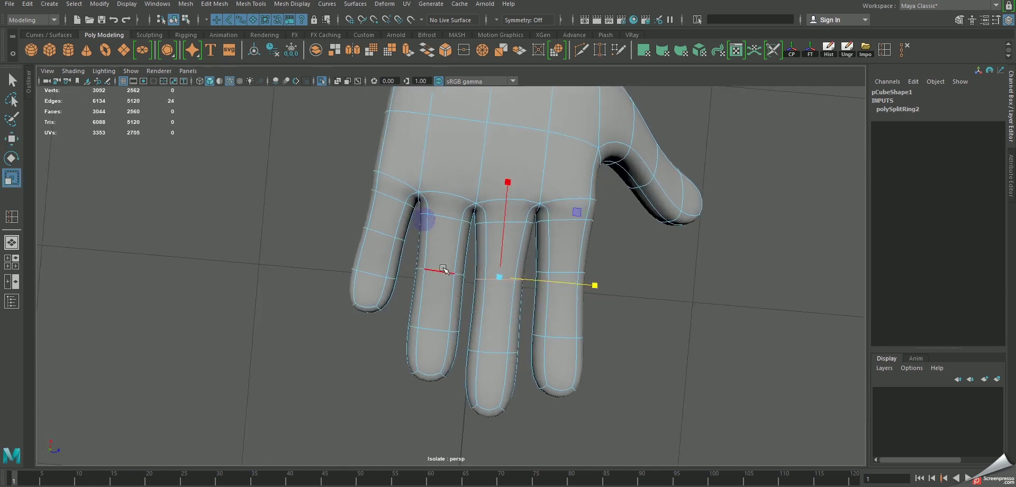
click(386, 233)
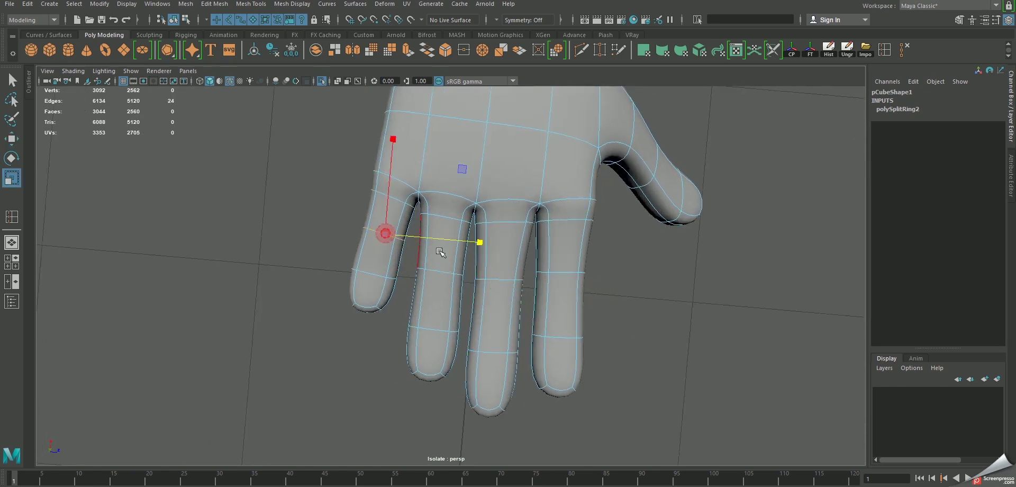
click(367, 272)
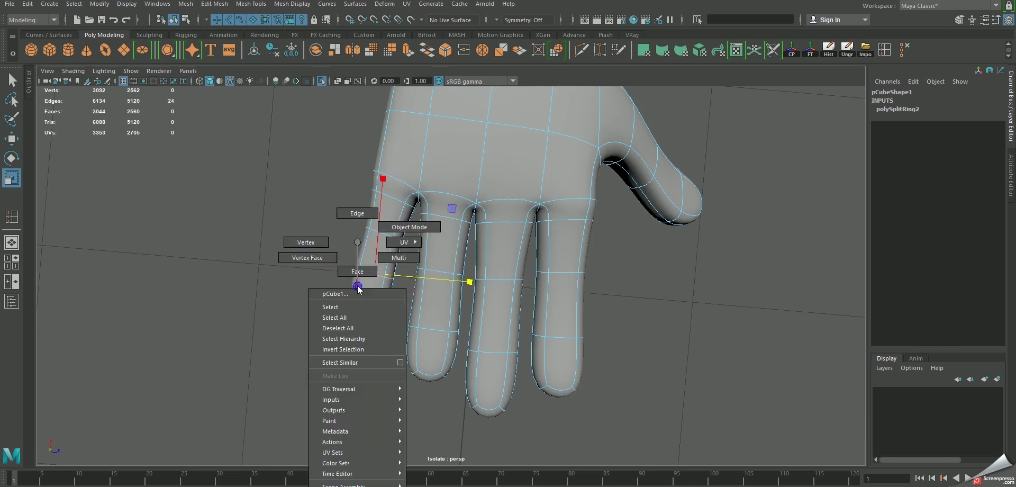
right_drag(372, 301, 315, 262)
drag(385, 321, 398, 321)
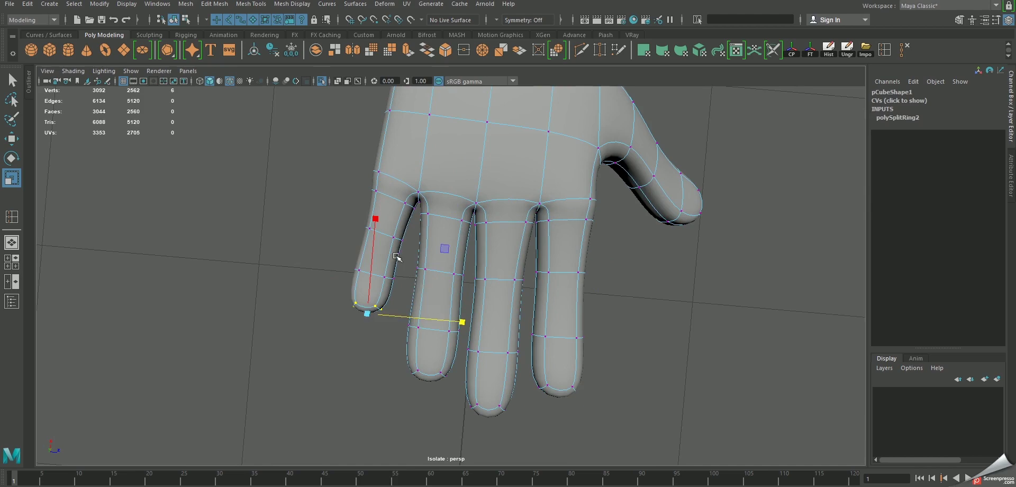
key(F8)
In the low-poly cage, select the edges across all the fingertips for moving
mouse_move(510, 185)
alt+mouse_down()
mouse_move(572, 201)
mouse_move(432, 201)
alt+mouse_up()
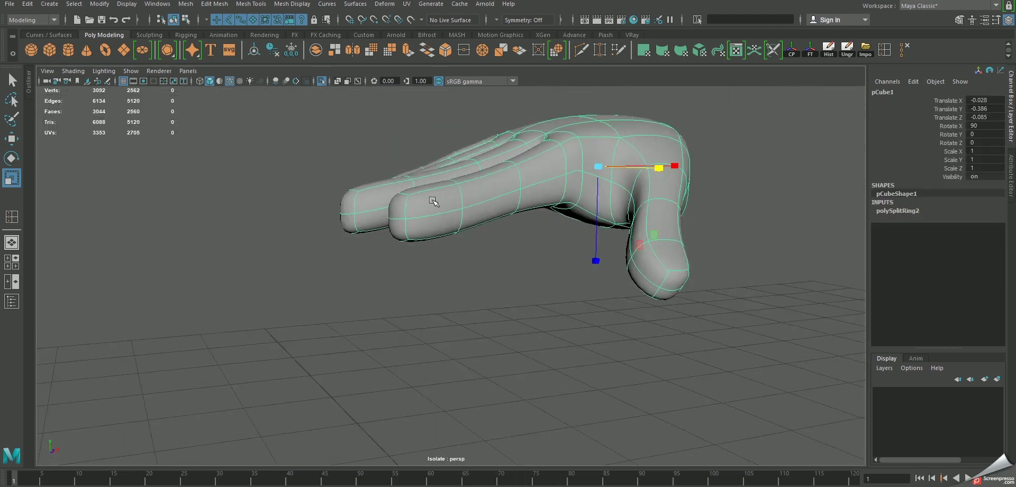
key(1)
right_drag(420, 207, 420, 191)
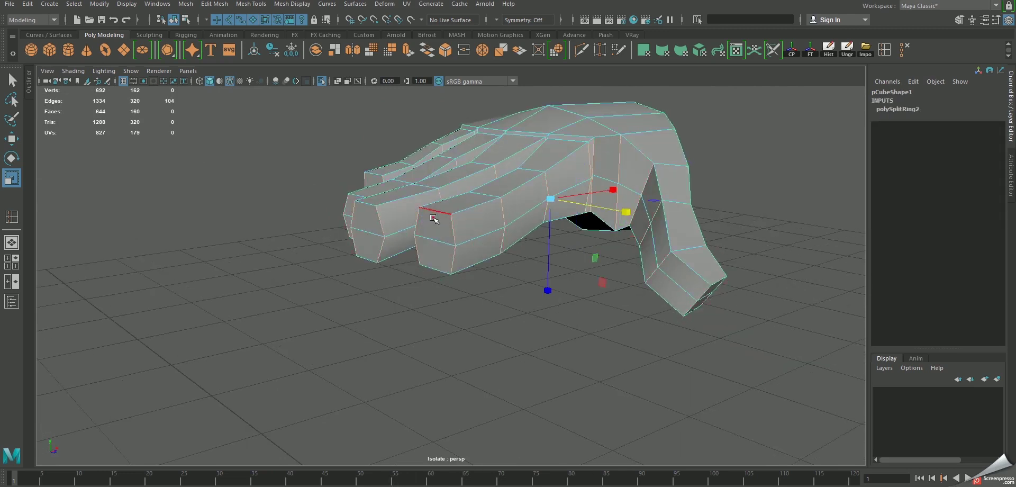
click(443, 267)
shift+click(404, 257)
shift+click(367, 258)
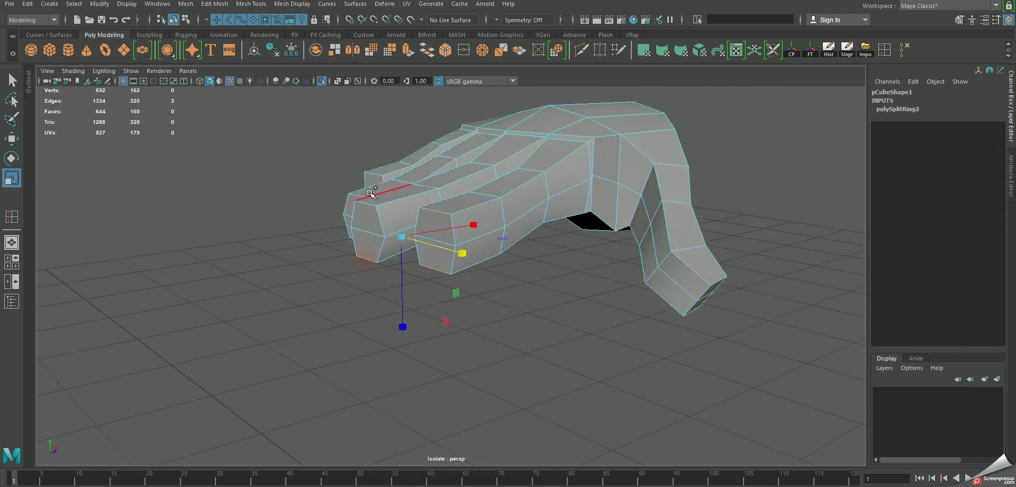
alt+drag(425, 214, 489, 243)
shift+click(490, 245)
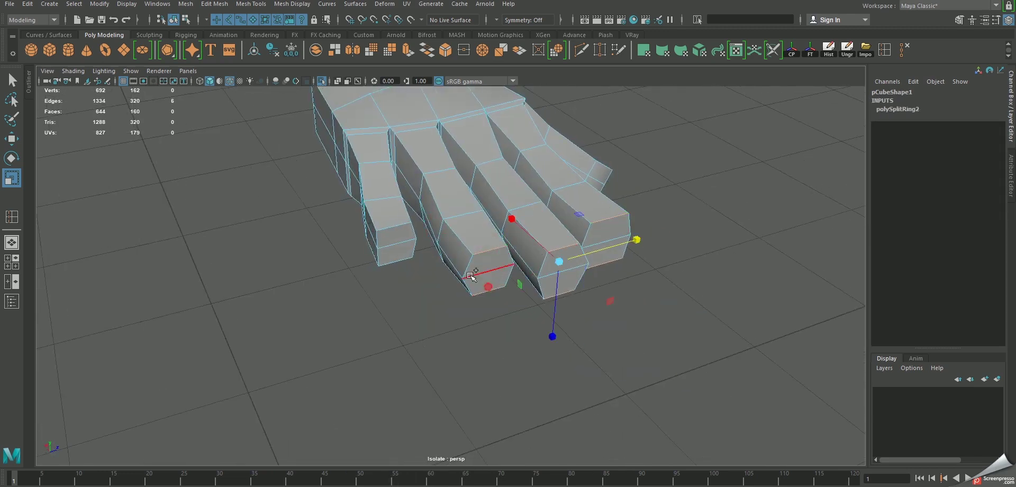
shift+click(399, 229)
shift+click(394, 259)
key(w)
mouse_move(394, 259)
alt+mouse_down()
mouse_move(452, 206)
mouse_move(399, 189)
alt+mouse_up()
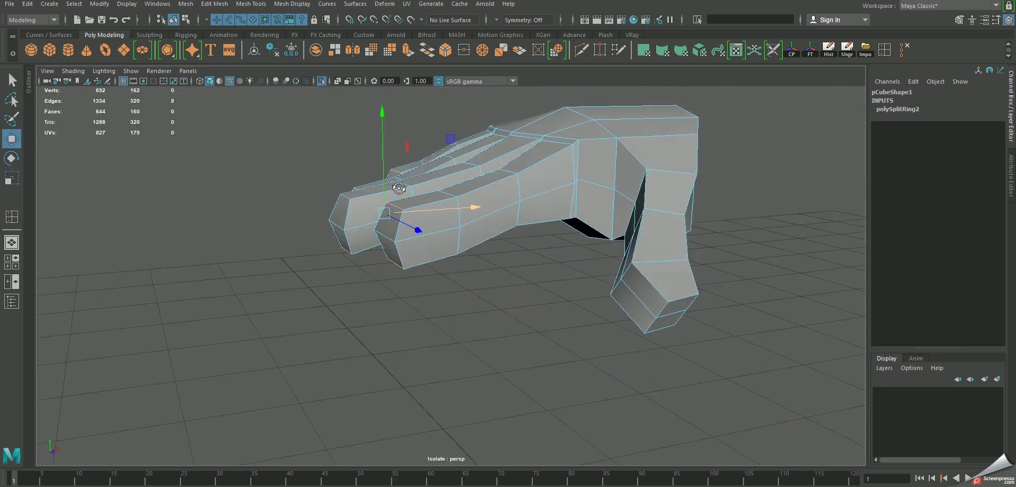
Select the two thumb-tip edges and move them vertically
click(685, 298)
shift+click(672, 322)
alt+drag(672, 321, 767, 322)
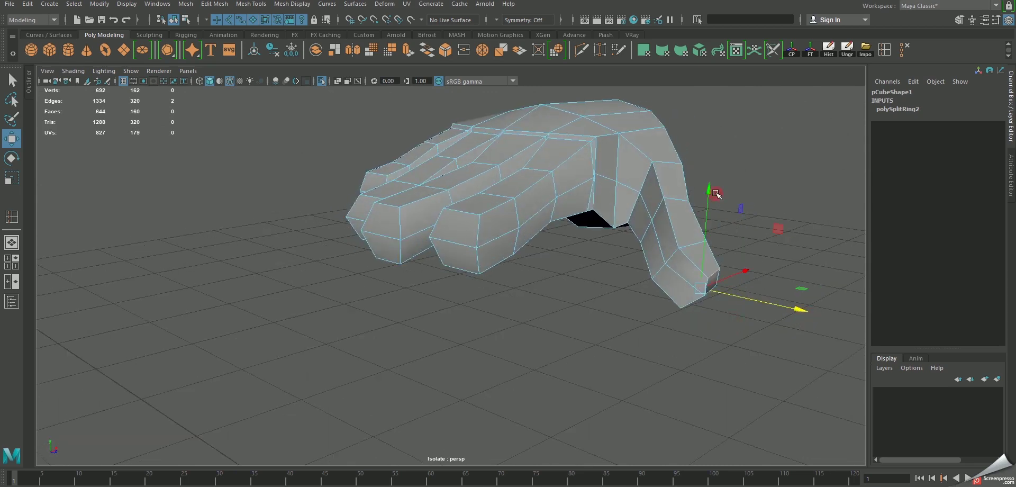
click(710, 195)
alt+drag(716, 199, 633, 220)
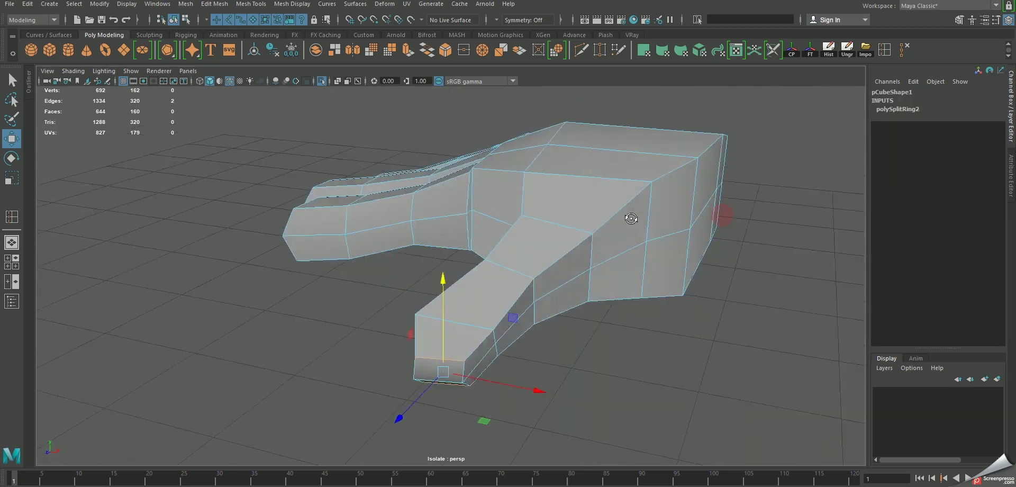
right_drag(576, 218, 596, 216)
alt+drag(596, 216, 629, 275)
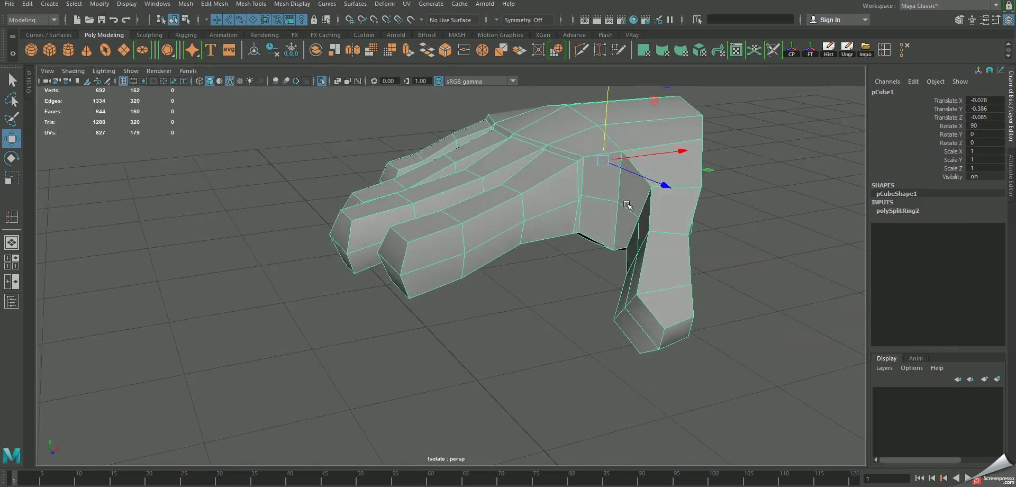
Slide two edge loops along the thumb toward its tip to reshape the thumb
right_drag(627, 318, 627, 288)
alt+drag(629, 296, 632, 338)
click(631, 358)
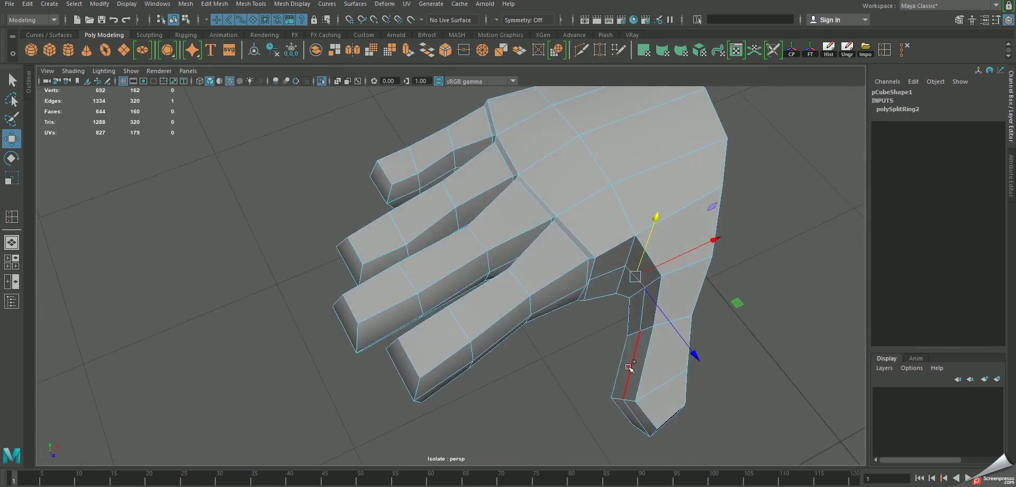
double_click(629, 367)
mouse_move(703, 332)
mouse_down()
mouse_move(704, 316)
mouse_move(594, 302)
mouse_move(632, 400)
mouse_move(567, 358)
mouse_move(583, 352)
mouse_move(577, 317)
mouse_move(445, 350)
mouse_move(637, 352)
mouse_up()
click(632, 400)
double_click(444, 348)
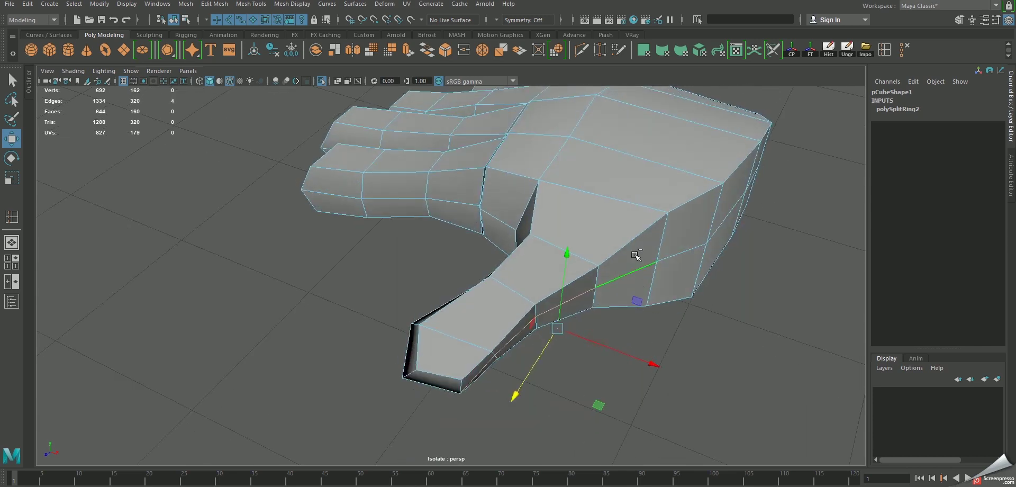
middle_drag(646, 367, 628, 379)
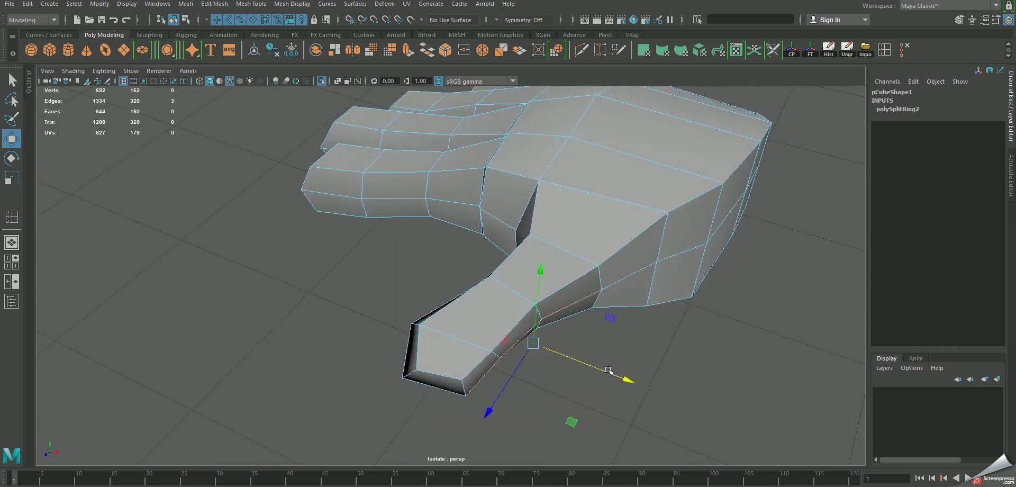
alt+drag(609, 370, 629, 355)
Push vertices at the thumb base and palm side outward to widen the palm
right_drag(656, 300, 597, 241)
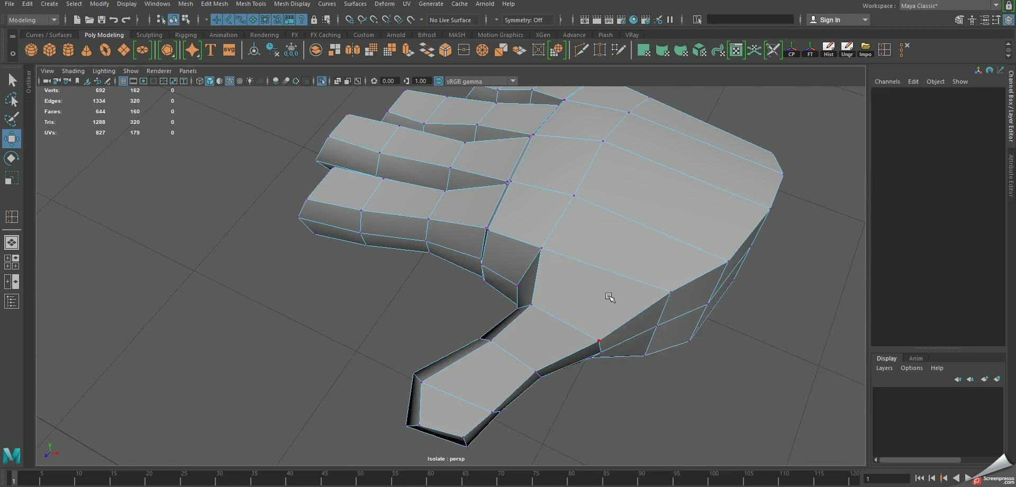
click(655, 320)
drag(742, 359, 754, 369)
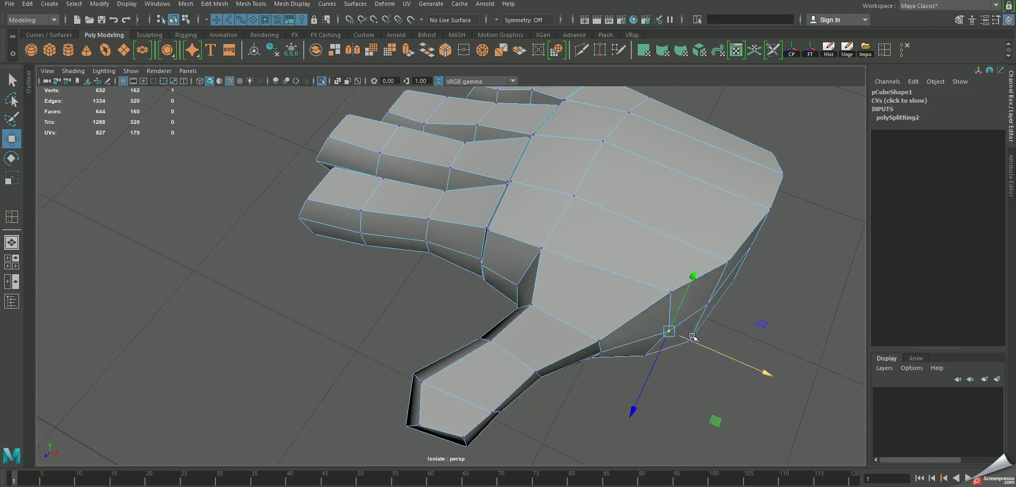
click(659, 291)
middle_drag(668, 400, 680, 409)
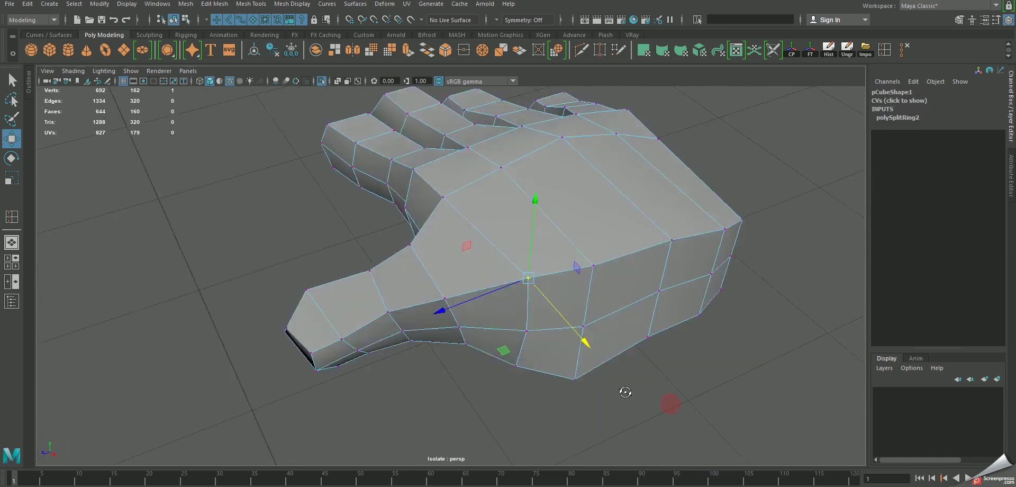
Select only the four centre faces at the hand's wrist end
mouse_move(623, 392)
alt+mouse_down()
mouse_move(590, 317)
mouse_move(510, 210)
alt+mouse_up()
right_drag(510, 210, 537, 208)
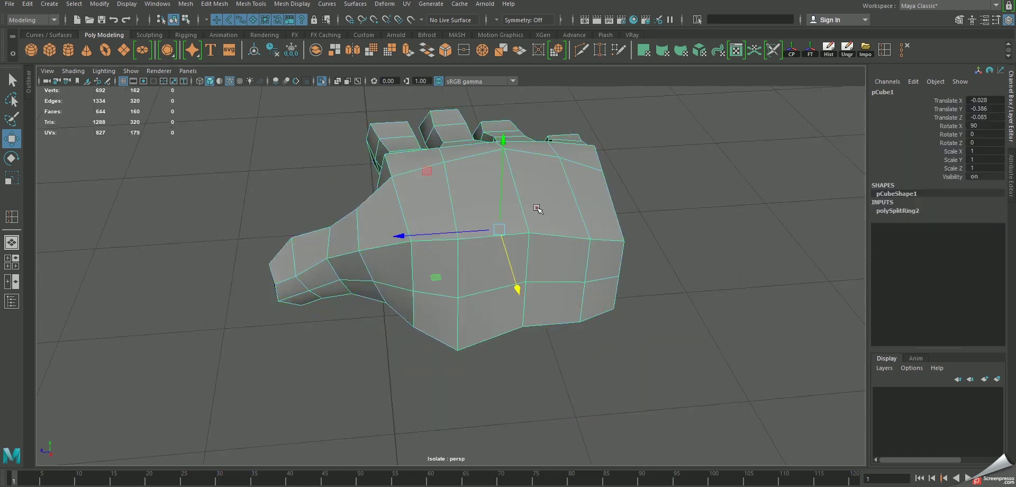
right_drag(540, 255, 548, 257)
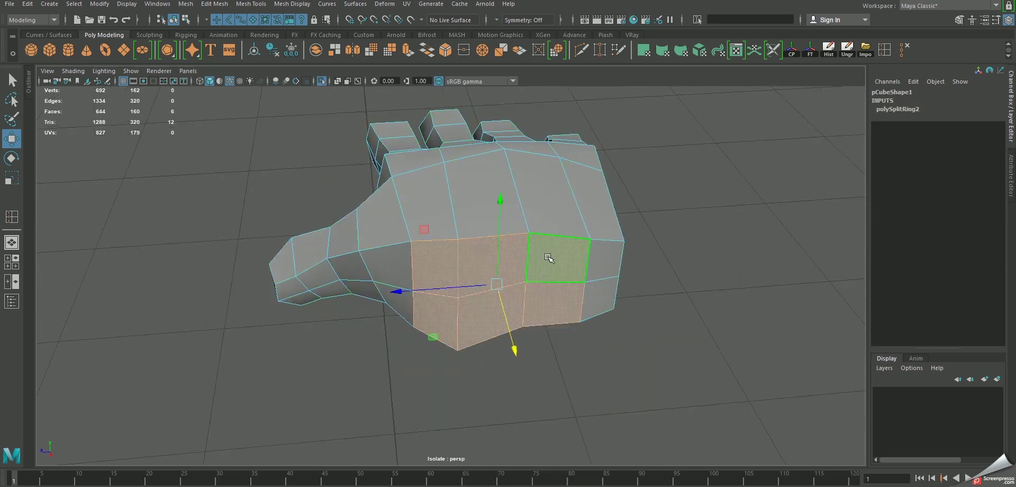
click(549, 258)
shift+click(479, 254)
shift+click(492, 312)
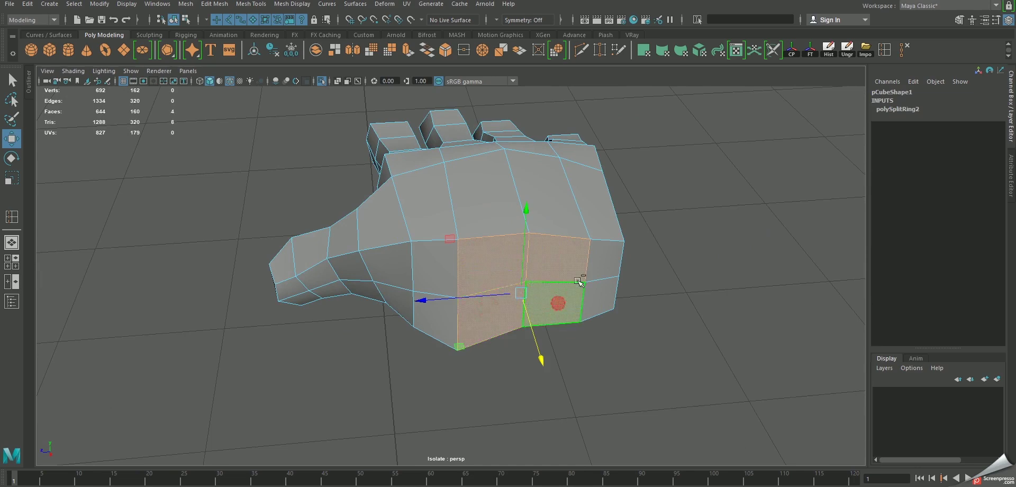
mouse_move(591, 272)
alt+mouse_down()
mouse_move(825, 268)
mouse_move(459, 277)
mouse_move(499, 283)
mouse_move(481, 281)
mouse_move(483, 212)
mouse_move(530, 198)
mouse_move(513, 197)
mouse_move(526, 204)
mouse_move(536, 255)
alt+mouse_up()
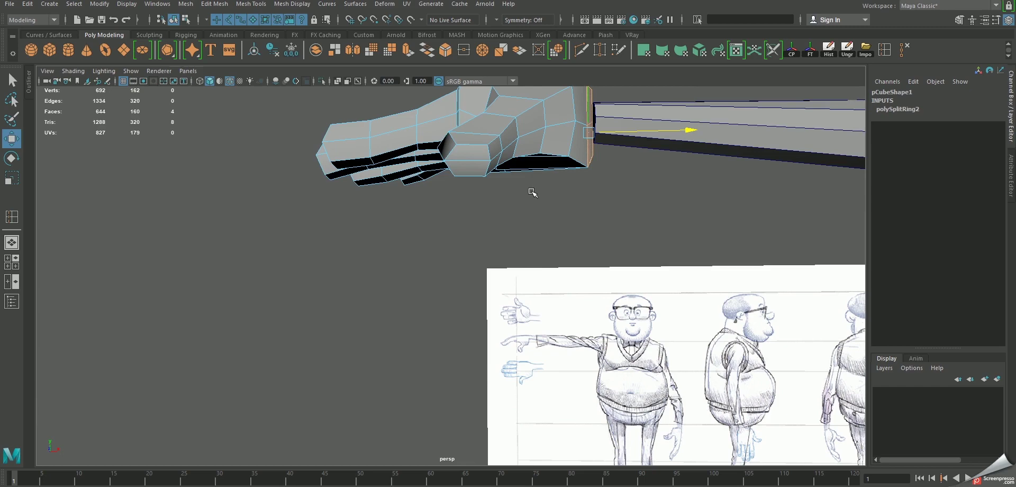
Delete the selected wrist faces to open a hole beside the arm
mouse_move(536, 193)
alt+mouse_down()
mouse_move(535, 233)
mouse_move(494, 229)
mouse_move(475, 251)
mouse_move(528, 173)
mouse_move(544, 195)
mouse_move(494, 245)
mouse_move(476, 212)
mouse_move(460, 216)
mouse_move(517, 165)
alt+mouse_up()
key(Delete)
right_drag(517, 166, 477, 154)
scroll(567, 165, up, 3)
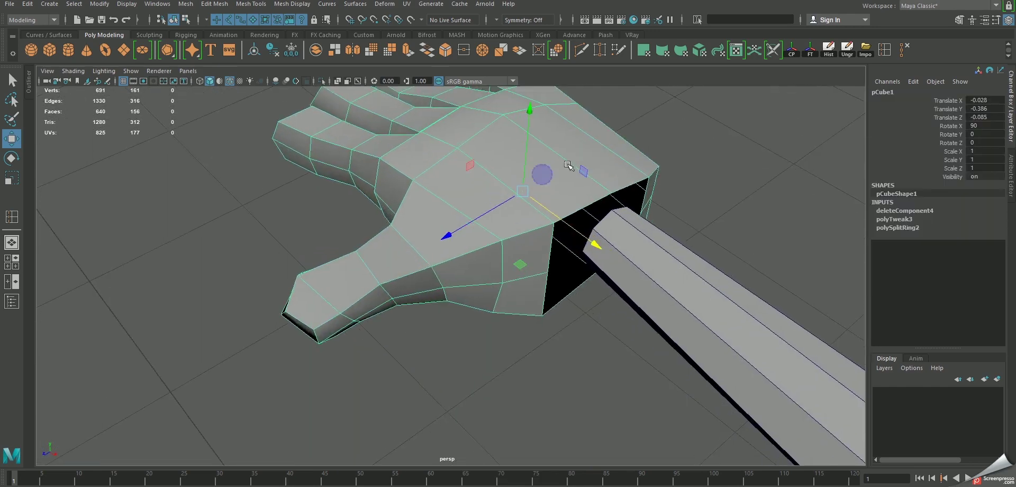
Select vertices on the wrist opening and snap the first onto the arm's corner
right_drag(543, 169, 543, 144)
mouse_move(548, 196)
alt+mouse_down()
mouse_move(516, 190)
mouse_move(514, 205)
alt+mouse_up()
click(514, 178)
scroll(516, 189, up, 3)
click(513, 166)
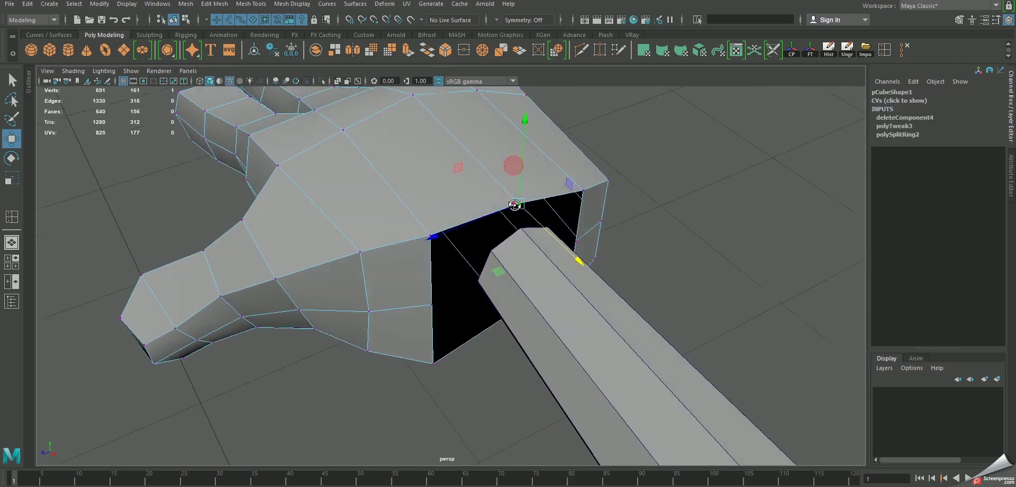
middle_drag(427, 224, 485, 249)
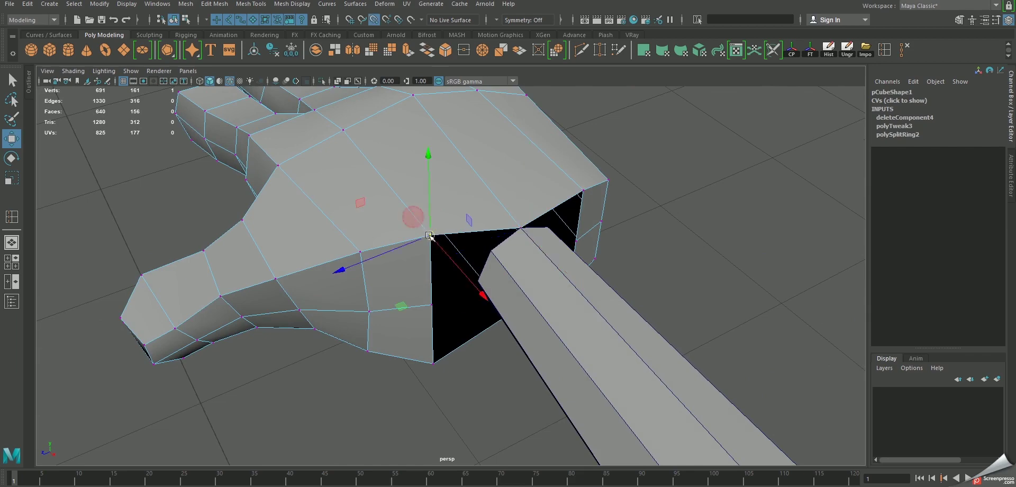
middle_drag(435, 294, 449, 295)
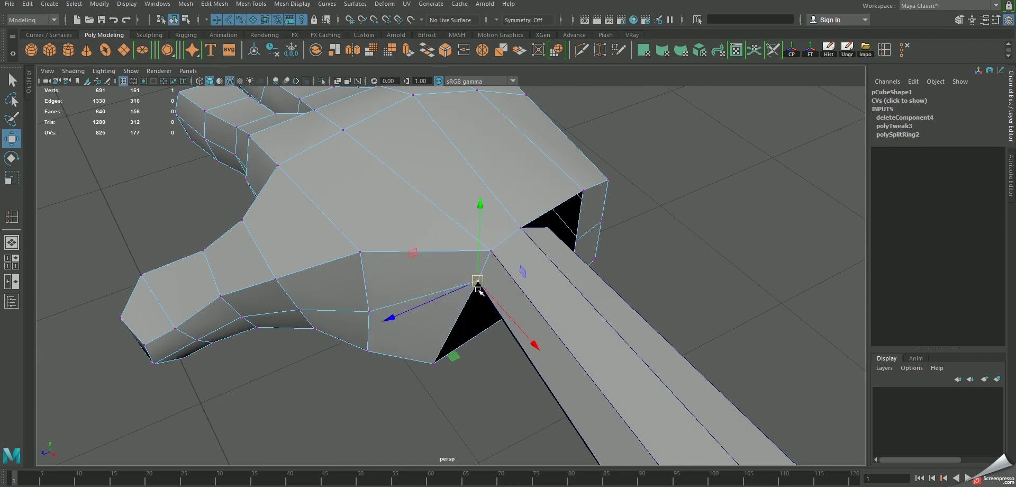
Snap further wrist vertices onto the arm's edge and corner to close the gap
mouse_move(478, 289)
alt+mouse_down()
mouse_move(470, 258)
mouse_move(503, 320)
alt+mouse_up()
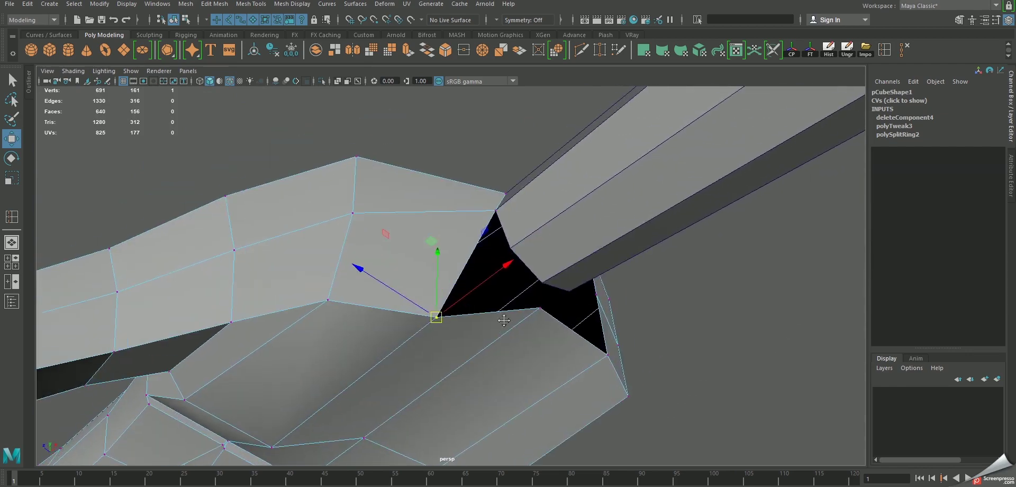
middle_drag(454, 306, 511, 267)
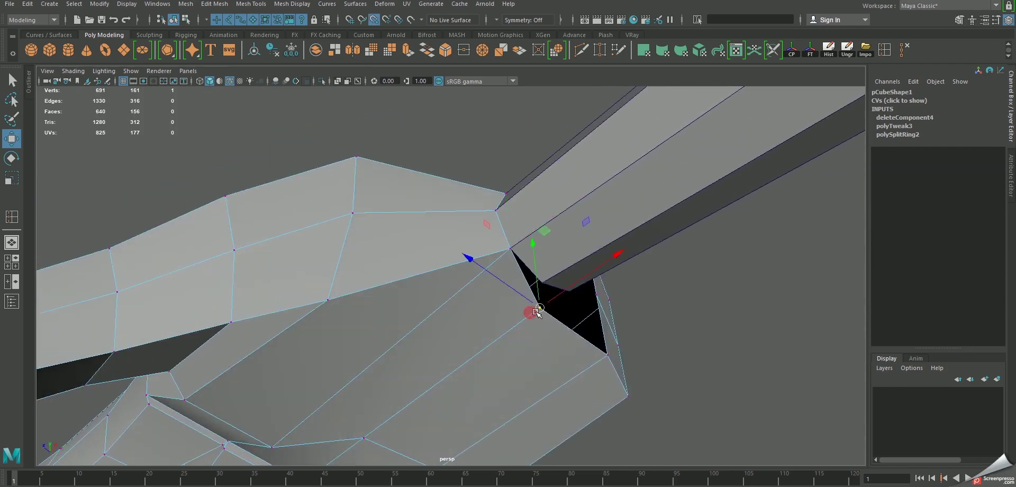
drag(536, 311, 542, 282)
alt+drag(581, 339, 496, 342)
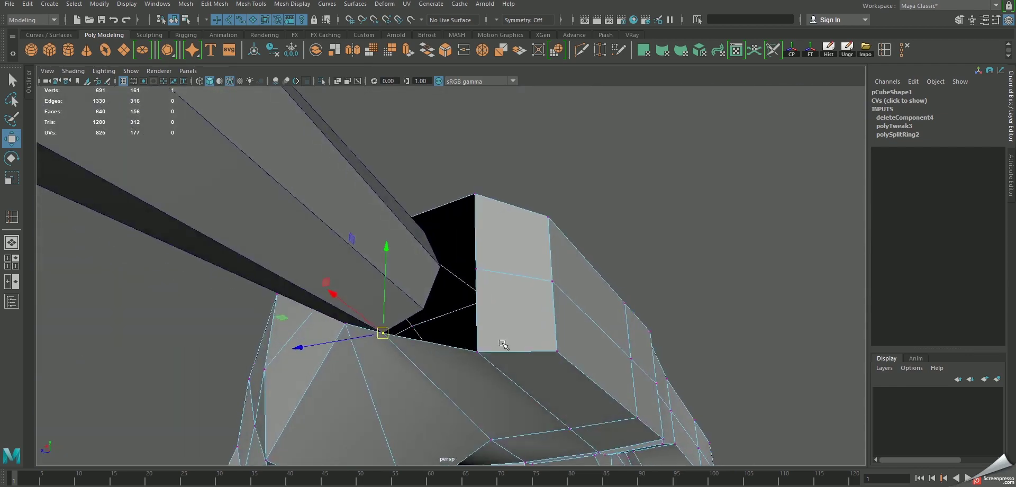
middle_drag(498, 345, 448, 290)
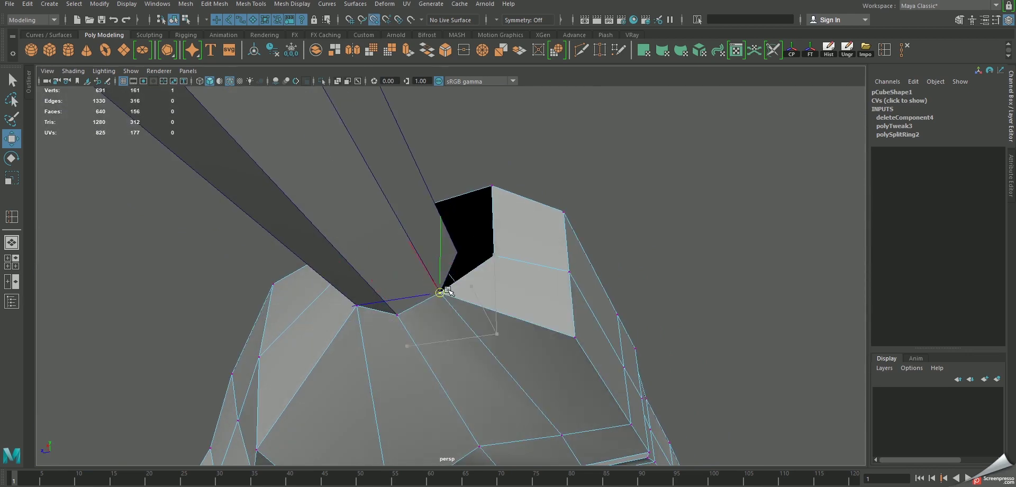
click(507, 260)
middle_drag(507, 259, 468, 258)
Snap the last vertex to seal the hole, then return to object mode with F8
alt+drag(480, 251, 491, 301)
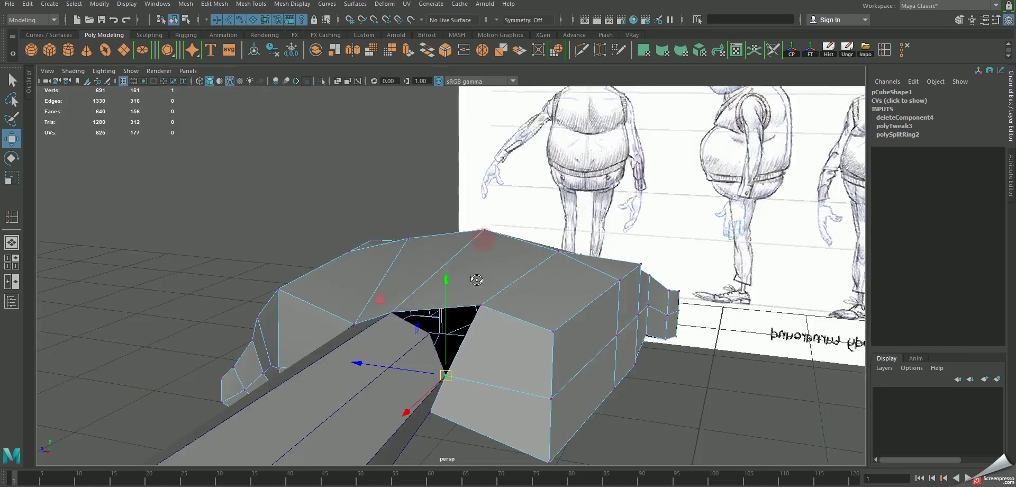
middle_drag(478, 314, 431, 337)
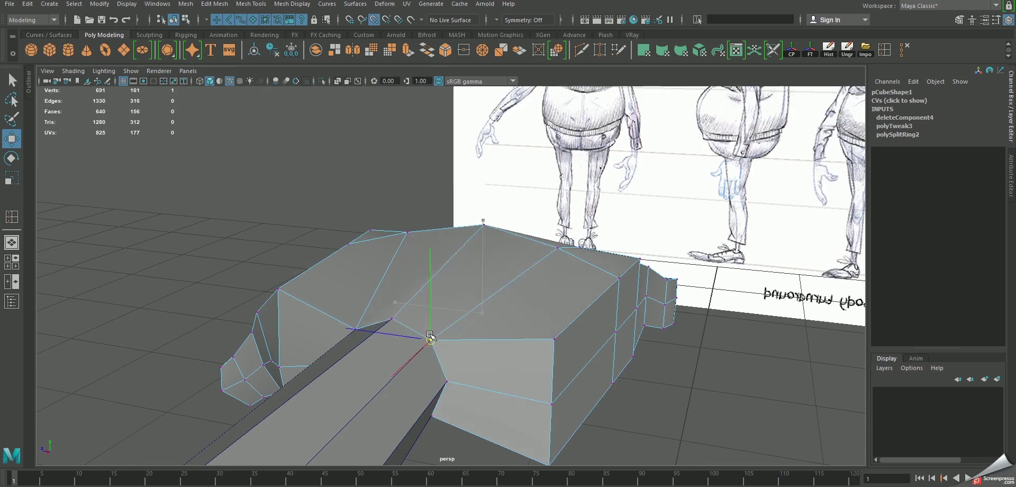
mouse_move(572, 339)
alt+mouse_down()
mouse_move(557, 356)
mouse_move(603, 372)
alt+mouse_up()
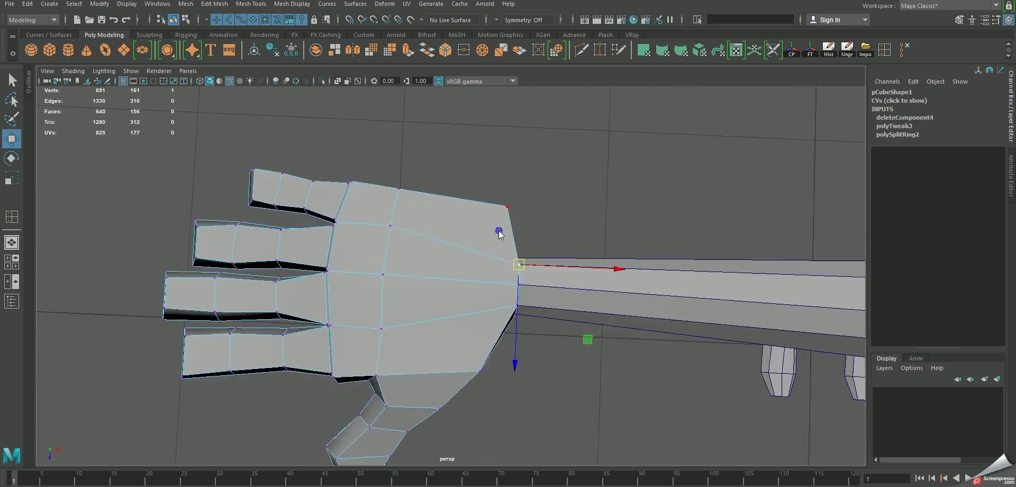
key(F8)
mouse_move(492, 238)
alt+mouse_down()
mouse_move(554, 275)
mouse_move(576, 189)
mouse_move(458, 243)
mouse_move(575, 275)
alt+mouse_up()
Select the hand and arm meshes and combine them into one mesh
click(731, 286)
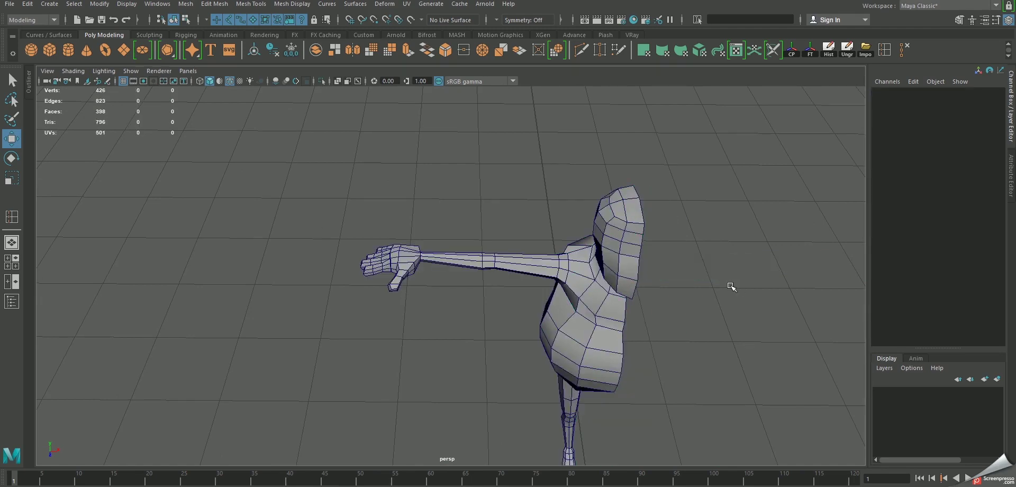
scroll(448, 199, up, 5)
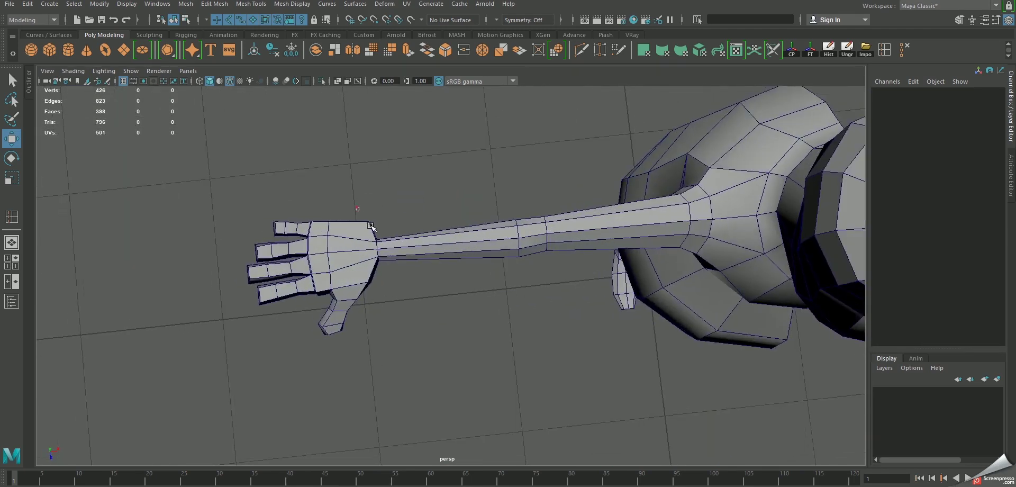
click(504, 246)
alt+drag(503, 246, 283, 186)
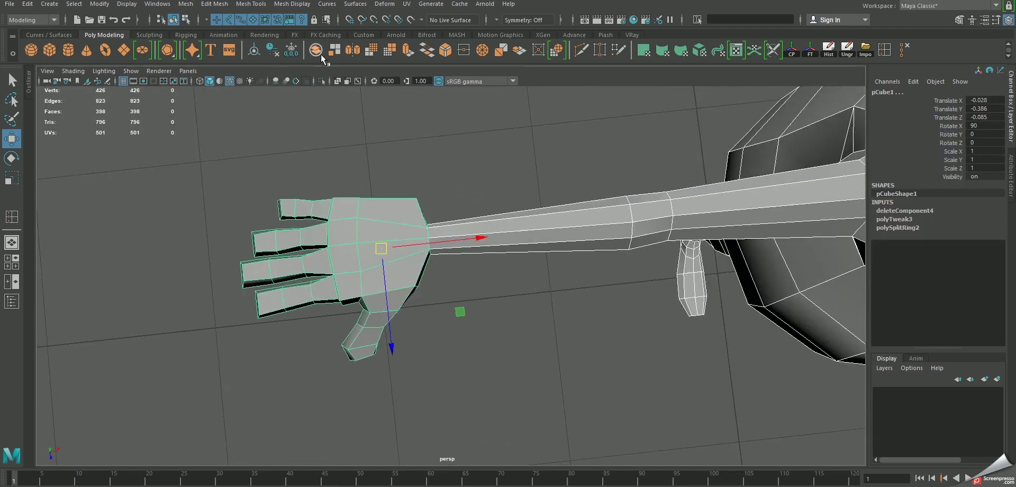
right_drag(392, 192, 410, 208)
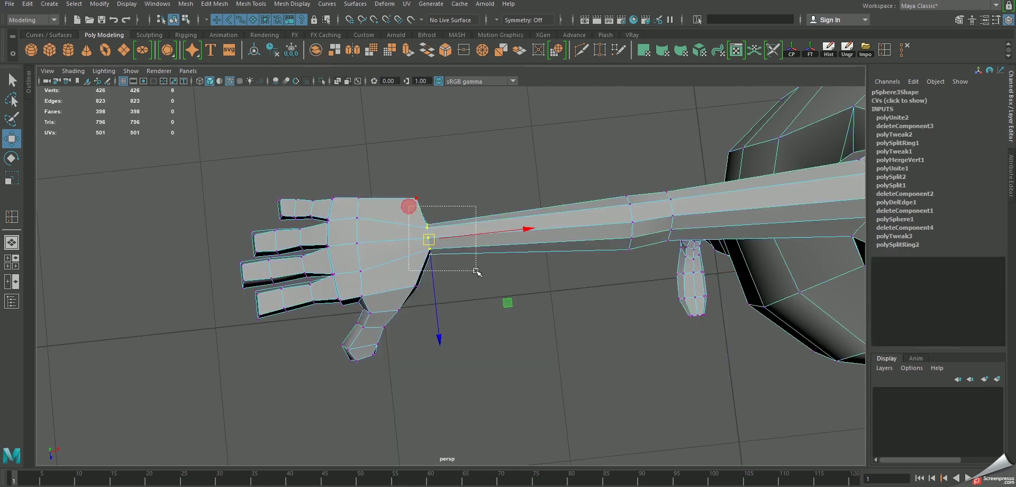
drag(391, 174, 527, 330)
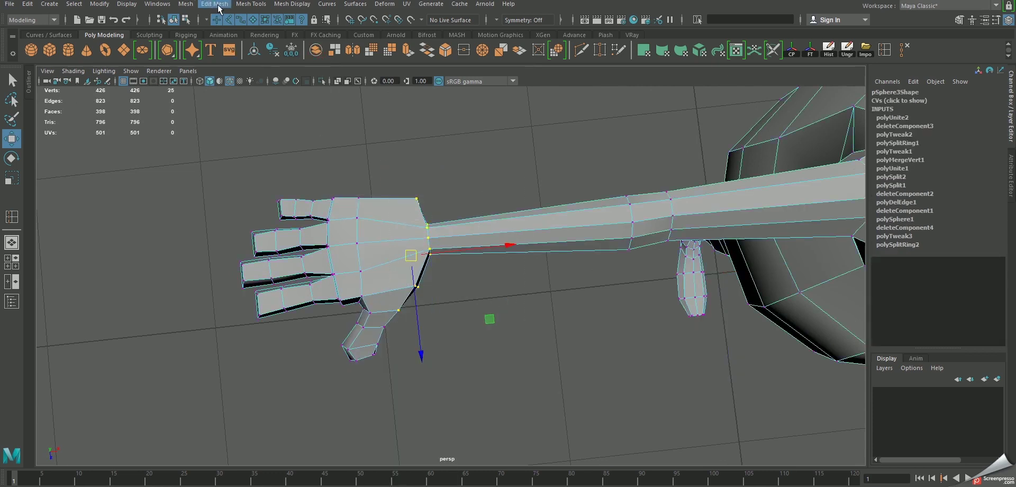
click(236, 8)
click(280, 109)
Merge the 16 wrist vertices where hand meets arm, then preview the mesh smoothed
click(428, 226)
drag(461, 260, 461, 259)
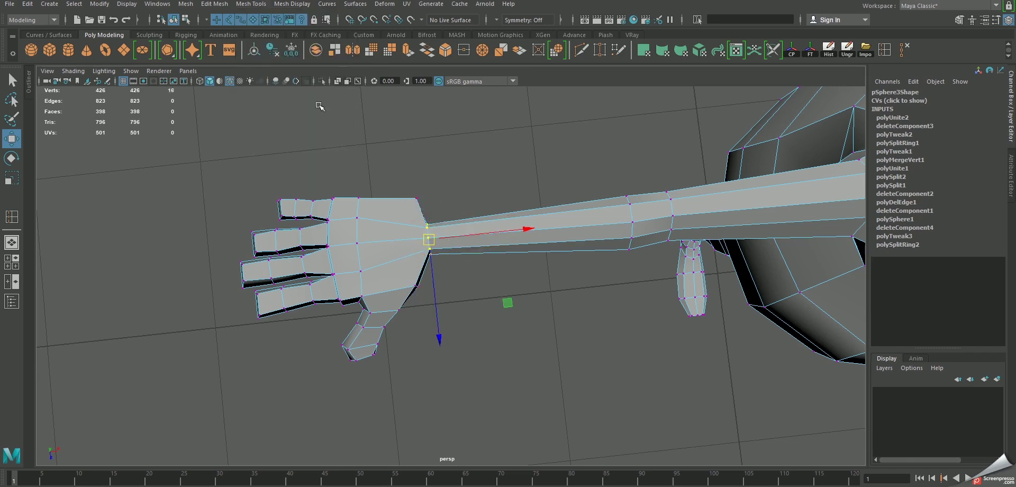
click(221, 7)
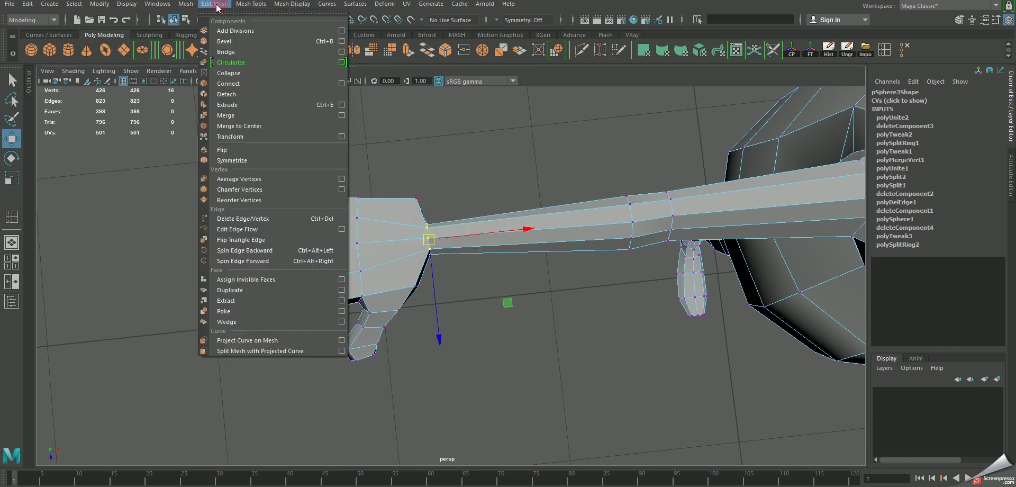
mouse_move(214, 5)
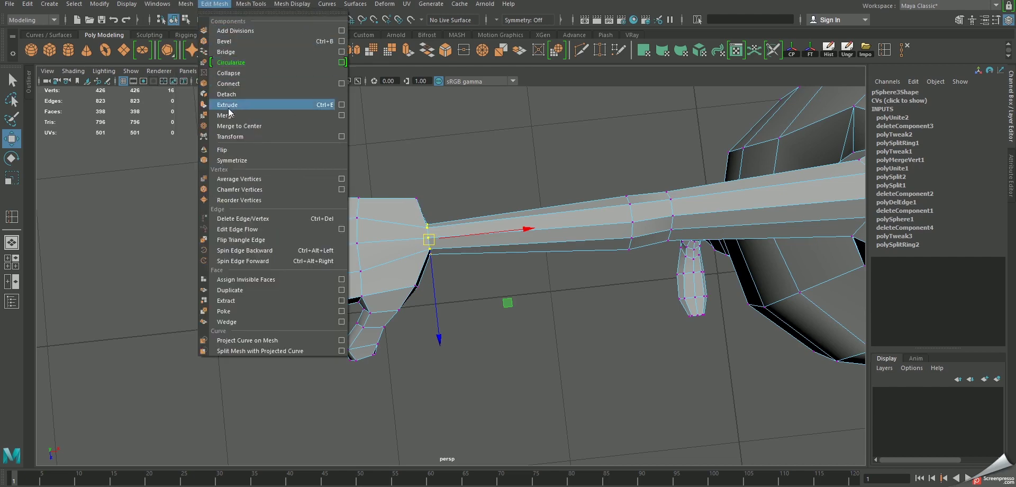
click(238, 117)
scroll(549, 170, down, 3)
scroll(476, 245, up, 3)
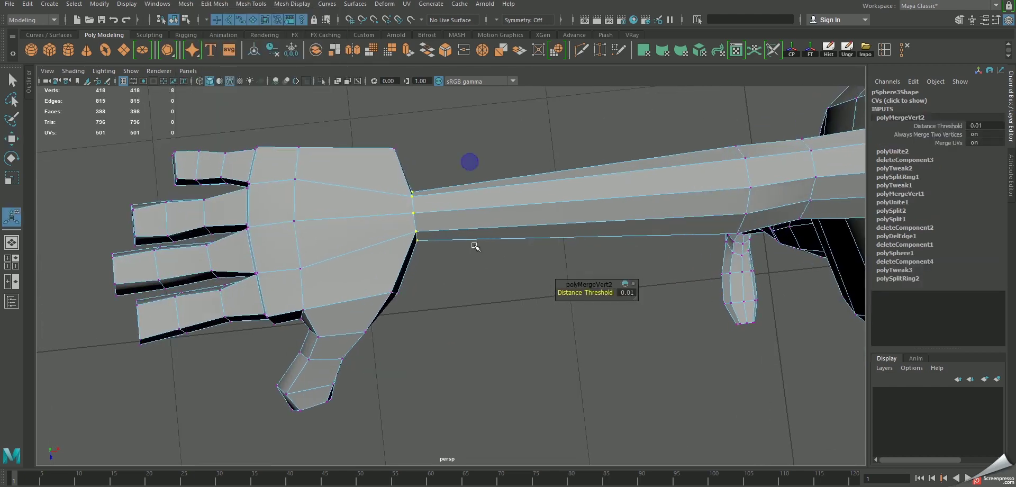
right_drag(466, 225, 491, 215)
key(3)
mouse_move(492, 236)
alt+mouse_down()
mouse_move(506, 245)
mouse_move(446, 246)
alt+mouse_up()
Move the hand's vertices along X and check the result in smooth preview
key(1)
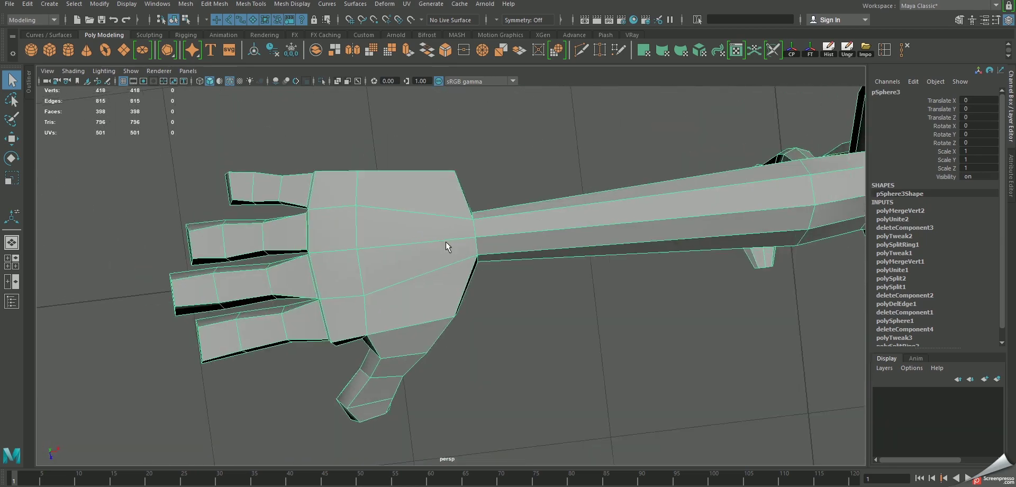
right_drag(433, 179, 389, 170)
mouse_move(420, 142)
mouse_down()
mouse_move(474, 180)
mouse_move(464, 196)
mouse_move(487, 175)
mouse_move(442, 223)
mouse_move(243, 164)
mouse_move(447, 370)
mouse_move(549, 323)
mouse_up()
key(w)
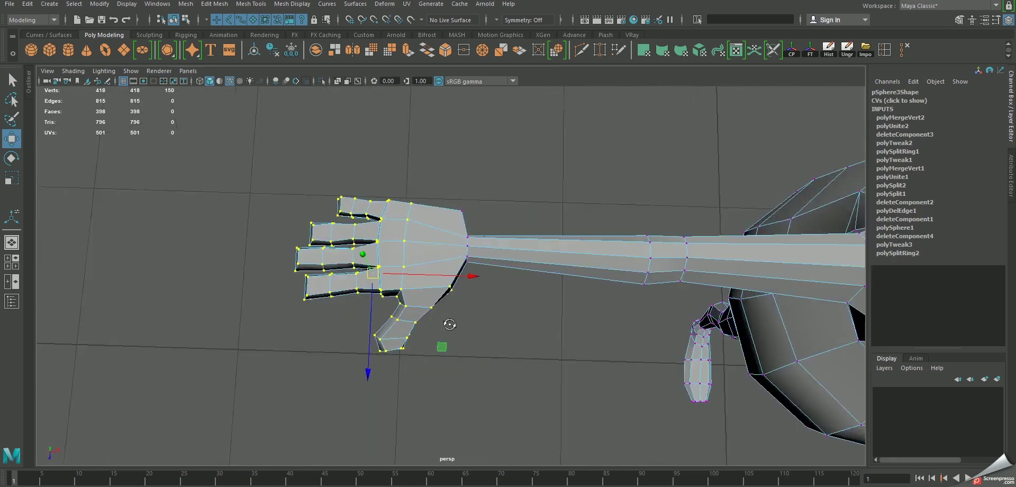
mouse_move(503, 258)
shift+mouse_down()
mouse_move(528, 286)
mouse_move(321, 251)
mouse_move(440, 309)
shift+mouse_up()
click(327, 249)
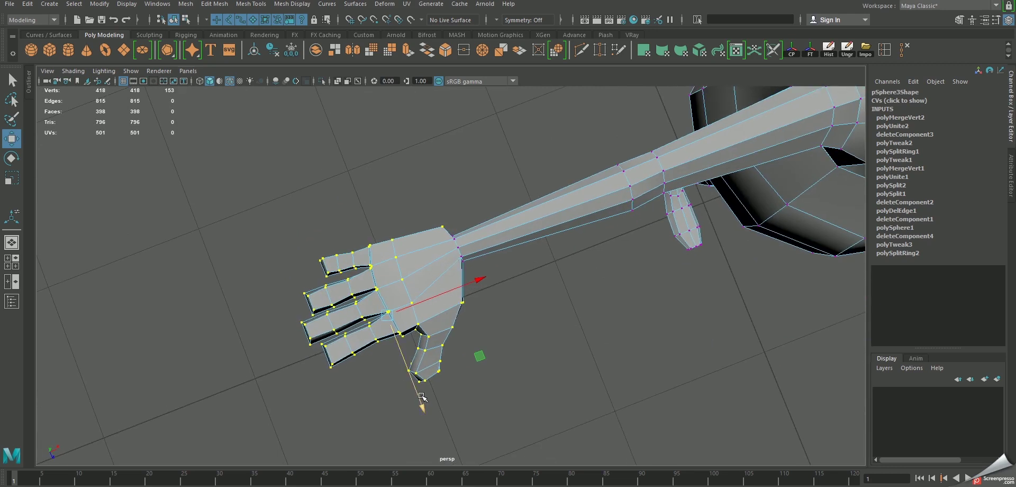
alt+drag(419, 397, 421, 238)
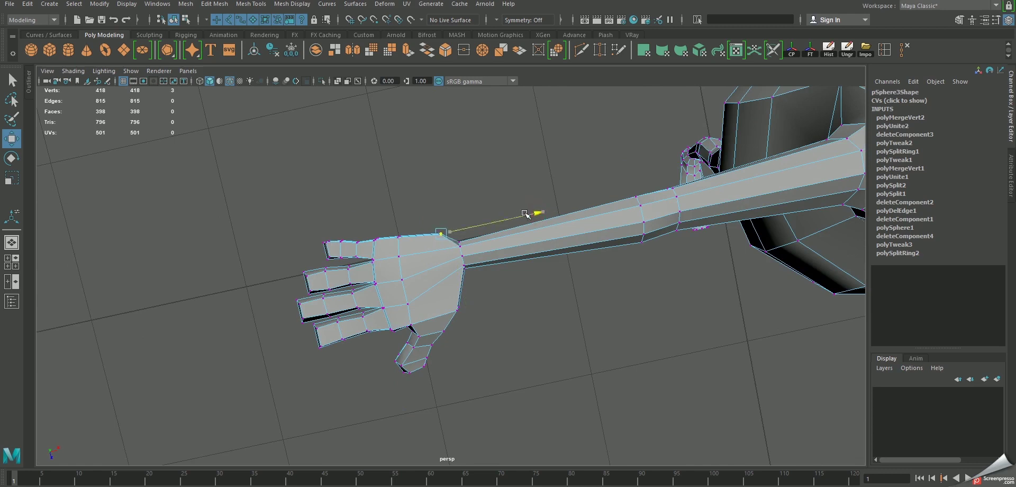
key(3)
mouse_move(535, 211)
alt+mouse_down()
mouse_move(477, 236)
mouse_move(482, 242)
alt+mouse_up()
key(F8)
key(1)
Insert a new edge loop around the wrist
alt+drag(562, 220, 551, 252)
key(F10)
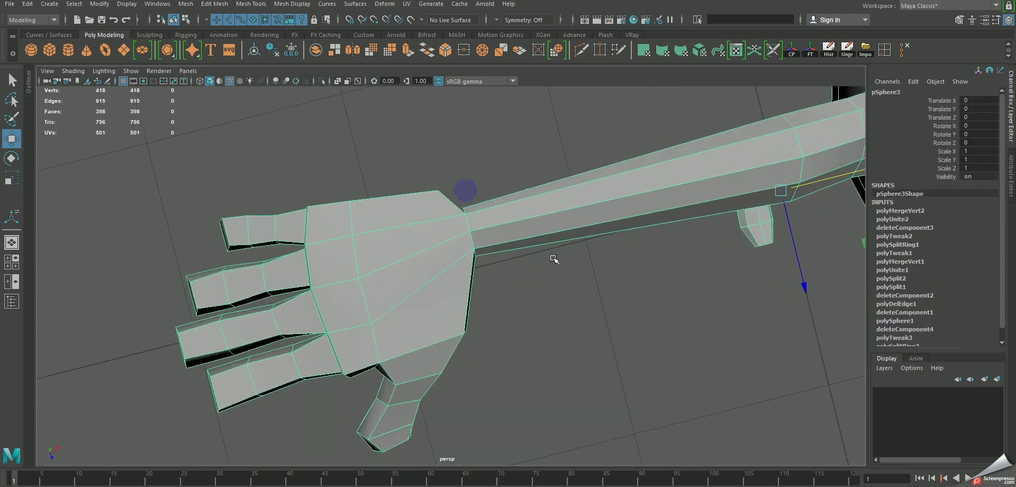
shift+right_drag(517, 200, 492, 227)
drag(486, 226, 492, 230)
key(w)
key(3)
alt+drag(626, 199, 650, 200)
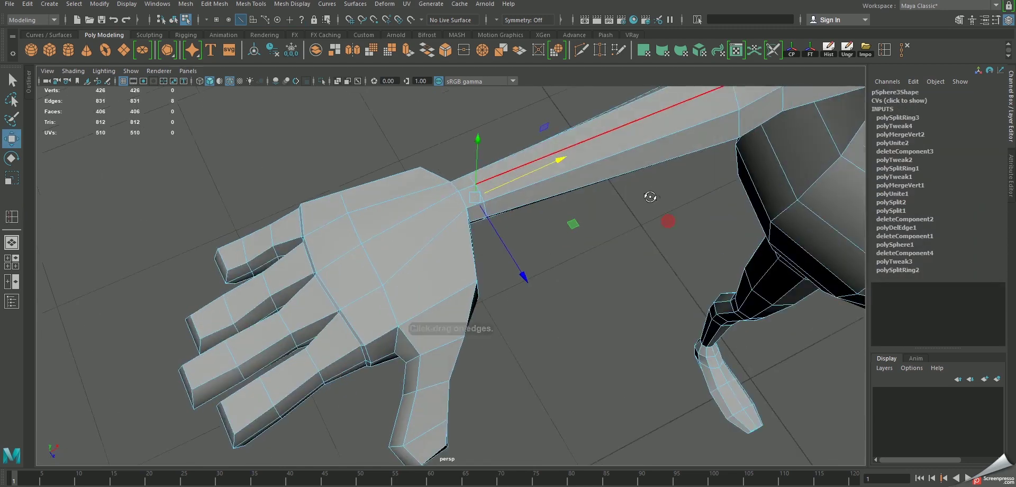
Inspect the smoothed hand and arm from new angles, then return to the low-poly cage
right_drag(608, 183, 646, 143)
alt+drag(646, 159, 658, 238)
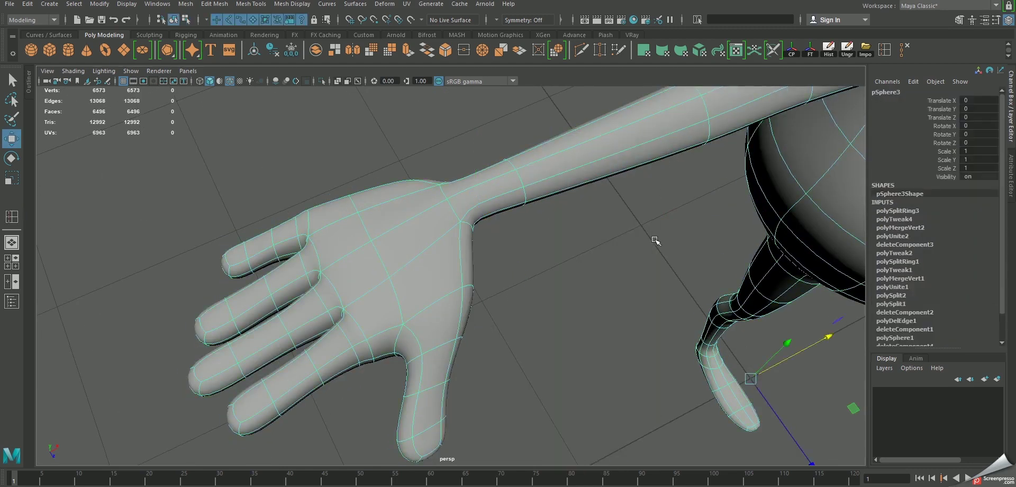
click(617, 231)
mouse_move(612, 285)
alt+mouse_down()
mouse_move(463, 239)
mouse_move(516, 281)
mouse_move(487, 279)
mouse_move(522, 290)
mouse_move(535, 258)
mouse_move(528, 267)
mouse_move(426, 272)
mouse_move(401, 259)
mouse_move(388, 272)
mouse_move(392, 321)
mouse_move(401, 293)
mouse_move(460, 242)
mouse_move(413, 203)
mouse_move(403, 177)
mouse_move(430, 245)
mouse_move(535, 224)
mouse_move(529, 268)
mouse_move(431, 263)
mouse_move(438, 272)
alt+mouse_up()
click(535, 258)
key(1)
Select all the hand's vertices and shift them slightly along X with smooth preview on
right_drag(437, 241, 356, 253)
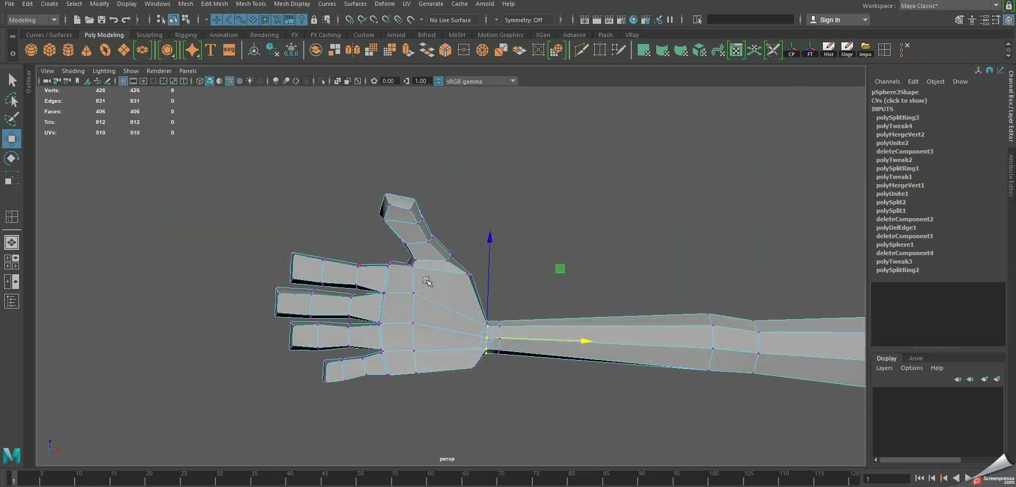
alt+drag(428, 281, 336, 243)
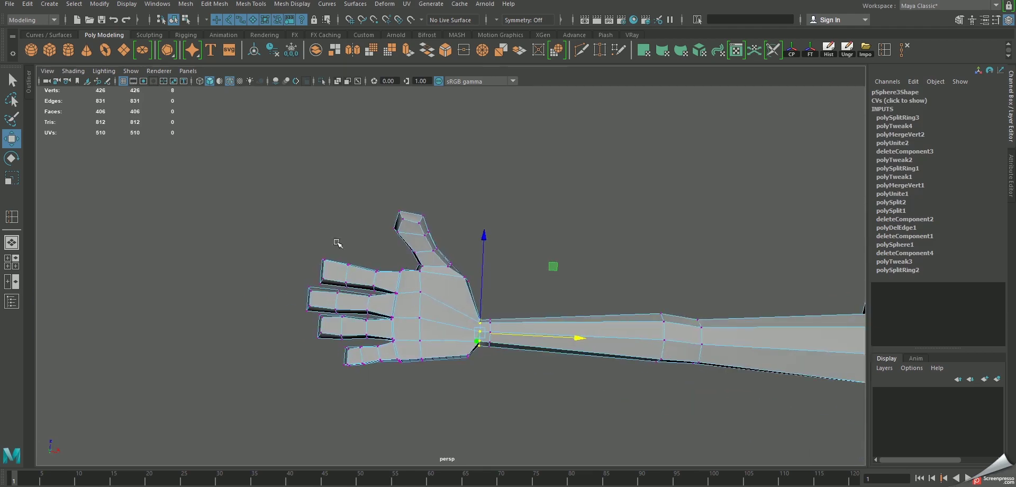
drag(252, 171, 473, 406)
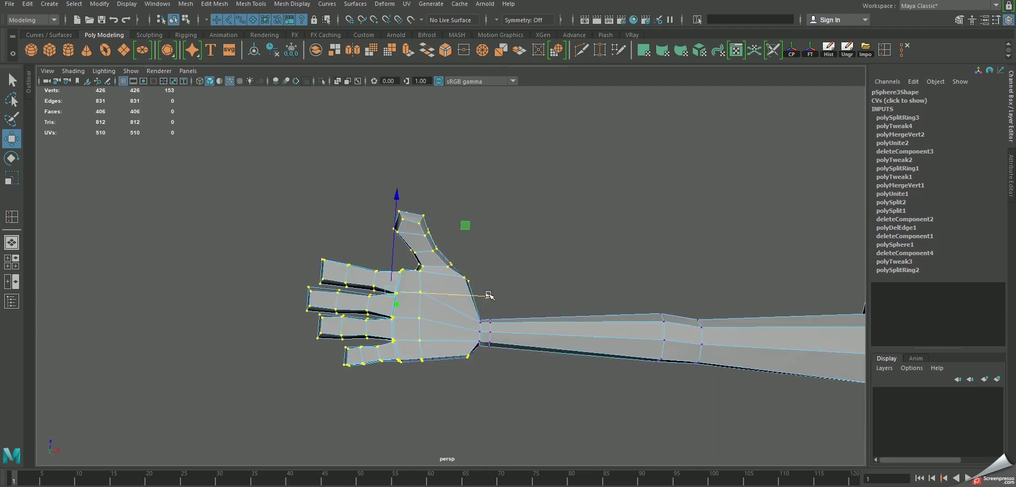
key(3)
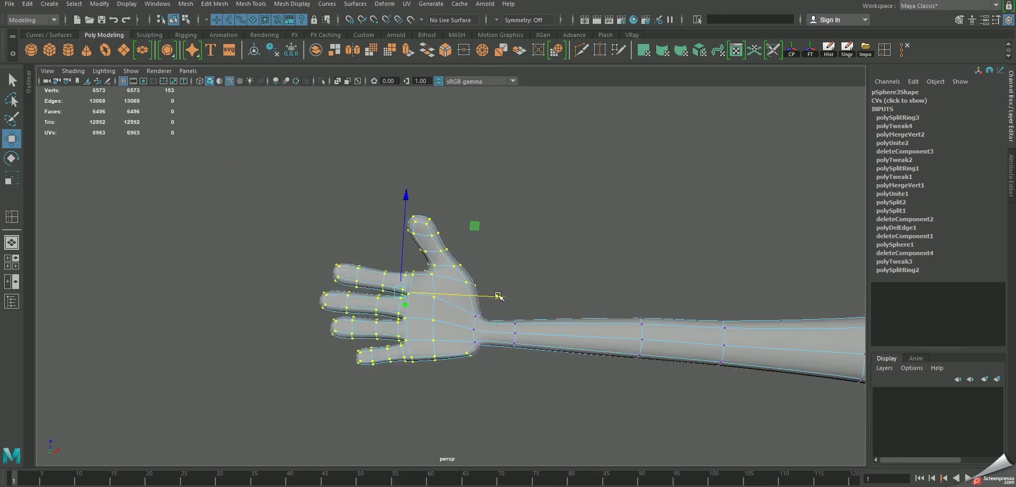
drag(497, 295, 500, 292)
Select the thumb's vertices and move the thumb outward along X
mouse_move(476, 266)
alt+mouse_down()
mouse_move(412, 274)
mouse_move(442, 322)
mouse_move(428, 334)
mouse_move(408, 324)
mouse_move(464, 365)
mouse_move(377, 305)
alt+mouse_up()
alt+drag(378, 305, 518, 195)
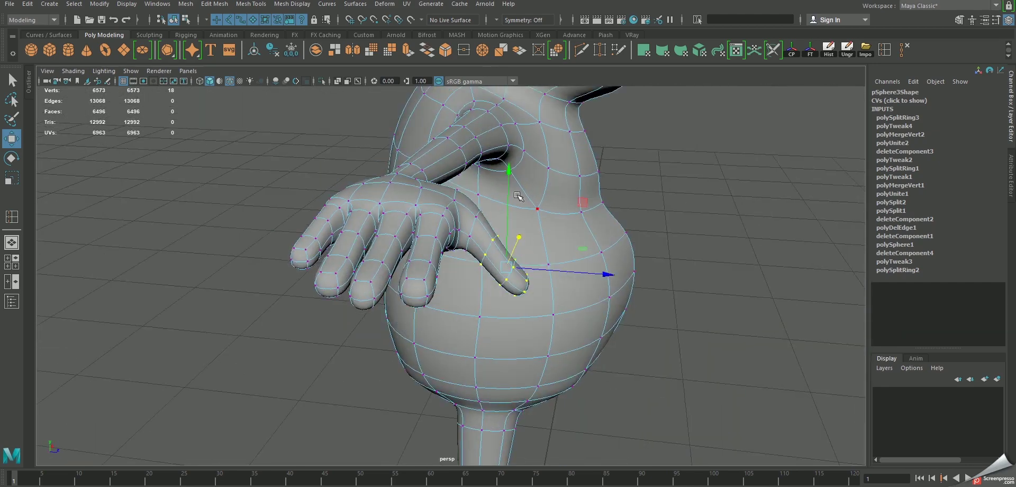
key(e)
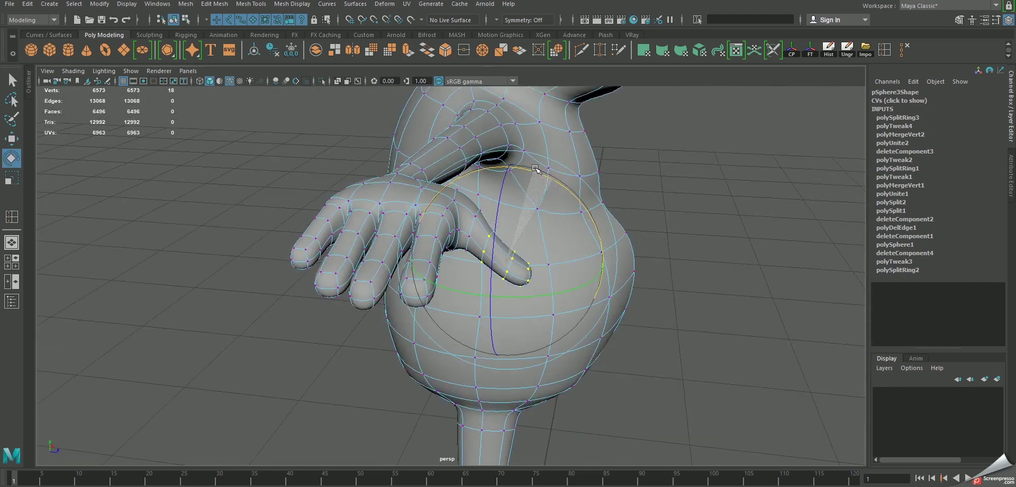
key(w)
mouse_move(575, 270)
mouse_down()
mouse_move(606, 265)
mouse_move(390, 264)
mouse_move(501, 251)
mouse_up()
Select the thumb-tip faces and extend them outward along X
key(1)
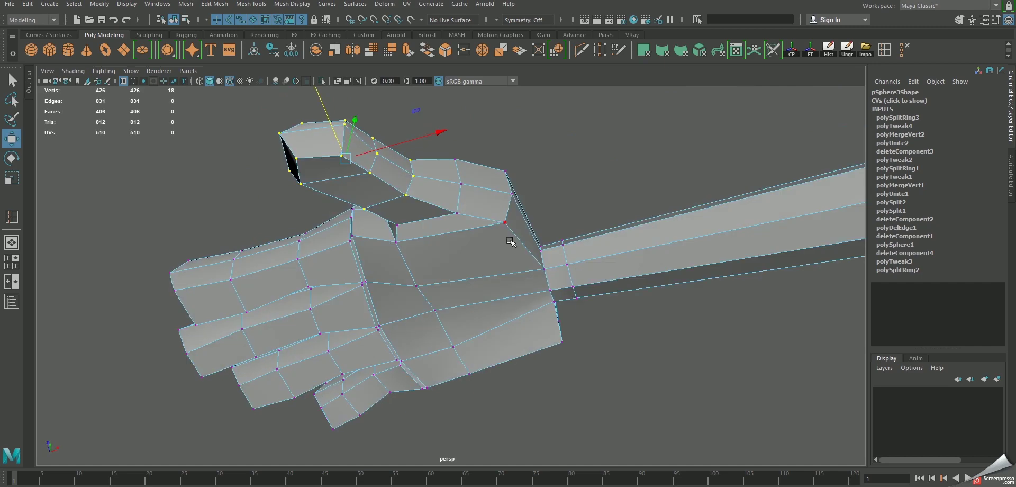
right_drag(501, 251, 499, 220)
mouse_move(499, 221)
alt+mouse_down()
mouse_move(555, 227)
mouse_move(442, 199)
mouse_move(522, 247)
alt+mouse_up()
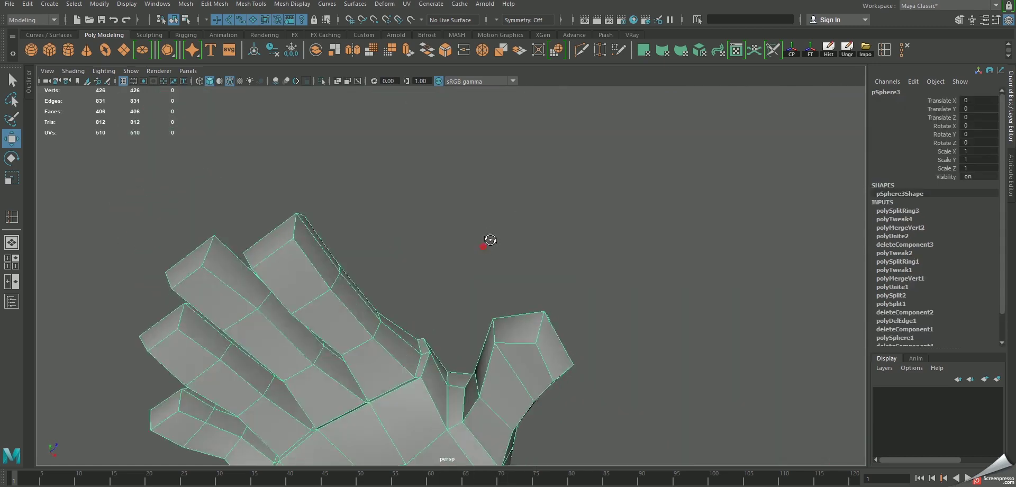
right_drag(521, 247, 522, 267)
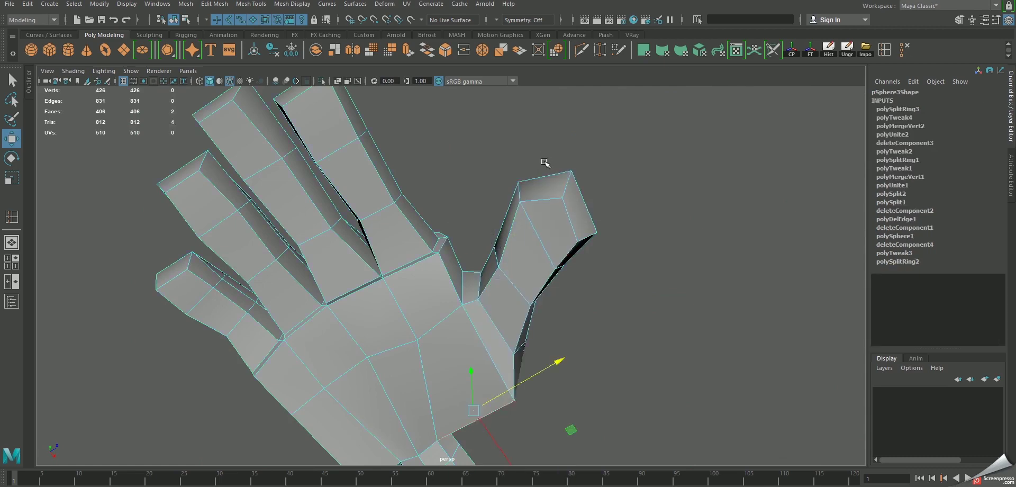
drag(616, 244, 617, 245)
alt+drag(581, 279, 503, 303)
drag(550, 386, 558, 389)
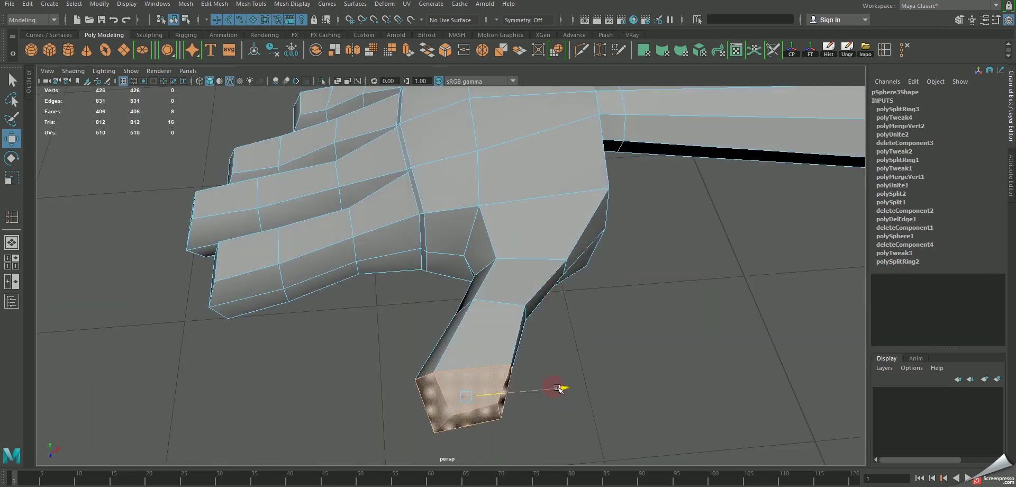
alt+drag(498, 319, 507, 329)
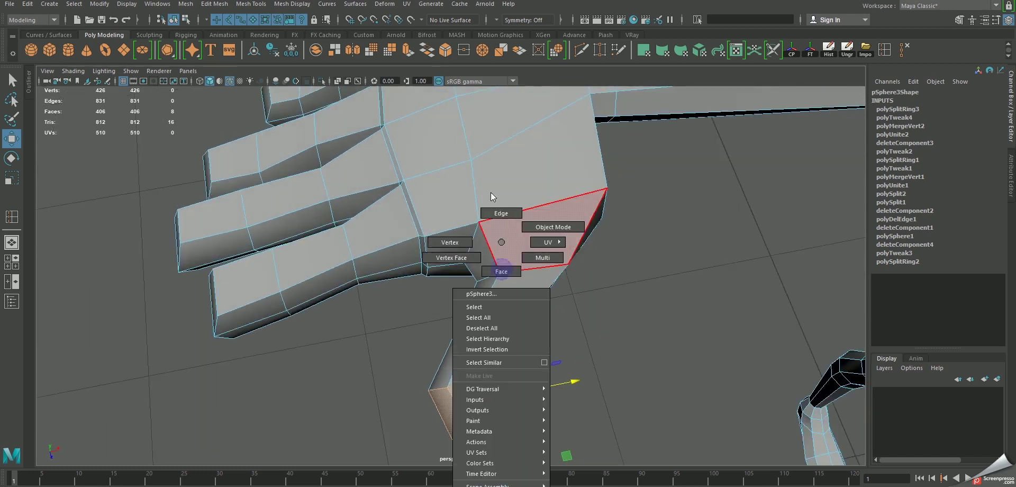
right_drag(495, 233, 492, 249)
drag(558, 379, 570, 381)
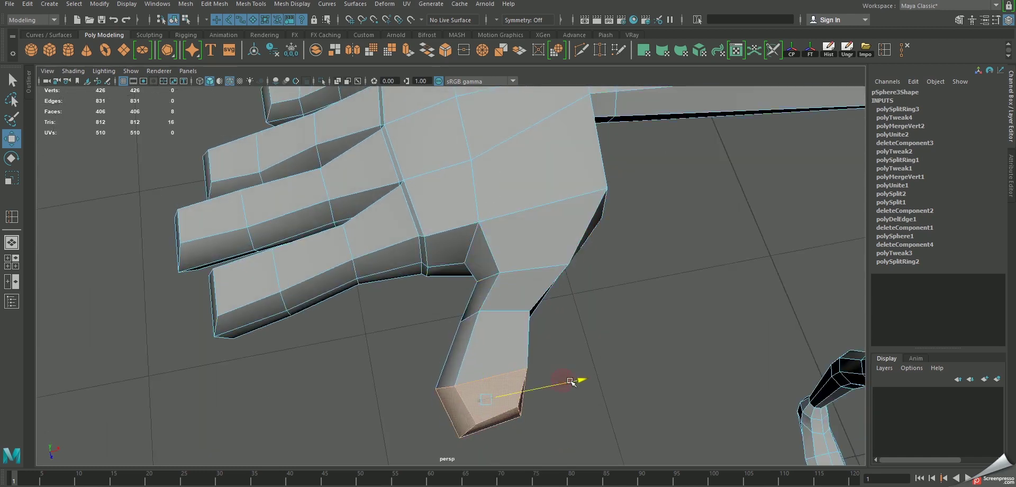
click(514, 350)
From below the hand, split an edge ring to place a new edge loop across the fist
alt+drag(519, 317, 489, 316)
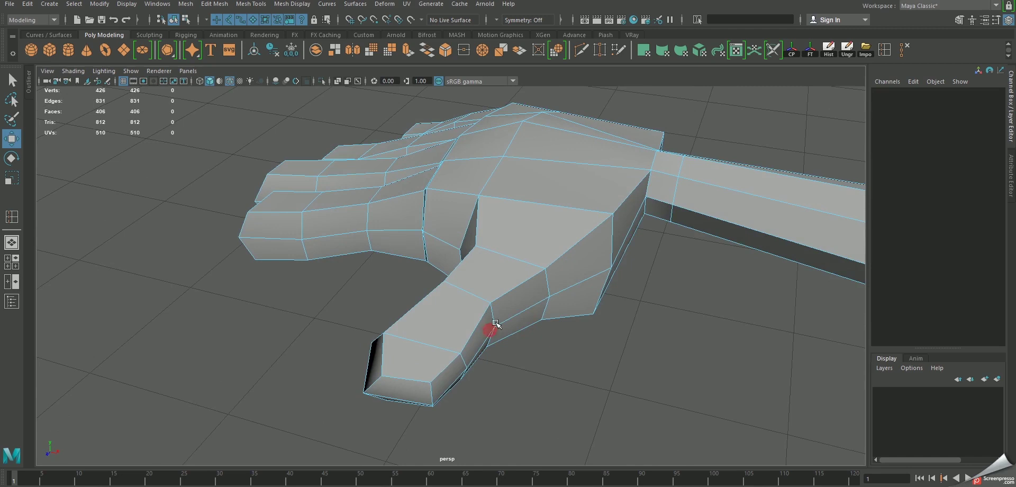
right_drag(506, 277, 470, 258)
click(493, 339)
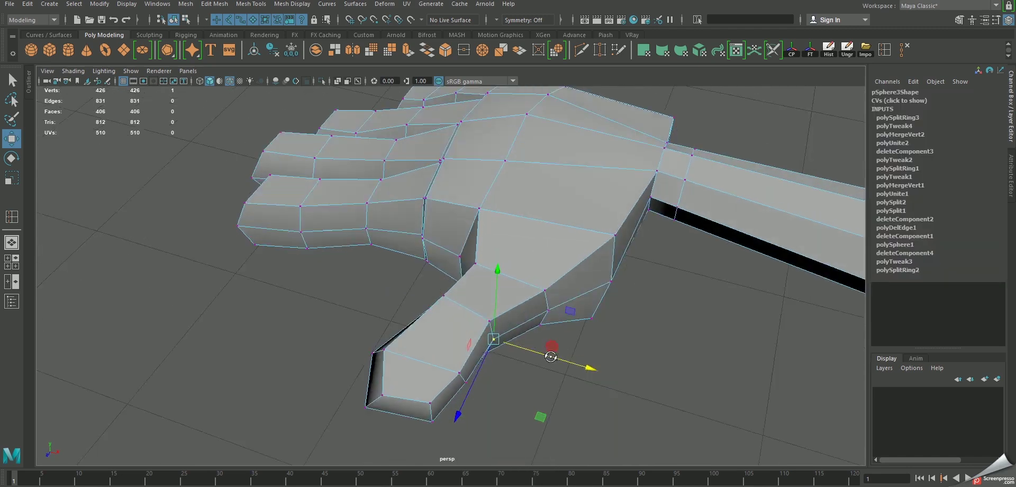
alt+drag(551, 356, 578, 371)
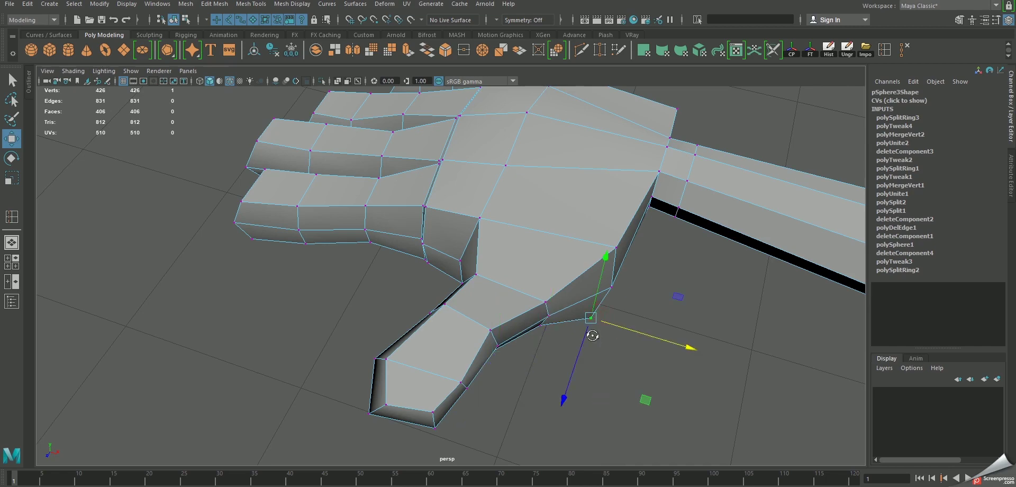
mouse_move(590, 333)
alt+mouse_down()
mouse_move(547, 260)
mouse_move(527, 197)
mouse_move(537, 229)
mouse_move(580, 229)
mouse_move(563, 255)
alt+mouse_up()
mouse_move(517, 227)
shift+right_down()
mouse_move(524, 217)
mouse_move(505, 253)
shift+right_up()
click(524, 211)
Raise the edges on top of the fist on Y to form knuckles
alt+drag(505, 251, 554, 200)
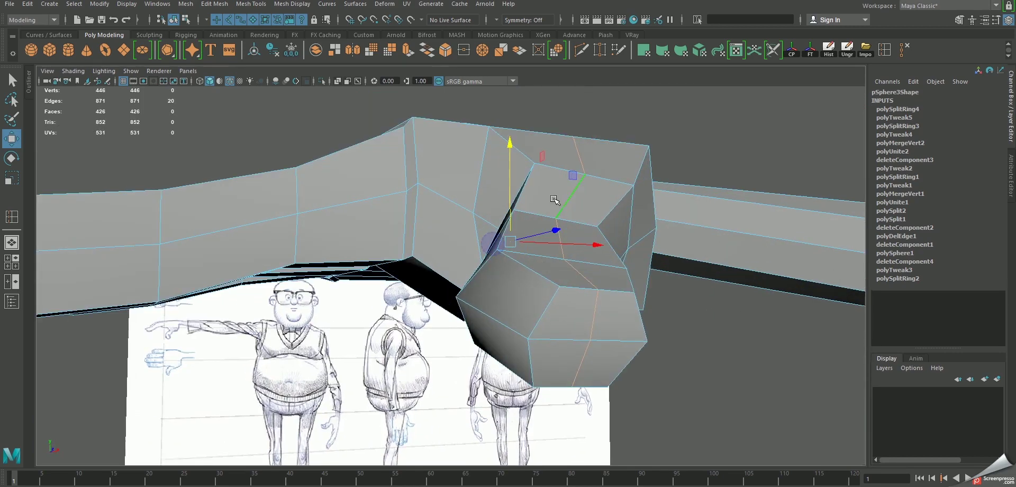
click(582, 169)
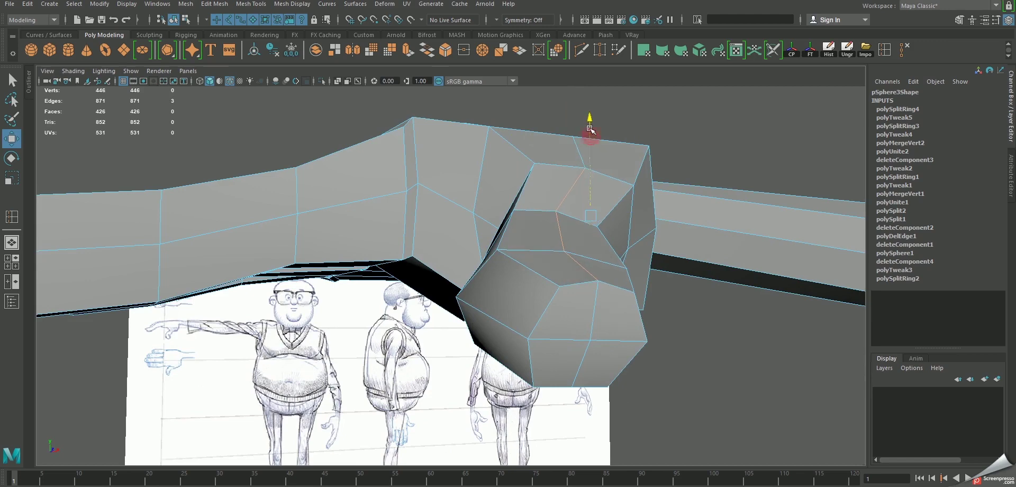
mouse_move(592, 139)
mouse_down()
mouse_move(589, 122)
mouse_move(546, 174)
mouse_move(542, 313)
mouse_move(576, 243)
mouse_up()
alt+drag(568, 284, 496, 284)
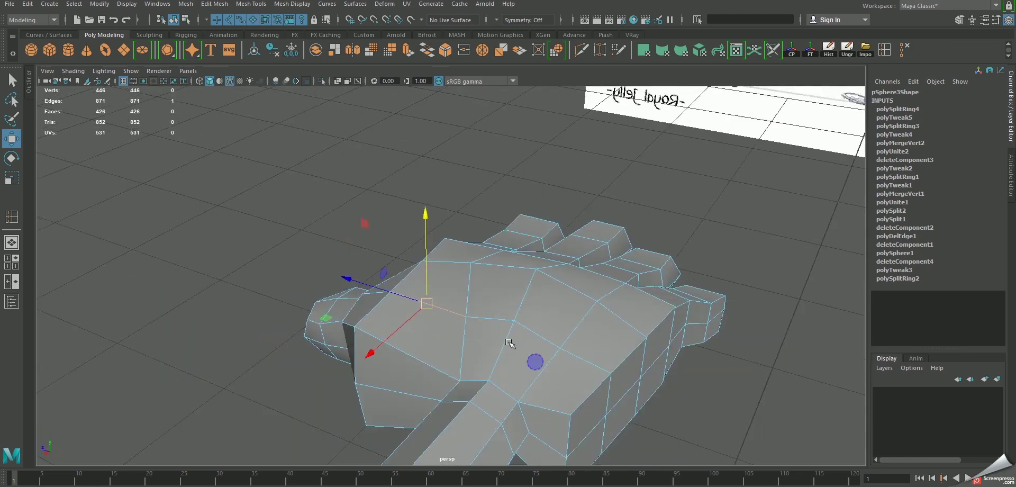
mouse_move(472, 231)
alt+right_down()
mouse_move(535, 333)
mouse_move(542, 307)
alt+right_up()
Select the wrist edge loop and slide it to reshape the hand
mouse_move(619, 349)
alt+mouse_down()
mouse_move(549, 363)
mouse_move(601, 351)
alt+mouse_up()
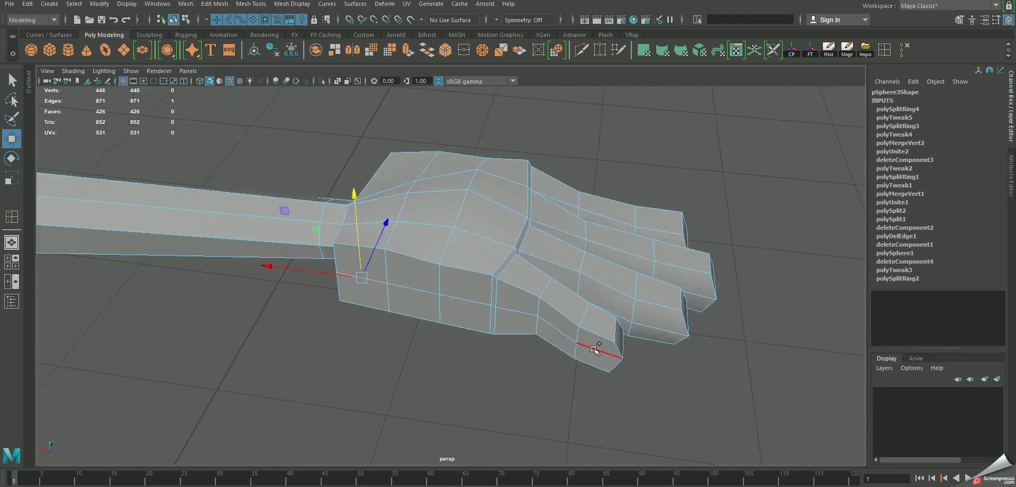
double_click(594, 347)
alt+drag(539, 355, 418, 319)
mouse_move(459, 256)
mouse_down()
mouse_move(446, 259)
mouse_move(542, 231)
mouse_up()
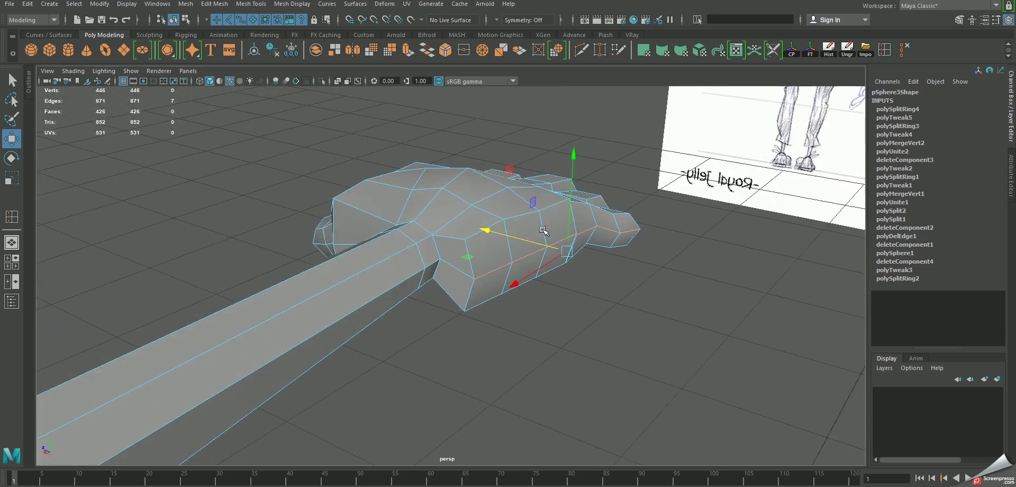
click(468, 242)
mouse_move(467, 242)
alt+mouse_down()
mouse_move(524, 261)
mouse_move(513, 278)
mouse_move(476, 260)
mouse_move(503, 238)
mouse_move(545, 268)
mouse_move(499, 286)
mouse_move(466, 263)
mouse_move(508, 275)
mouse_move(482, 257)
alt+mouse_up()
Switch to vertex selection and select the hand's vertices, excluding the wrist ones
right_click(482, 257)
right_drag(466, 260, 430, 241)
alt+drag(351, 256, 529, 317)
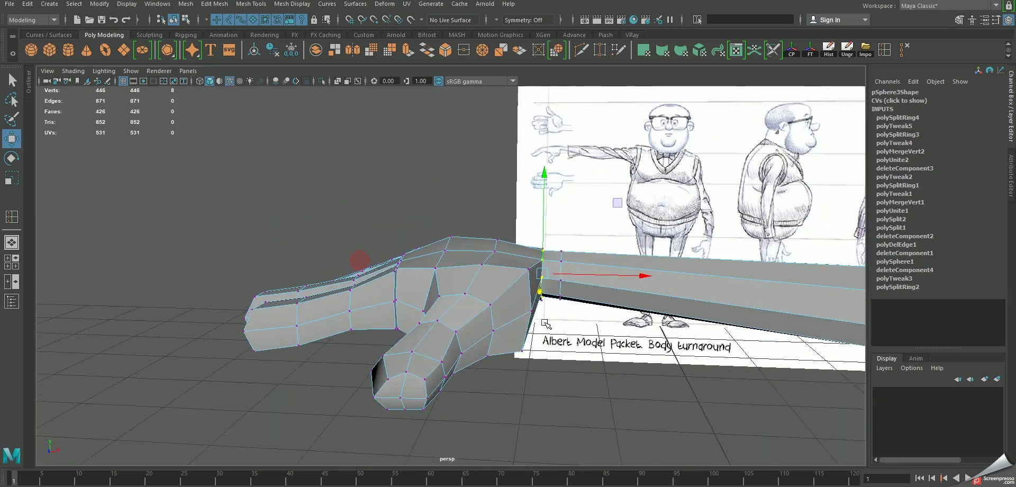
mouse_move(179, 166)
mouse_down()
mouse_move(438, 382)
mouse_move(533, 417)
mouse_move(269, 226)
mouse_move(541, 427)
mouse_up()
alt+drag(508, 259, 521, 323)
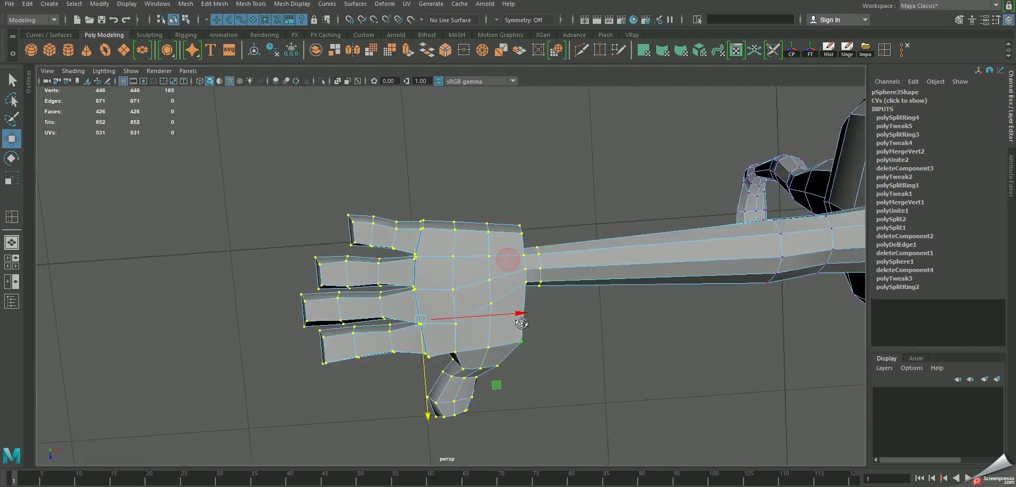
mouse_move(508, 239)
ctrl+mouse_down()
mouse_move(364, 206)
mouse_move(385, 182)
mouse_move(439, 256)
ctrl+mouse_up()
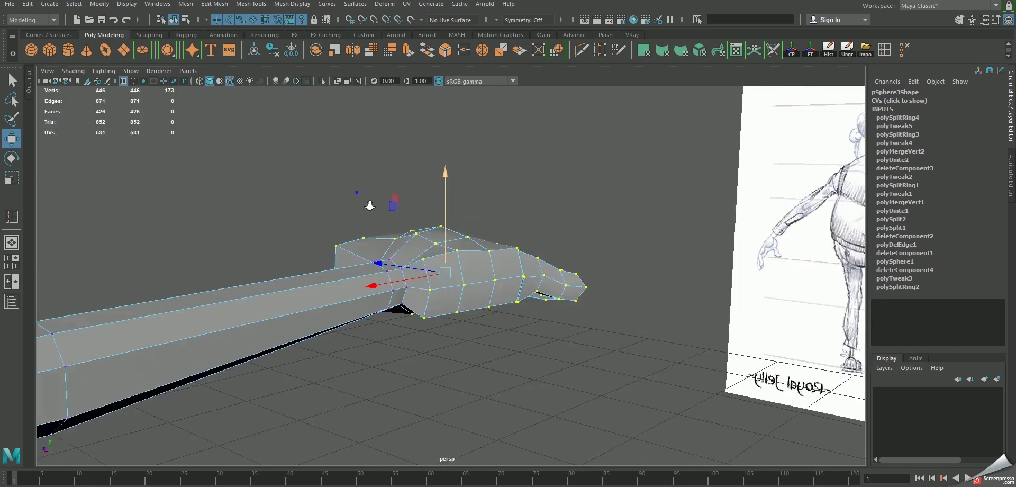
Pull the palm's bottom vertices upward, undoing one unwanted raise
click(430, 264)
drag(429, 158, 434, 172)
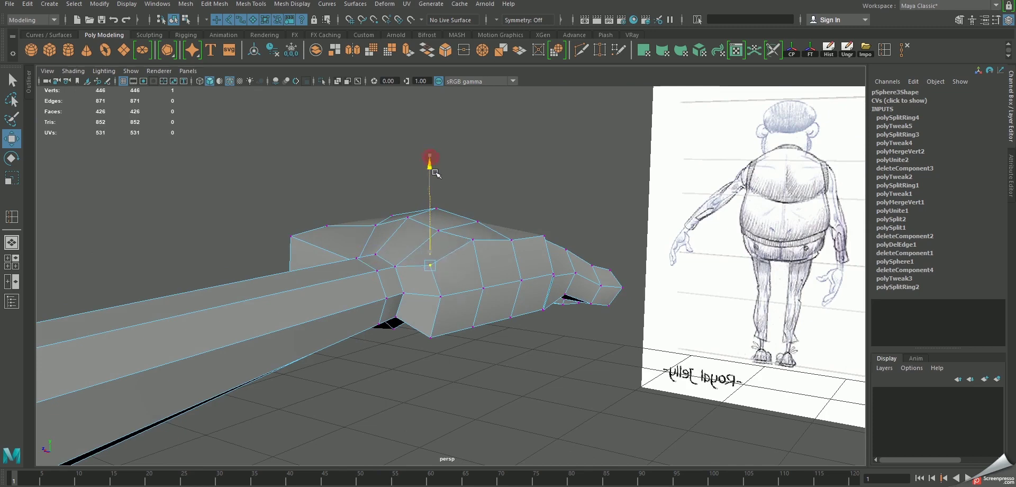
click(438, 323)
middle_drag(481, 373, 492, 343)
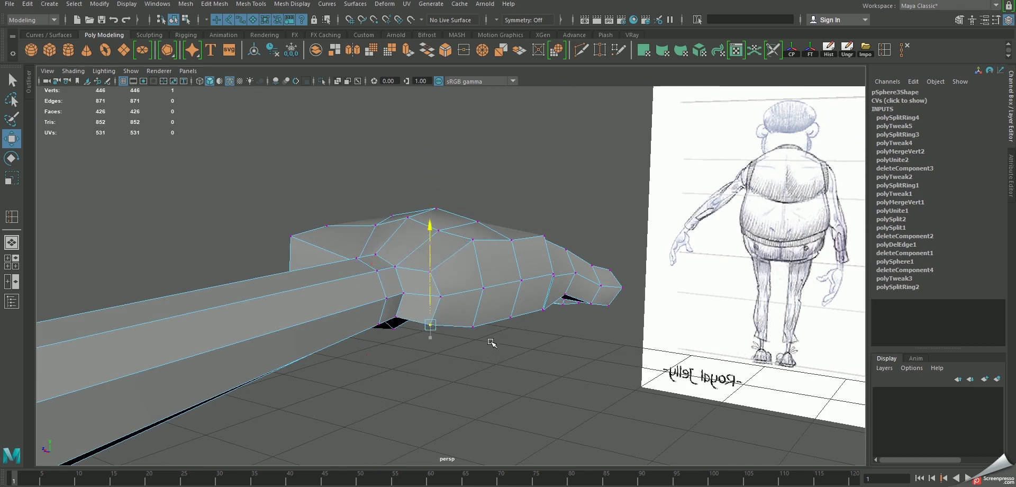
alt+drag(468, 325, 546, 314)
key(ctrl+z)
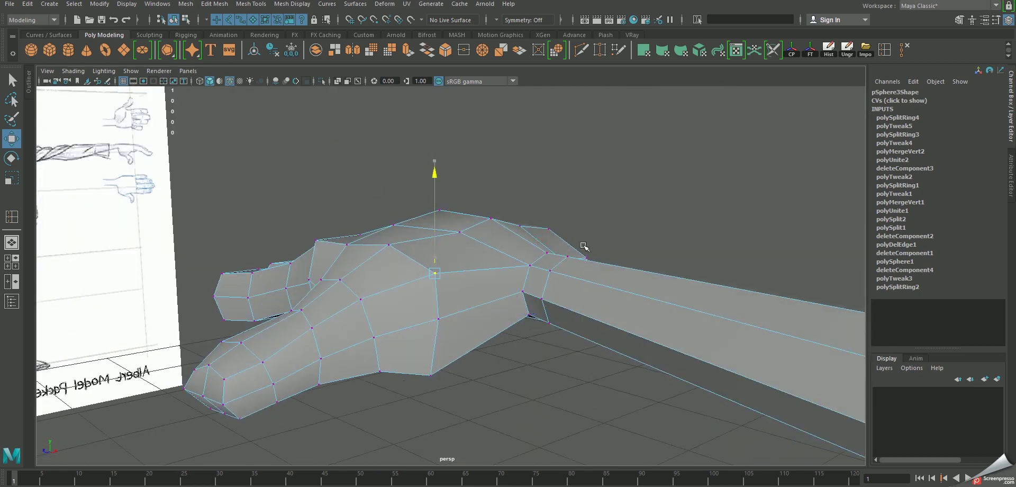
click(425, 362)
middle_drag(518, 349, 517, 347)
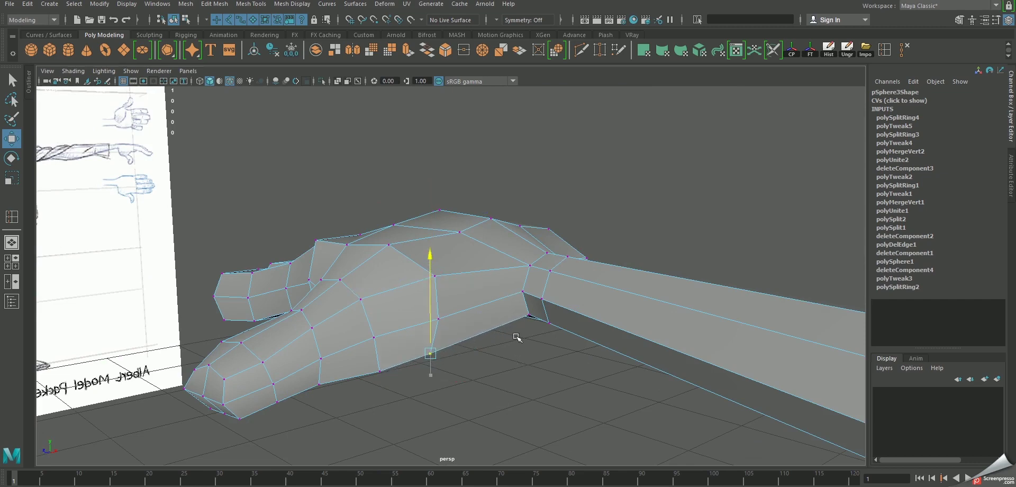
mouse_move(517, 347)
alt+mouse_down()
mouse_move(468, 313)
mouse_move(448, 259)
alt+mouse_up()
click(449, 259)
Raise and lower the selected knuckle vertices to reshape the top of the hand
shift+click(513, 253)
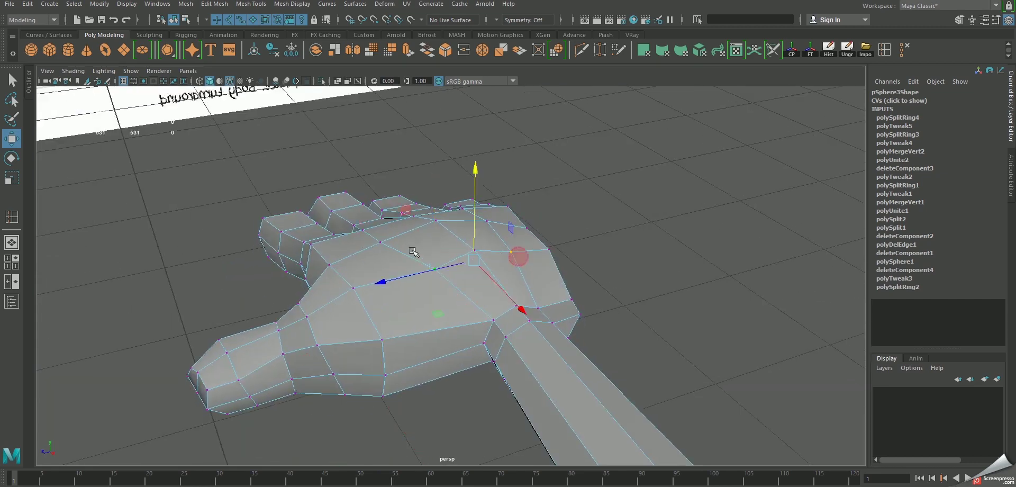
alt+drag(518, 254, 639, 220)
mouse_move(639, 221)
middle_down()
mouse_move(661, 204)
mouse_move(642, 216)
middle_up()
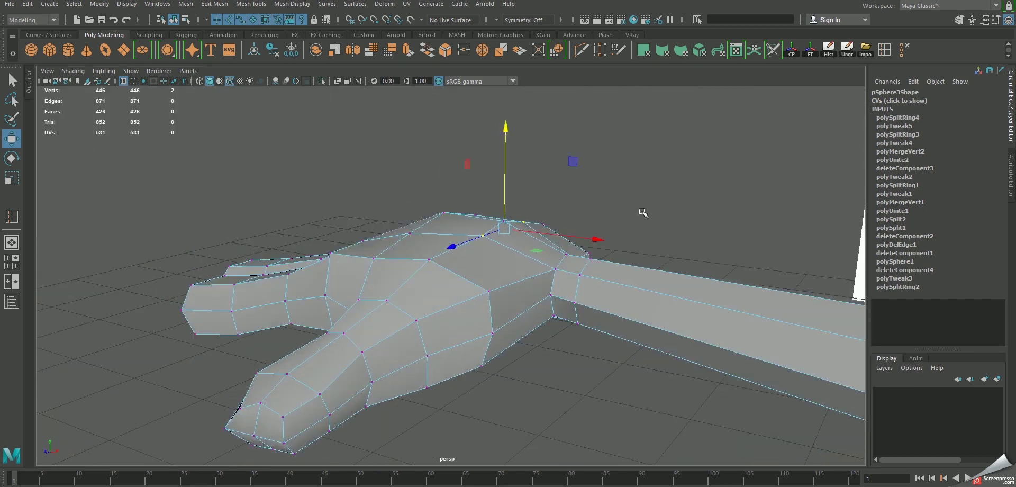
alt+drag(642, 215, 613, 188)
middle_drag(612, 188, 647, 168)
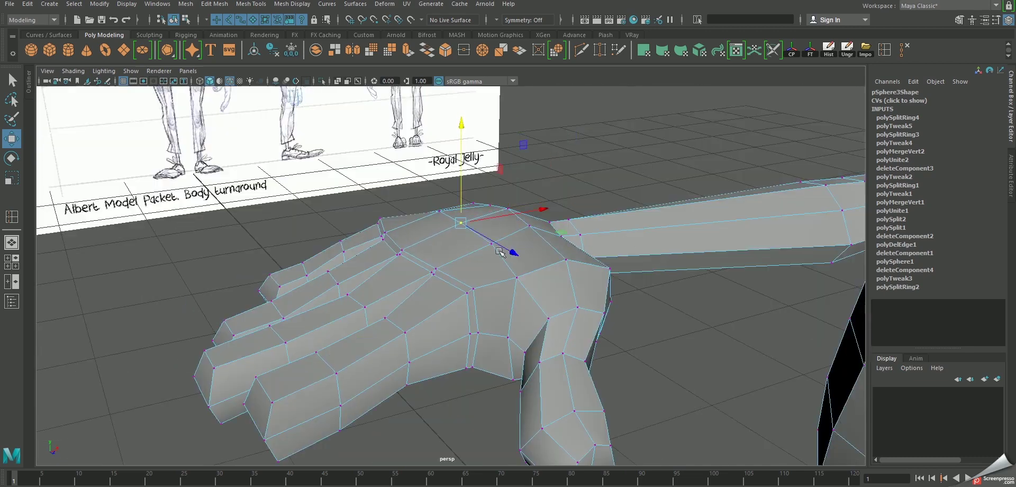
alt+drag(499, 252, 676, 241)
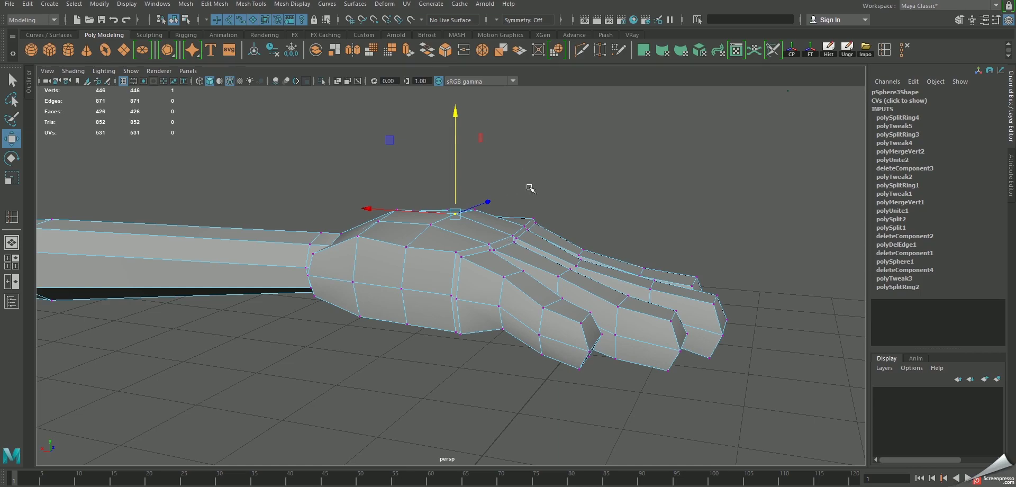
mouse_move(529, 188)
alt+mouse_down()
mouse_move(650, 204)
mouse_move(631, 211)
mouse_move(651, 200)
alt+mouse_up()
scroll(650, 203, up, 5)
scroll(642, 208, down, 3)
mouse_move(745, 230)
alt+mouse_down()
mouse_move(626, 222)
mouse_move(545, 195)
alt+mouse_up()
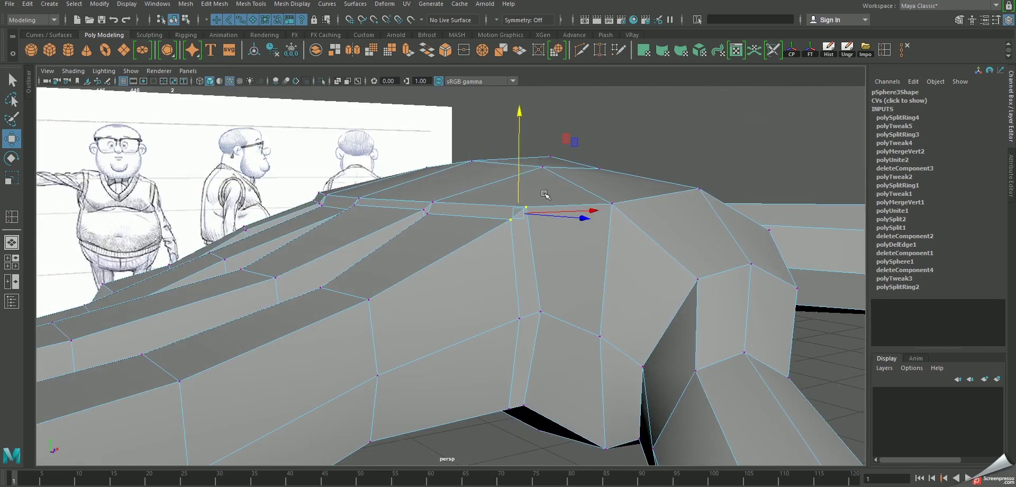
drag(521, 116, 527, 152)
alt+drag(475, 188, 543, 212)
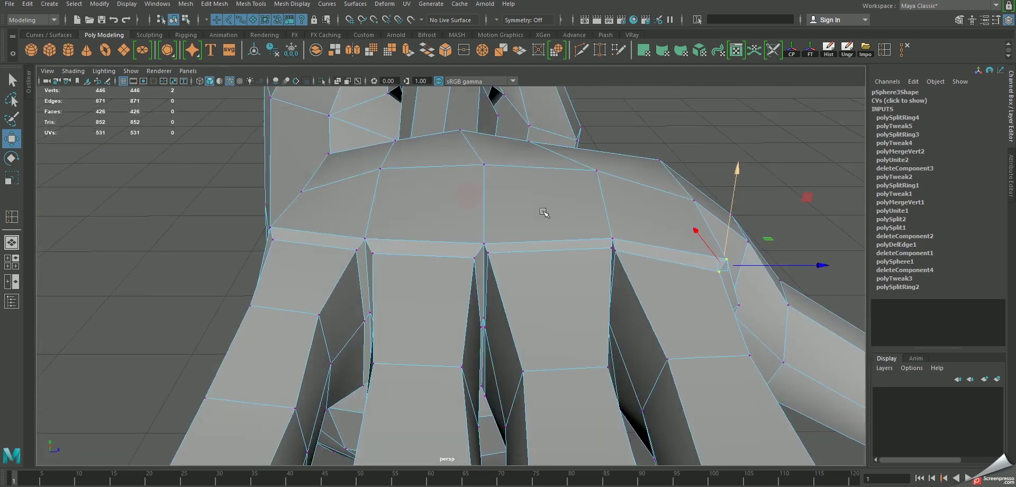
alt+drag(274, 238, 235, 194)
Select vertices around the thumb and on top of the hand
alt+drag(292, 238, 474, 125)
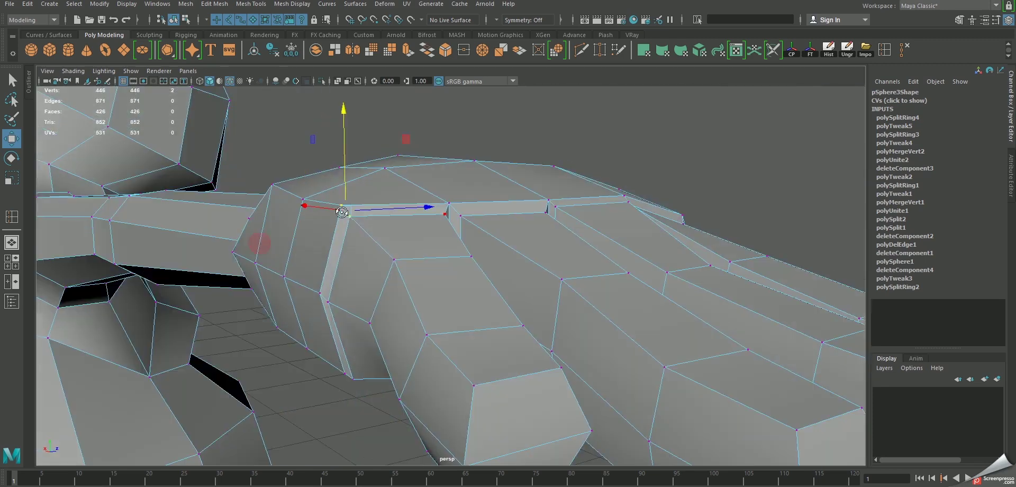
mouse_move(474, 154)
alt+mouse_down()
mouse_move(419, 241)
mouse_move(404, 358)
alt+mouse_up()
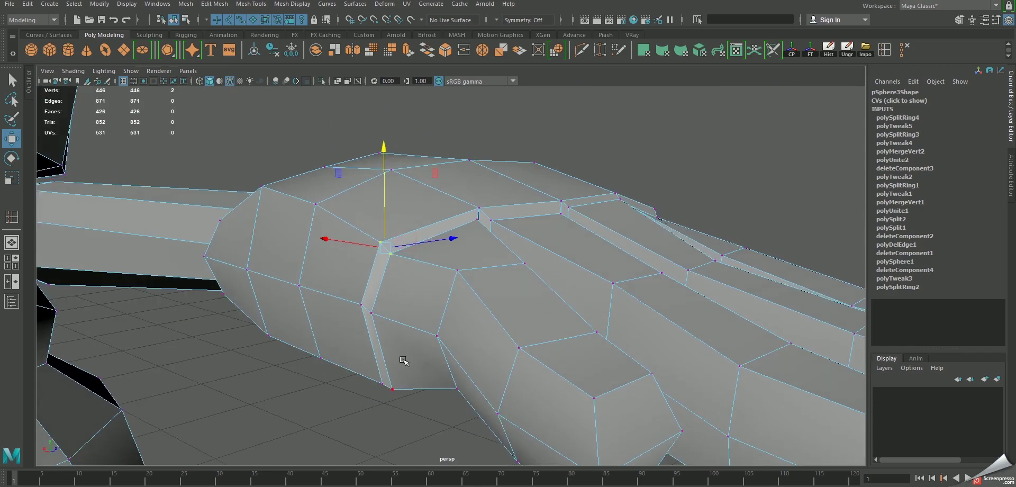
click(384, 377)
mouse_move(524, 300)
alt+mouse_down()
mouse_move(453, 378)
mouse_move(430, 365)
alt+mouse_up()
mouse_move(429, 365)
alt+mouse_down()
mouse_move(651, 173)
mouse_move(484, 222)
mouse_move(585, 224)
mouse_move(542, 242)
alt+mouse_up()
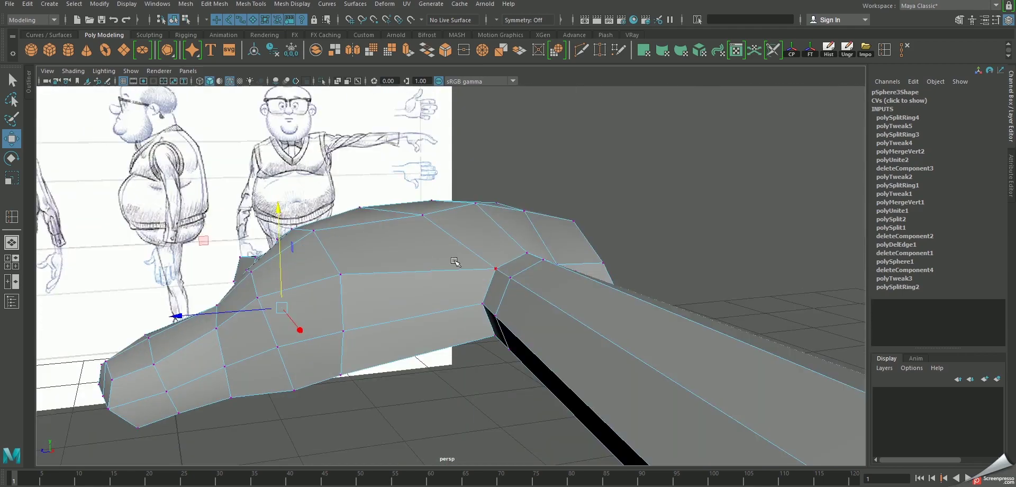
click(454, 262)
alt+drag(454, 261, 392, 307)
In Edge mode, select the edges where the hand meets the wrist and scale them
right_drag(496, 242, 497, 166)
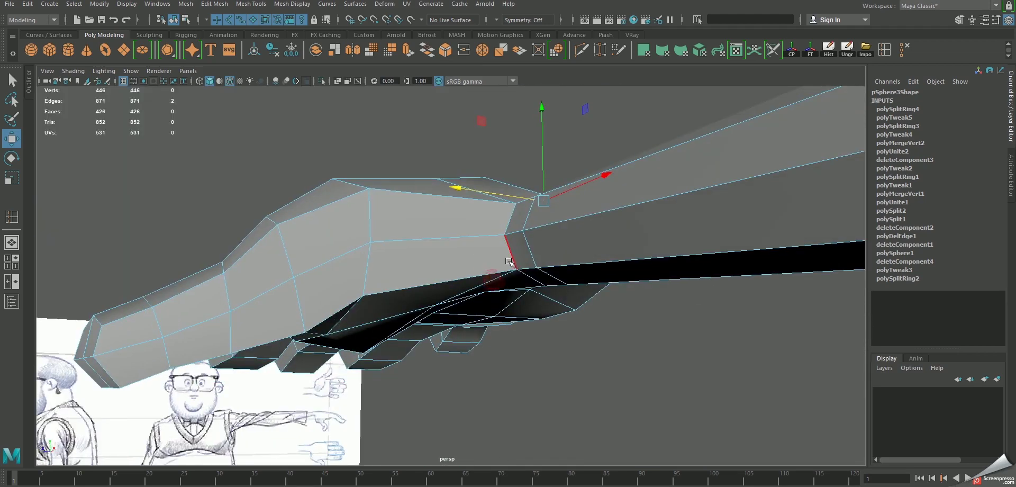
click(510, 258)
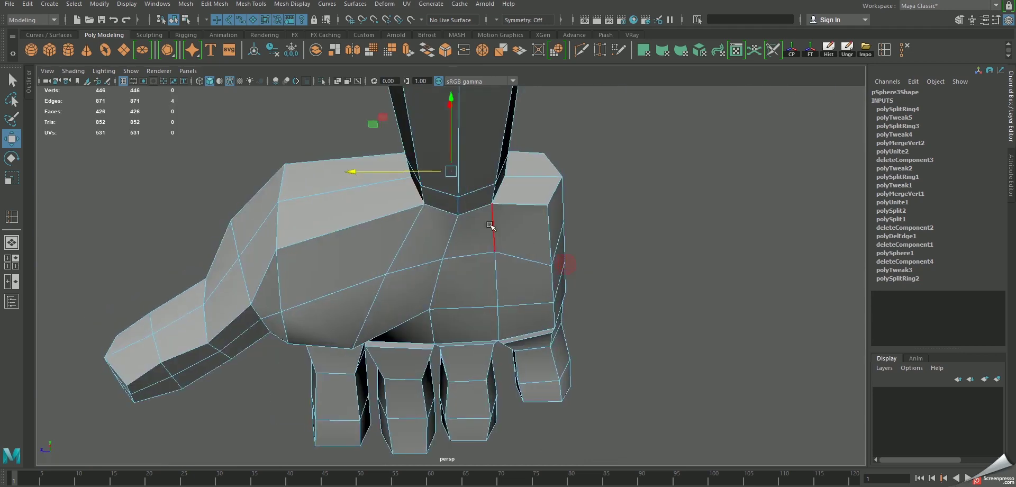
click(433, 215)
alt+drag(432, 214, 461, 316)
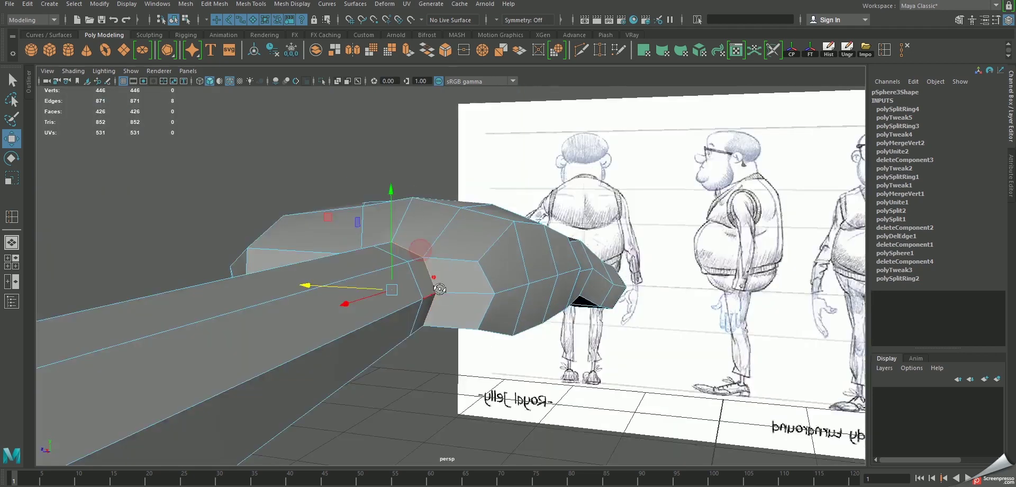
key(r)
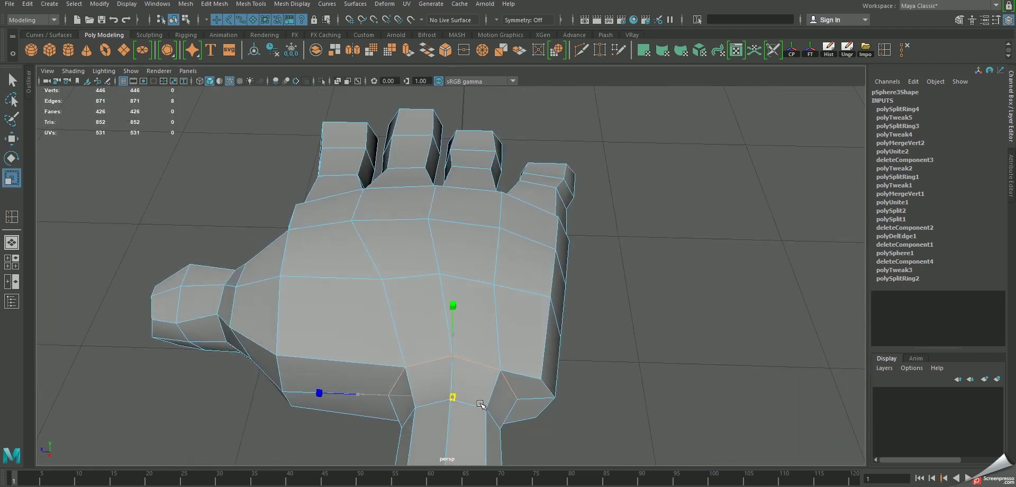
alt+drag(454, 393, 394, 376)
key(w)
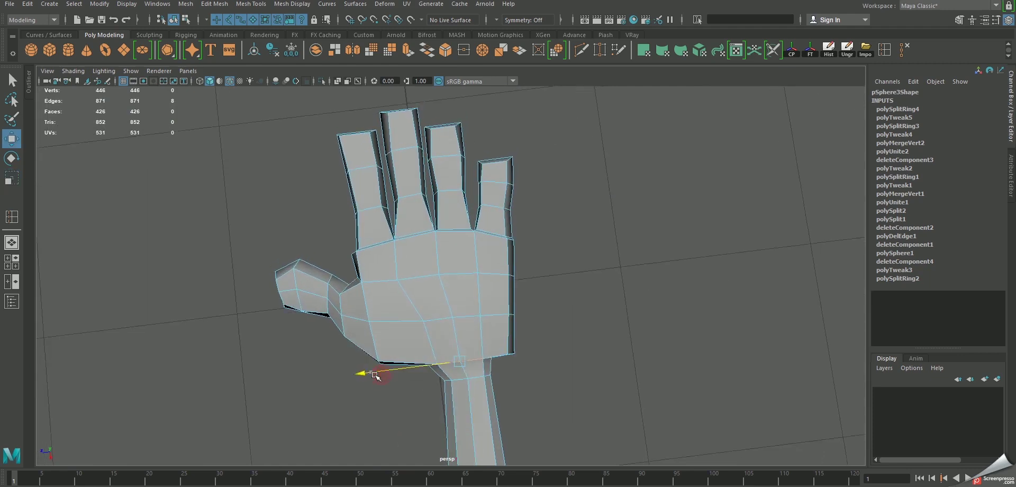
Marquee-select all of the hand's vertices in Vertex mode
right_drag(410, 209, 310, 201)
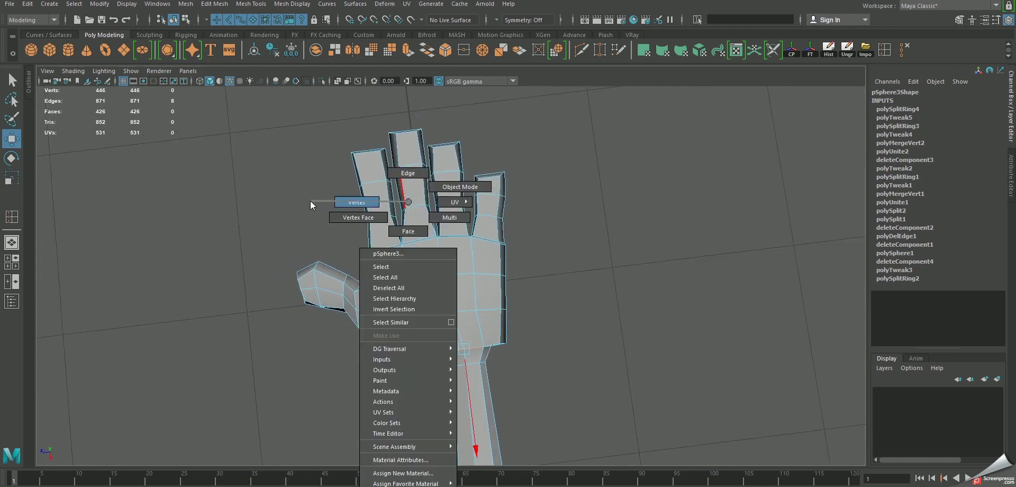
mouse_move(257, 157)
mouse_down()
mouse_move(459, 309)
mouse_move(542, 344)
mouse_up()
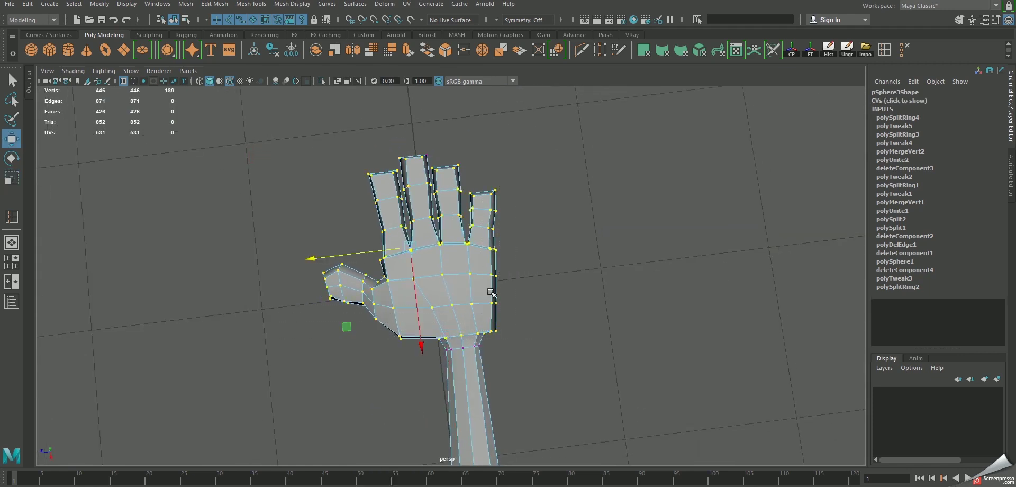
scroll(464, 267, up, 2)
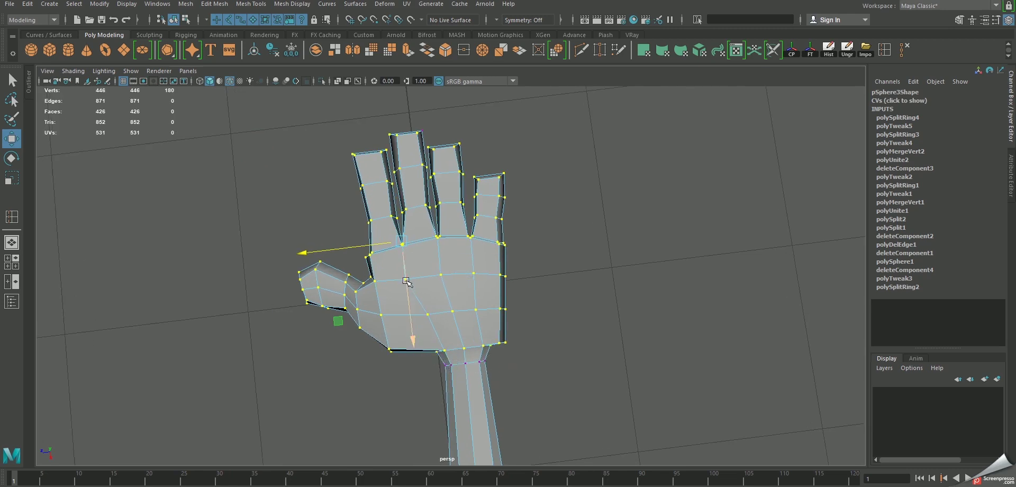
key(3)
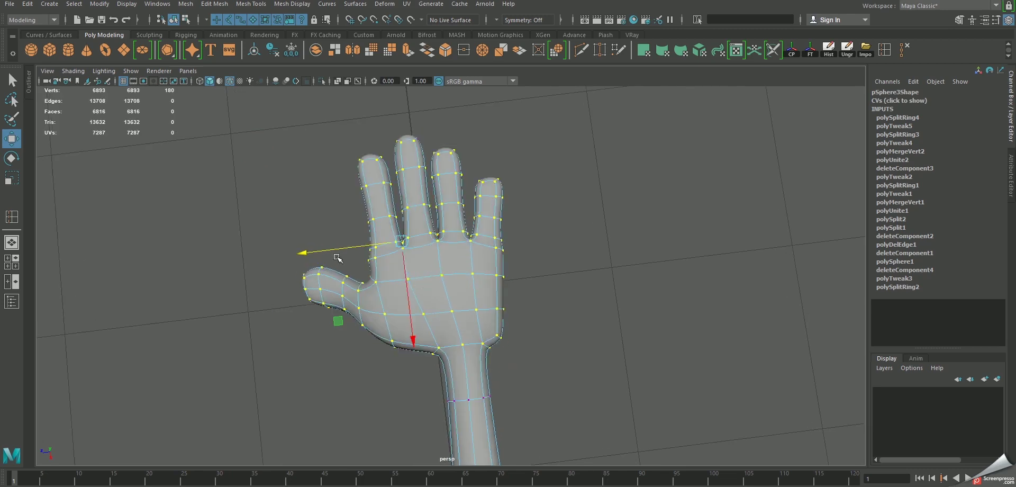
key(r)
drag(304, 253, 316, 255)
key(w)
right_drag(362, 256, 455, 231)
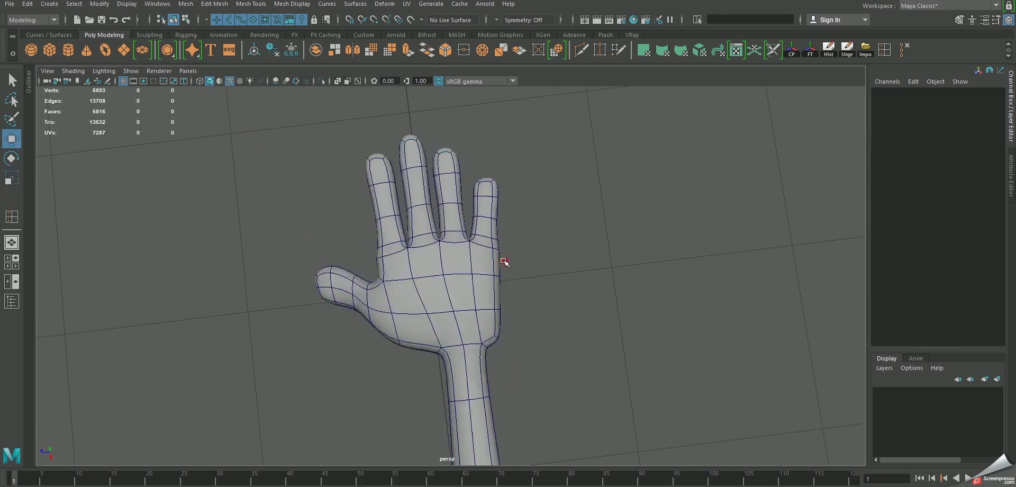
mouse_move(503, 266)
alt+mouse_down()
mouse_move(495, 288)
mouse_move(630, 292)
mouse_move(715, 277)
mouse_move(566, 277)
alt+mouse_up()
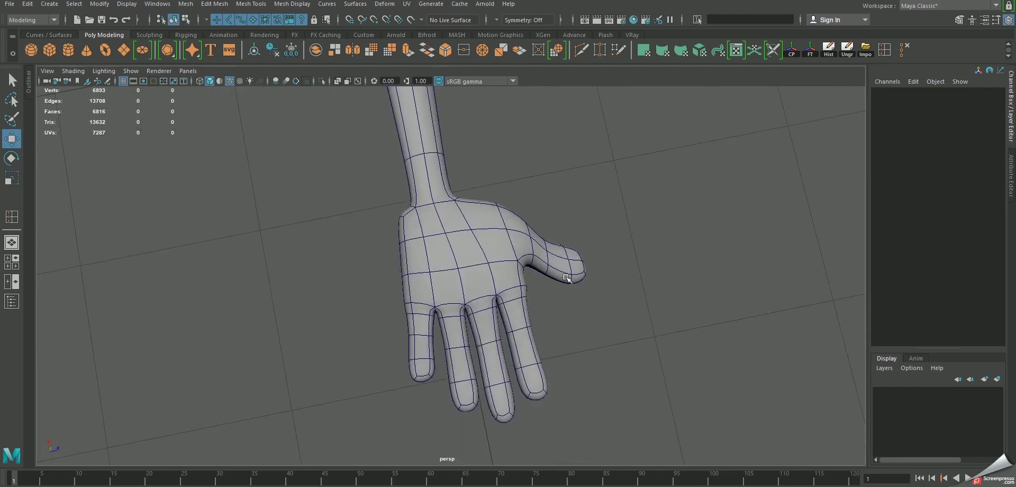
click(470, 264)
key(1)
Slide the palm's outer-edge vertices slightly outward and select palm vertices near the thumb
right_drag(404, 229, 322, 226)
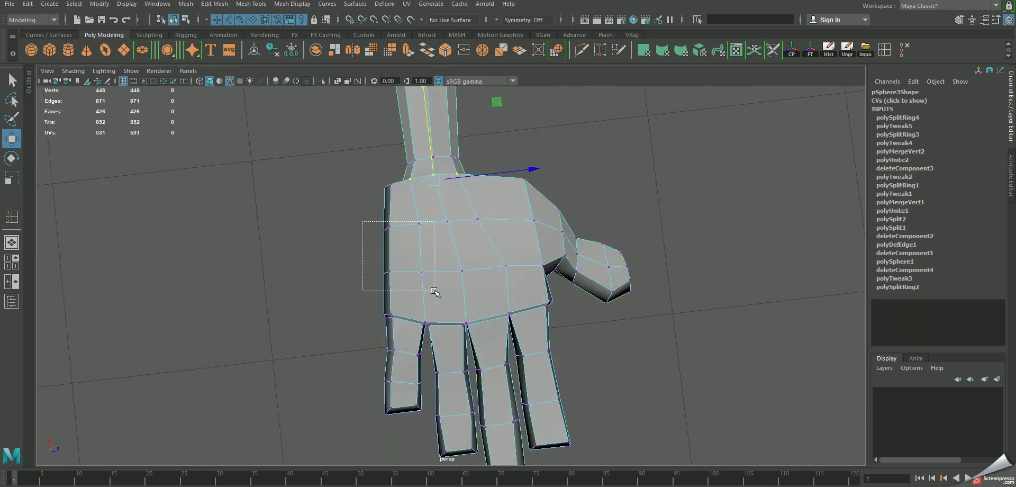
mouse_move(362, 222)
mouse_down()
mouse_move(435, 291)
mouse_move(362, 229)
mouse_up()
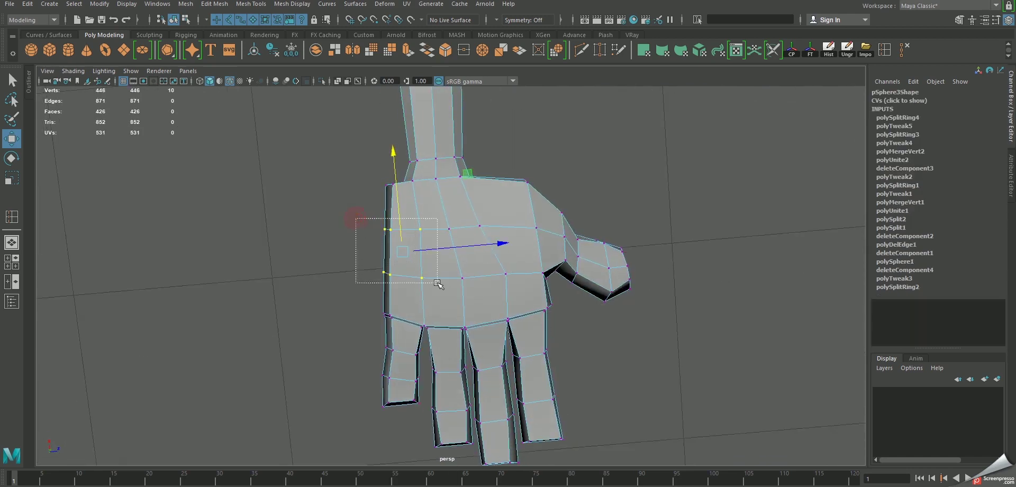
drag(506, 244, 495, 245)
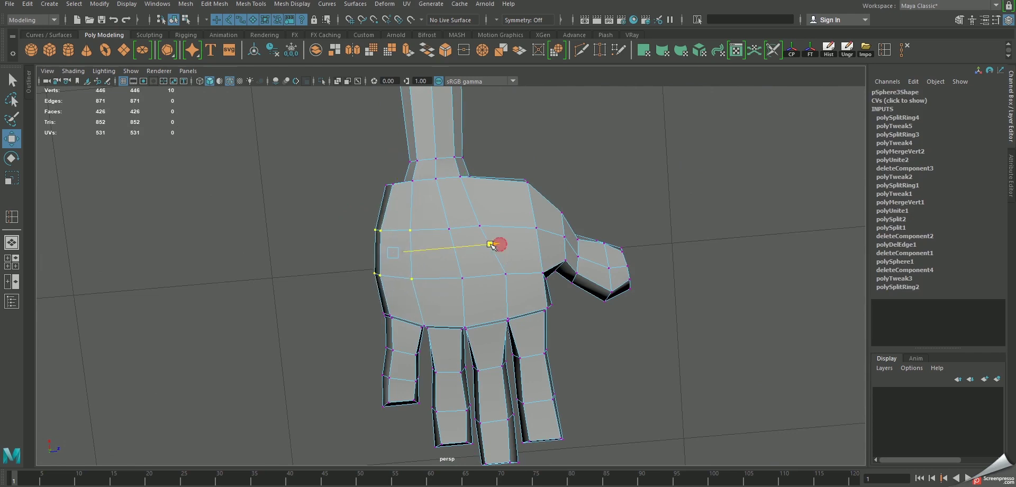
click(499, 276)
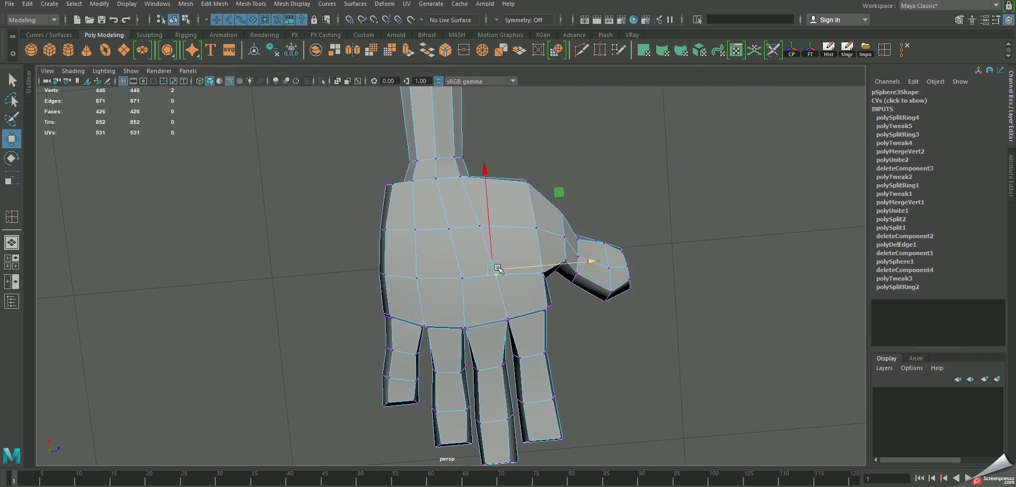
drag(471, 265, 446, 288)
mouse_move(509, 323)
alt+mouse_down()
mouse_move(576, 245)
mouse_move(476, 249)
alt+mouse_up()
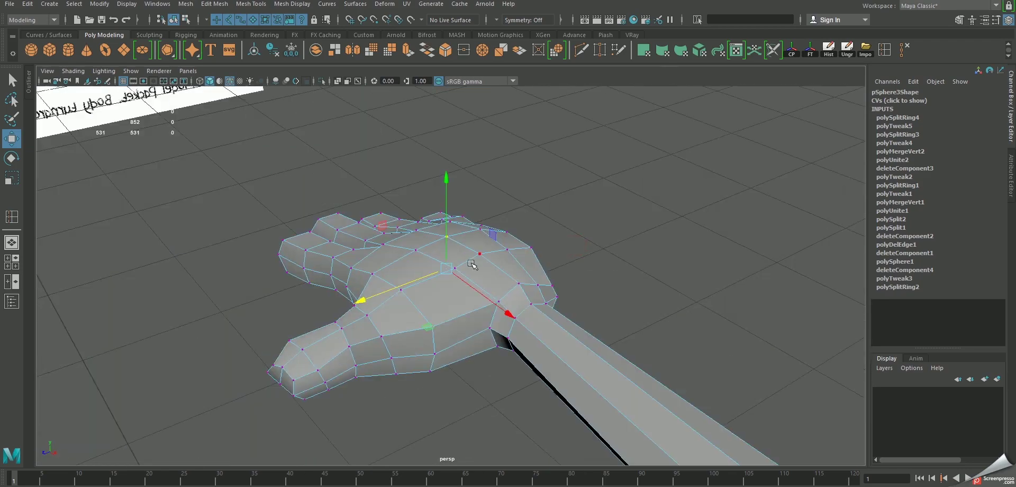
right_drag(477, 249, 529, 243)
Reselect the hand in Vertex mode and select vertices at the wrist
mouse_move(478, 307)
alt+mouse_down()
mouse_move(526, 340)
mouse_move(499, 351)
alt+mouse_up()
click(499, 351)
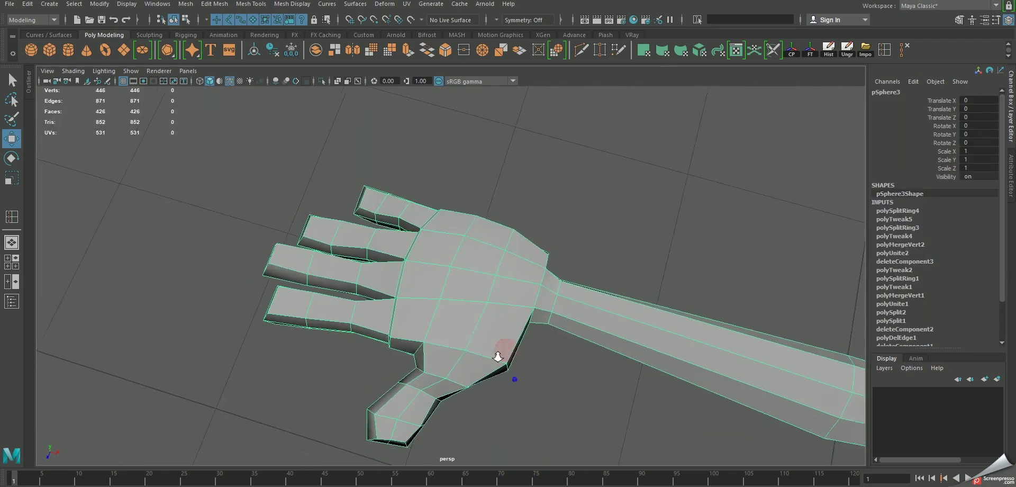
right_drag(467, 242, 448, 293)
right_drag(404, 247, 415, 243)
drag(516, 399, 492, 338)
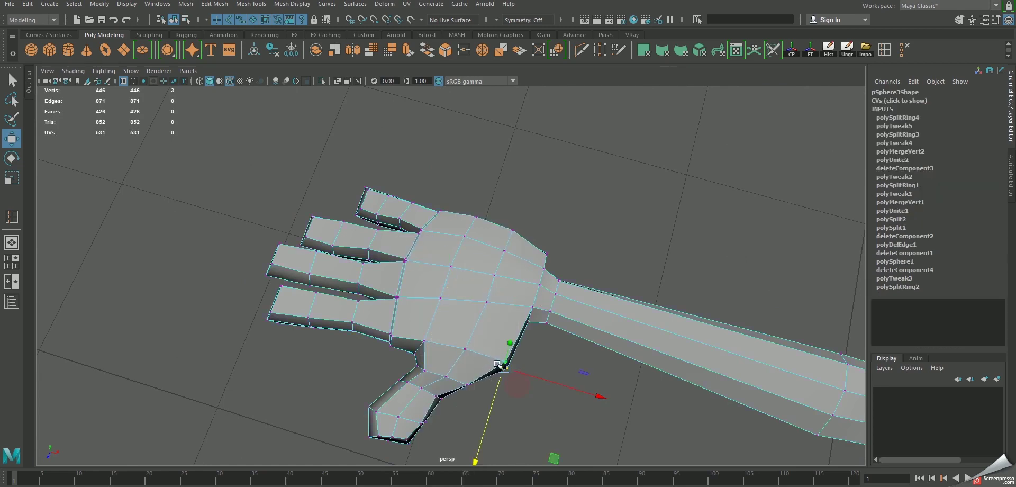
mouse_move(484, 447)
alt+mouse_down()
mouse_move(475, 366)
mouse_move(492, 259)
alt+mouse_up()
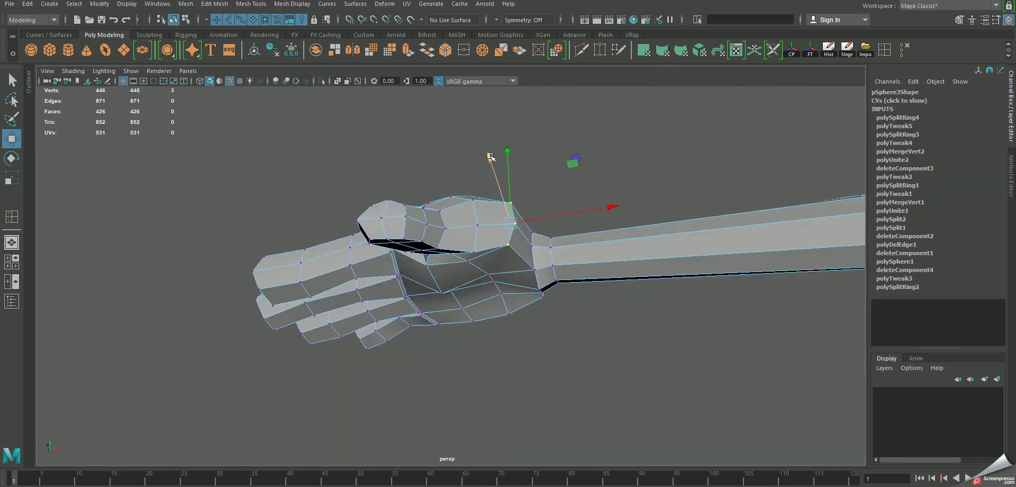
click(515, 222)
mouse_move(514, 223)
alt+mouse_down()
mouse_move(453, 241)
mouse_move(448, 211)
alt+mouse_up()
shift+click(454, 241)
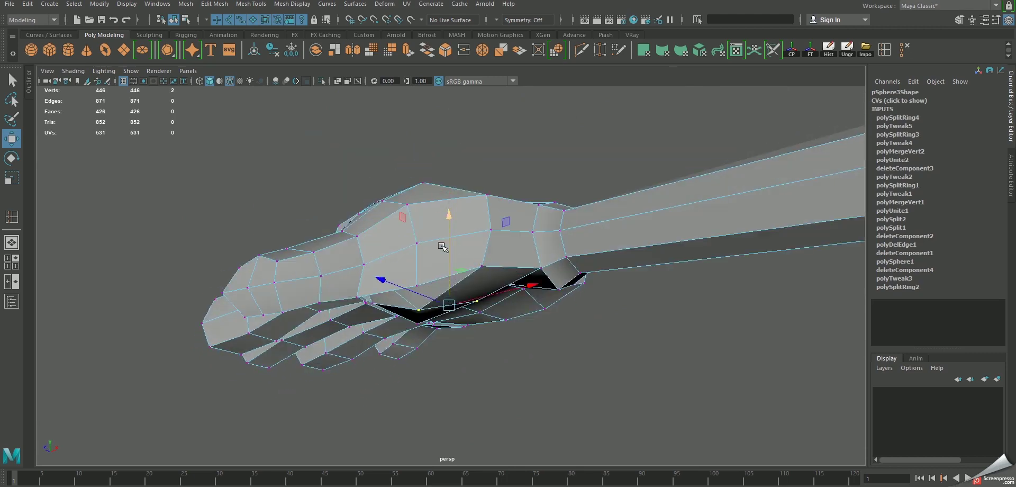
Pull the wrist vertices down and raise the lower vertex to round the palm
mouse_move(441, 247)
alt+mouse_down()
mouse_move(555, 291)
mouse_move(617, 295)
mouse_move(438, 297)
alt+mouse_up()
mouse_move(369, 304)
alt+mouse_down()
mouse_move(419, 311)
mouse_move(394, 306)
alt+mouse_up()
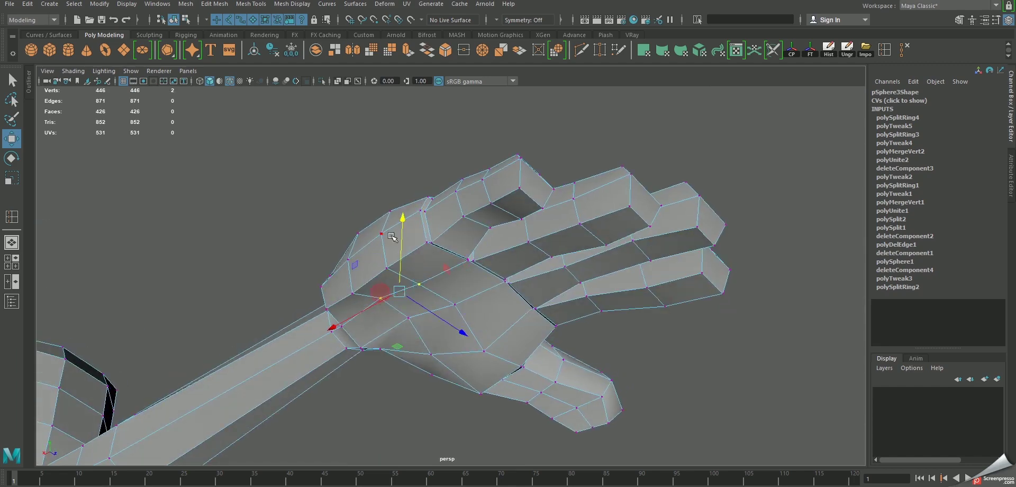
drag(402, 221, 450, 319)
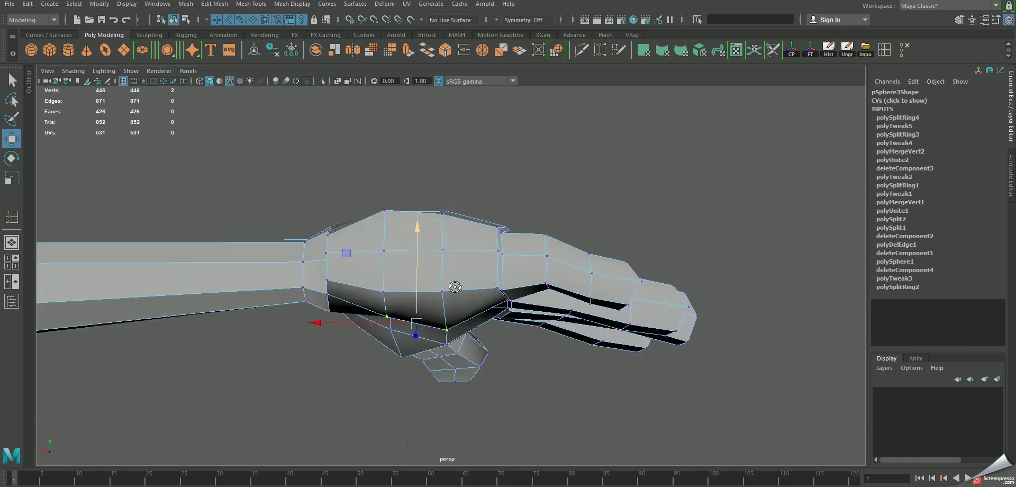
middle_drag(490, 350, 488, 343)
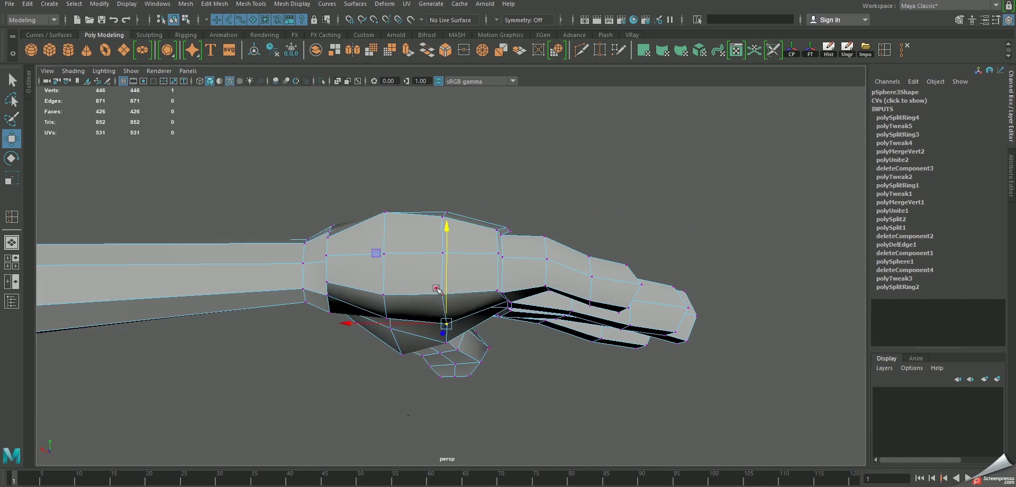
middle_drag(437, 288, 534, 289)
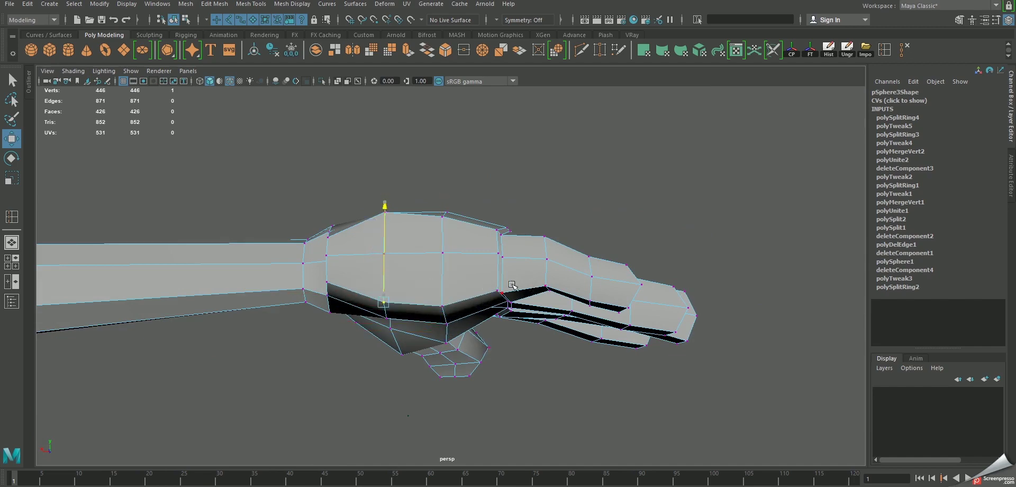
mouse_move(508, 278)
alt+mouse_down()
mouse_move(395, 310)
mouse_move(442, 227)
alt+mouse_up()
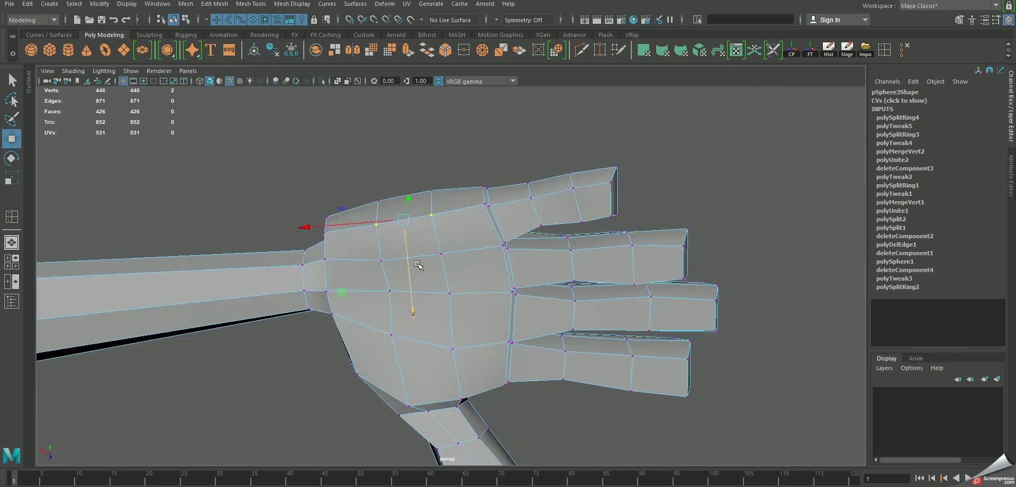
Move the loose thumb-base vertex onto the neighbouring hand vertex
alt+drag(418, 265, 366, 283)
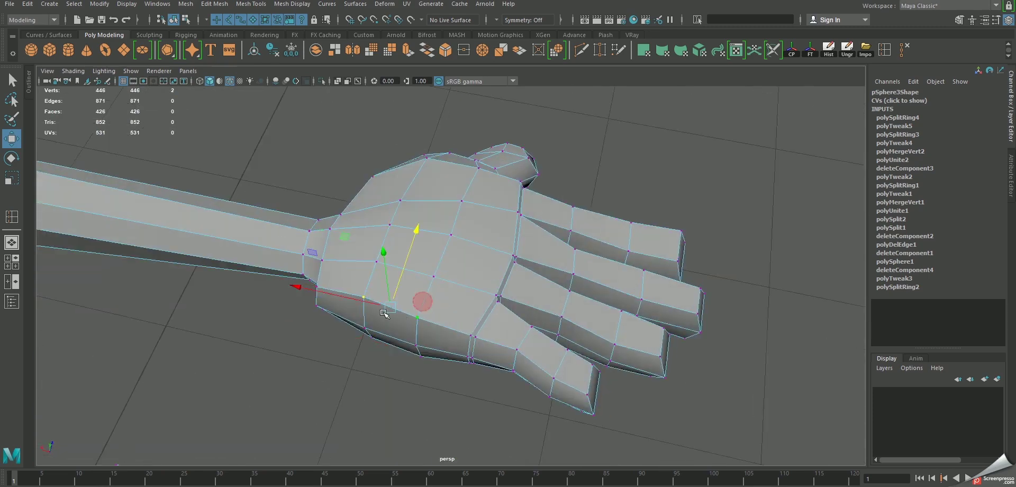
mouse_move(384, 313)
alt+mouse_down()
mouse_move(295, 284)
mouse_move(465, 223)
alt+mouse_up()
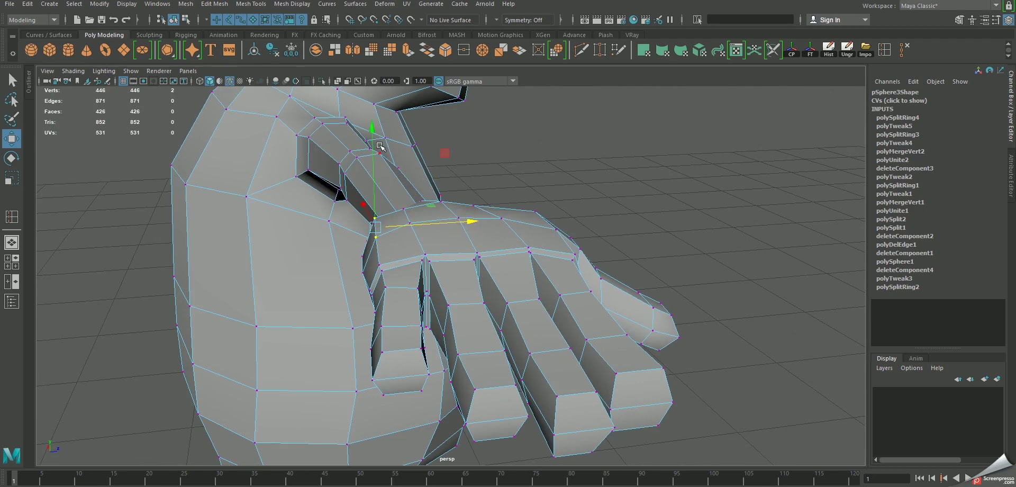
alt+drag(385, 136, 464, 191)
click(550, 220)
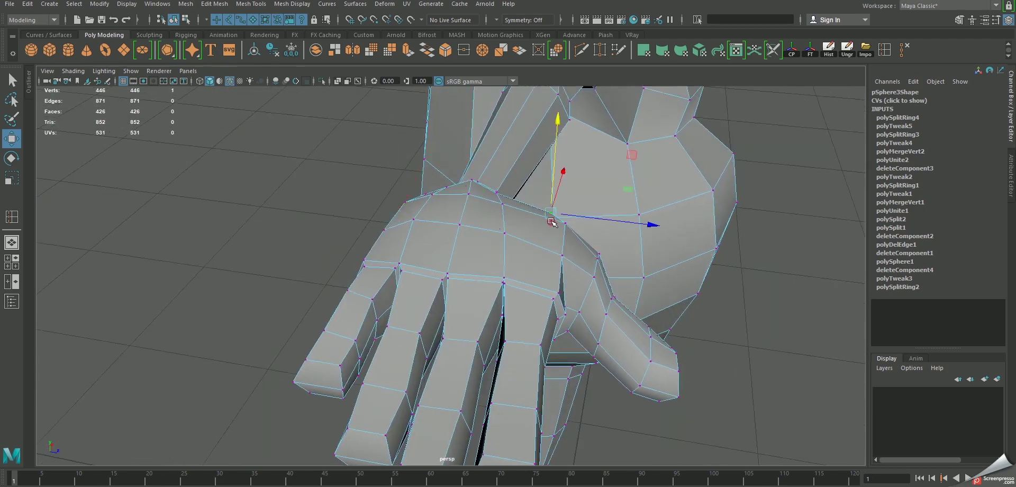
middle_drag(564, 238, 565, 227)
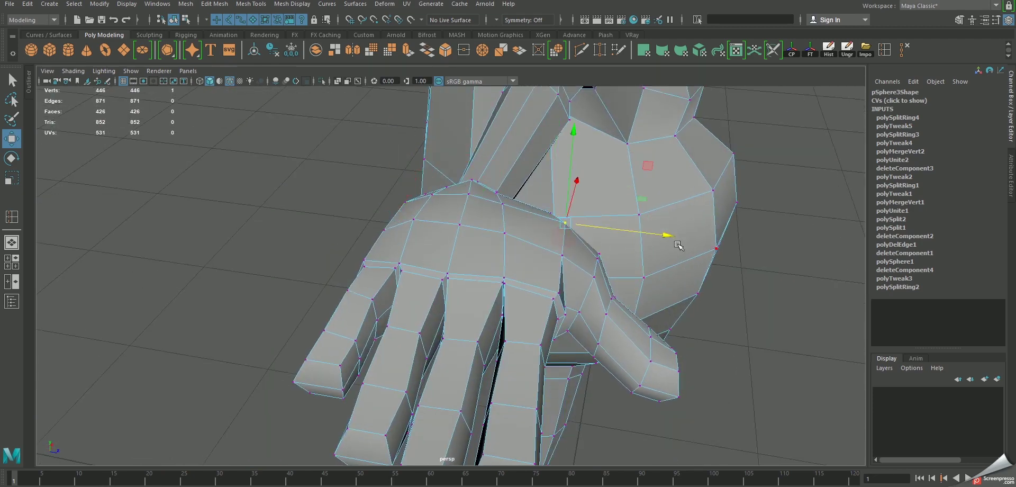
Compare the hand against the character reference sheet and select all hand vertices
alt+drag(562, 128, 497, 188)
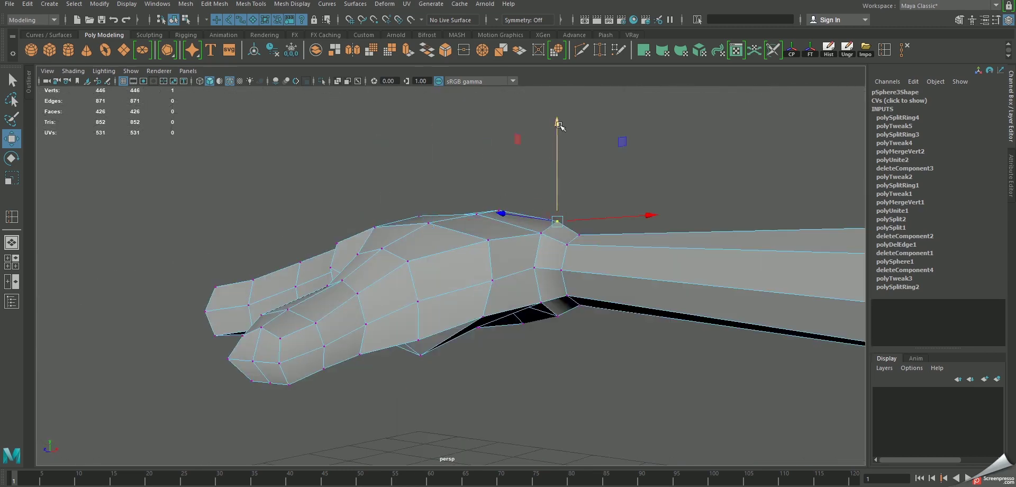
alt+drag(560, 132, 454, 254)
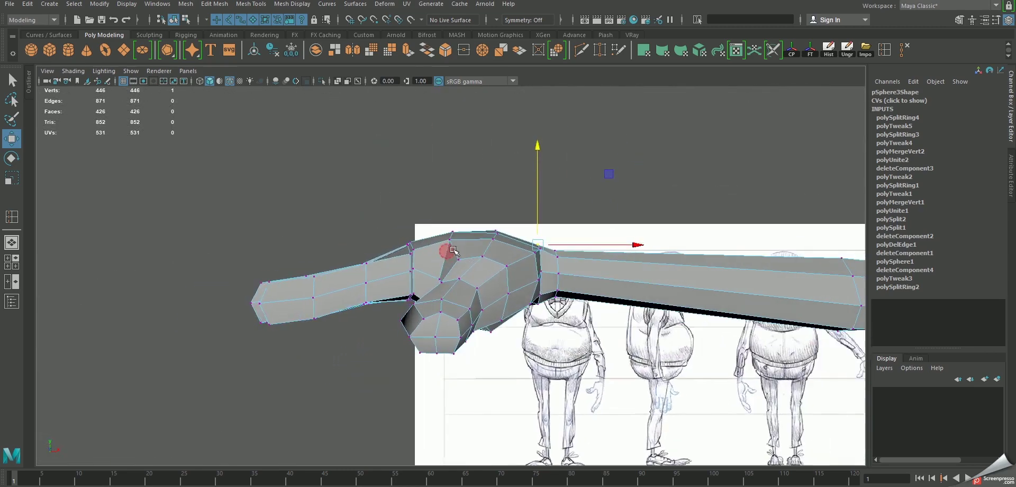
right_click(452, 246)
mouse_move(399, 242)
alt+mouse_down()
mouse_move(414, 227)
mouse_move(663, 242)
alt+mouse_up()
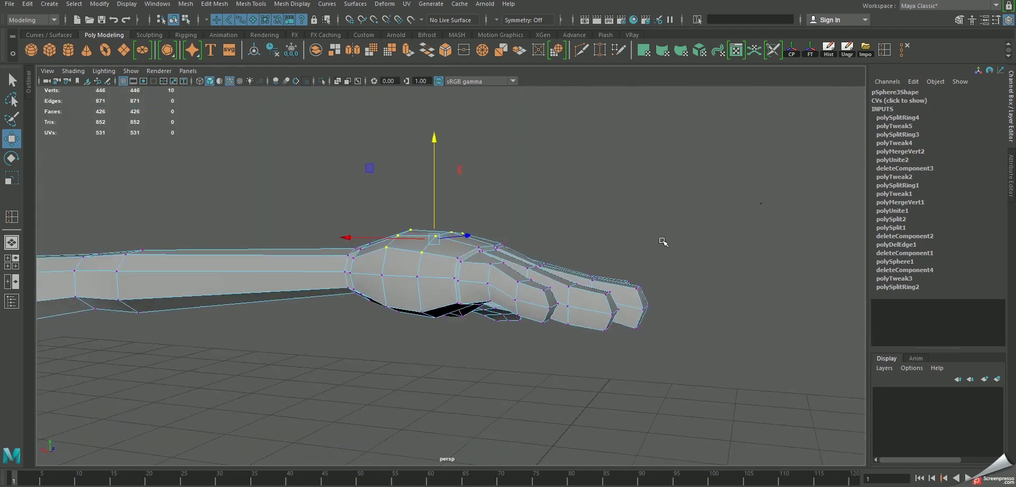
alt+drag(434, 139, 458, 170)
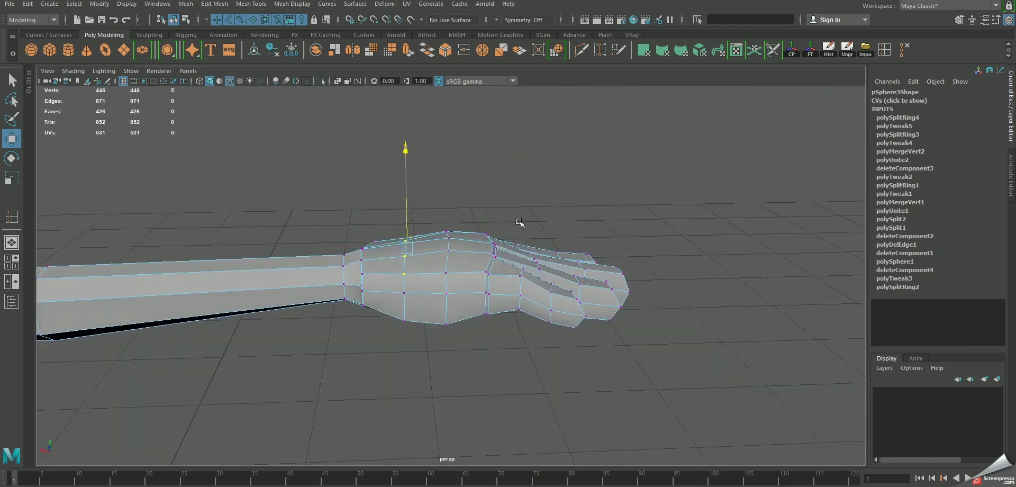
mouse_move(486, 232)
alt+mouse_down()
mouse_move(484, 219)
mouse_move(674, 275)
mouse_move(569, 277)
mouse_move(578, 273)
alt+mouse_up()
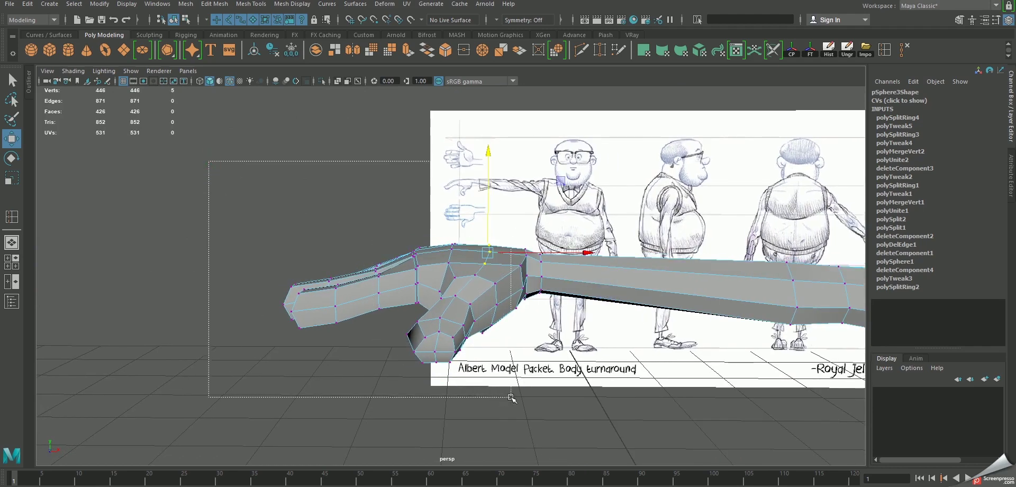
drag(209, 161, 533, 394)
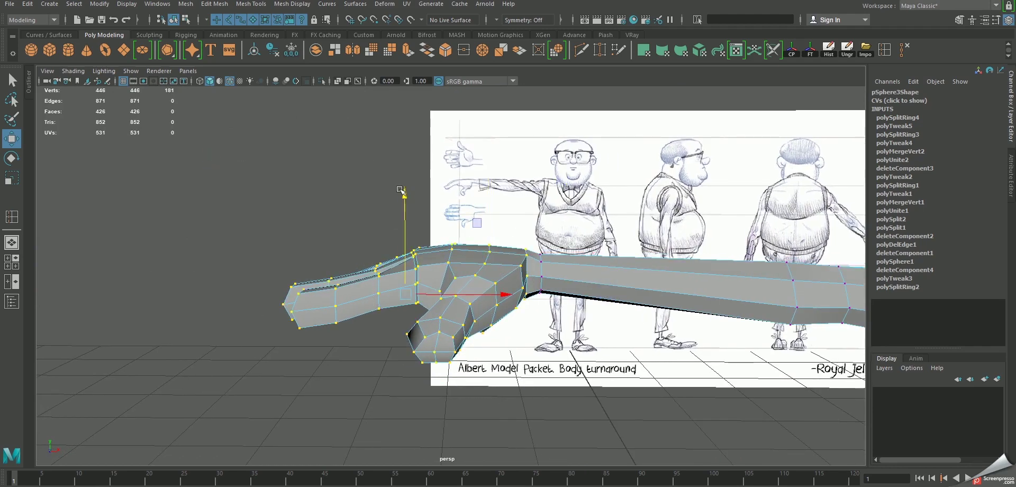
Lower the hand slightly, then preview it smoothed (3) in Object Mode with the character selected
drag(401, 190, 451, 226)
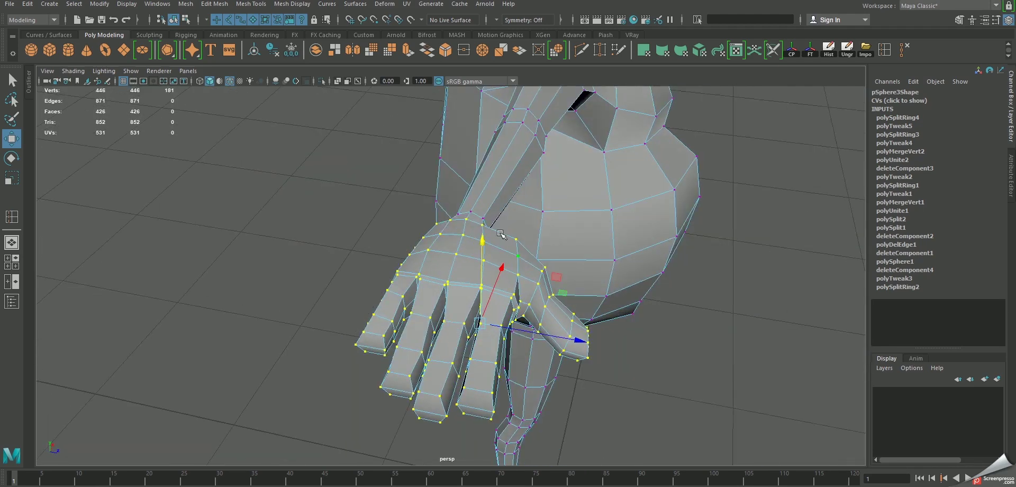
right_drag(452, 226, 499, 195)
key(3)
click(646, 234)
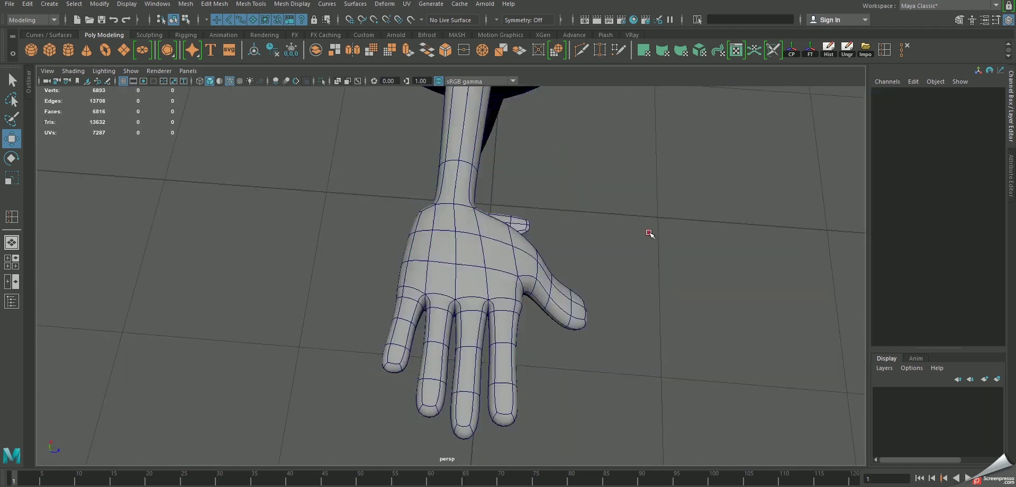
mouse_move(646, 234)
alt+mouse_down()
mouse_move(651, 288)
mouse_move(517, 280)
mouse_move(587, 311)
mouse_move(431, 263)
mouse_move(409, 222)
mouse_move(391, 268)
mouse_move(339, 273)
alt+mouse_up()
click(364, 272)
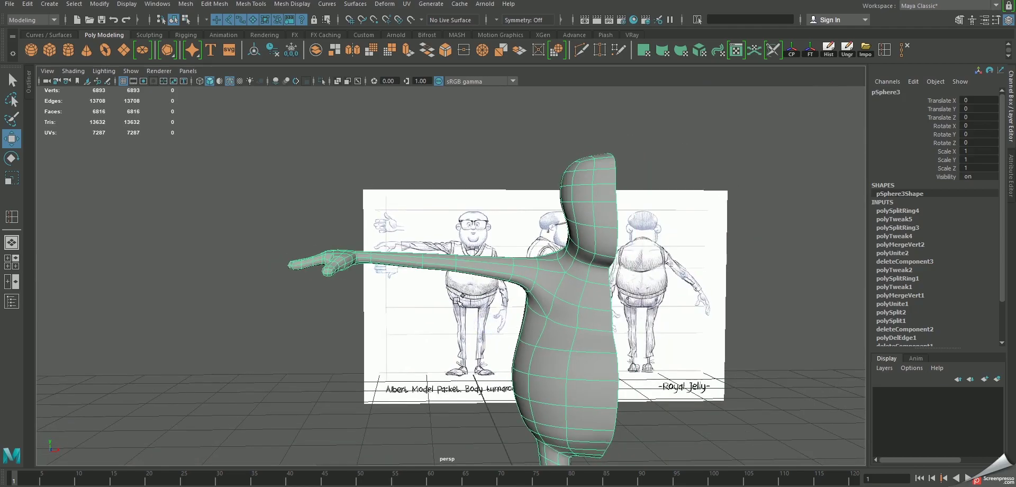